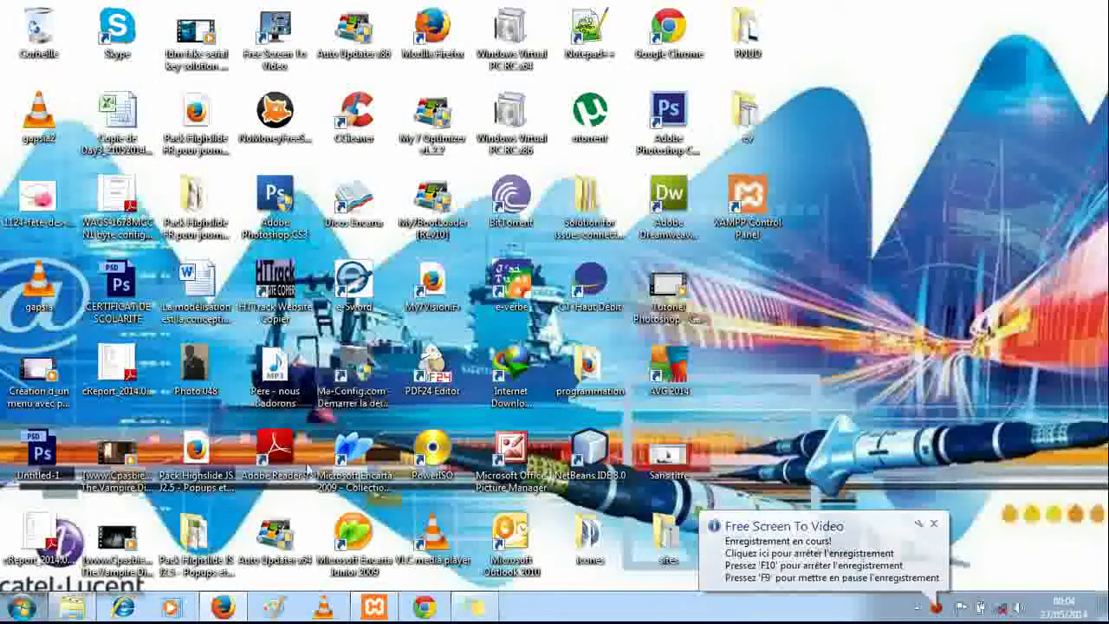
# Step: Restore the Firefox window showing the GAPSIA connexion page at 127.0.0.1/PARSEGD/index.php
pyautogui.click(222, 607)
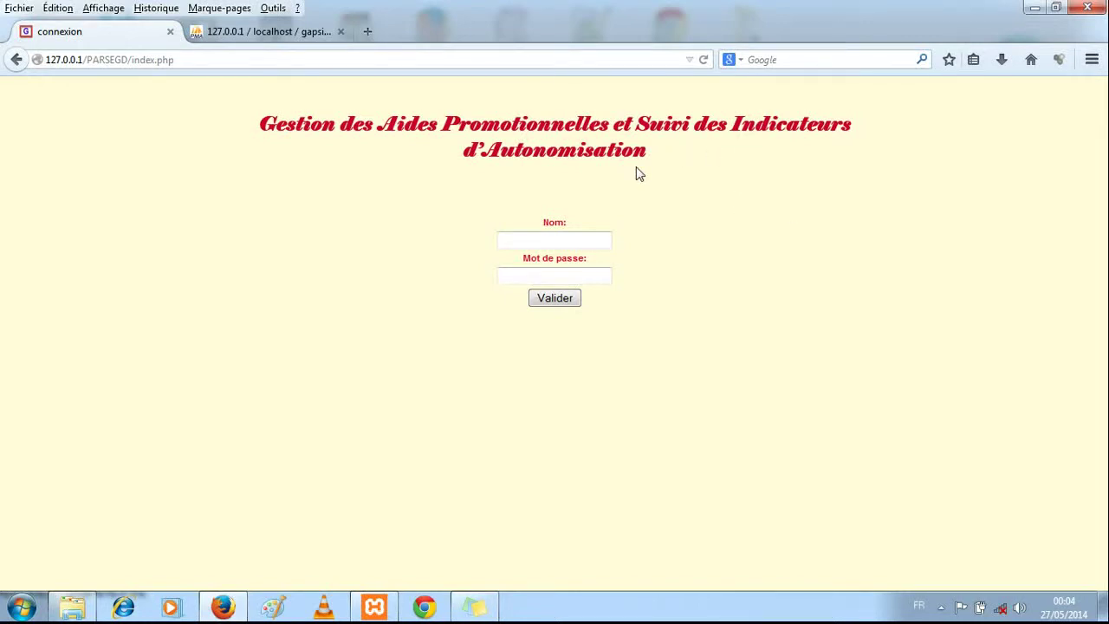
# Step: Sign in with the admin user name and the account password, confirming the success alert
pyautogui.click(572, 241)
pyautogui.write('ad')
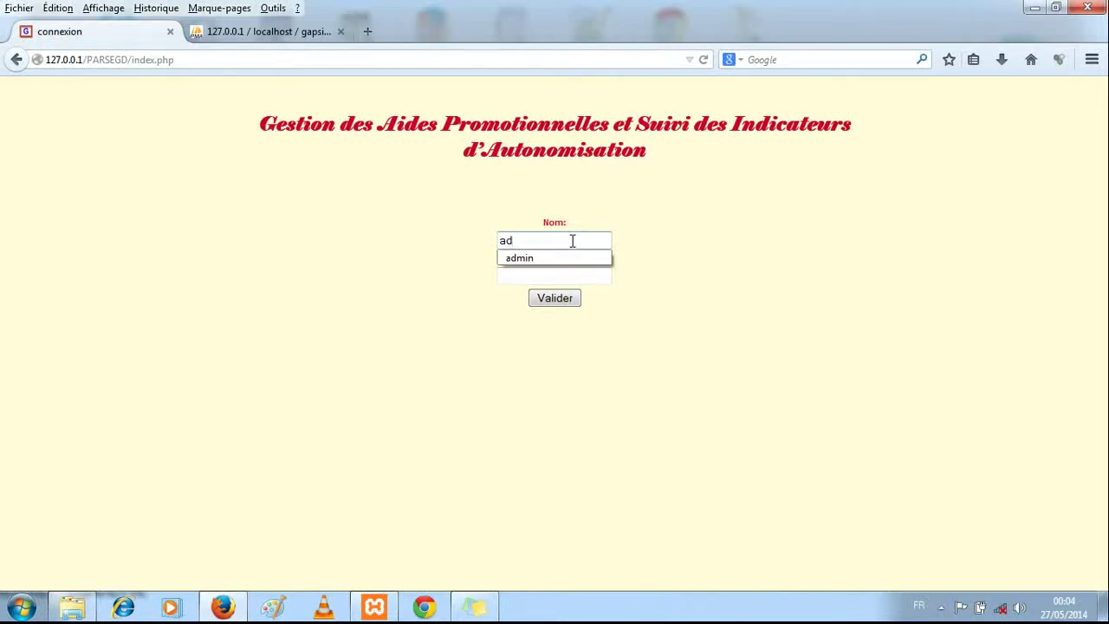
pyautogui.write('min')
pyautogui.press('Tab')
pyautogui.write('adm')
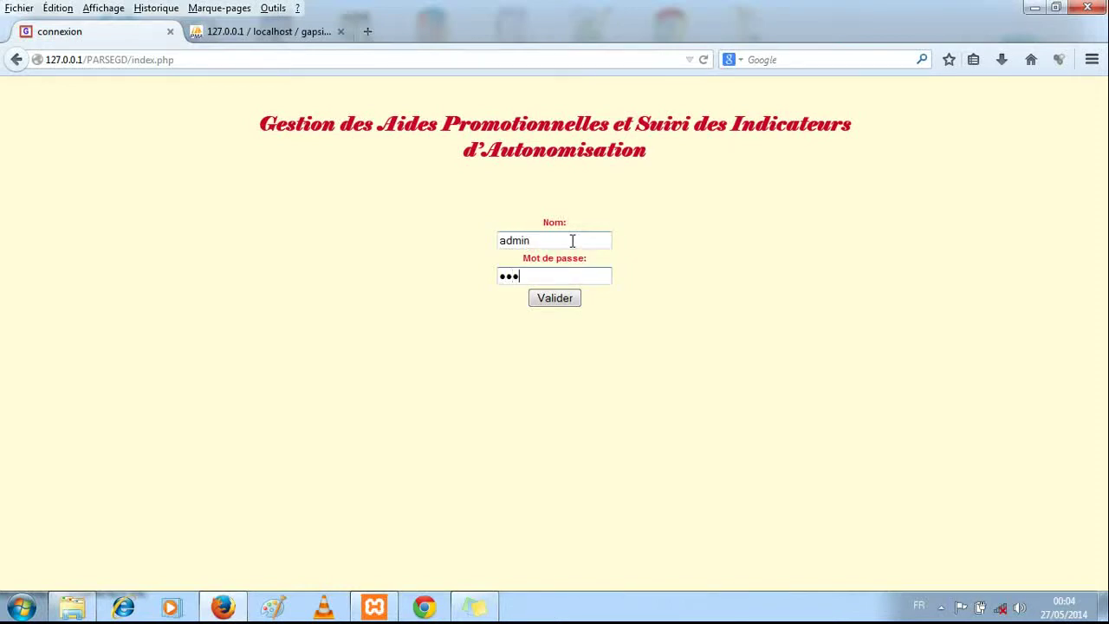
pyautogui.write('in')
pyautogui.click(554, 304)
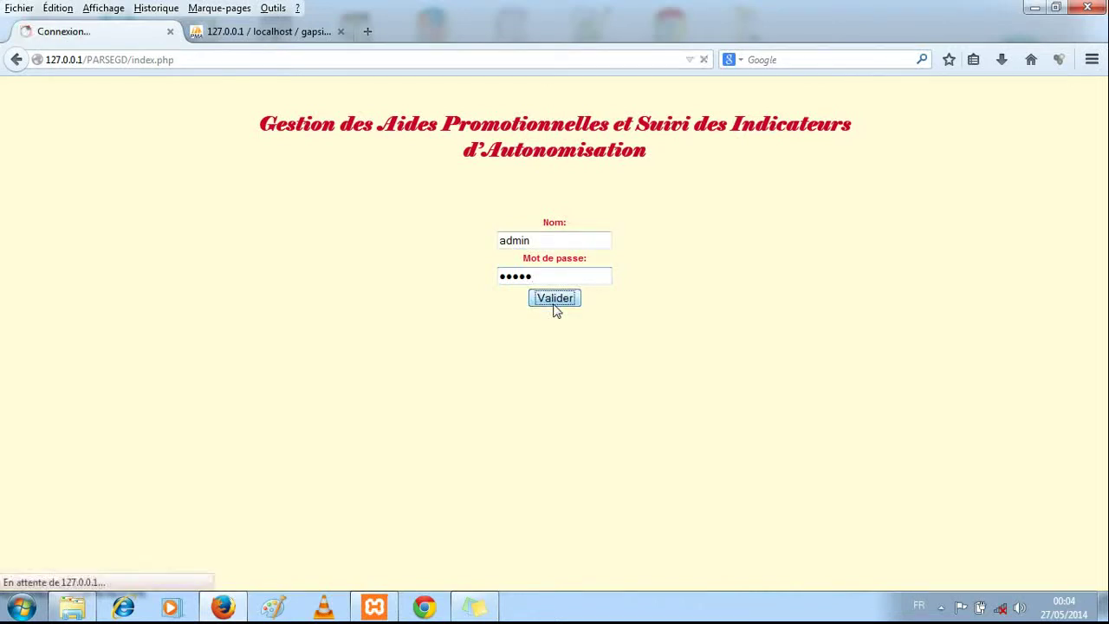
pyautogui.click(586, 300)
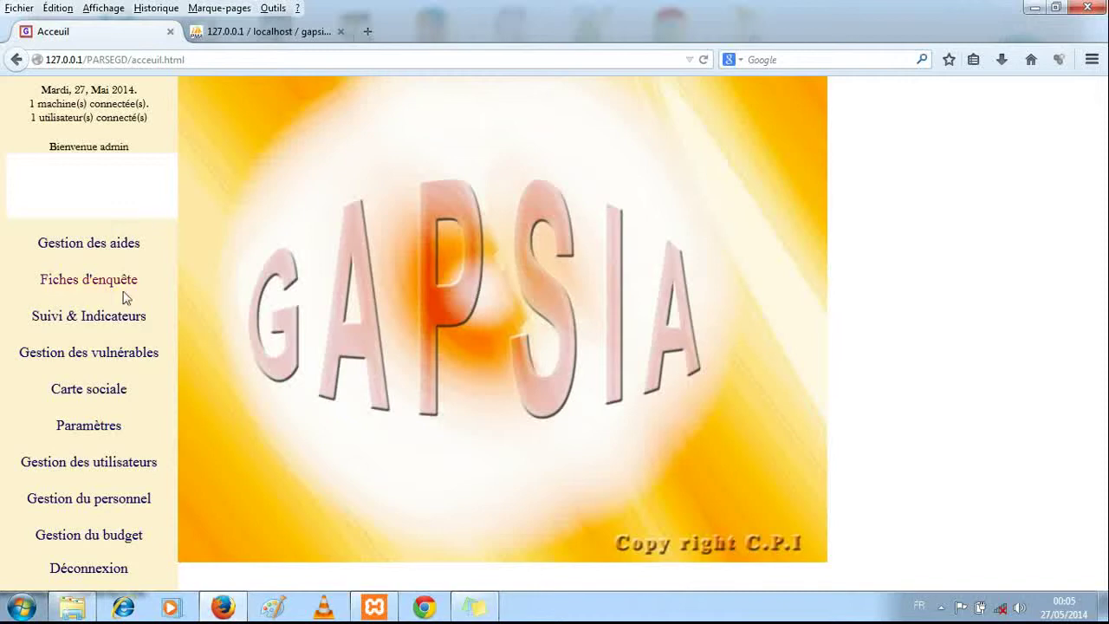
# Step: Review the locality type and vulnerability type lists under Paramètres, ending on the settings page
pyautogui.click(107, 432)
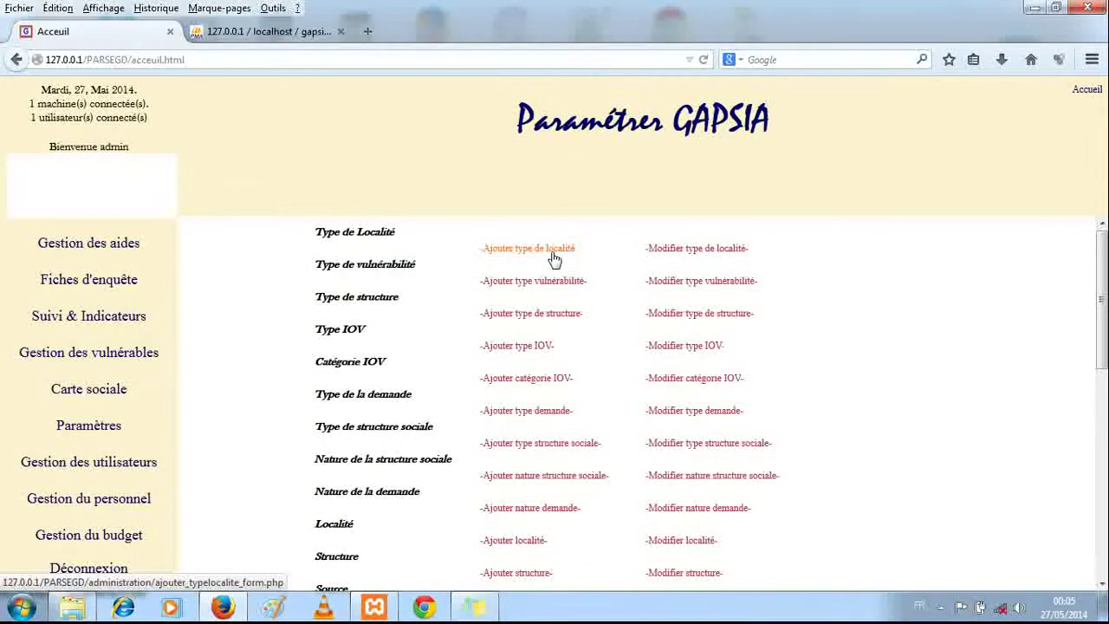
pyautogui.click(645, 253)
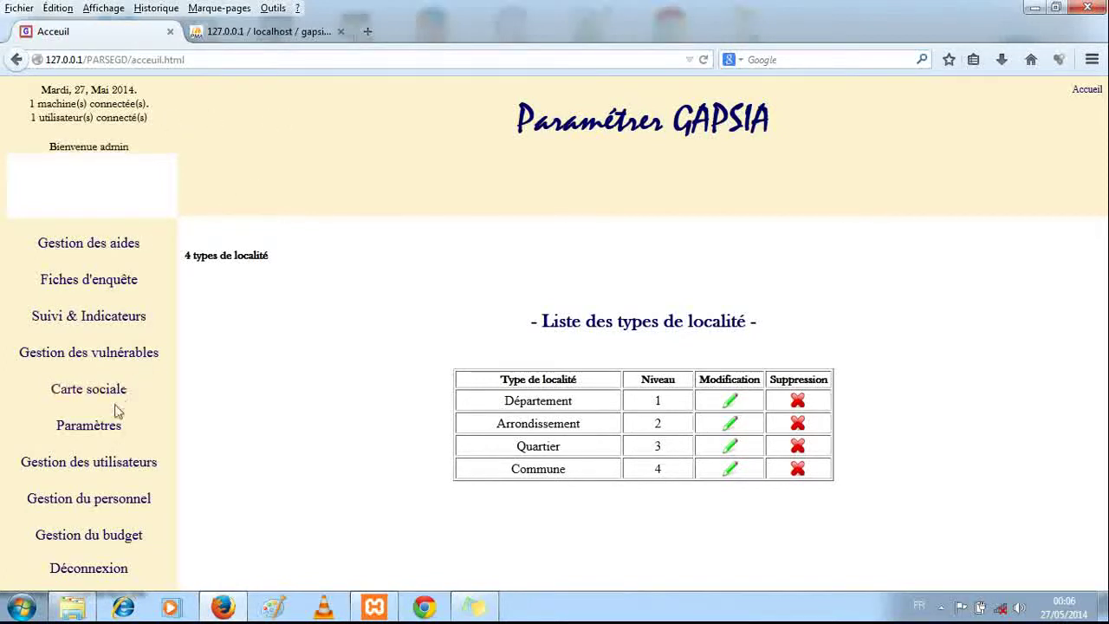
pyautogui.click(74, 428)
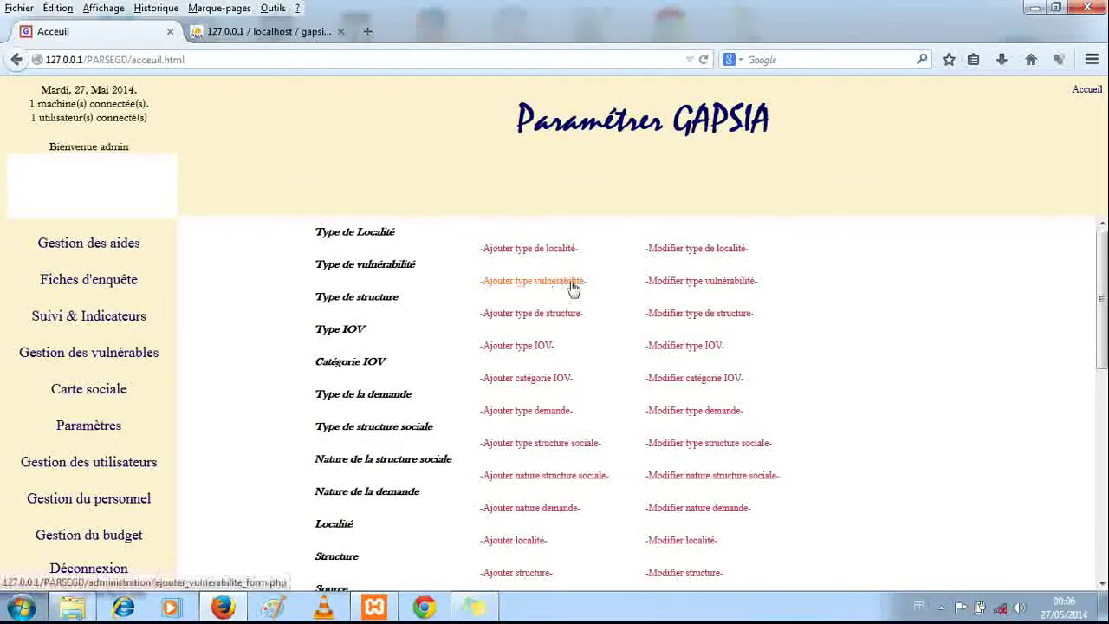
pyautogui.click(693, 283)
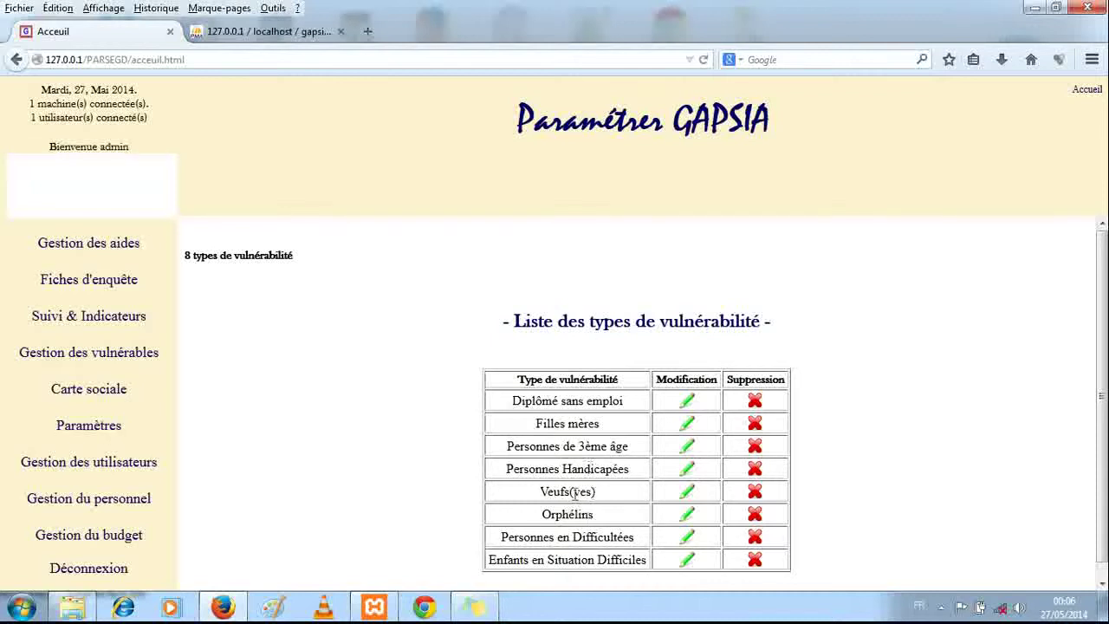
pyautogui.click(114, 430)
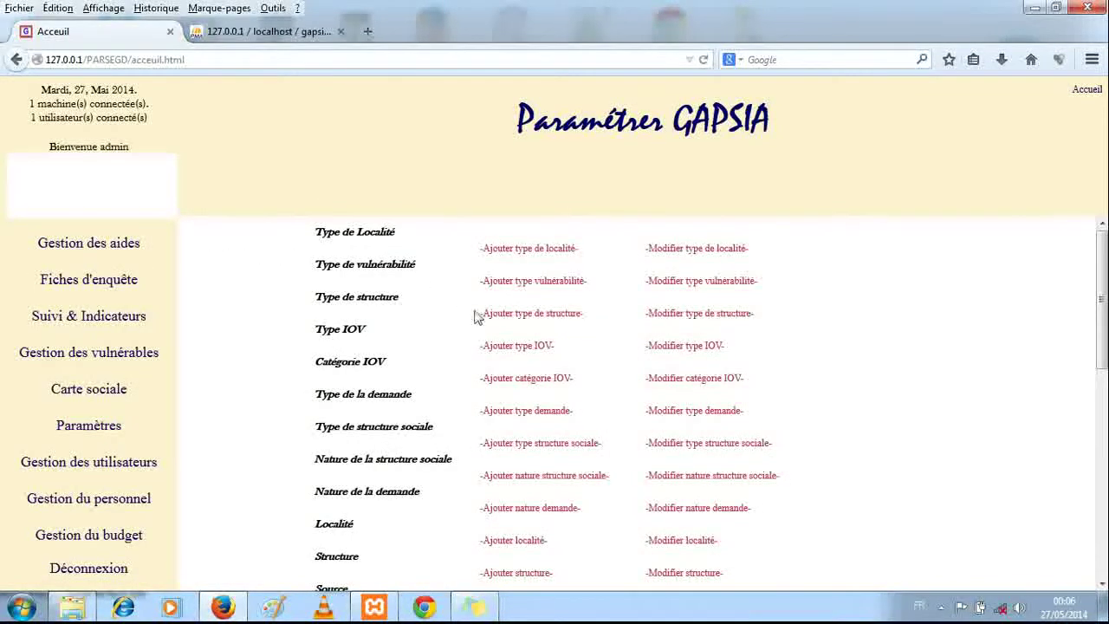
# Step: Show the structure types list: DGASF, DDASF, CAS, Secteur and Ministère with their levels
pyautogui.click(716, 321)
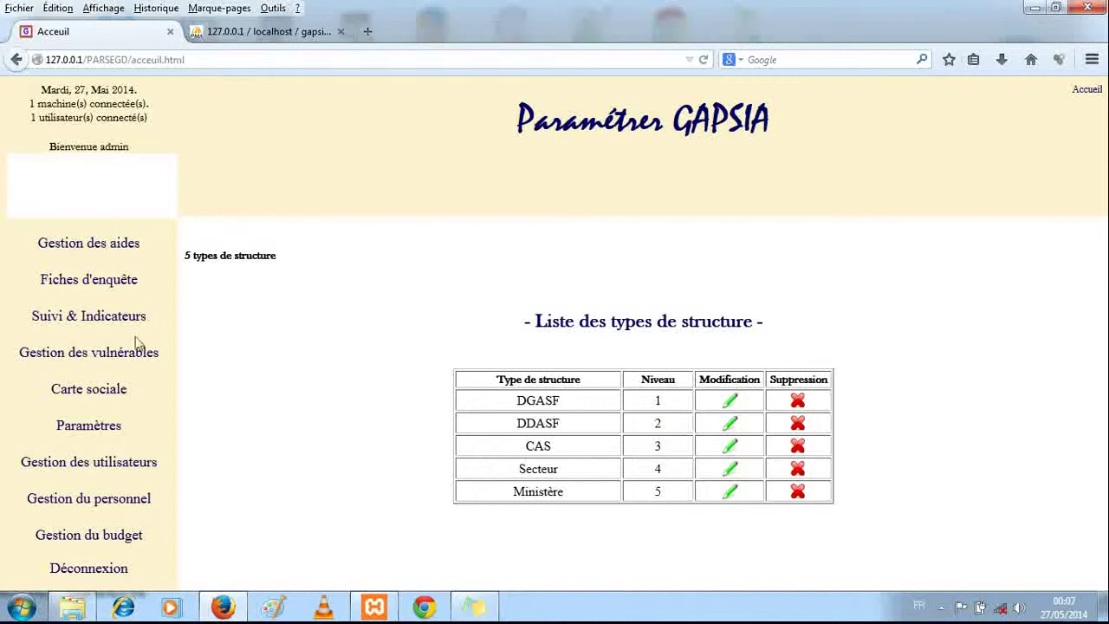
pyautogui.click(97, 426)
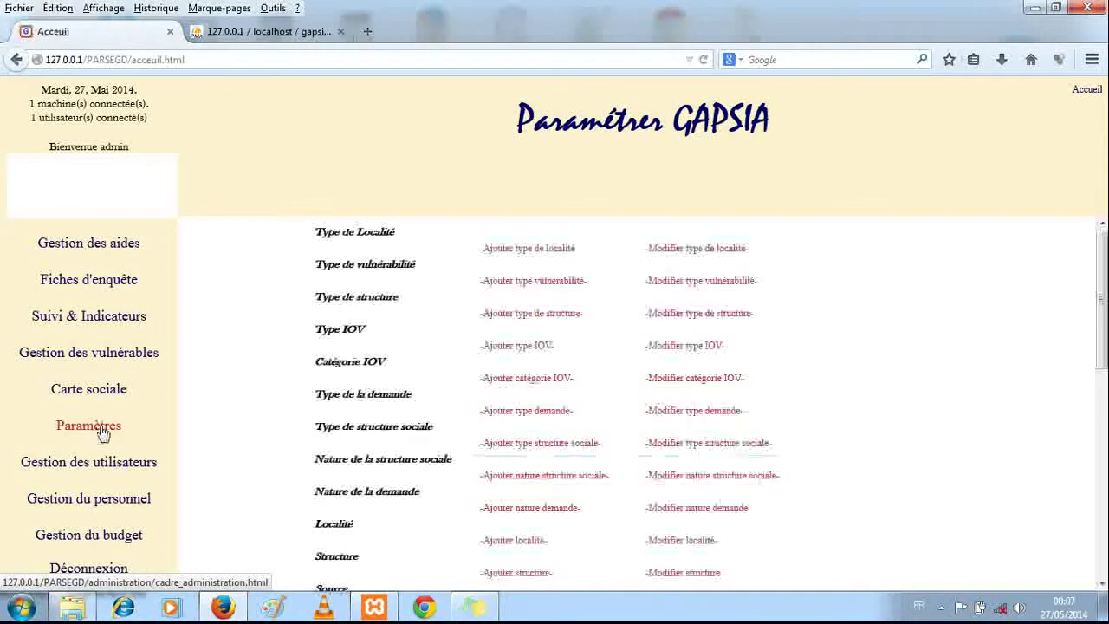
pyautogui.click(713, 312)
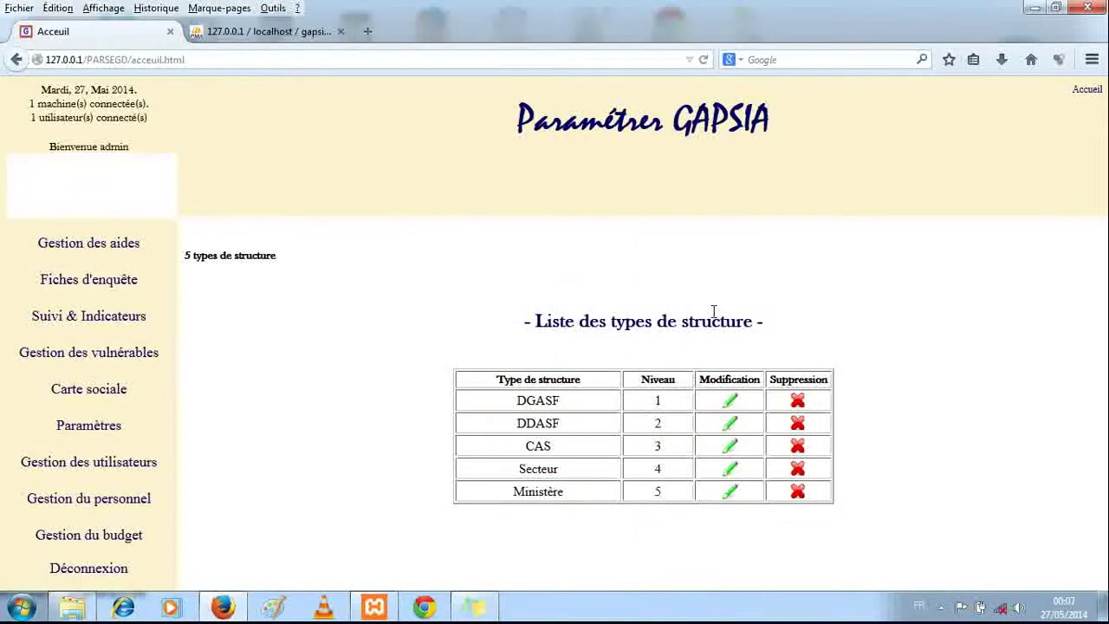
# Step: Change the DGASF structure type's Niveau to 1 and save the modification
pyautogui.click(736, 404)
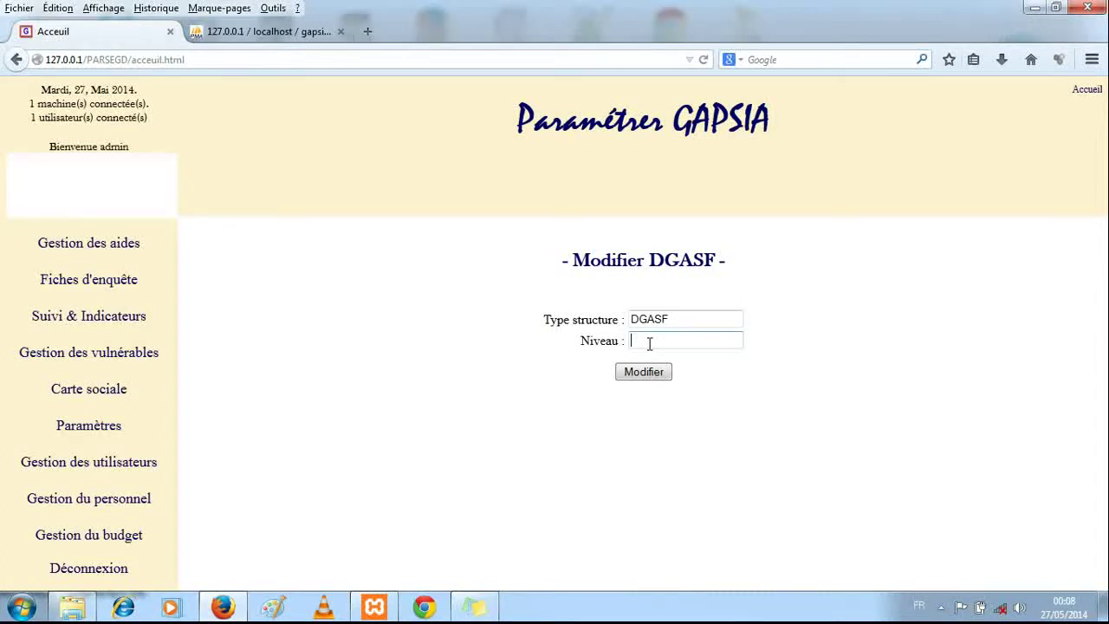
pyautogui.press('BackSpace')
pyautogui.write('1')
pyautogui.click(639, 368)
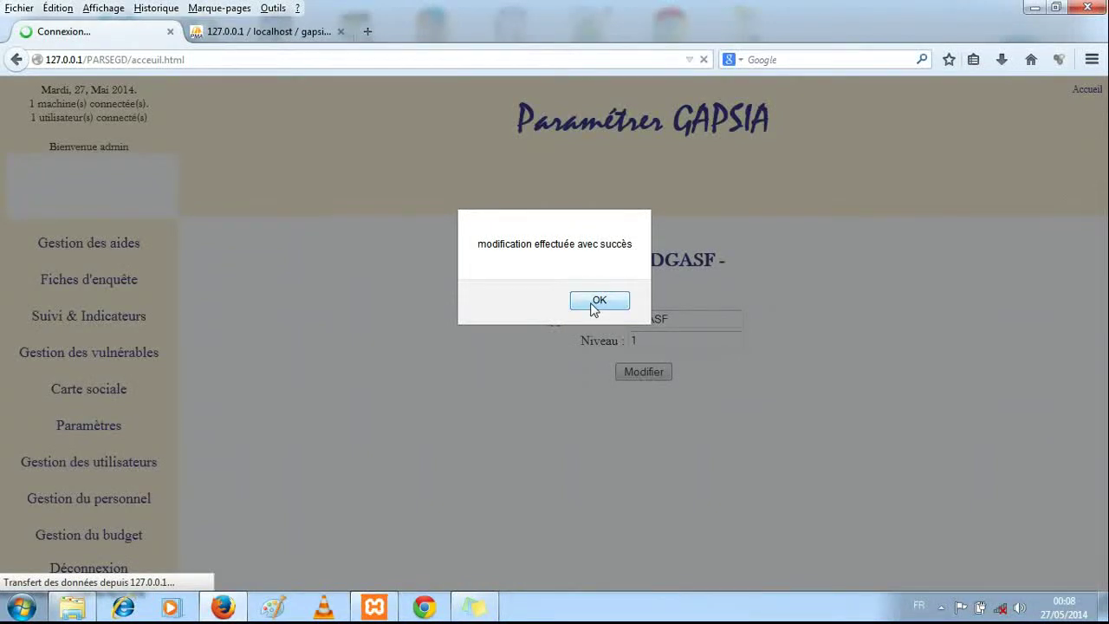
pyautogui.click(594, 303)
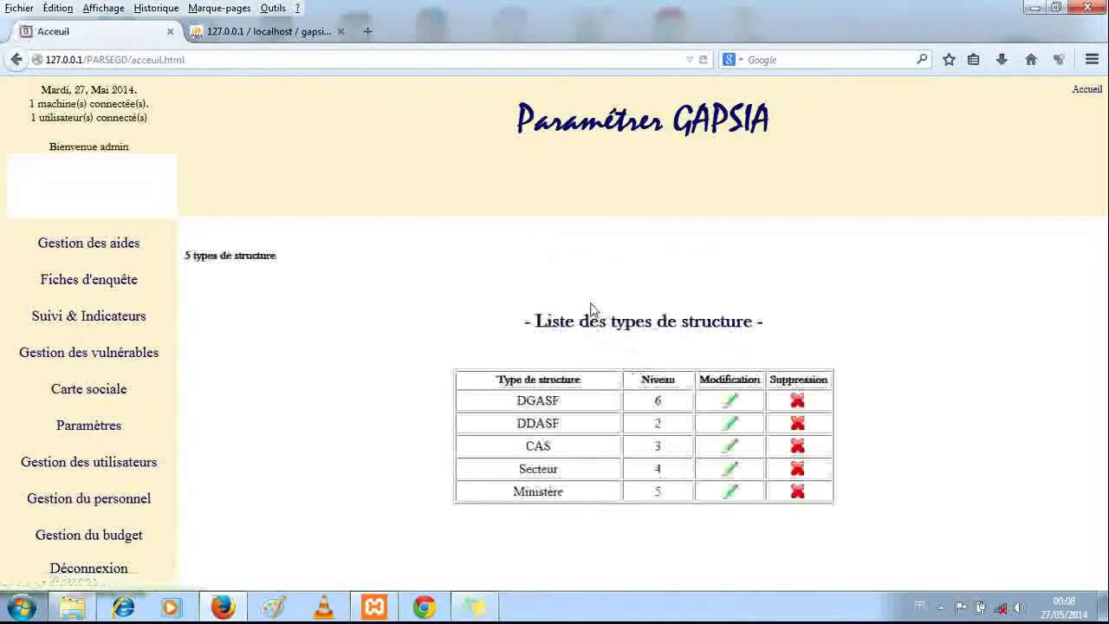
# Step: Reopen the DGASF edit form, save it again, and return to Paramétrer GAPSIA
pyautogui.click(730, 401)
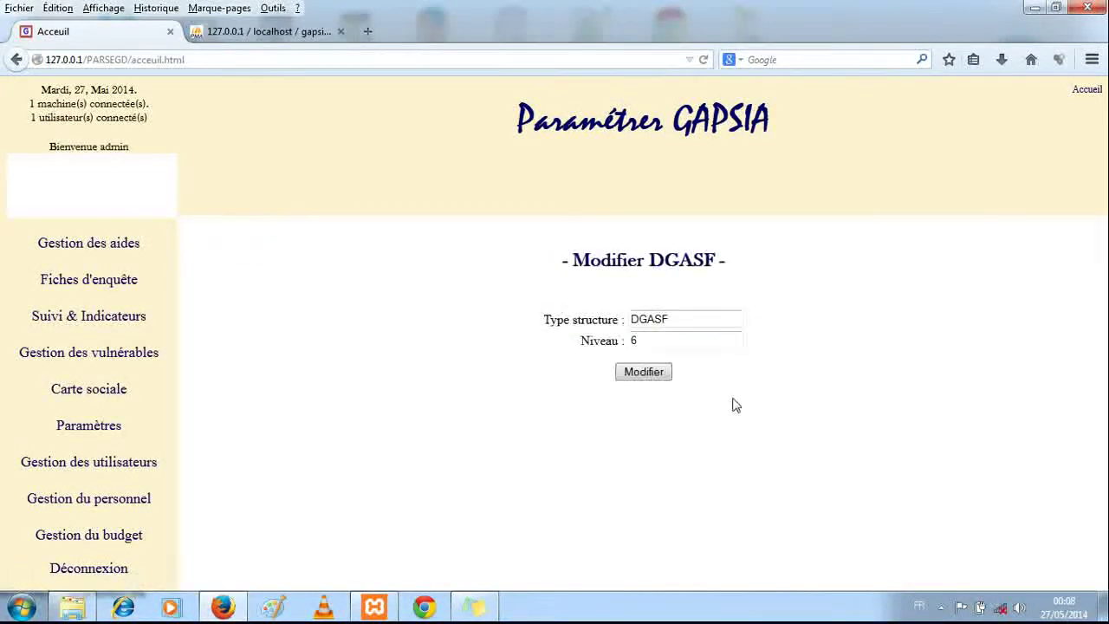
pyautogui.doubleClick(642, 338)
pyautogui.click(640, 357)
pyautogui.click(644, 373)
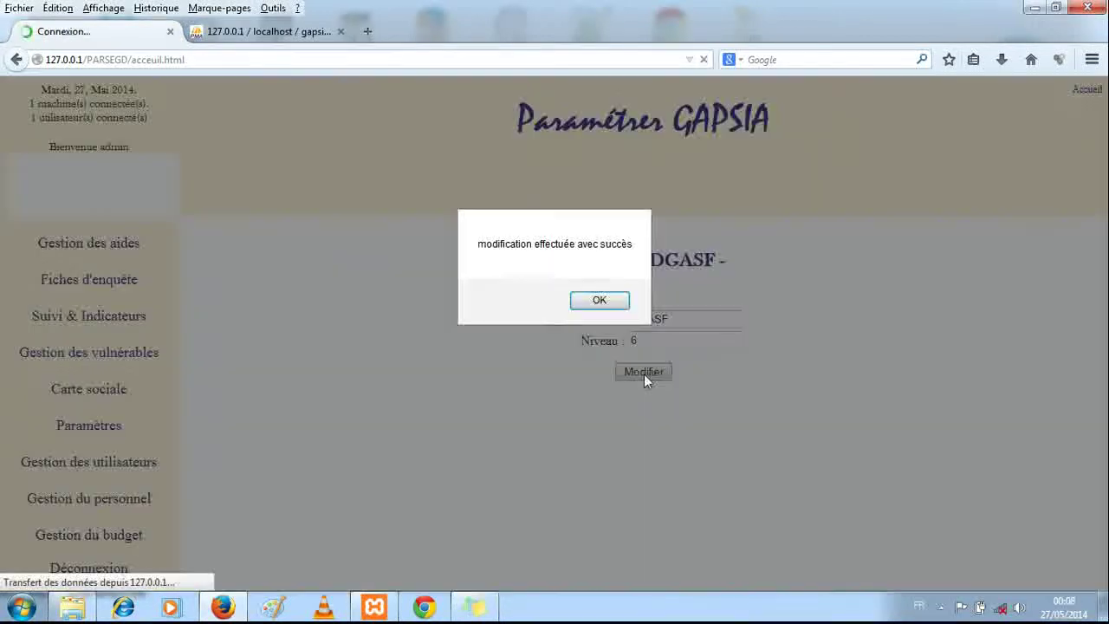
pyautogui.click(584, 298)
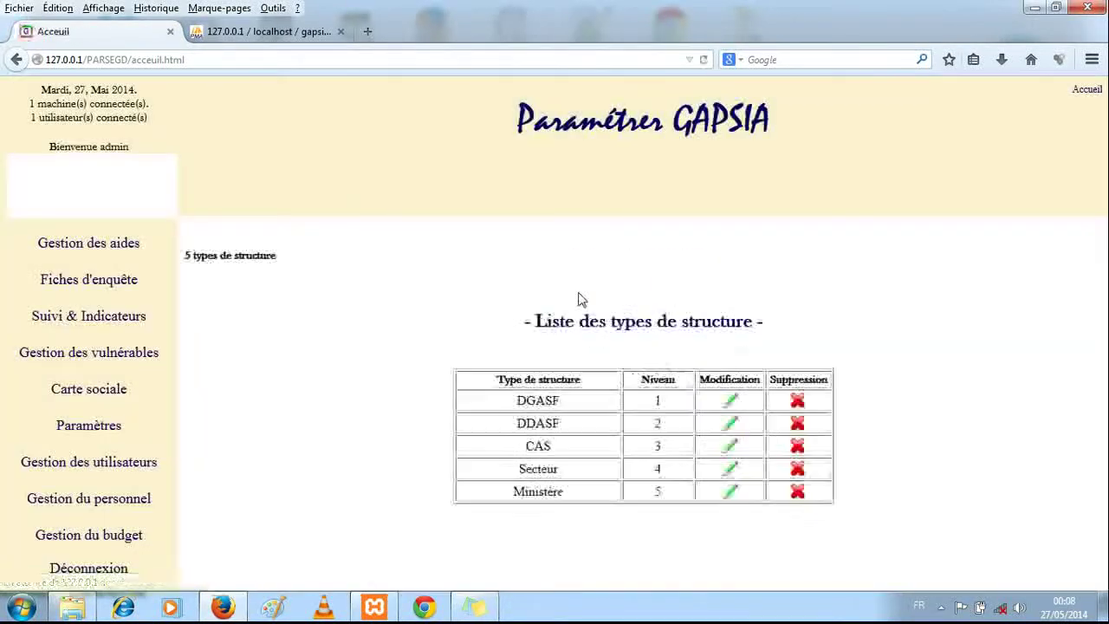
pyautogui.click(107, 433)
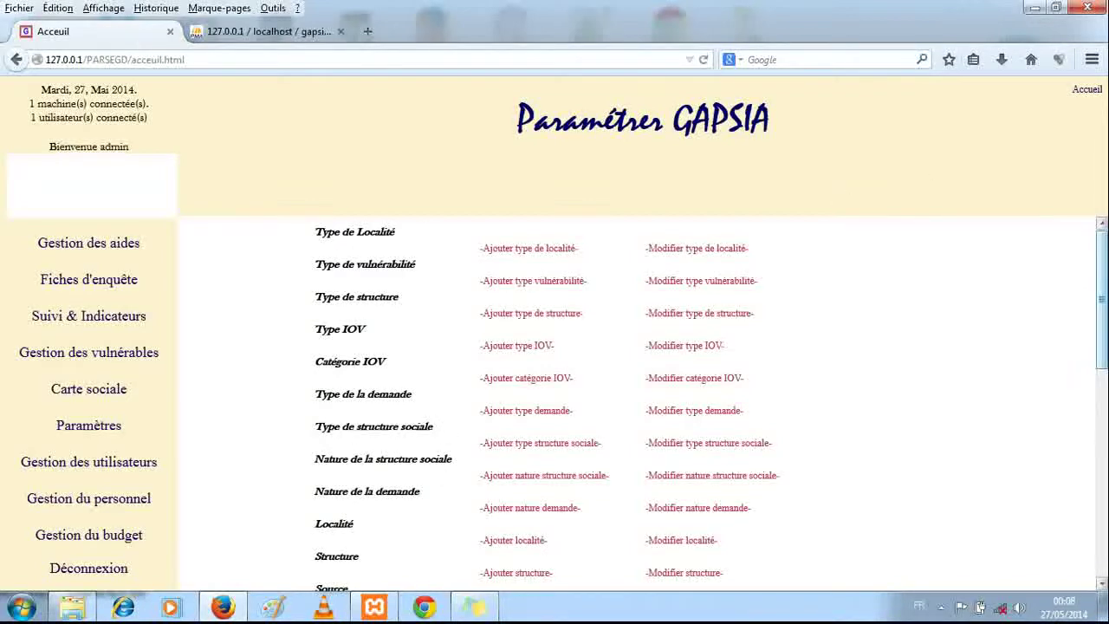
pyautogui.moveTo(1101, 299); pyautogui.dragTo(1101, 401)
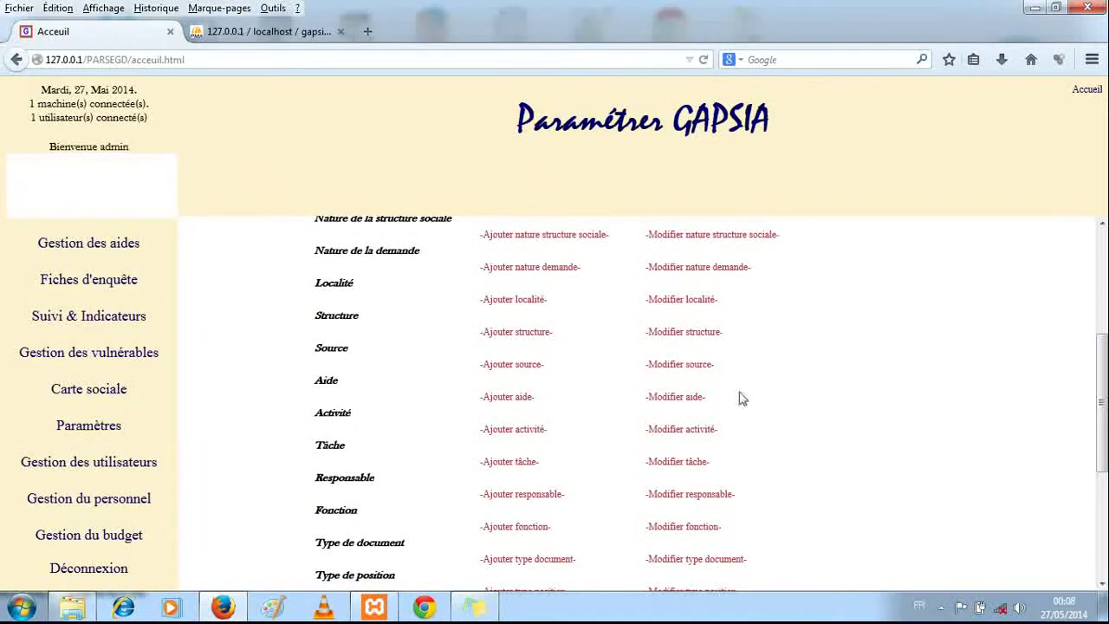
pyautogui.click(685, 400)
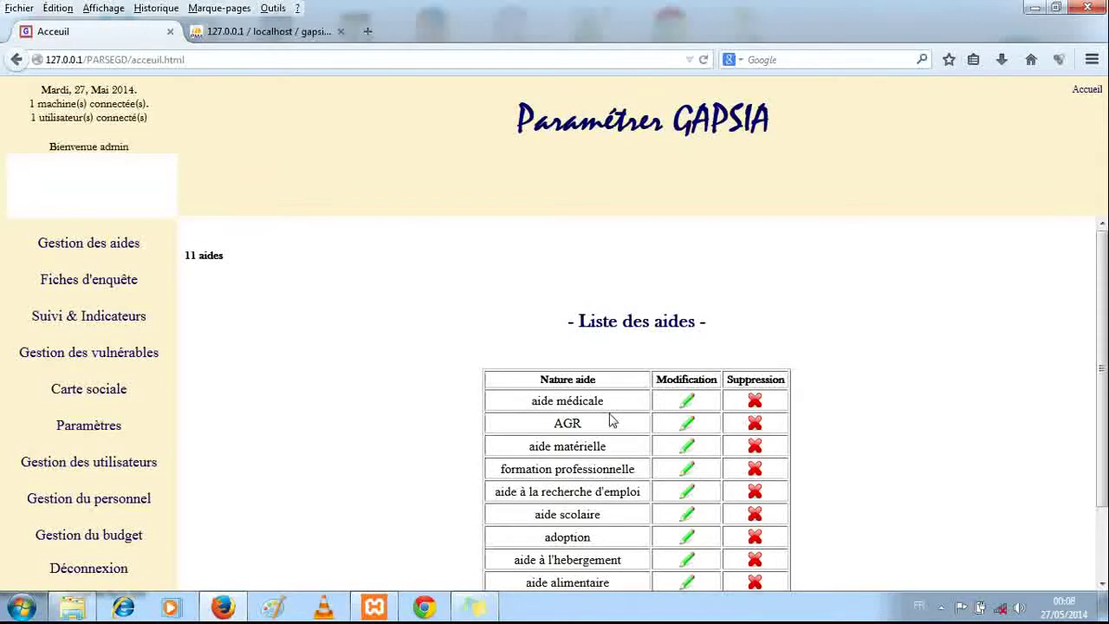
pyautogui.moveTo(1102, 420); pyautogui.dragTo(1102, 485)
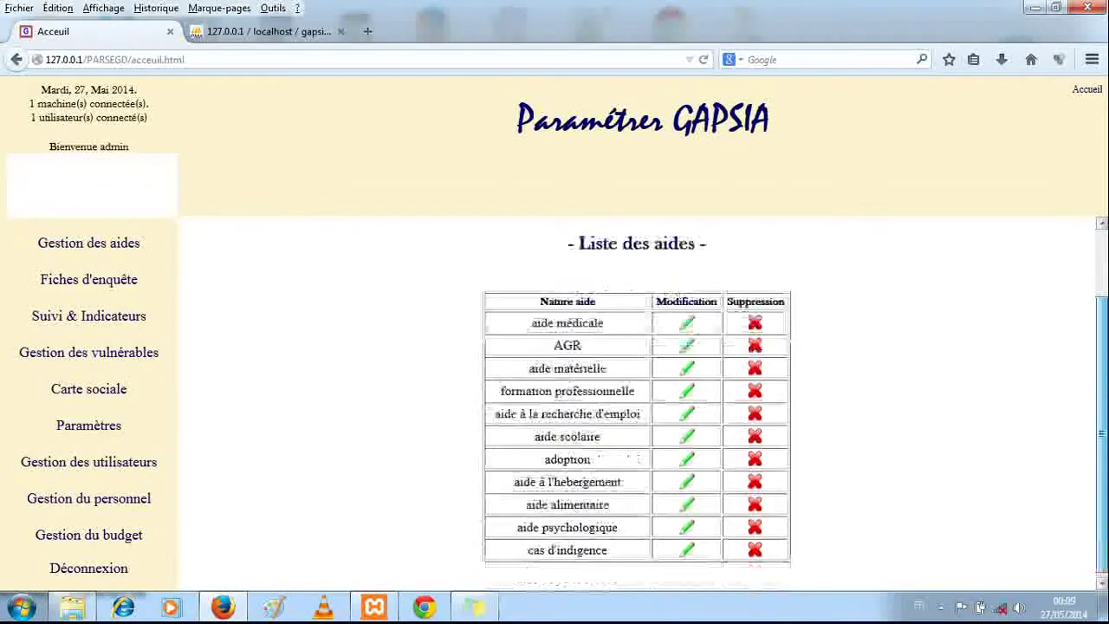
pyautogui.scroll(2, 1080, 442)
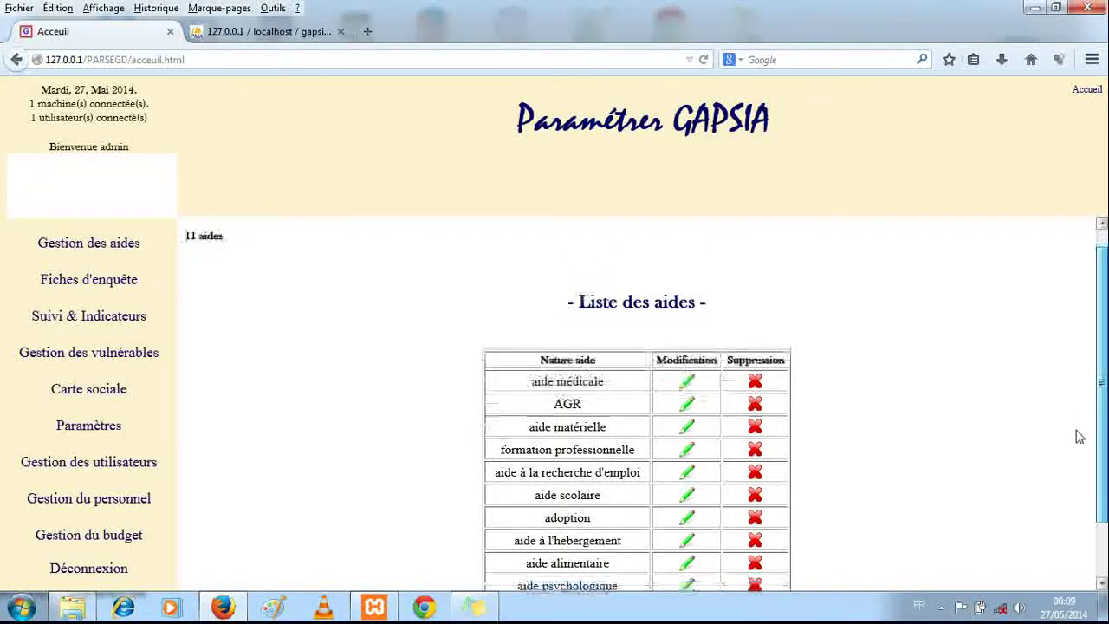
pyautogui.scroll(-1, 1081, 446)
pyautogui.scroll(2, 1081, 450)
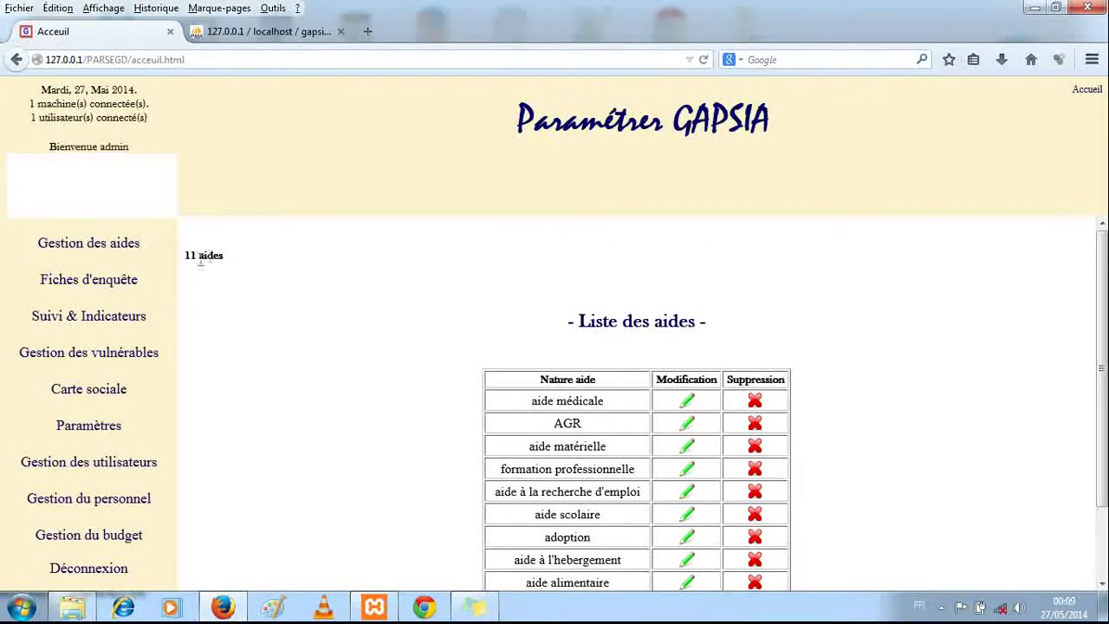
pyautogui.click(113, 427)
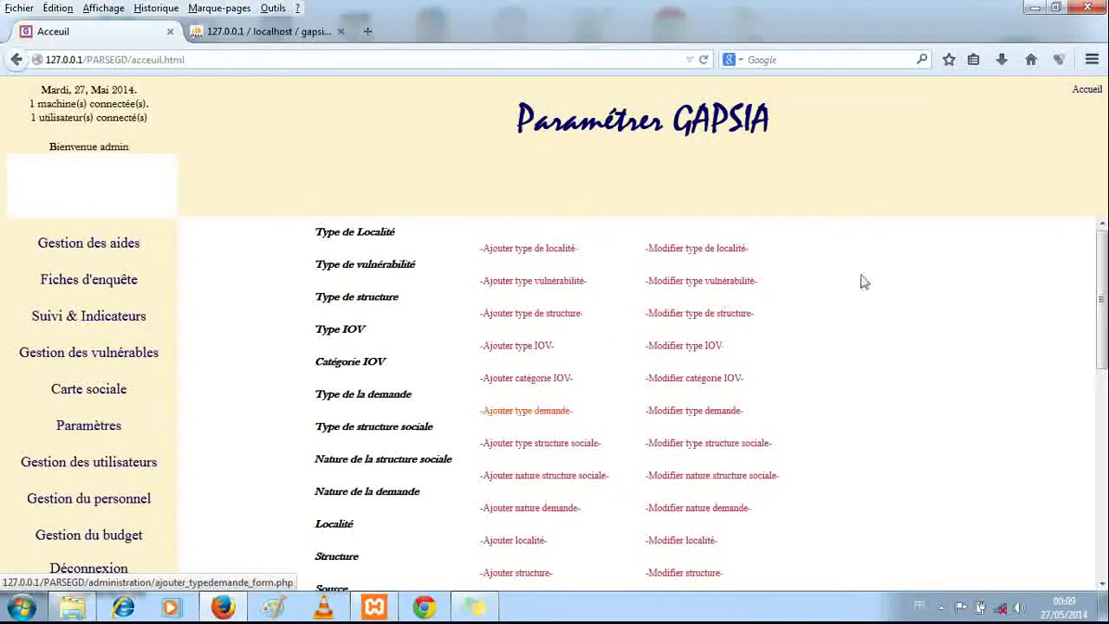
pyautogui.moveTo(1102, 299); pyautogui.dragTo(1101, 507)
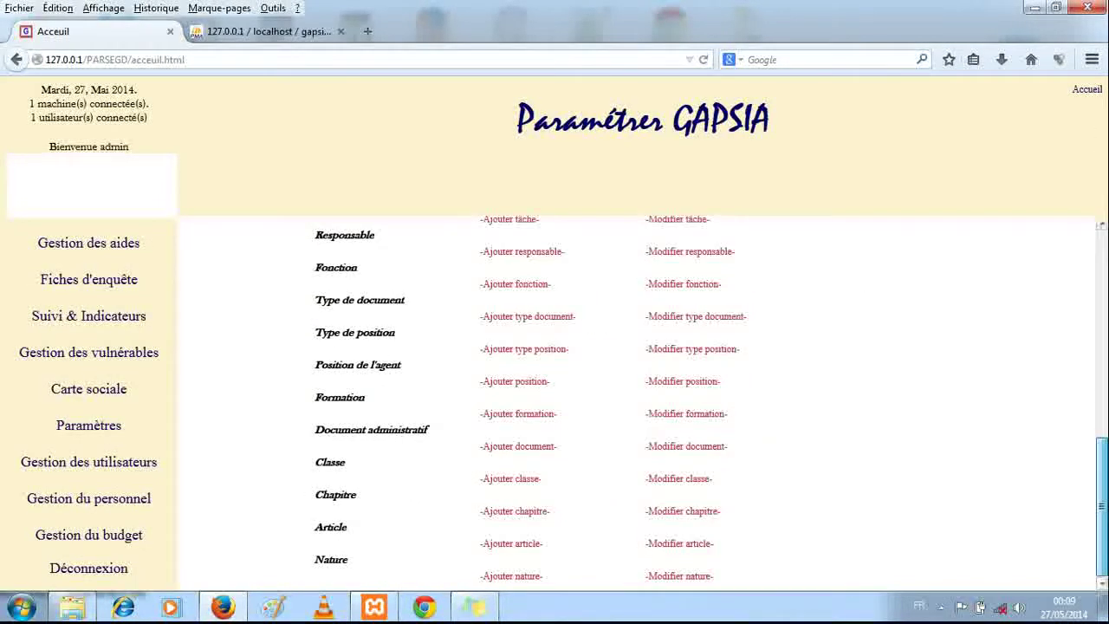
pyautogui.moveTo(1103, 466); pyautogui.dragTo(1078, 177)
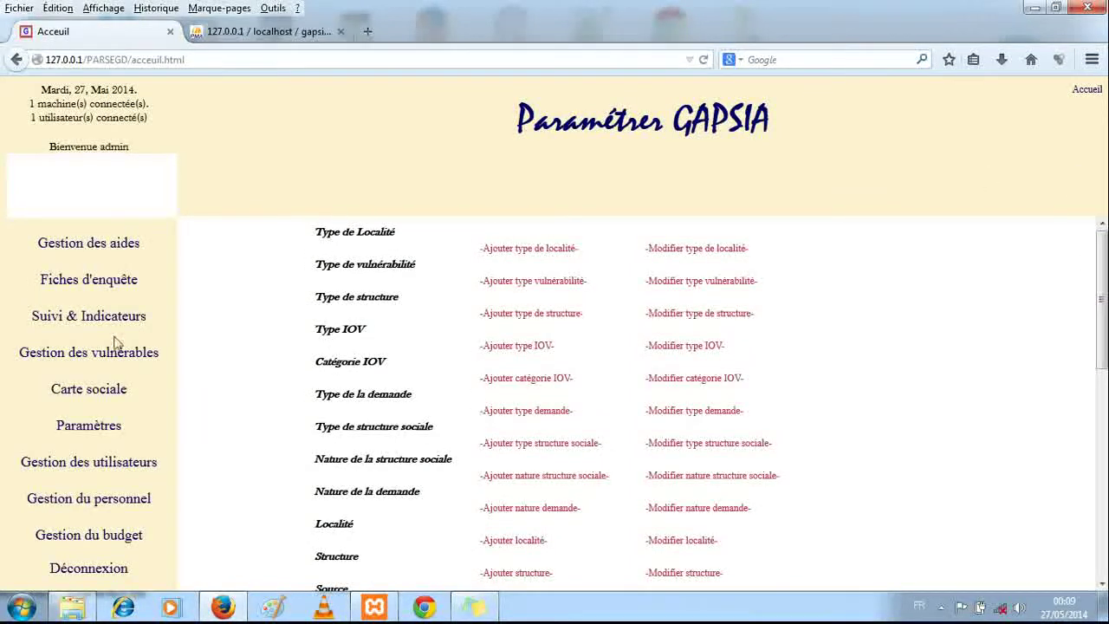
# Step: Open the Ajouter un candidat form in Gestion des aides, cancelling the photo file chooser
pyautogui.click(90, 246)
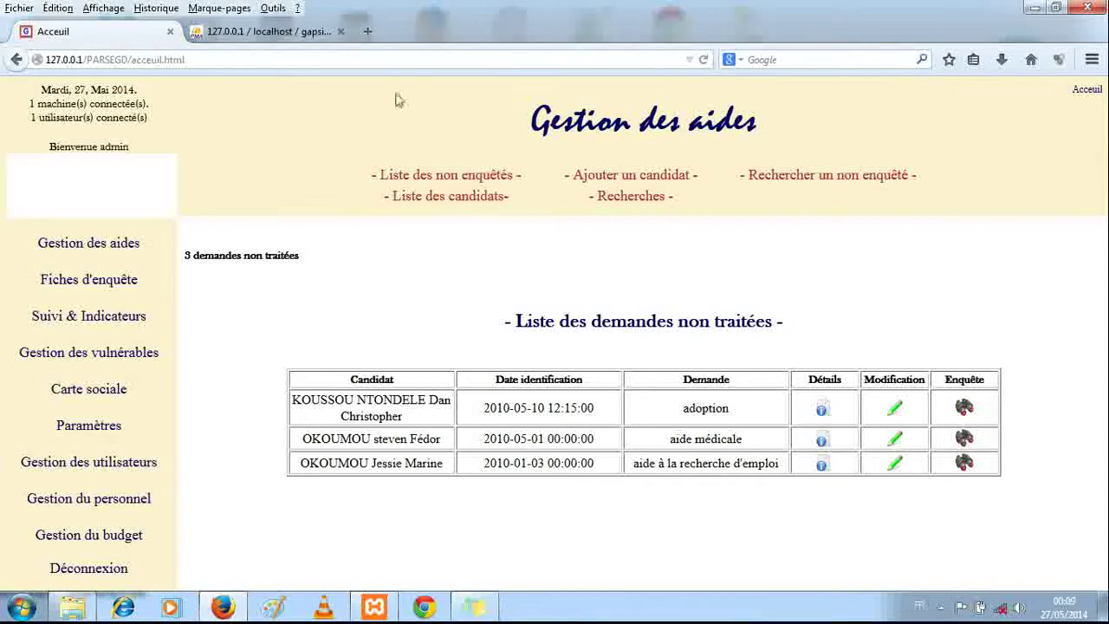
pyautogui.click(601, 176)
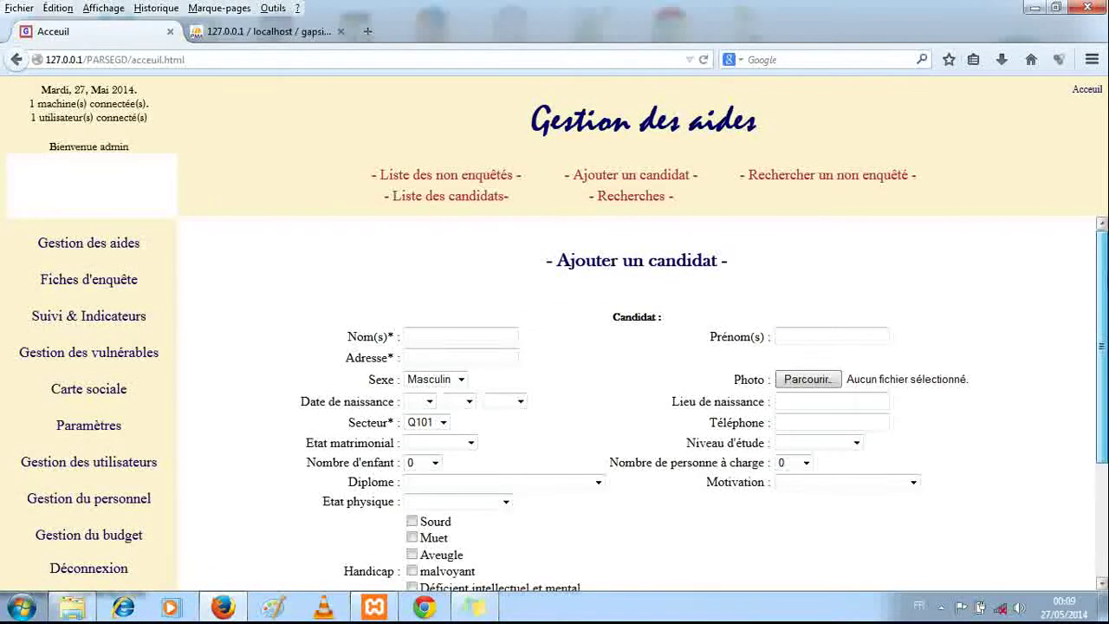
pyautogui.scroll(-4, 1100, 347)
pyautogui.scroll(2, 641, 399)
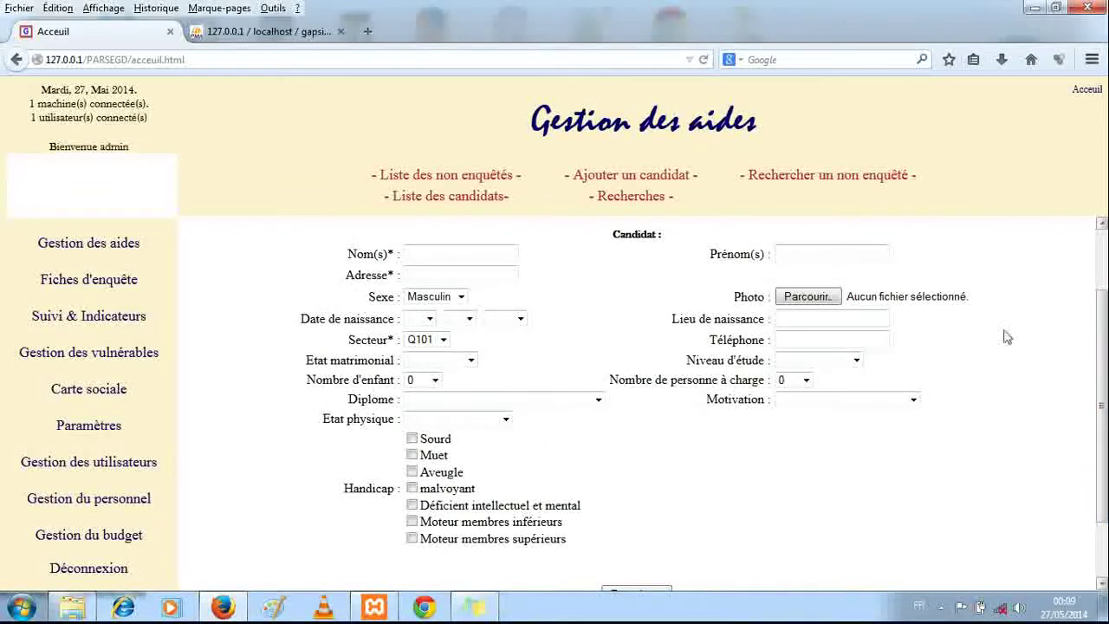
pyautogui.click(819, 299)
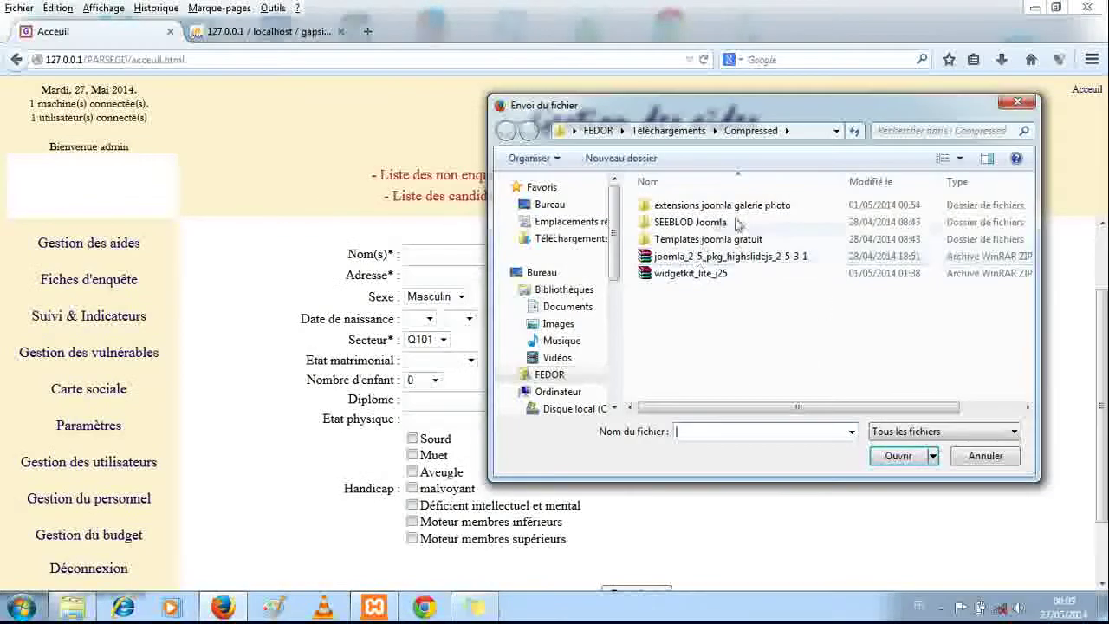
pyautogui.click(985, 455)
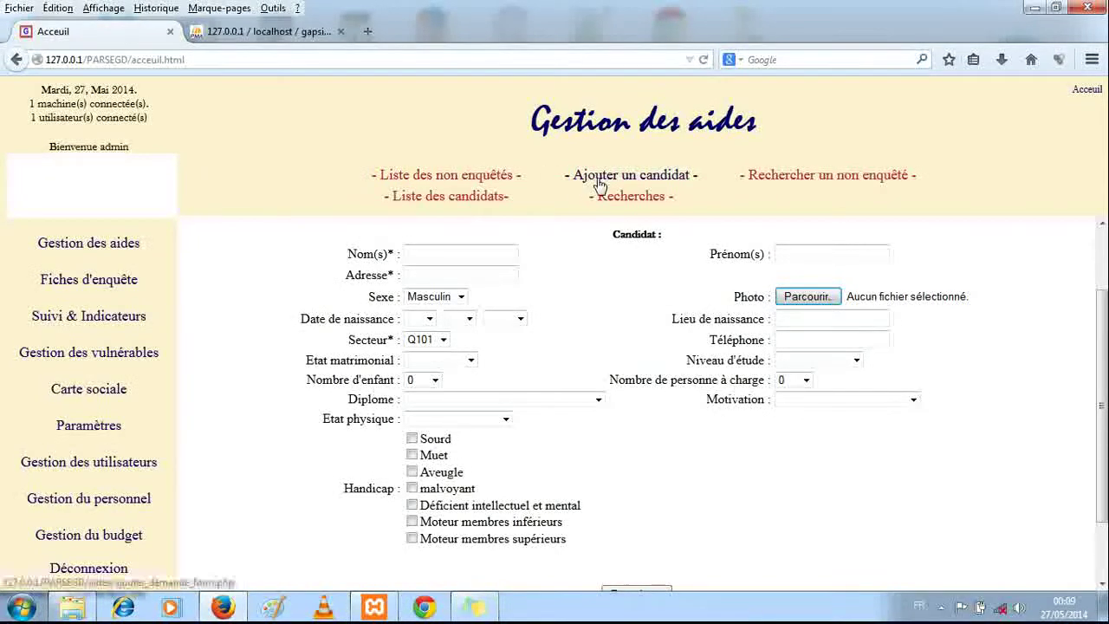
# Step: View the candidates list and five vulnerable people, then return to the three unprocessed requests
pyautogui.click(466, 205)
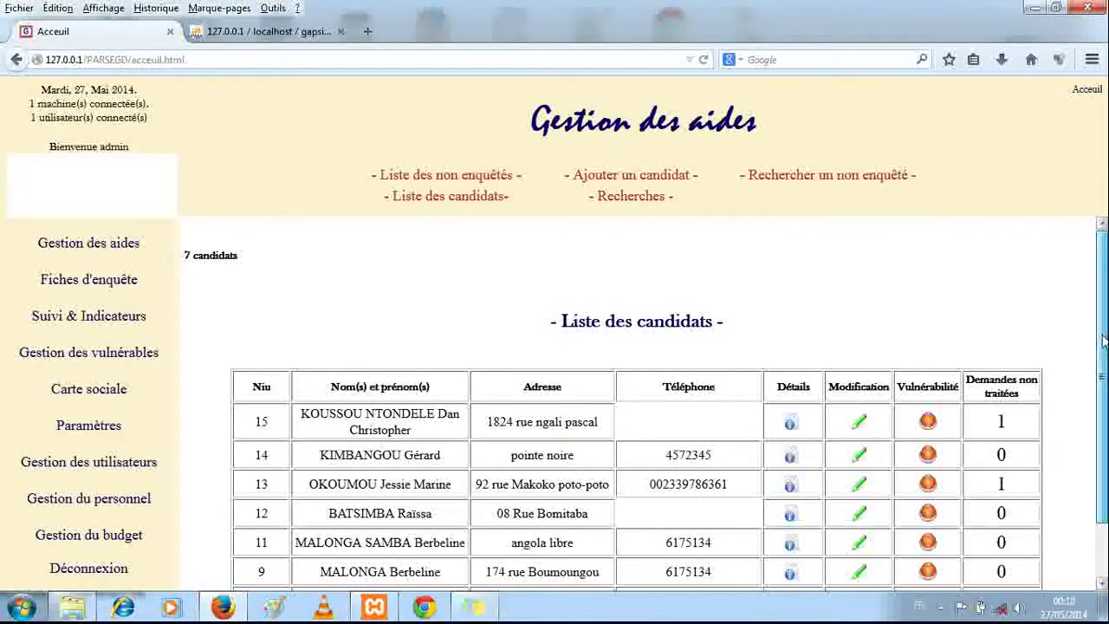
pyautogui.moveTo(1103, 340)
pyautogui.mouseDown()
pyautogui.moveTo(1105, 373)
pyautogui.moveTo(1105, 338)
pyautogui.mouseUp()
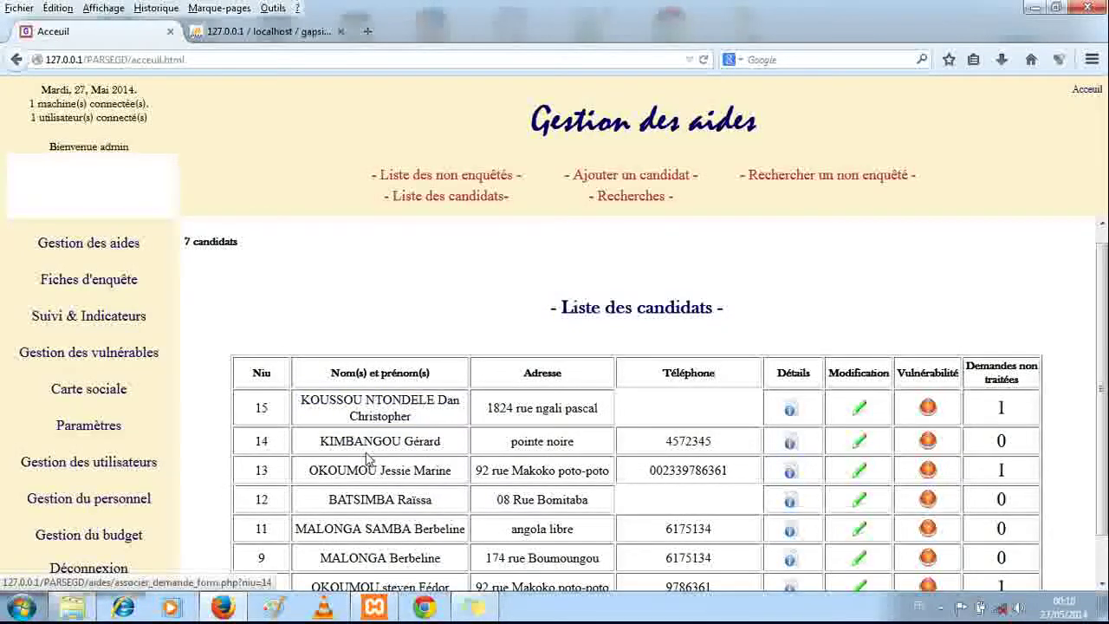
pyautogui.click(121, 362)
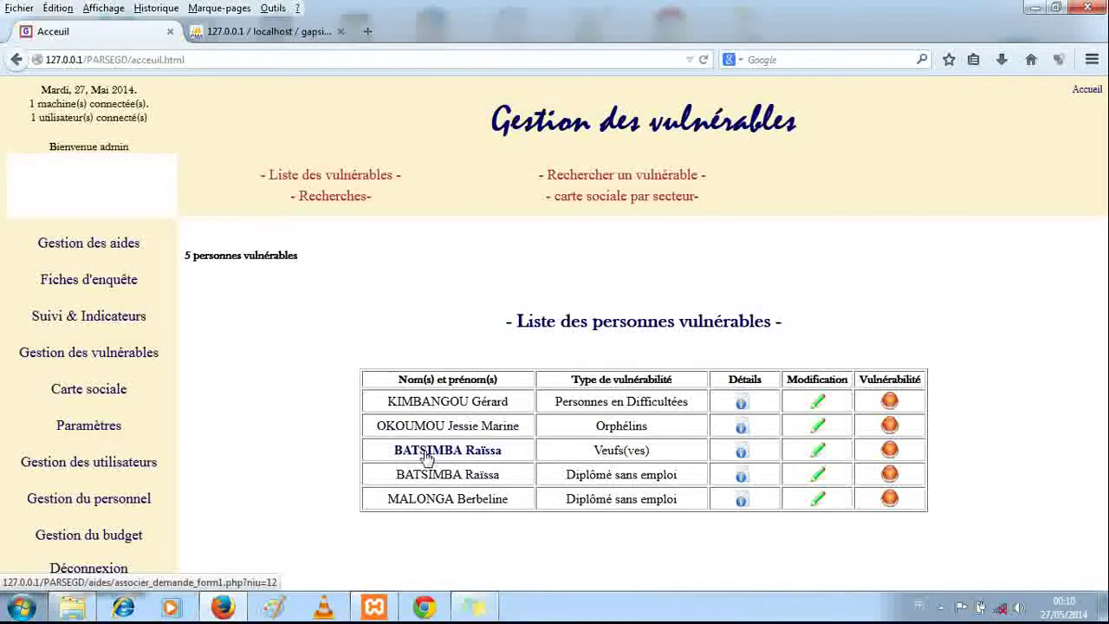
pyautogui.click(70, 244)
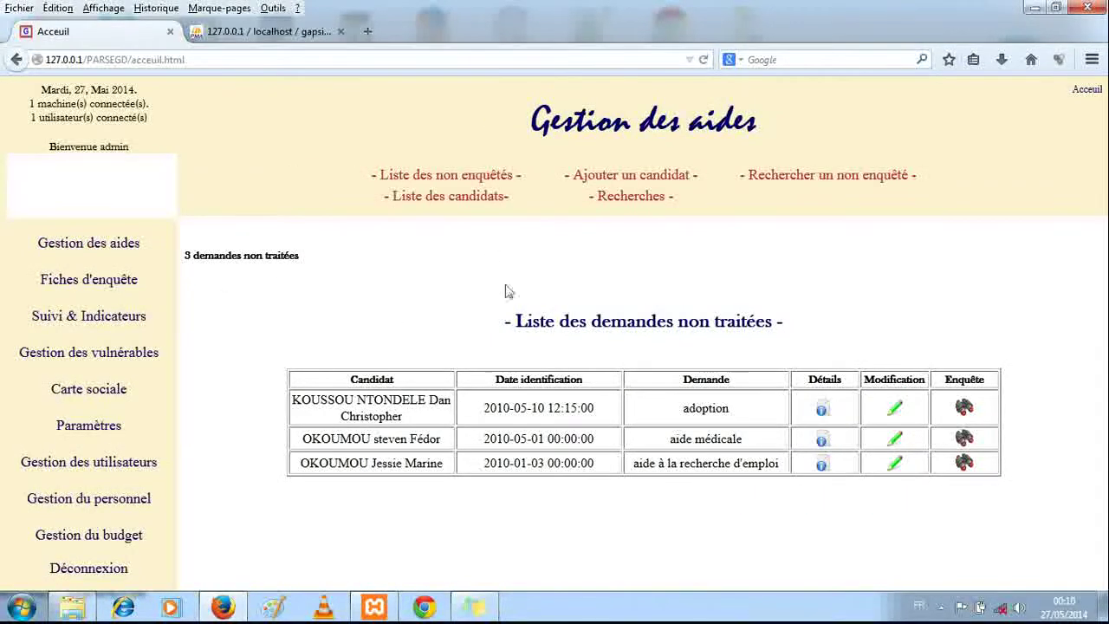
# Step: Open candidate 15's details (locality Q101) and cancel its print dialog
pyautogui.click(460, 201)
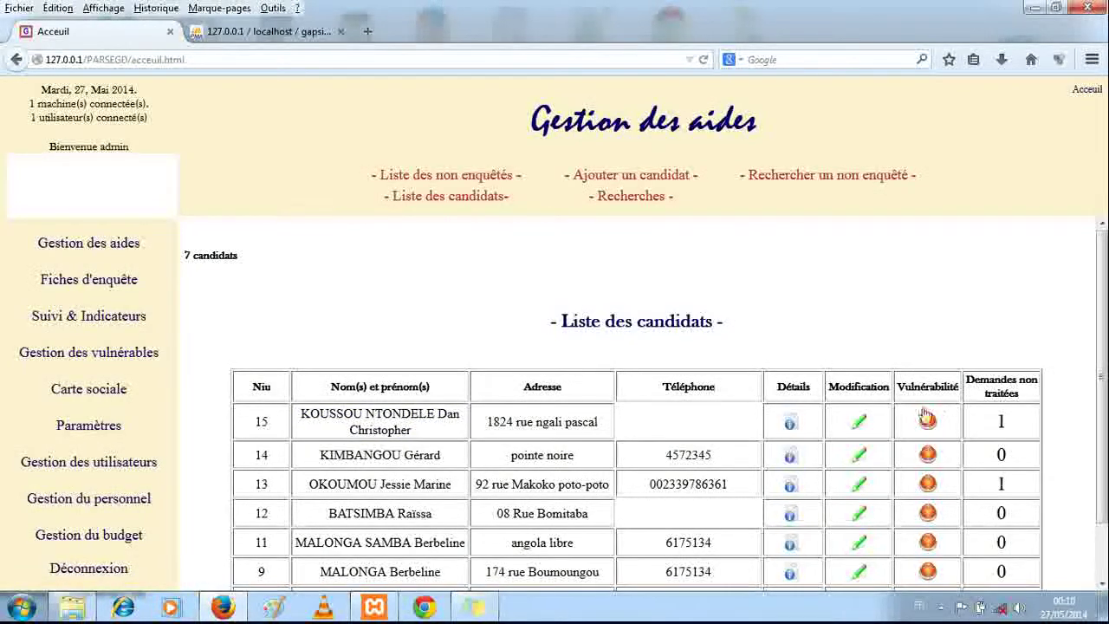
pyautogui.click(791, 423)
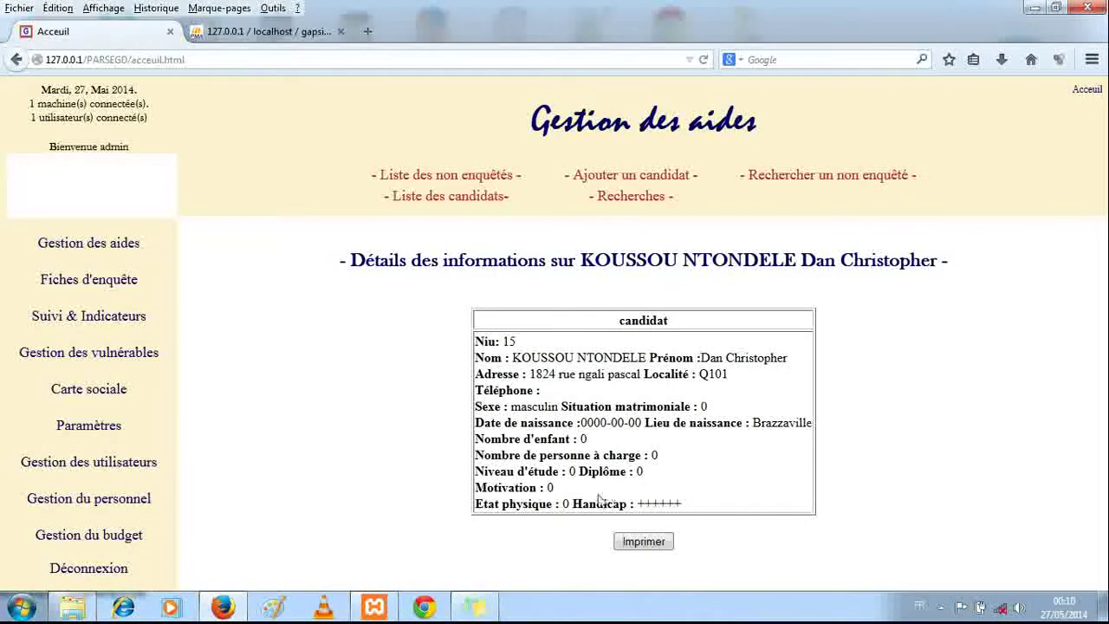
pyautogui.click(643, 541)
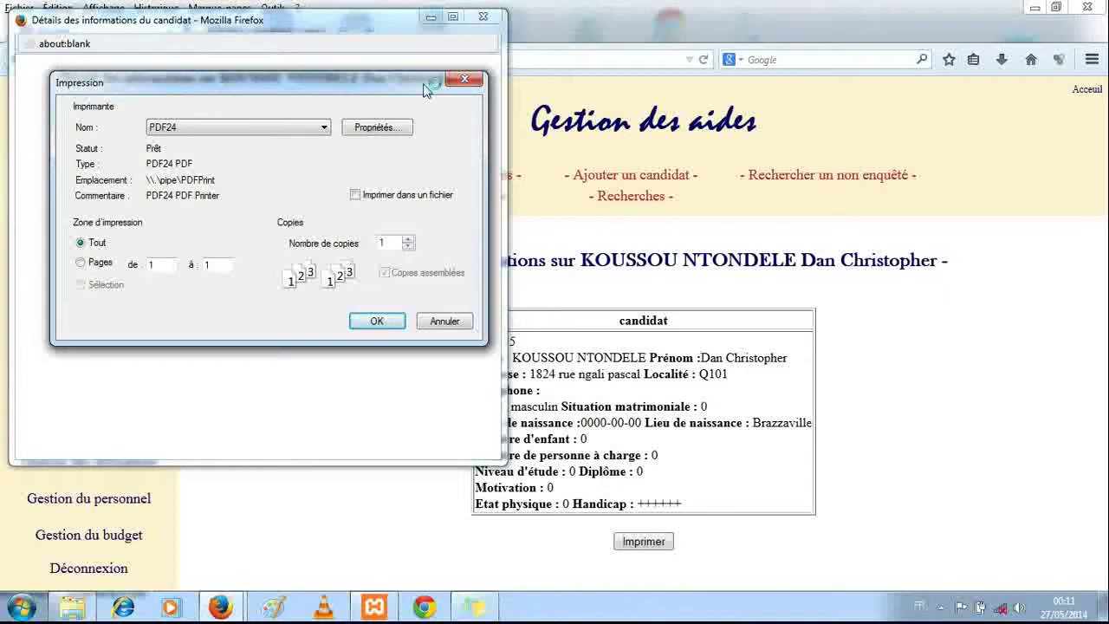
pyautogui.moveTo(424, 89); pyautogui.dragTo(491, 208)
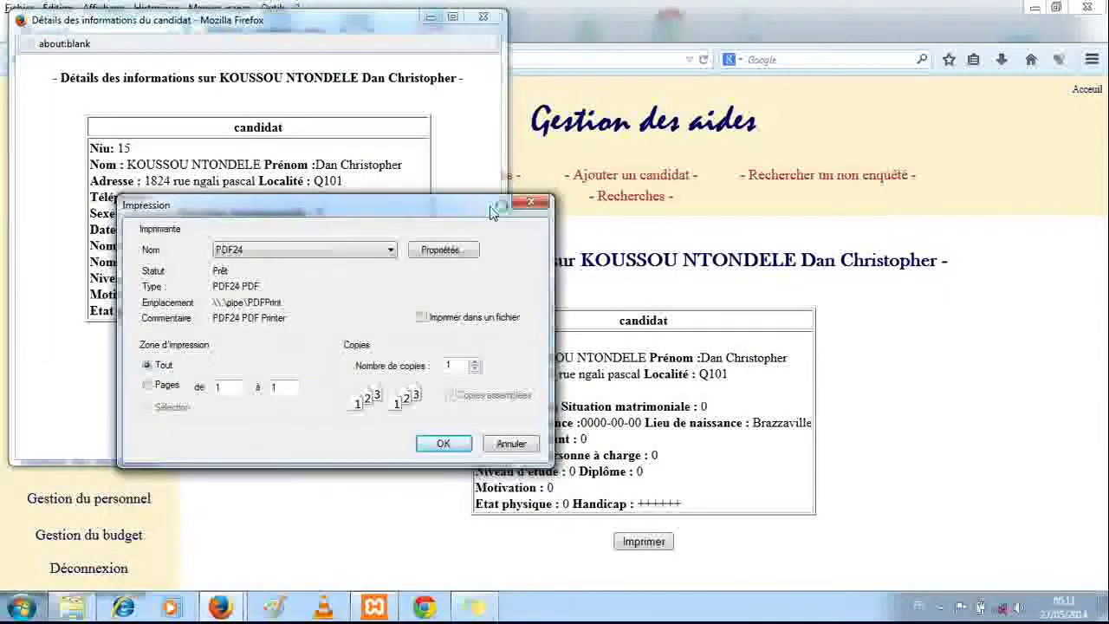
pyautogui.click(511, 442)
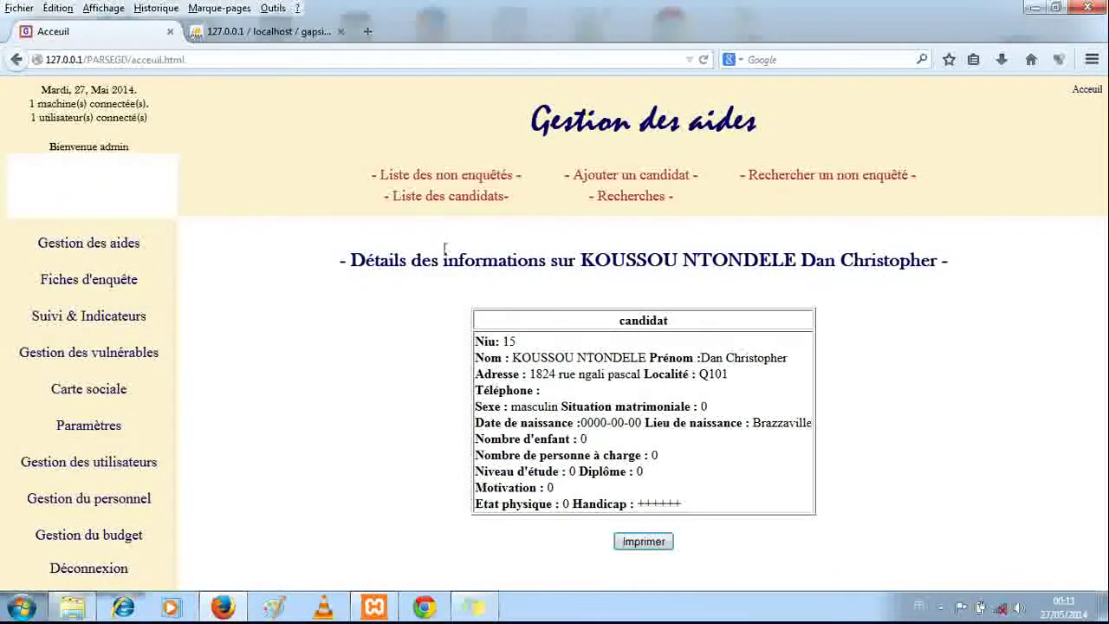
# Step: Review candidate 15's pending adoption request details, then go back to the candidates list
pyautogui.click(16, 59)
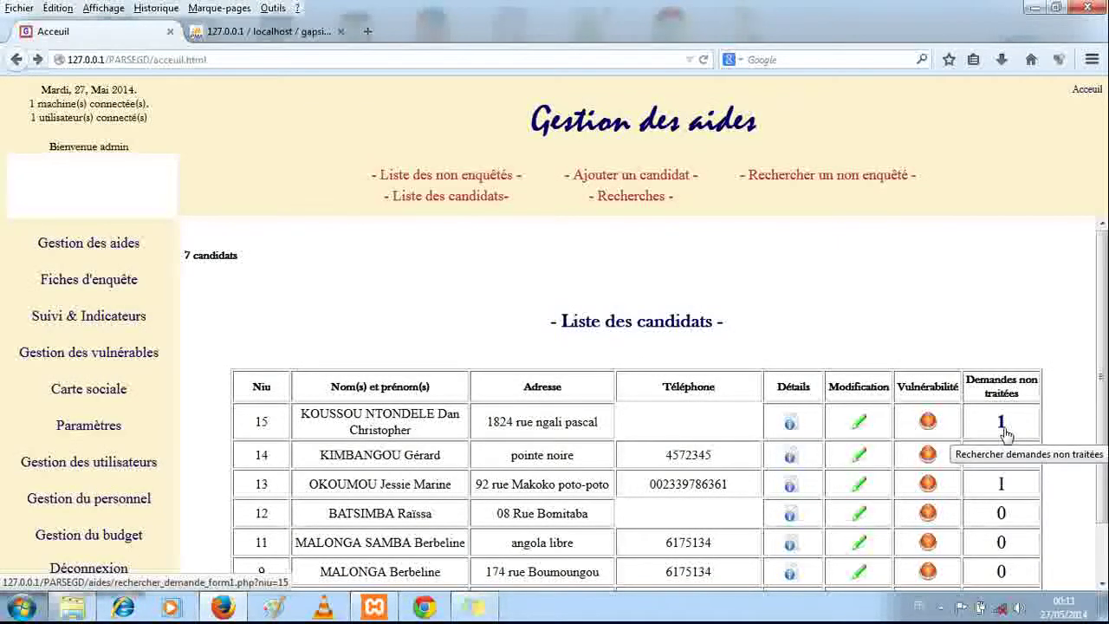
pyautogui.click(1002, 424)
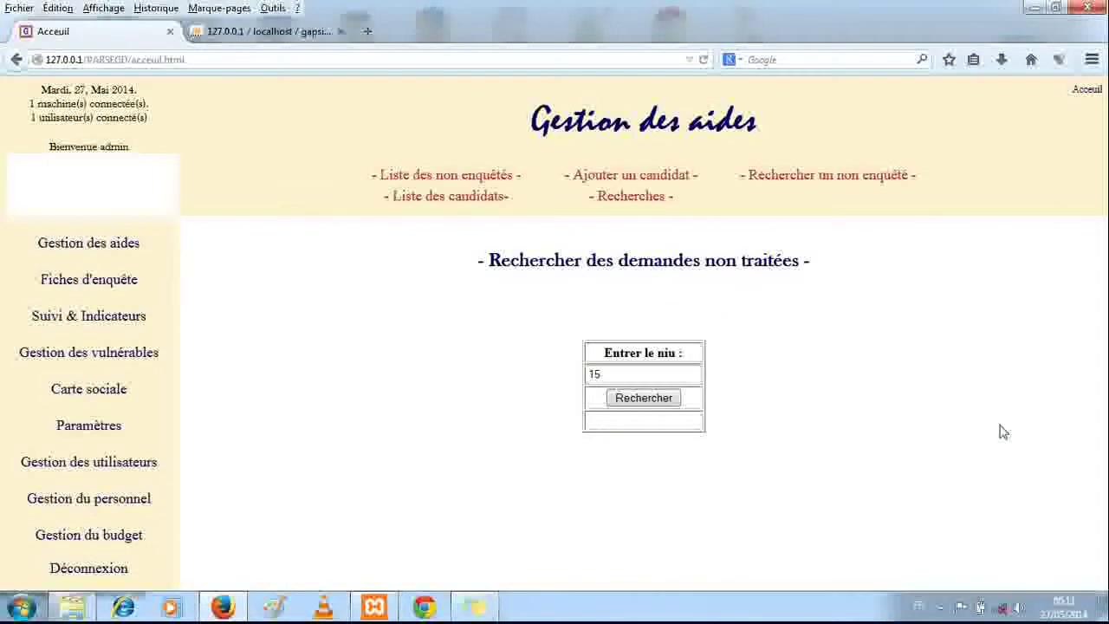
pyautogui.click(625, 400)
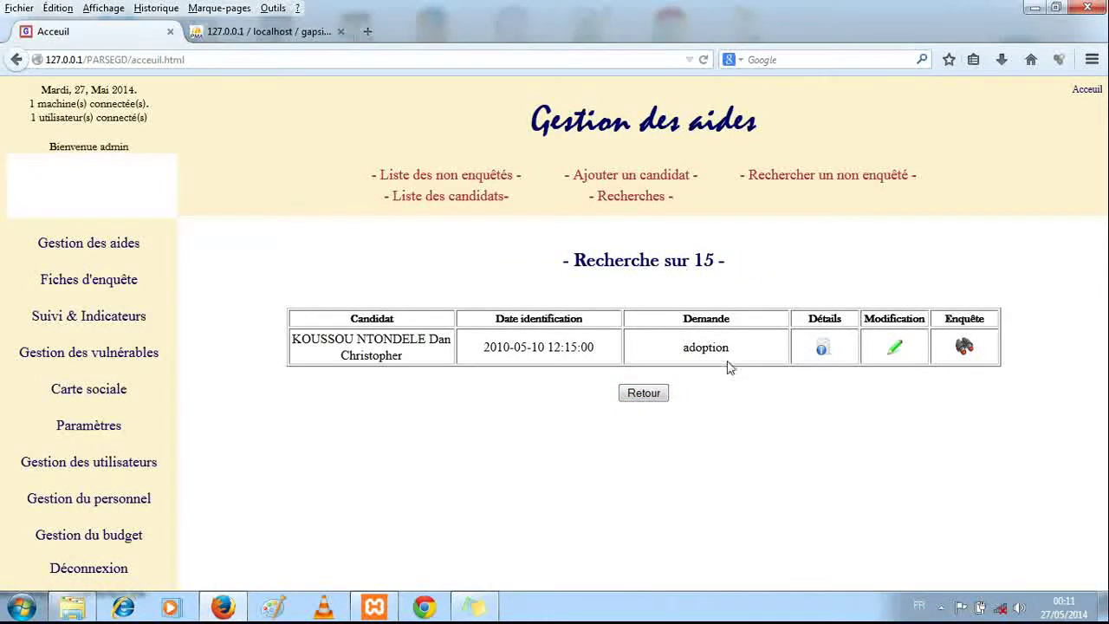
pyautogui.click(823, 348)
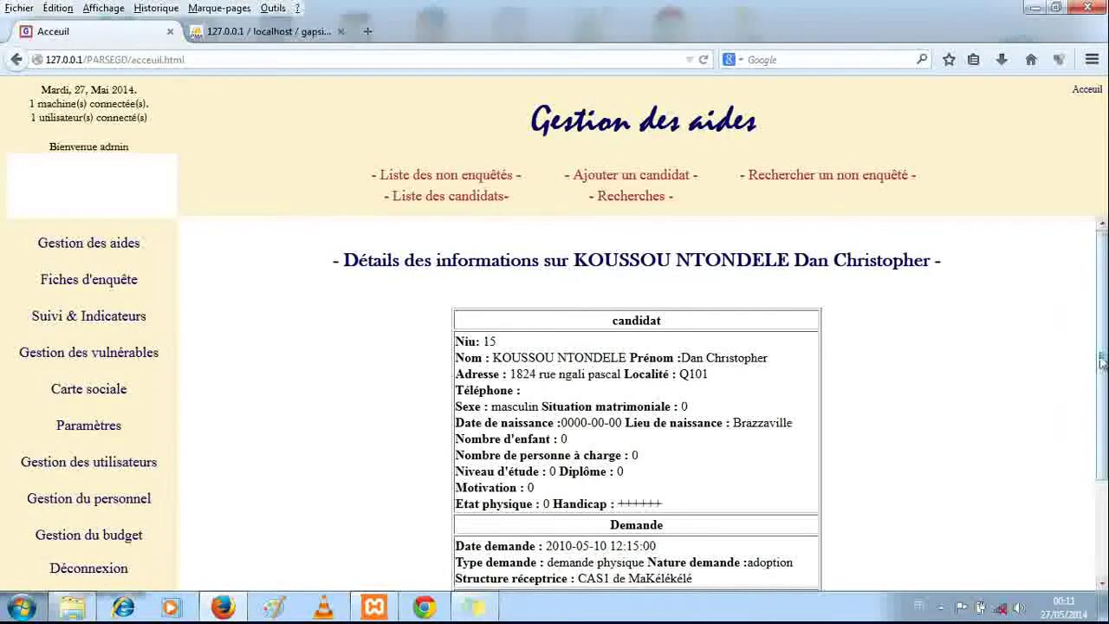
pyautogui.scroll(-2, 1100, 362)
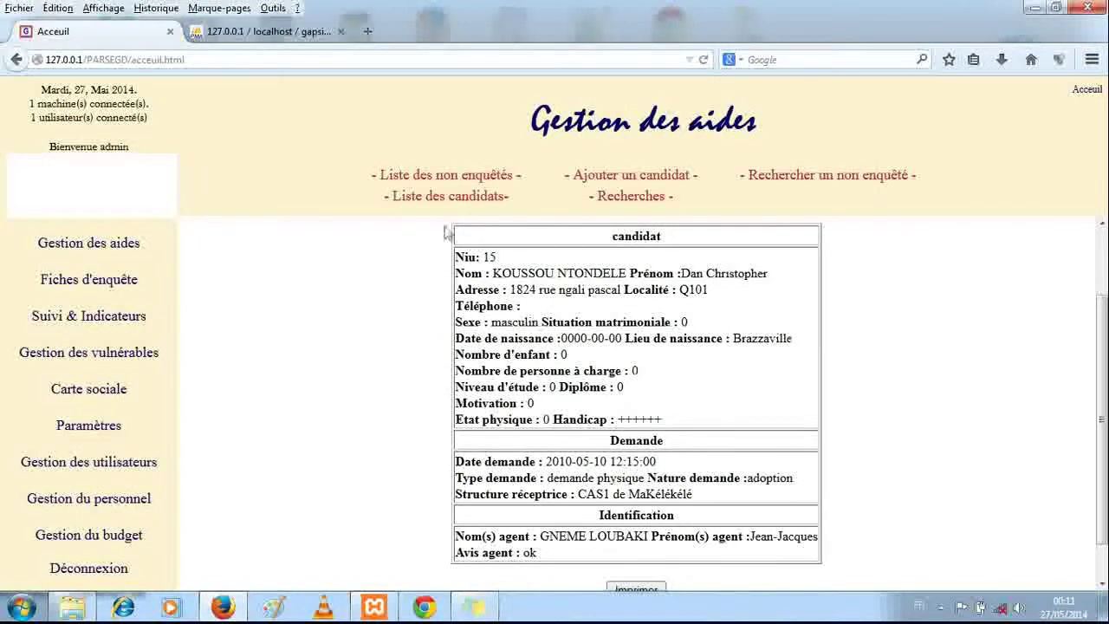
pyautogui.click(400, 194)
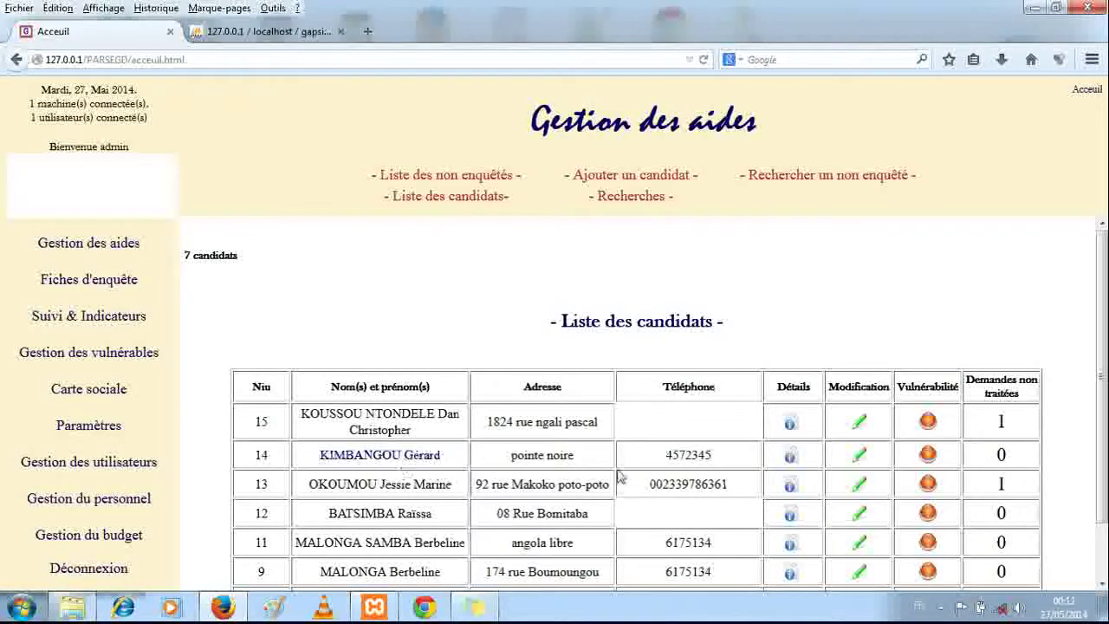
pyautogui.click(1002, 455)
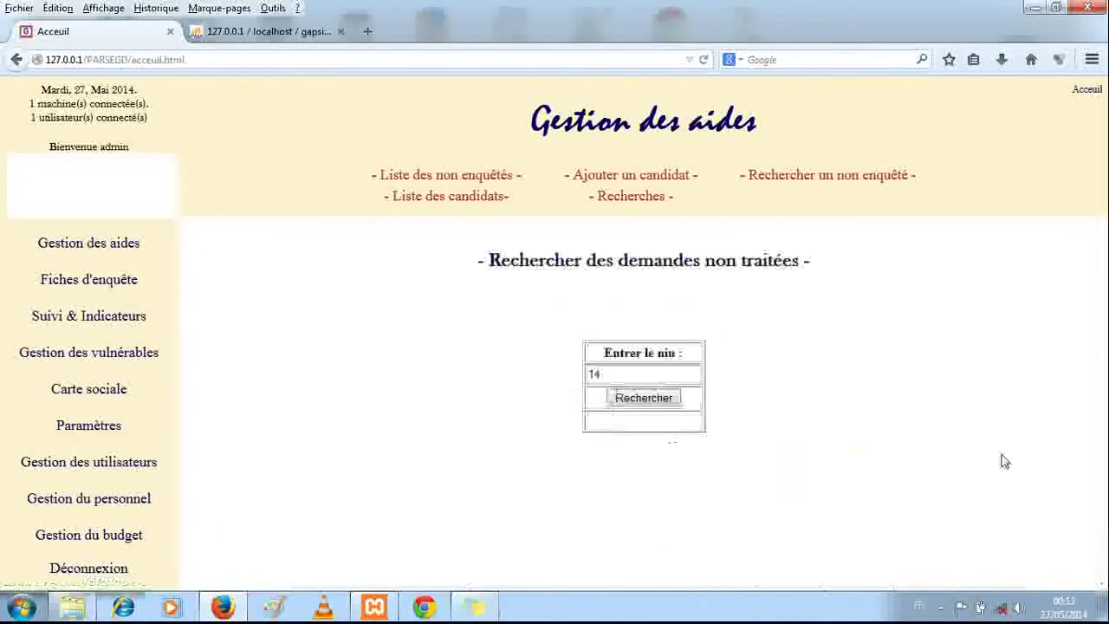
pyautogui.click(639, 397)
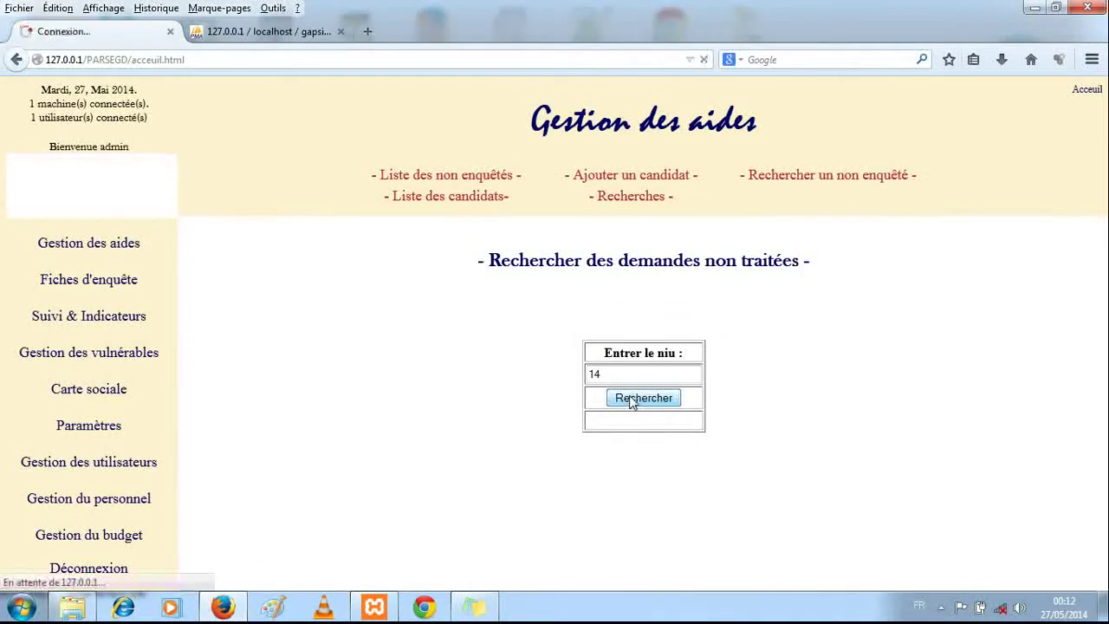
pyautogui.click(644, 357)
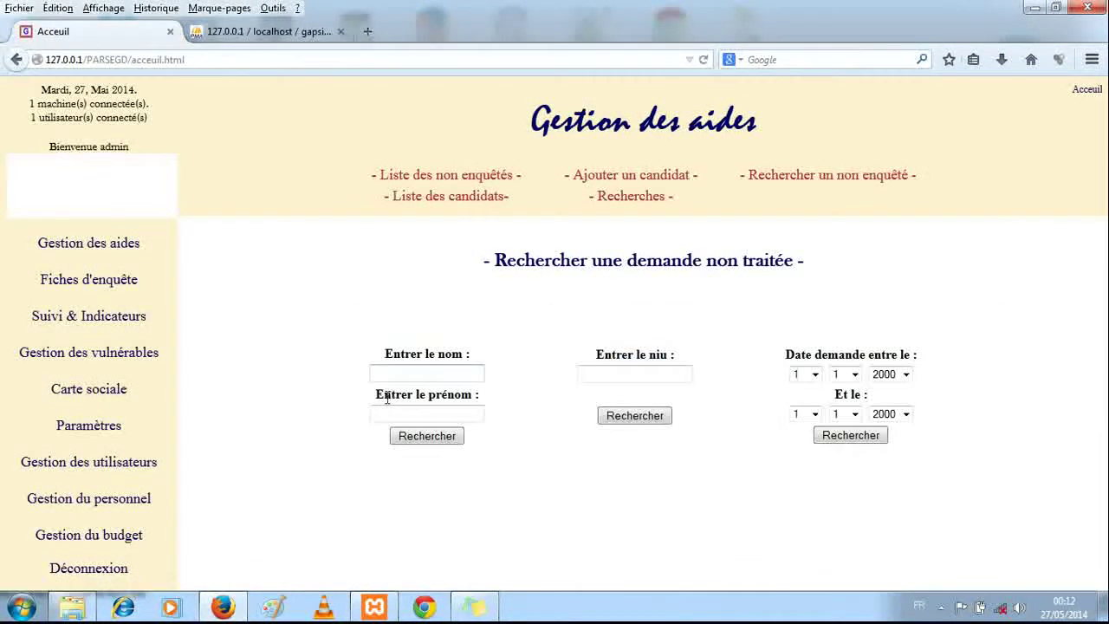
pyautogui.click(433, 198)
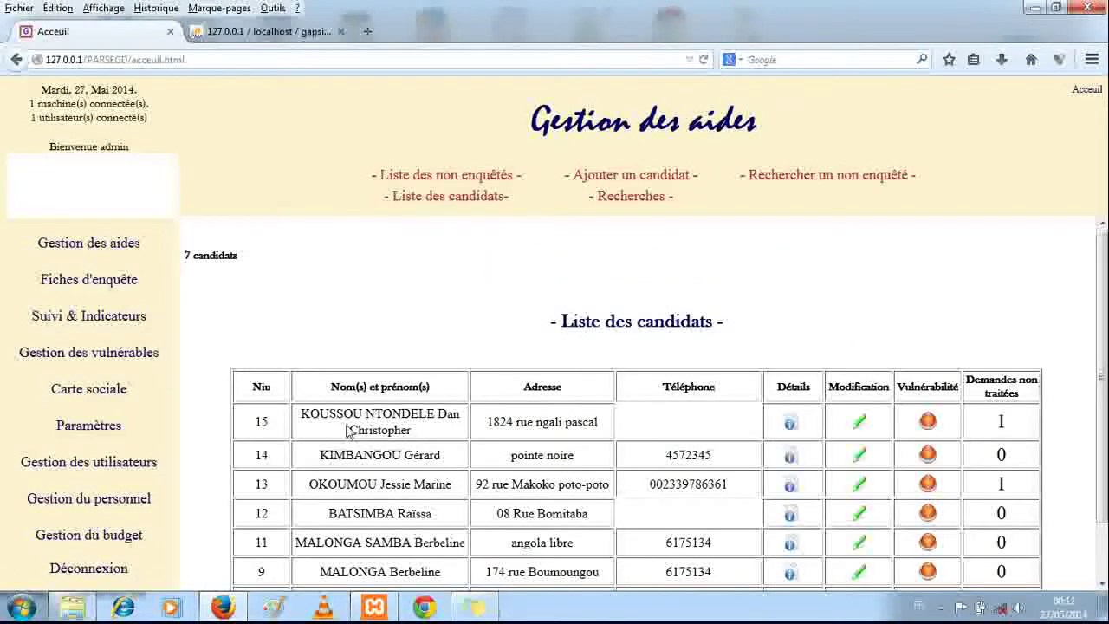
pyautogui.click(346, 460)
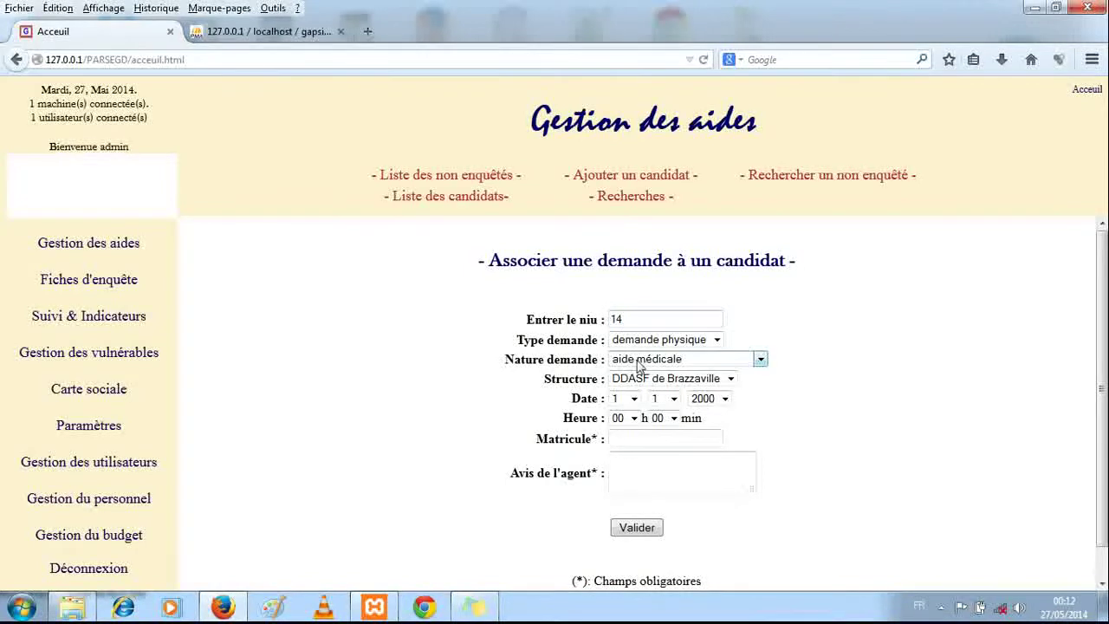
pyautogui.click(719, 341)
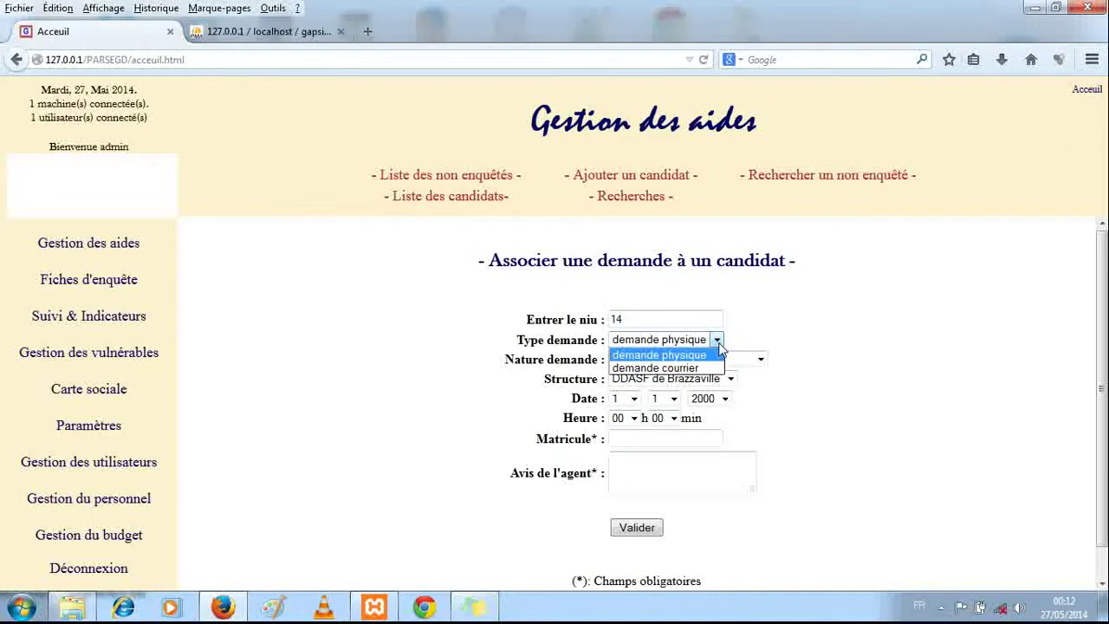
pyautogui.click(717, 351)
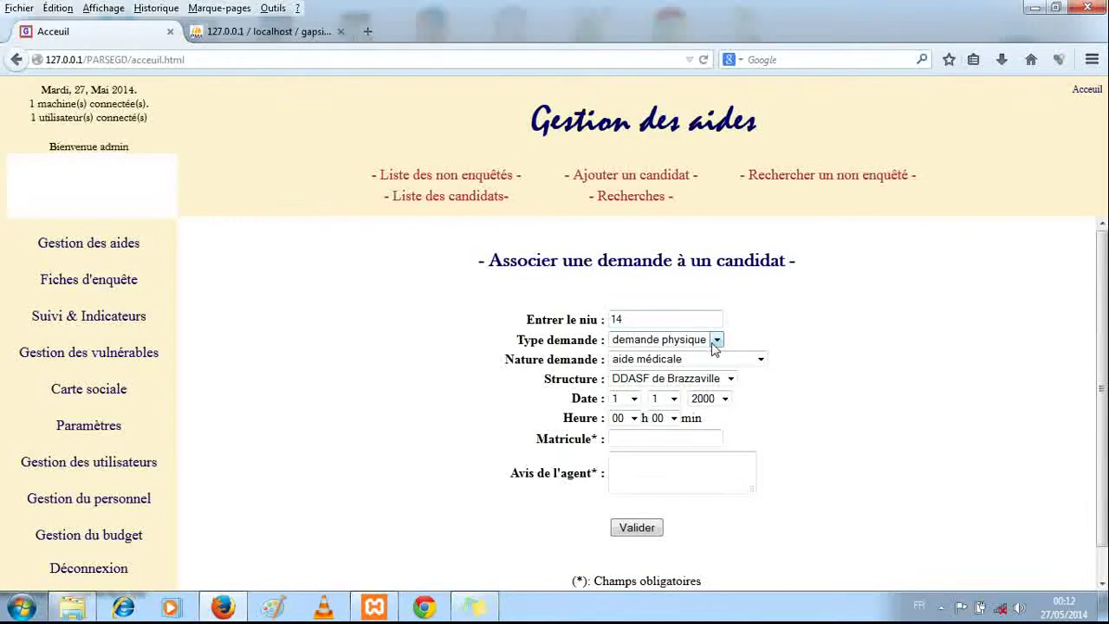
pyautogui.click(761, 361)
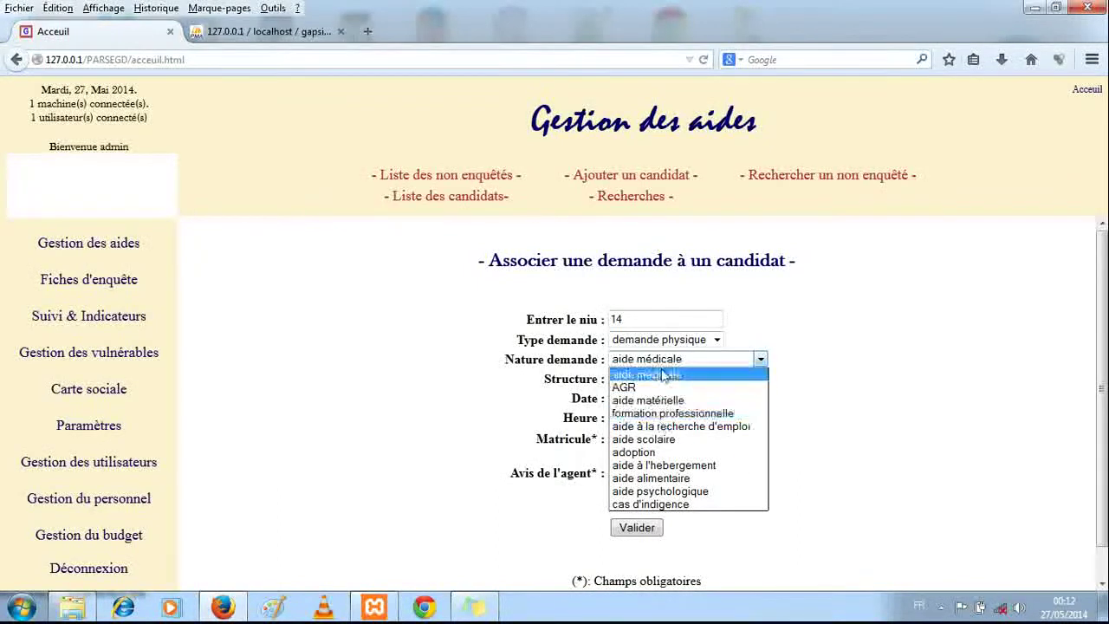
pyautogui.click(662, 426)
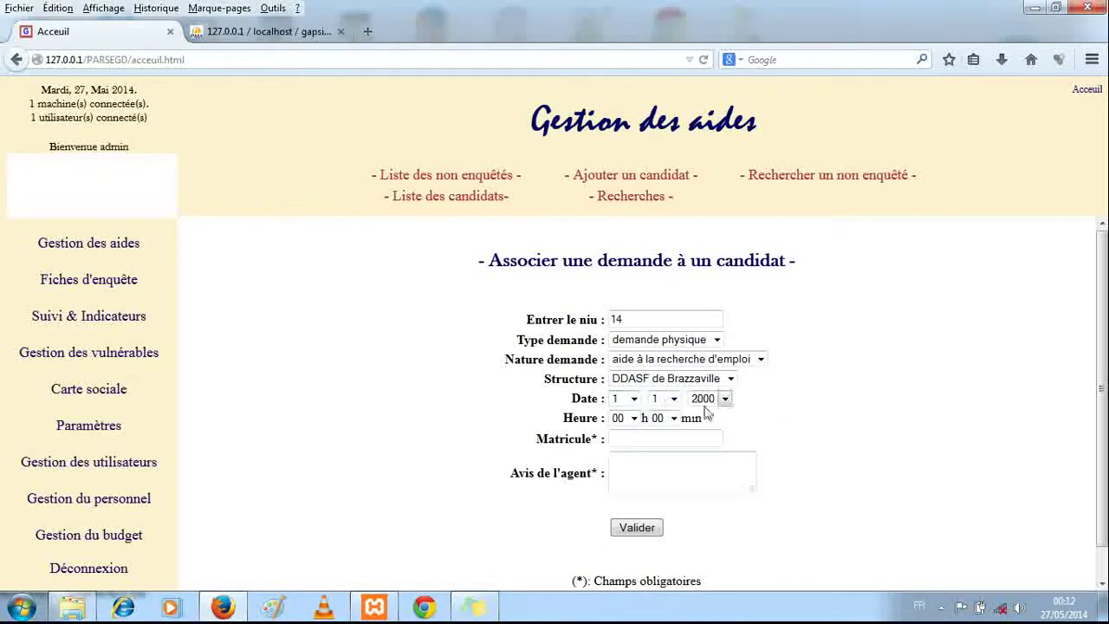
pyautogui.click(634, 445)
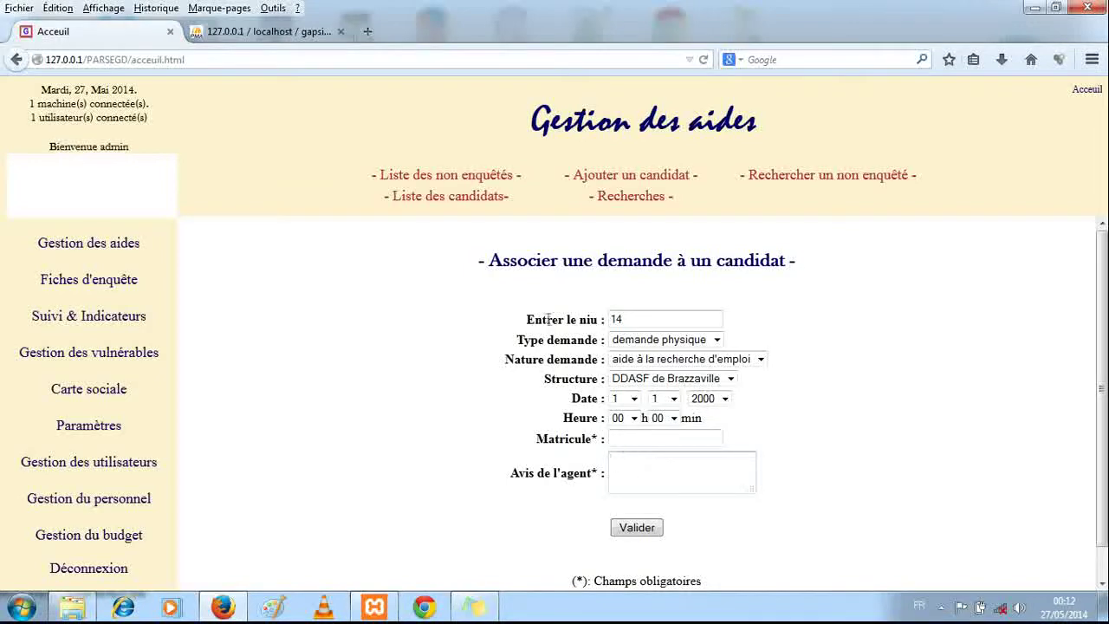
pyautogui.click(476, 198)
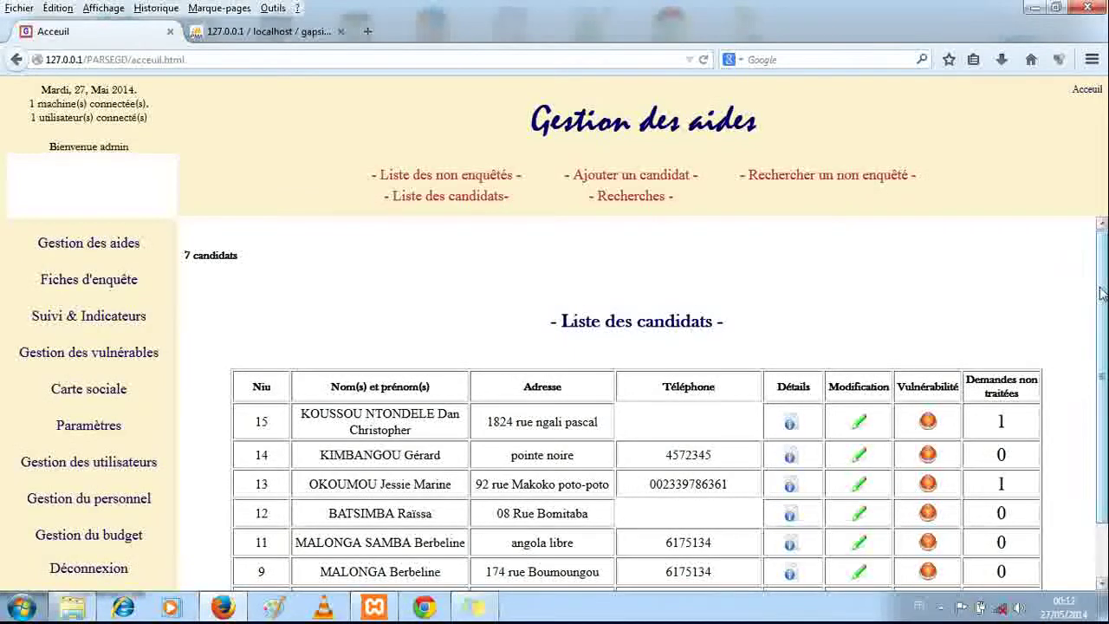
# Step: Browse the candidate edit form, not-surveyed and candidate lists, ending on the three unprocessed requests
pyautogui.scroll(-2, 1102, 295)
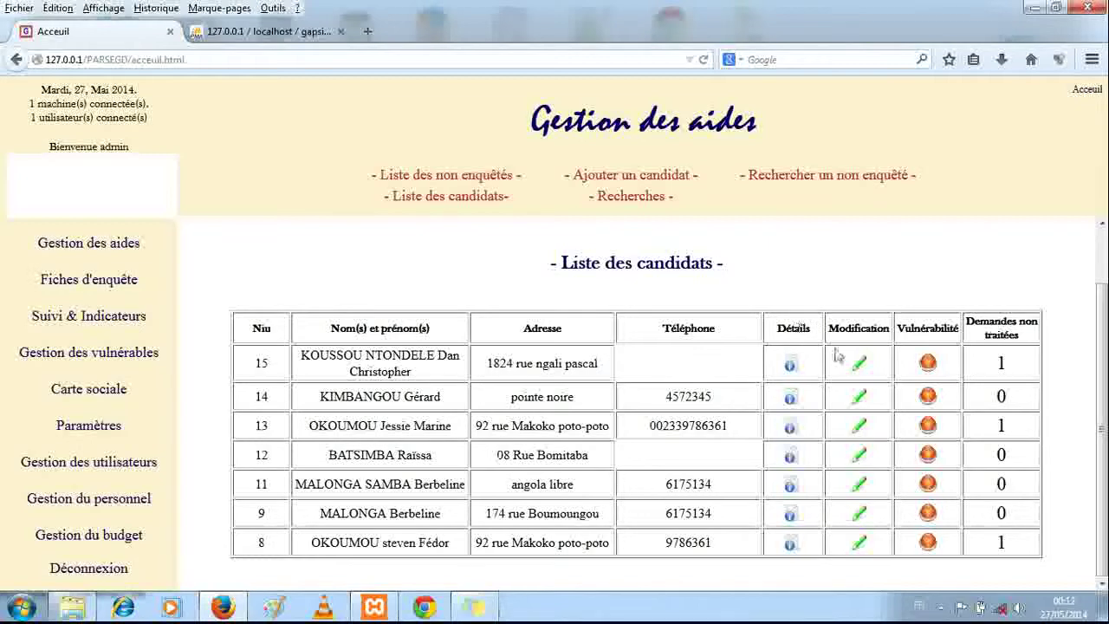
pyautogui.click(857, 366)
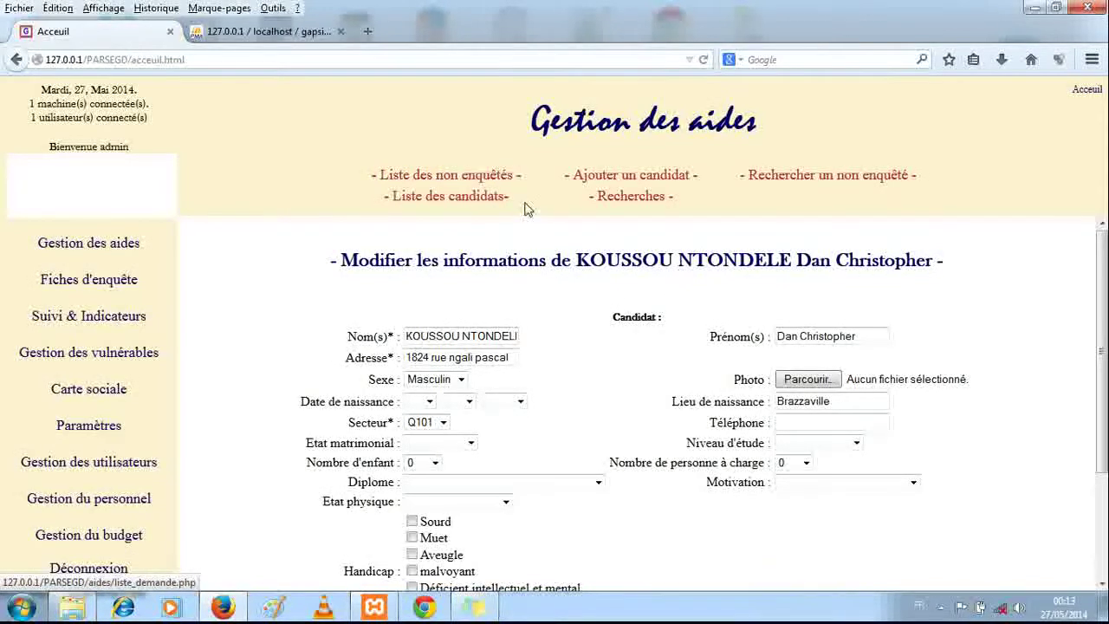
pyautogui.click(496, 176)
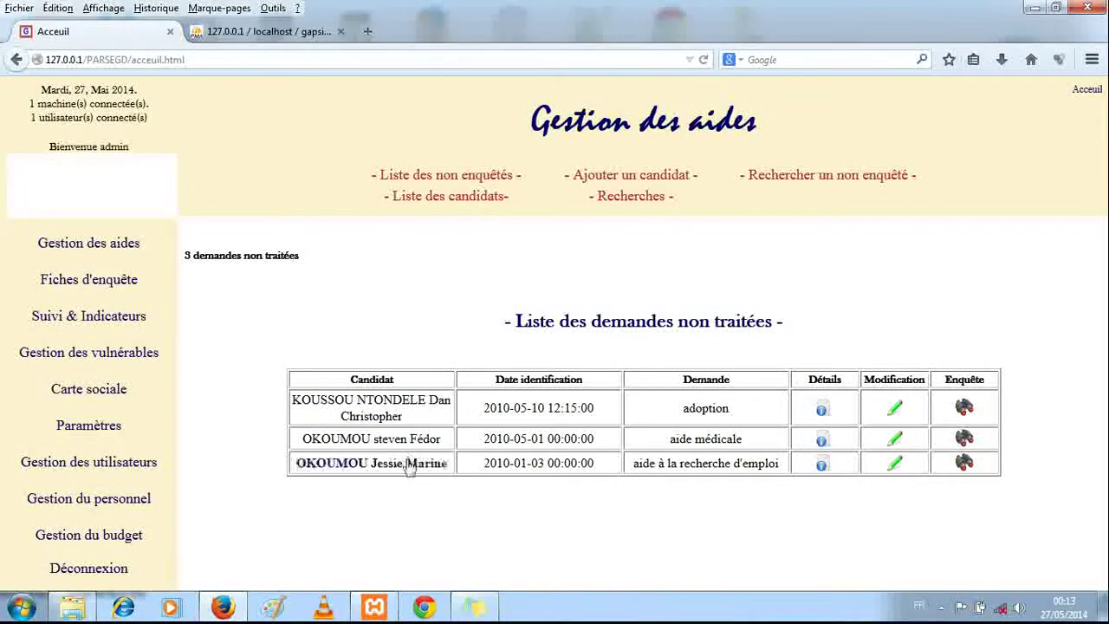
pyautogui.click(448, 198)
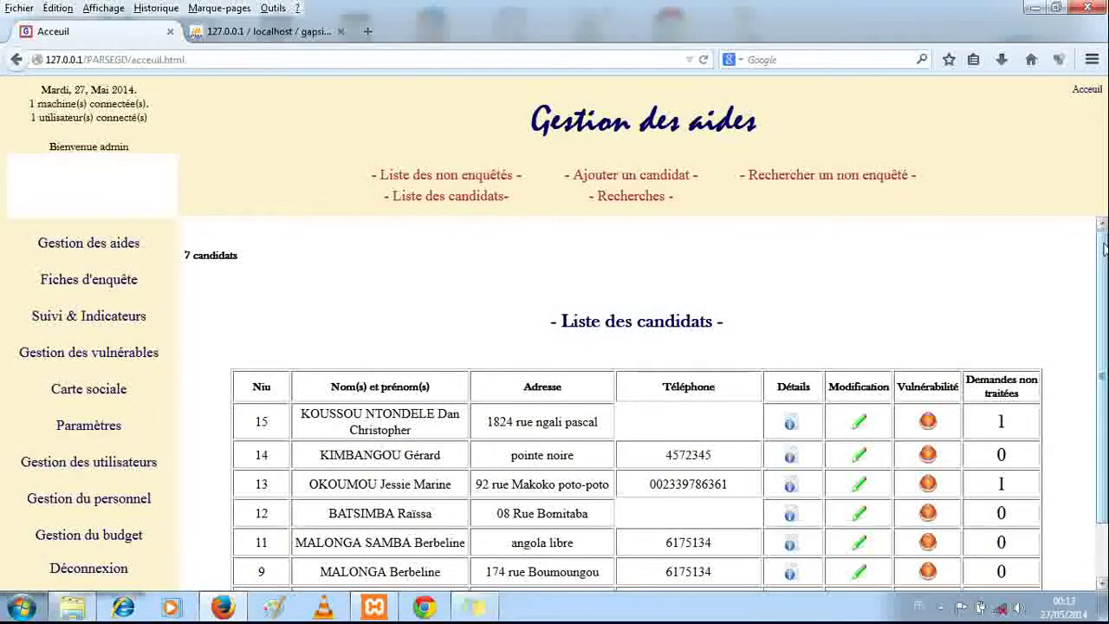
pyautogui.scroll(-2, 351, 546)
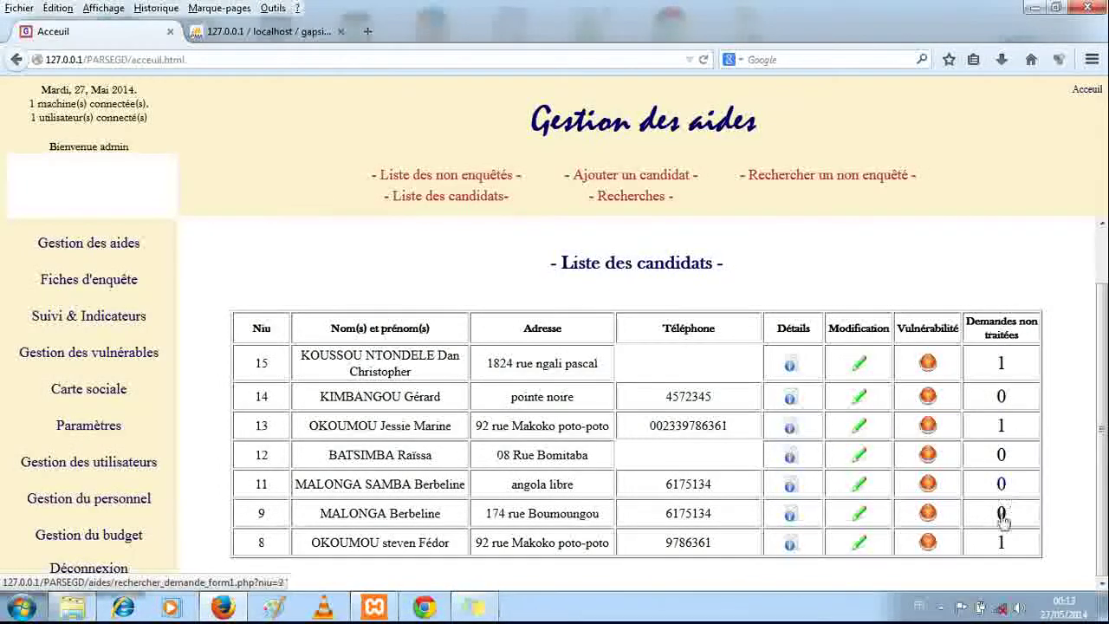
pyautogui.click(452, 176)
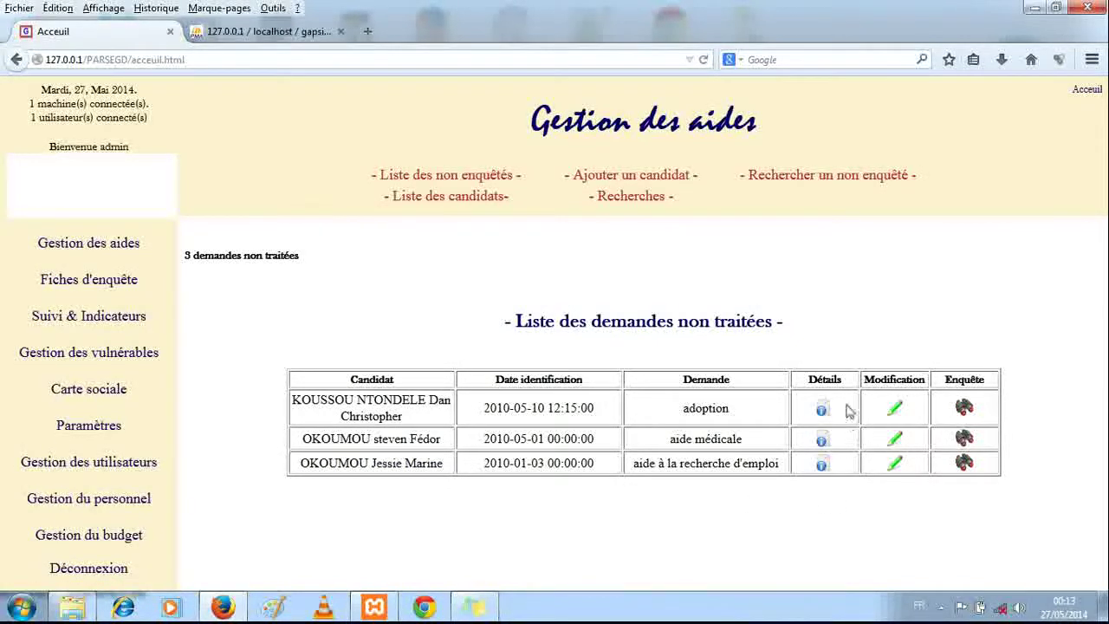
pyautogui.click(822, 468)
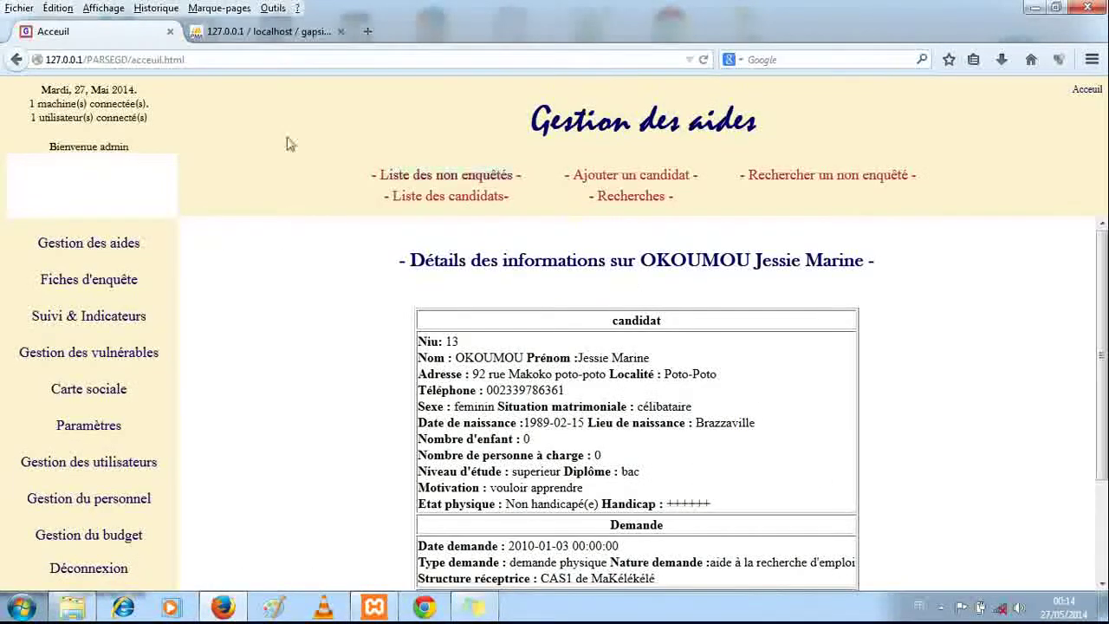
pyautogui.click(16, 59)
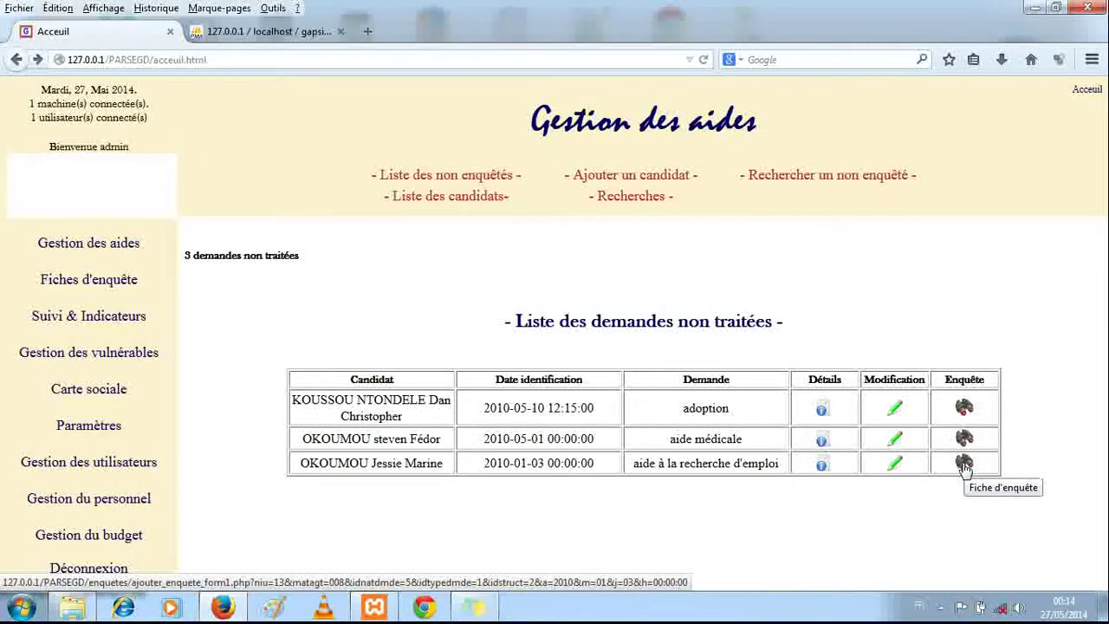
pyautogui.click(963, 410)
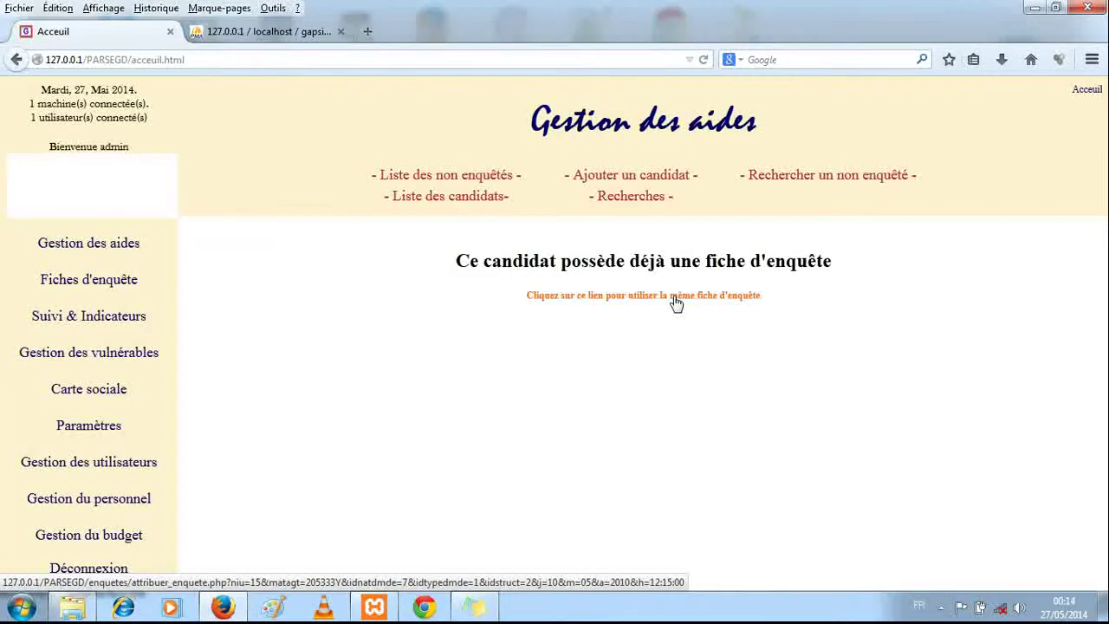
pyautogui.click(675, 299)
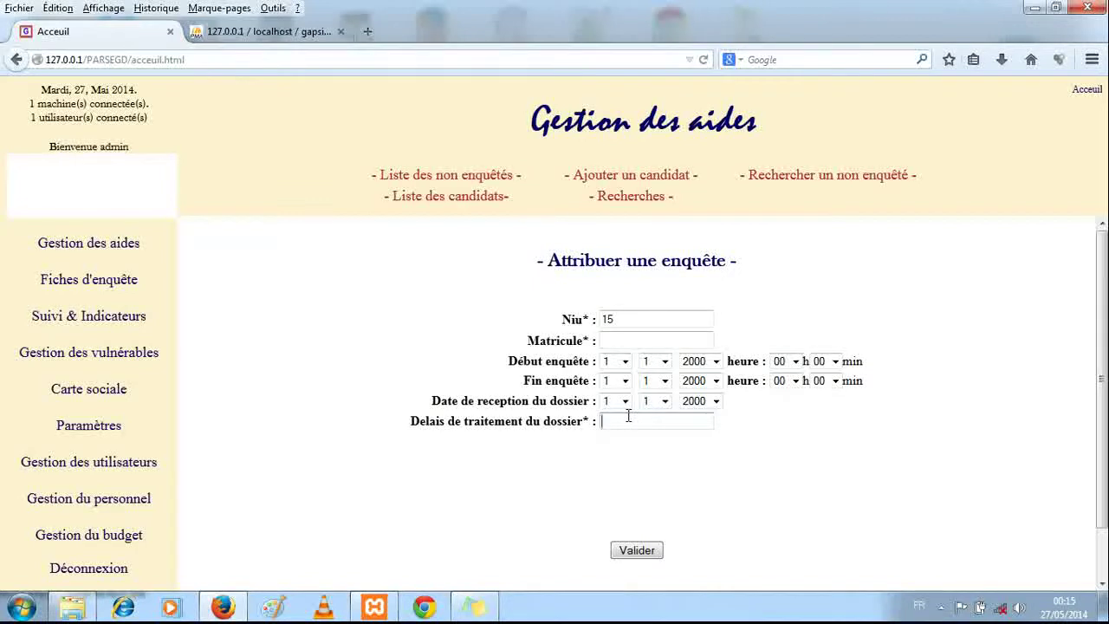
pyautogui.click(622, 414)
pyautogui.click(481, 184)
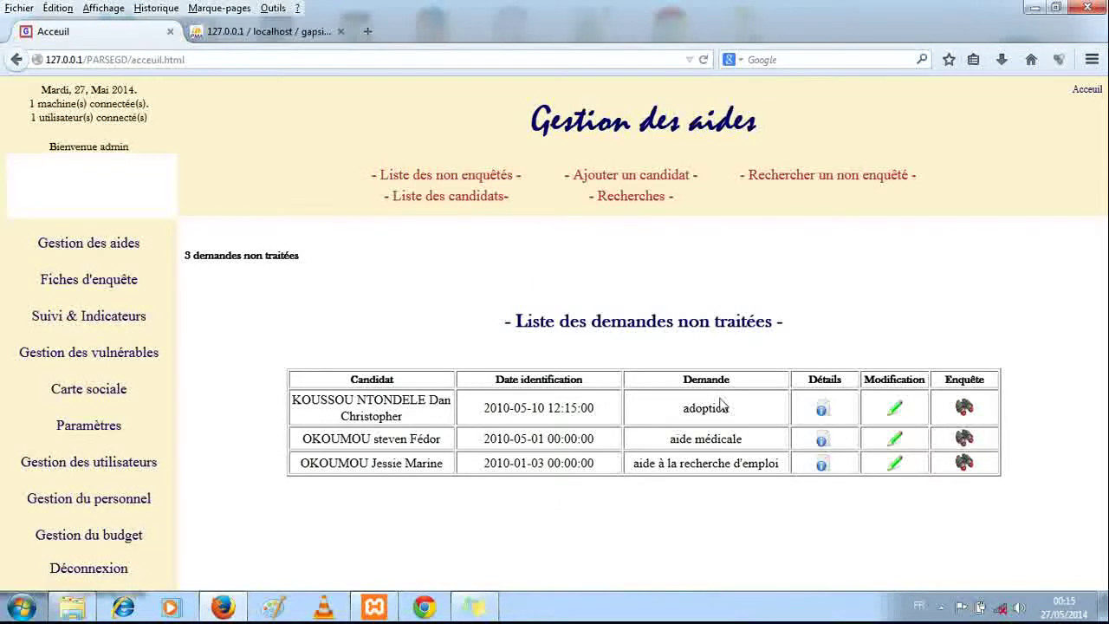
# Step: Open the Fiche d'enquête for the job-search help request on the third row
pyautogui.click(967, 463)
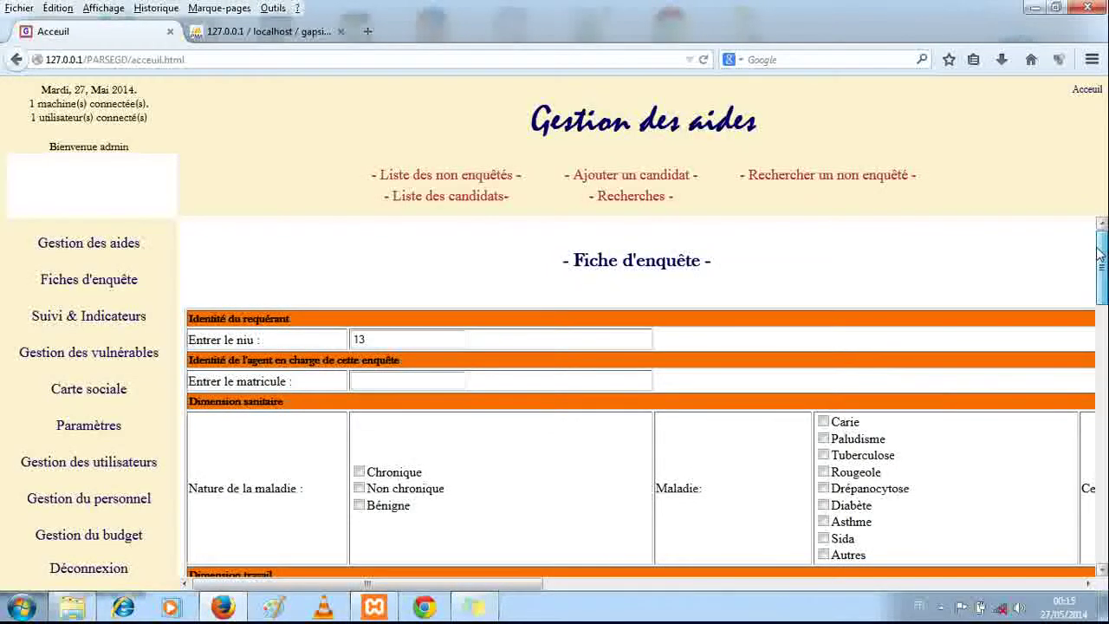
pyautogui.moveTo(1098, 254); pyautogui.dragTo(1101, 269)
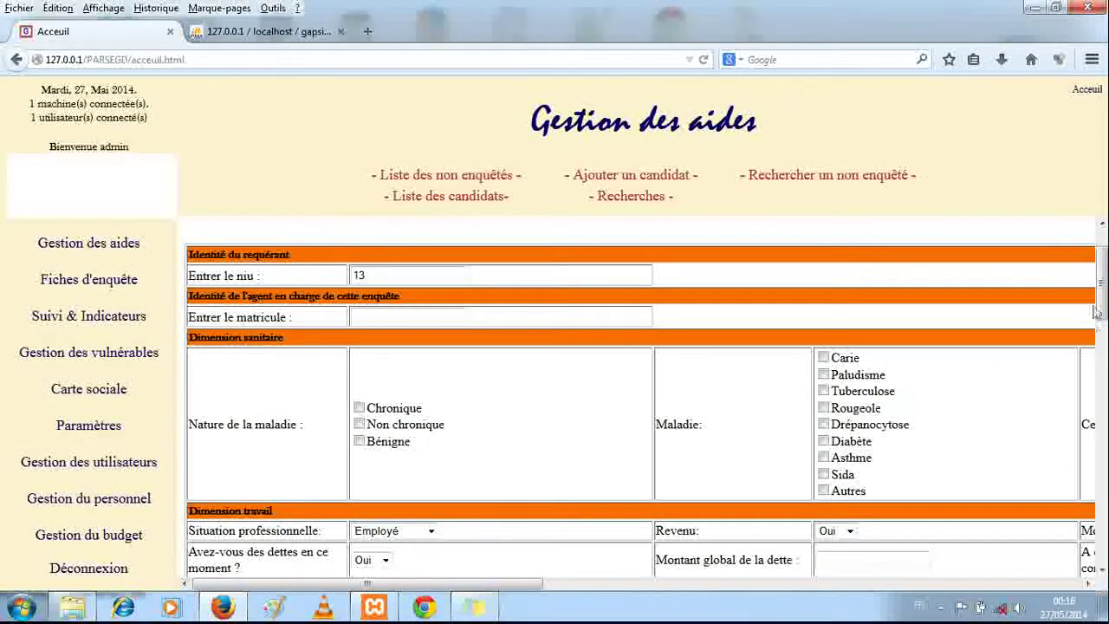
pyautogui.scroll(-2, 1097, 312)
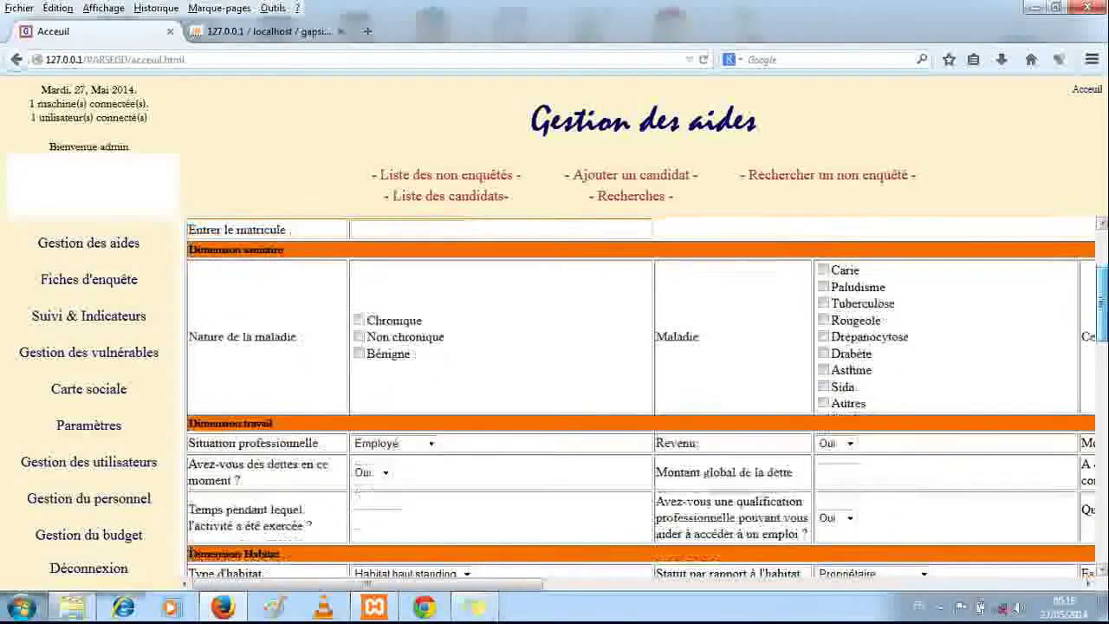
pyautogui.scroll(-1, 523, 471)
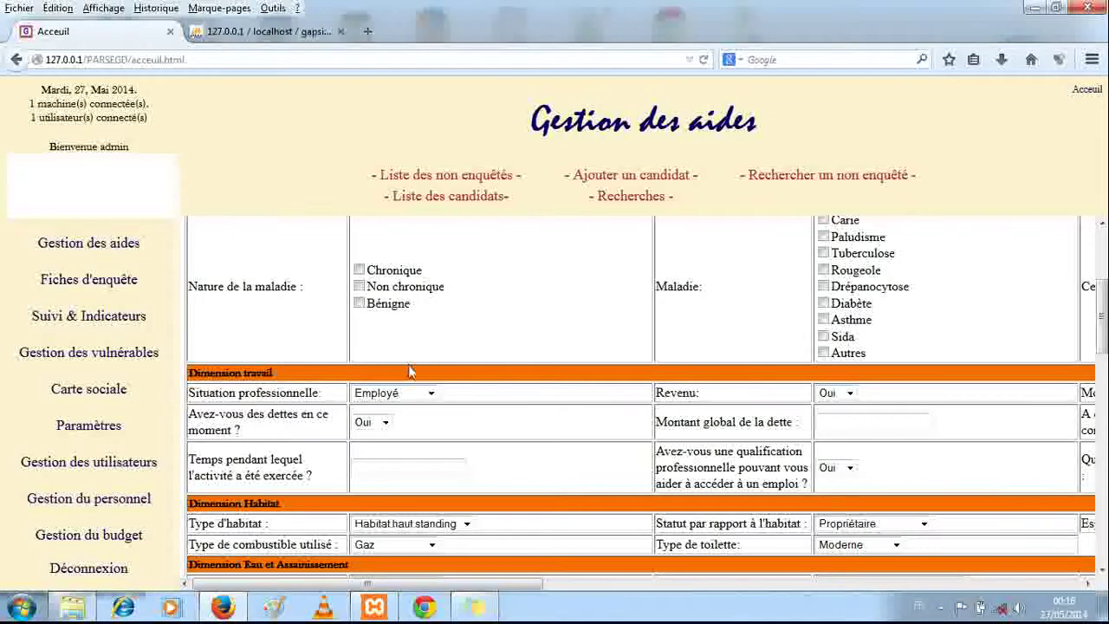
# Step: Review the employment status, housing type and toilet type choices without changing them
pyautogui.click(430, 394)
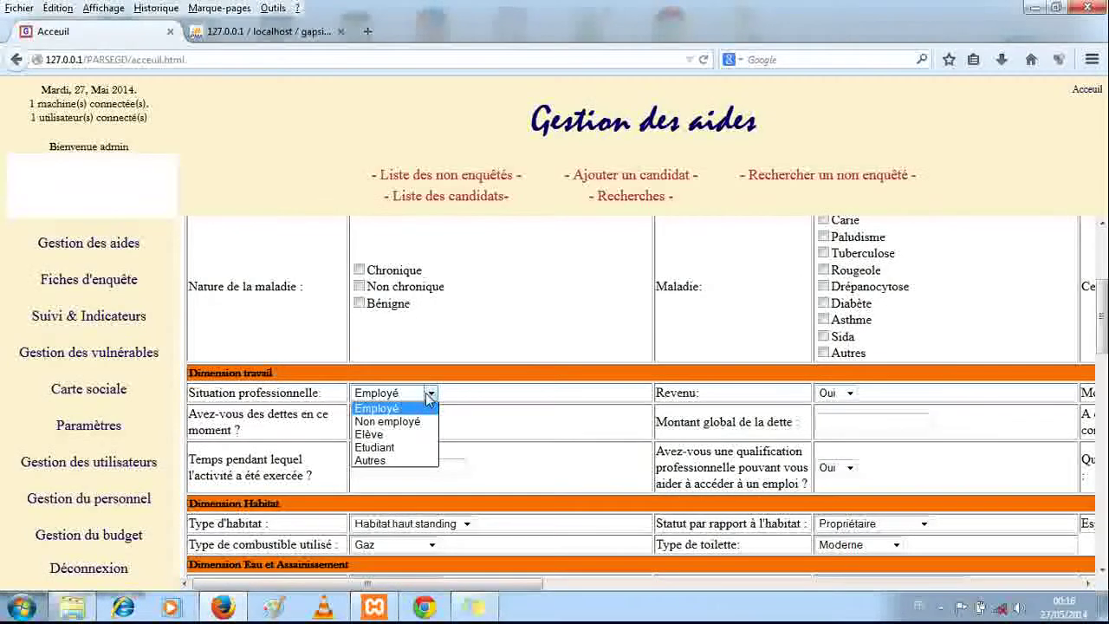
pyautogui.click(429, 396)
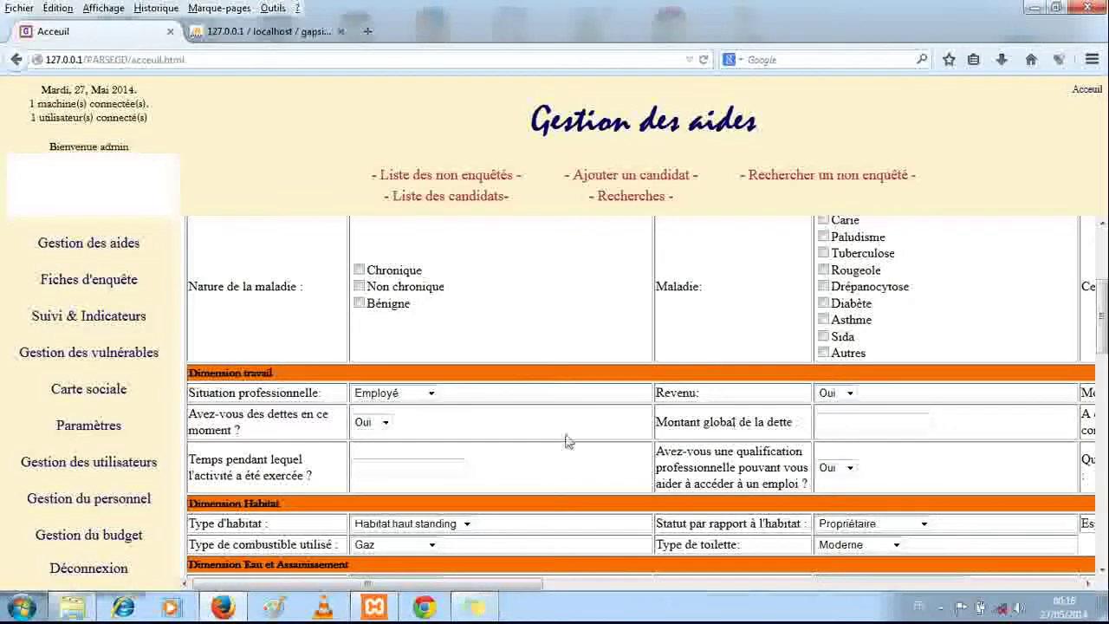
pyautogui.click(466, 524)
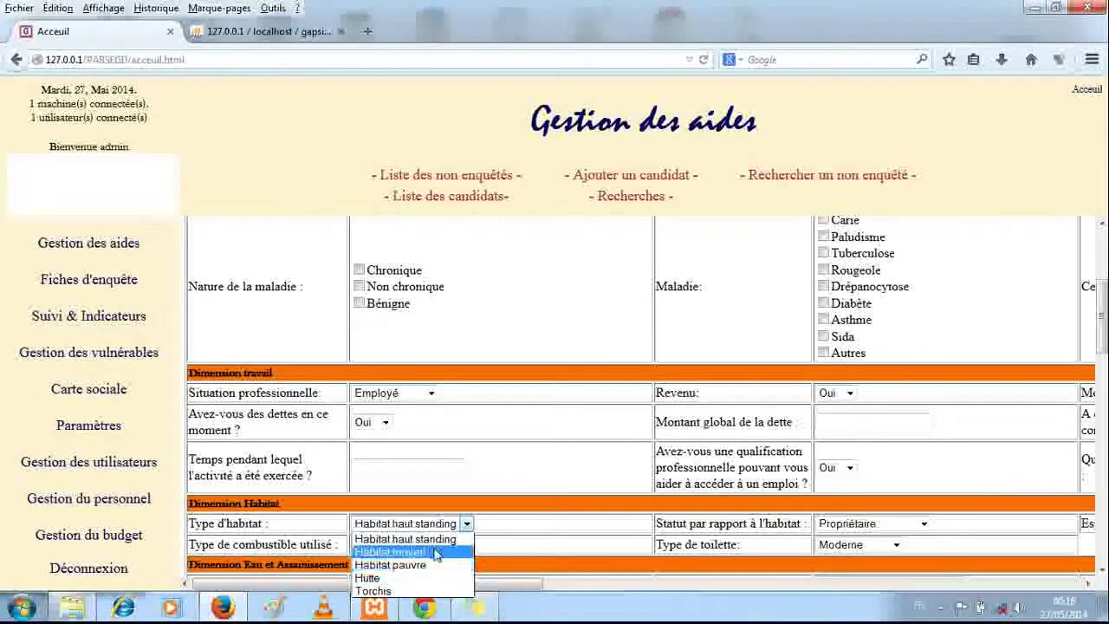
pyautogui.click(897, 546)
pyautogui.click(897, 546)
pyautogui.click(898, 545)
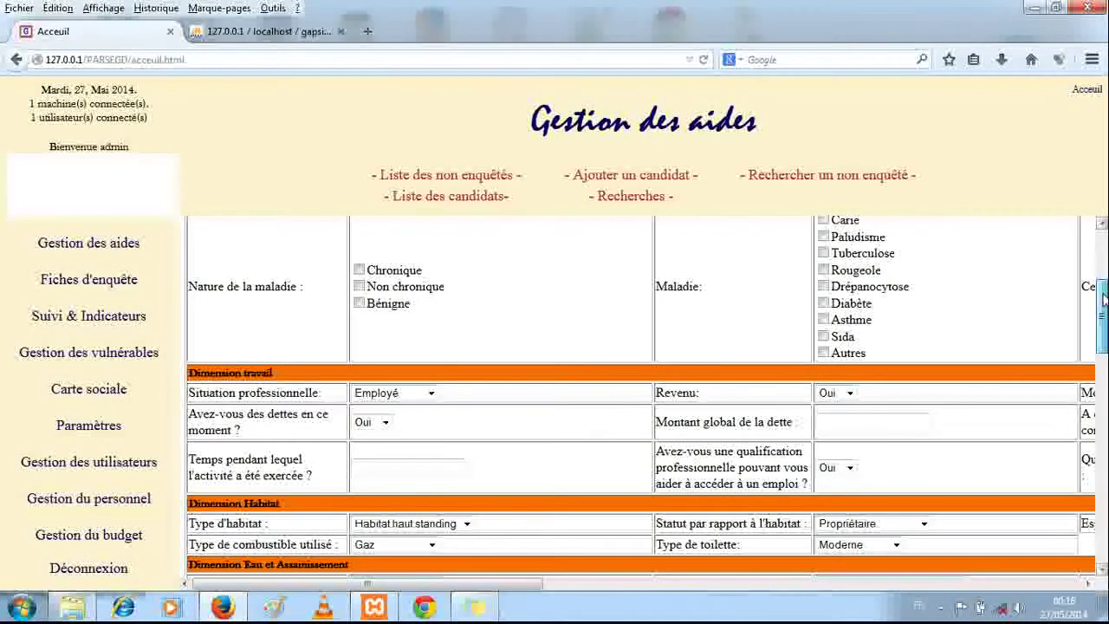
# Step: Scroll through the remaining survey sections down to the Enregistrer button
pyautogui.scroll(-2, 1100, 329)
pyautogui.scroll(-1, 641, 399)
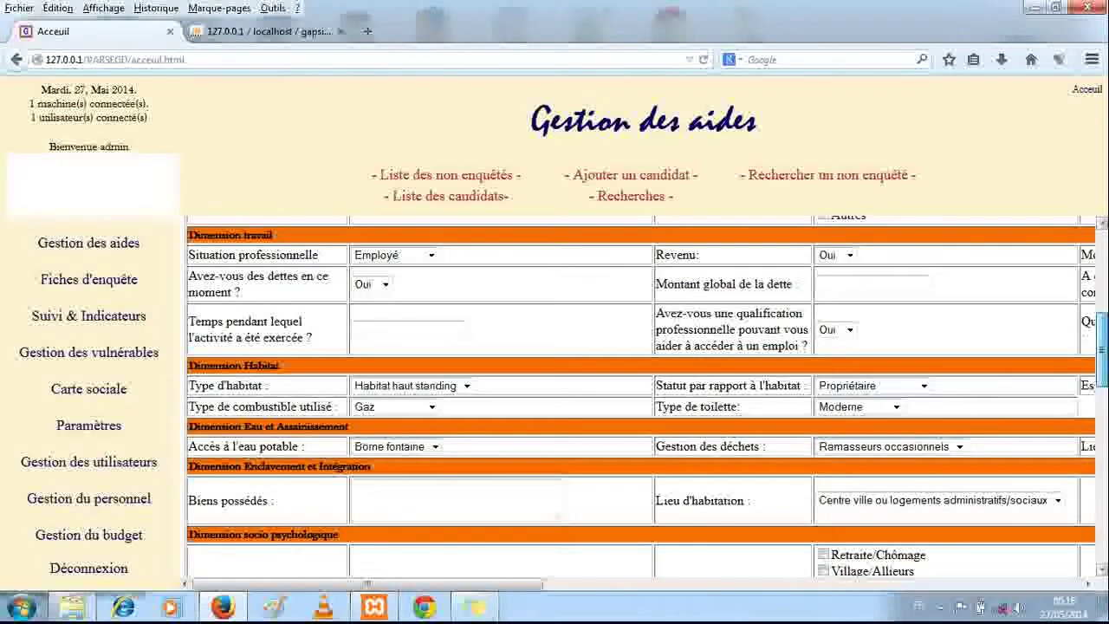
pyautogui.scroll(-2, 641, 398)
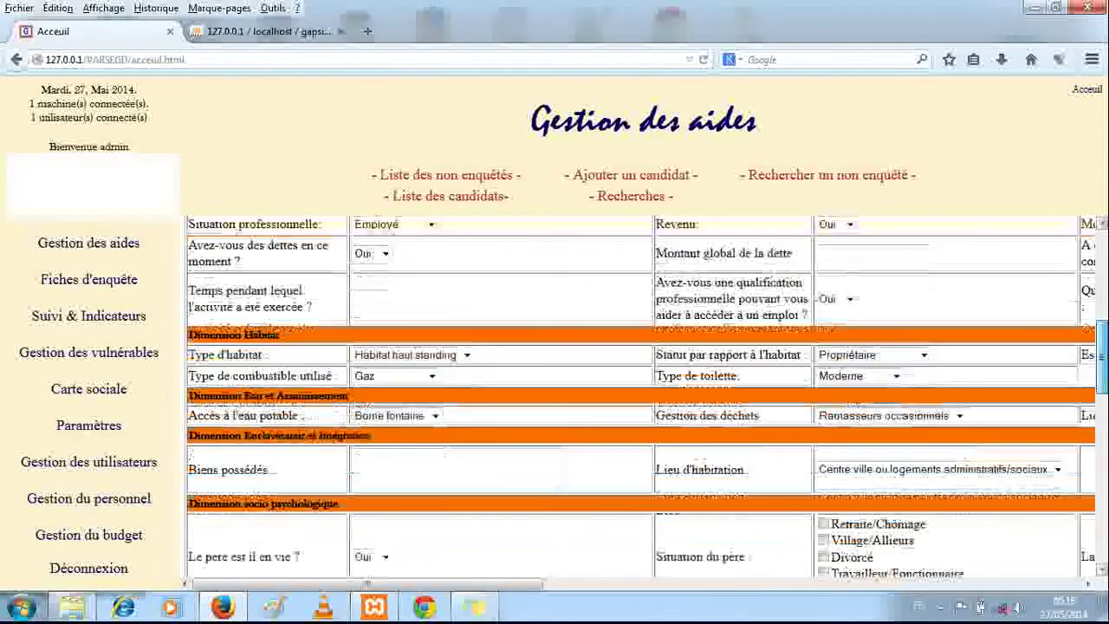
pyautogui.scroll(-10, 641, 398)
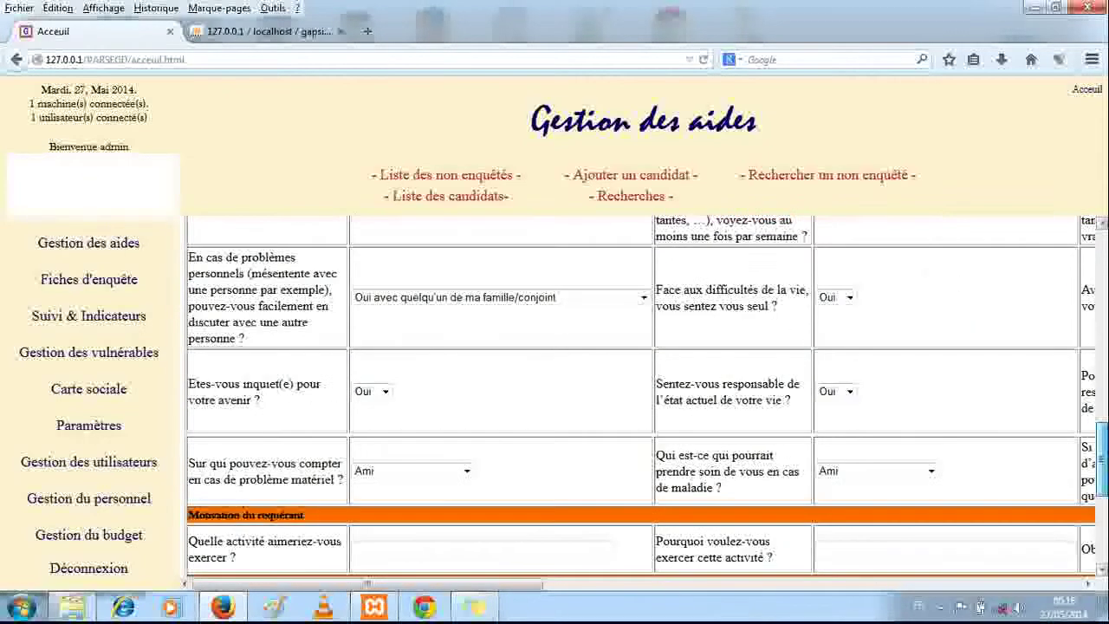
pyautogui.scroll(-3, 641, 398)
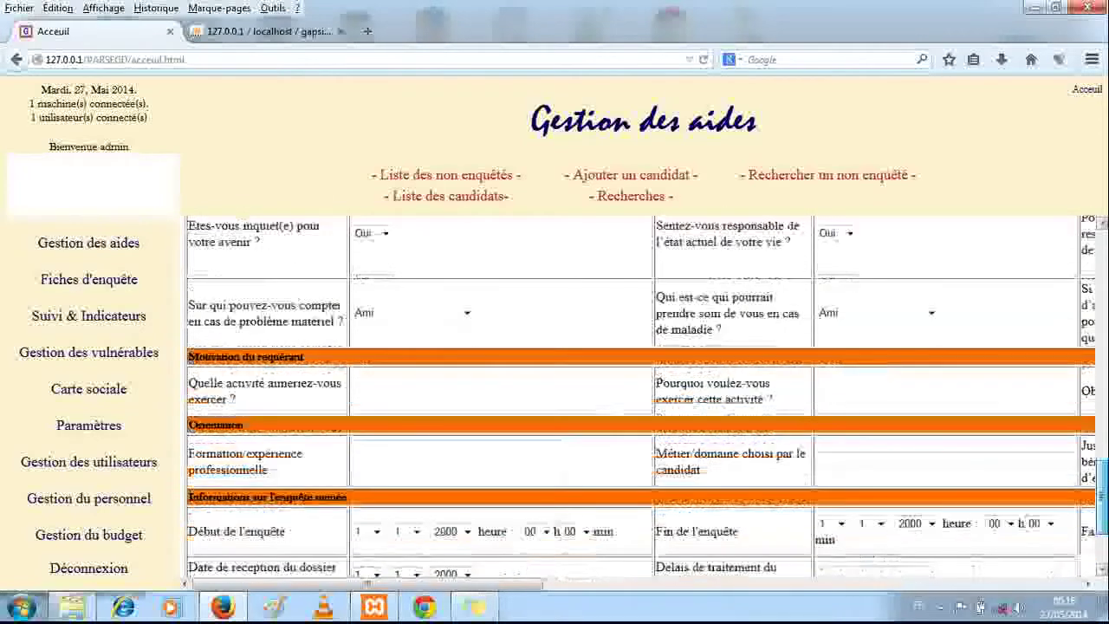
pyautogui.scroll(-1, 641, 399)
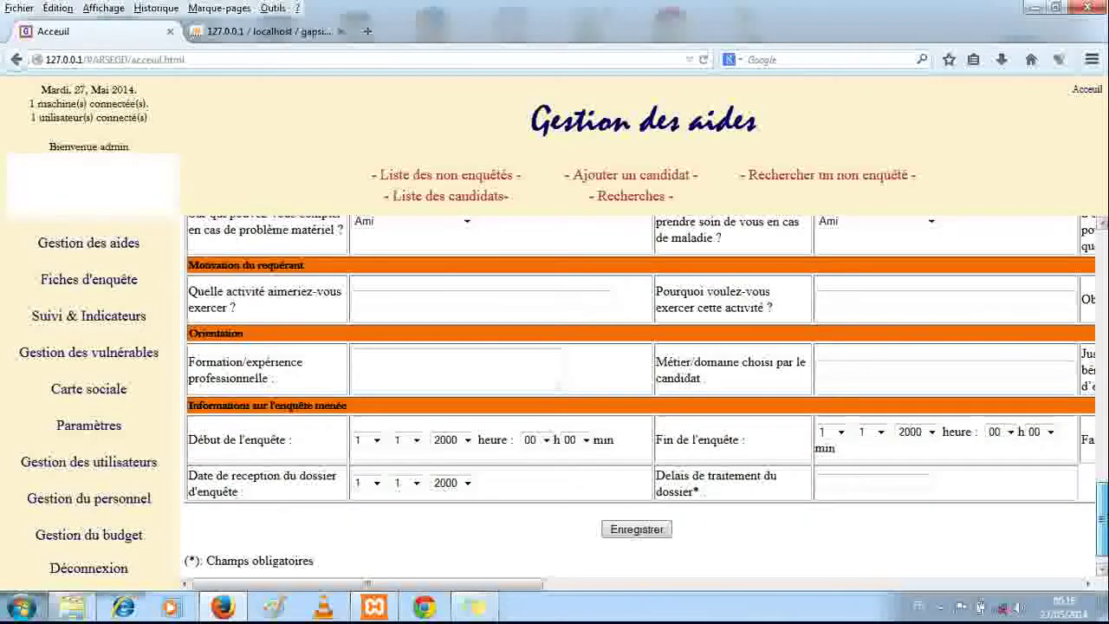
pyautogui.scroll(-1, 613, 446)
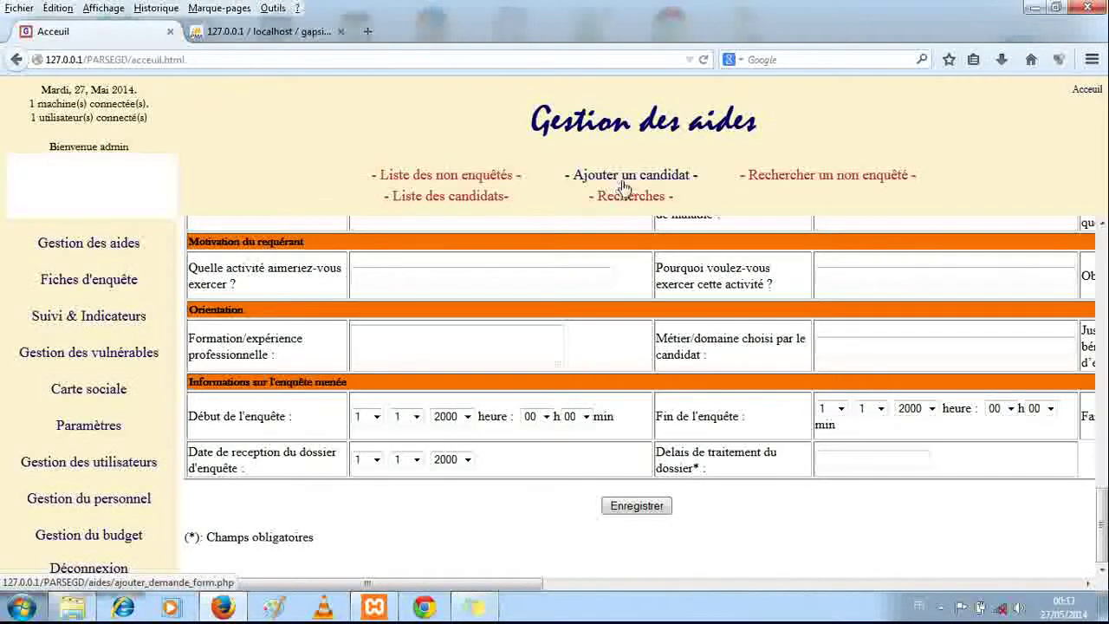
# Step: Reach 'Rechercher une demande non traitée' from the second candidate in Liste des non enquêtés
pyautogui.click(469, 177)
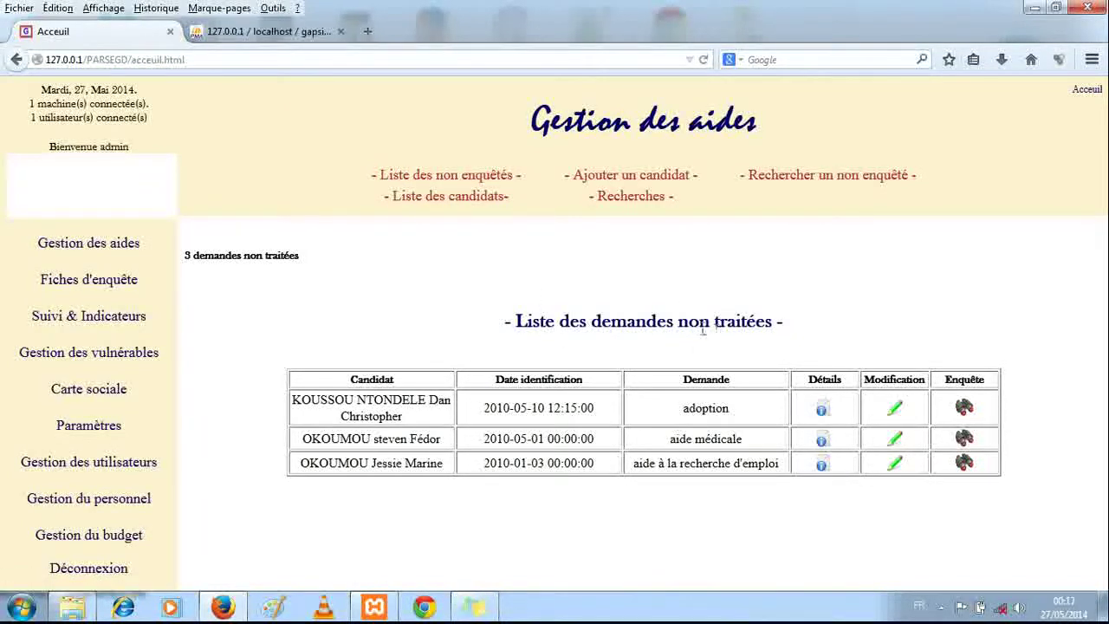
pyautogui.click(782, 182)
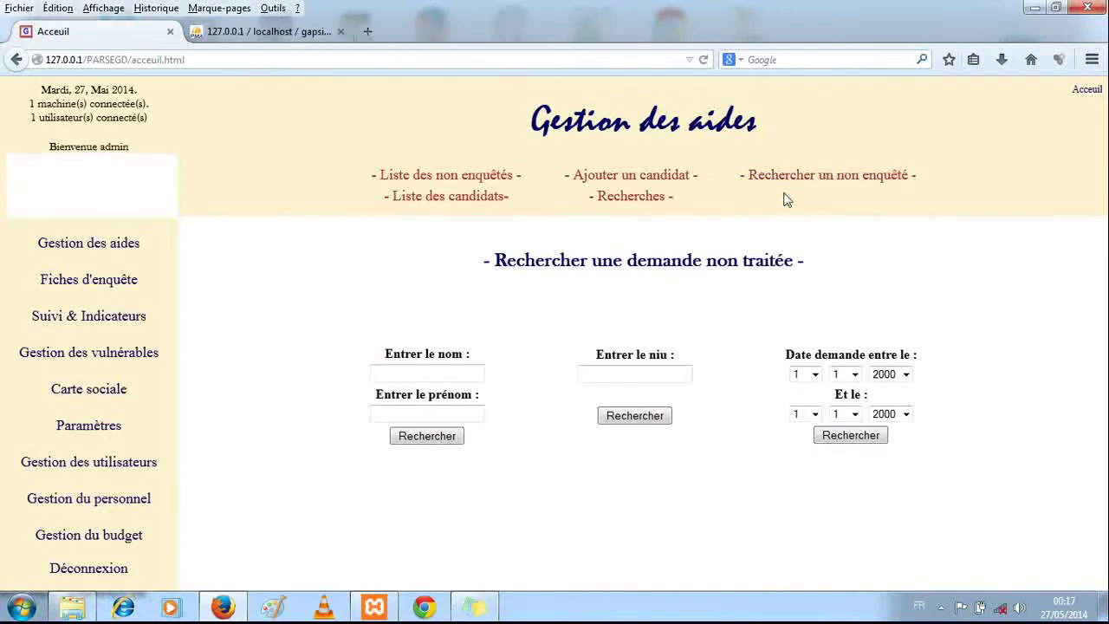
pyautogui.click(472, 177)
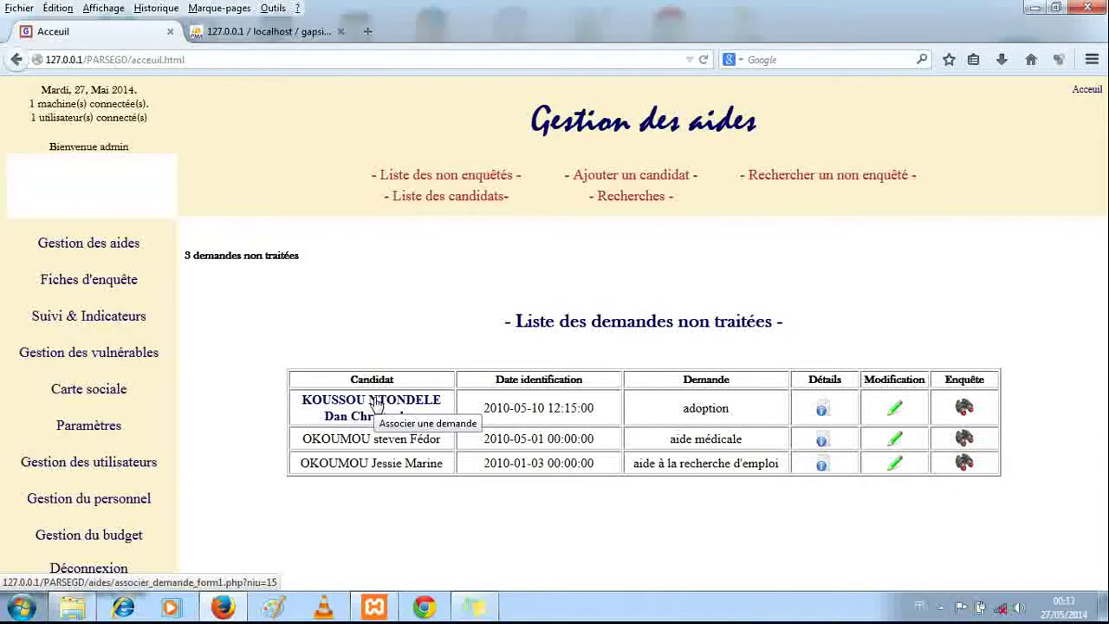
pyautogui.click(376, 440)
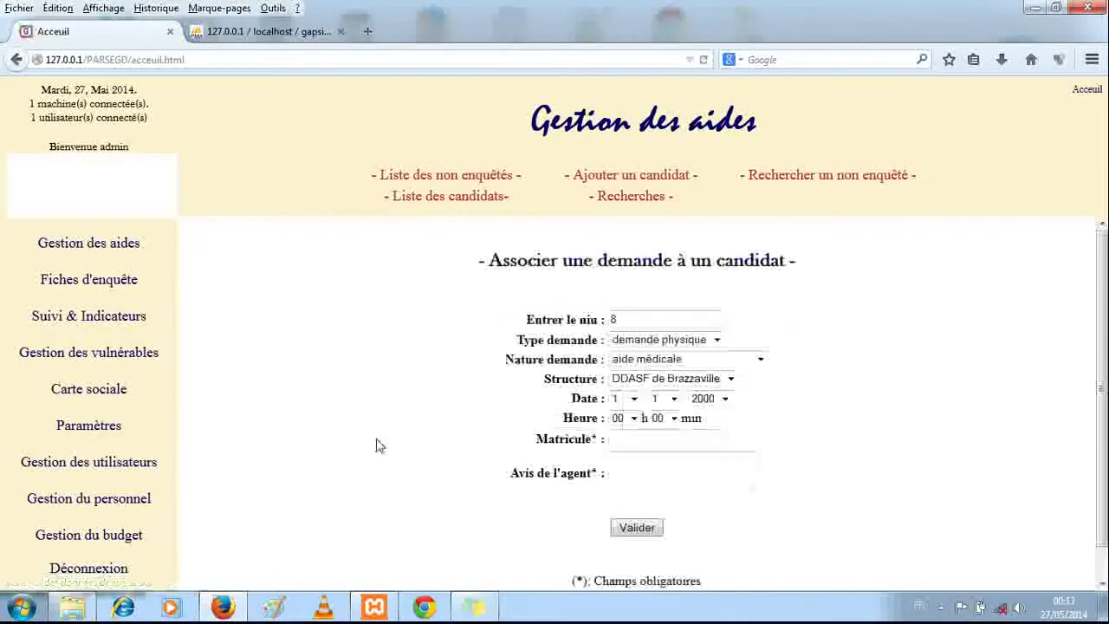
pyautogui.click(810, 177)
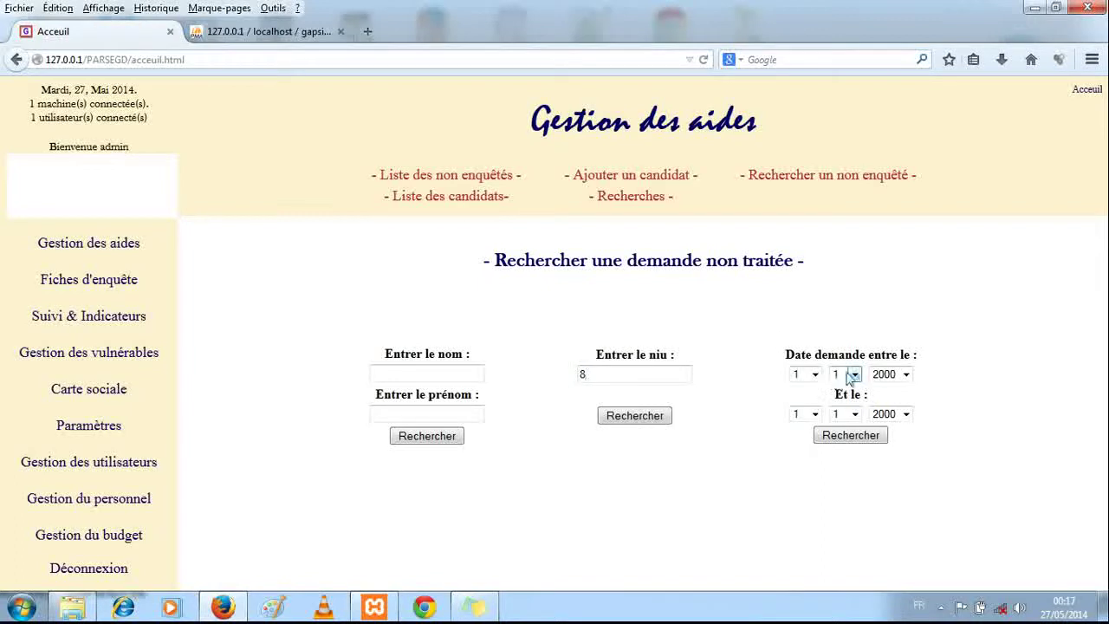
# Step: Search by niu 8, go back, then open Fiches d'enquête listing 3 surveyed candidates
pyautogui.click(663, 418)
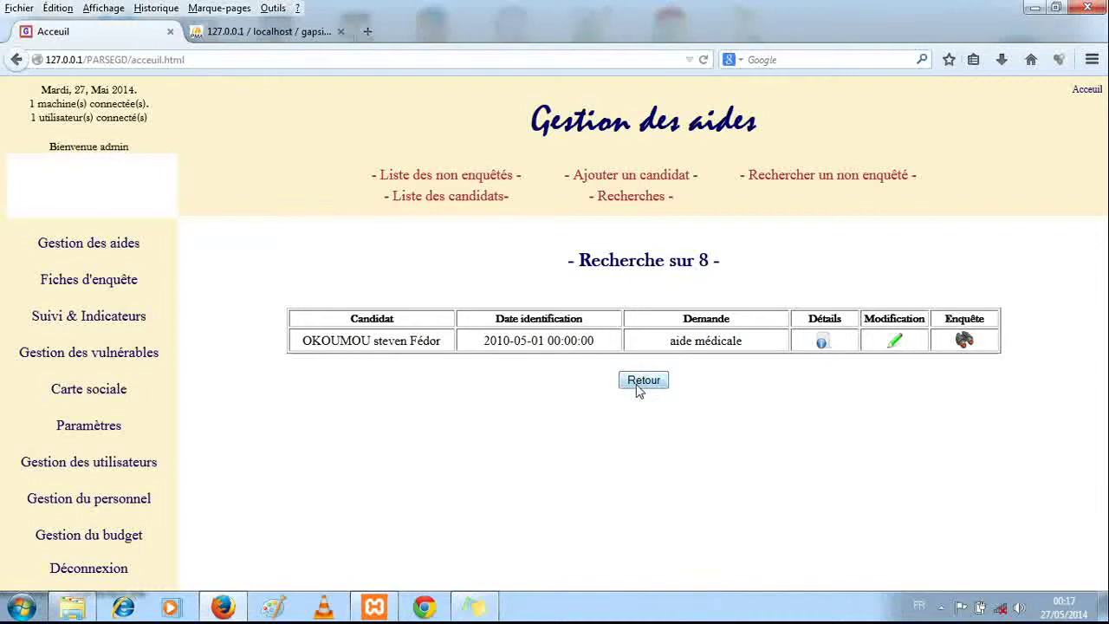
pyautogui.click(641, 381)
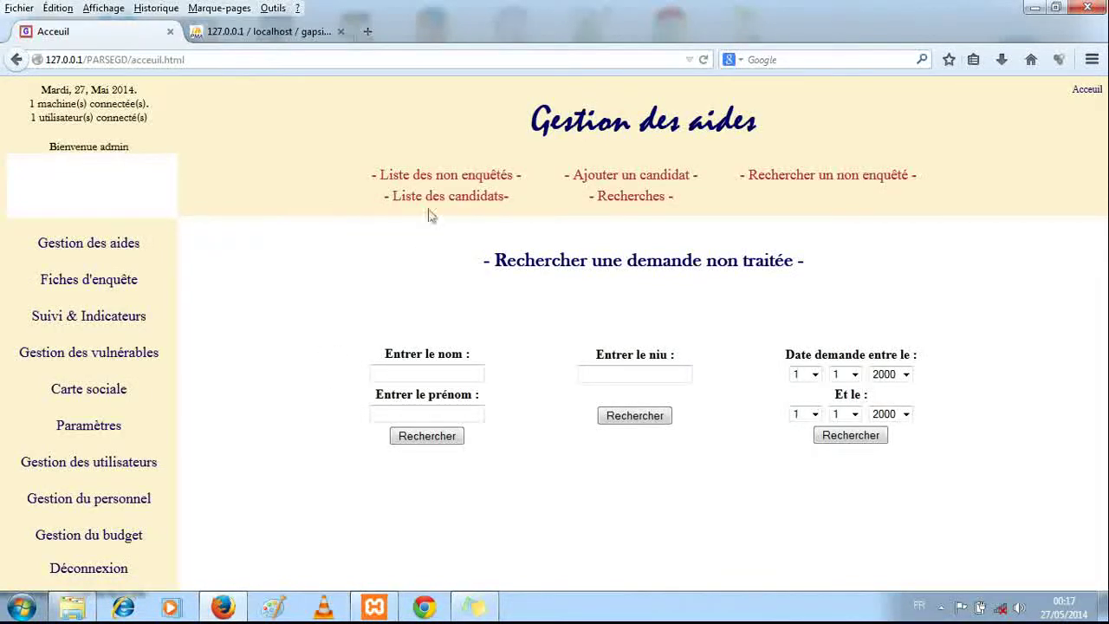
pyautogui.click(443, 184)
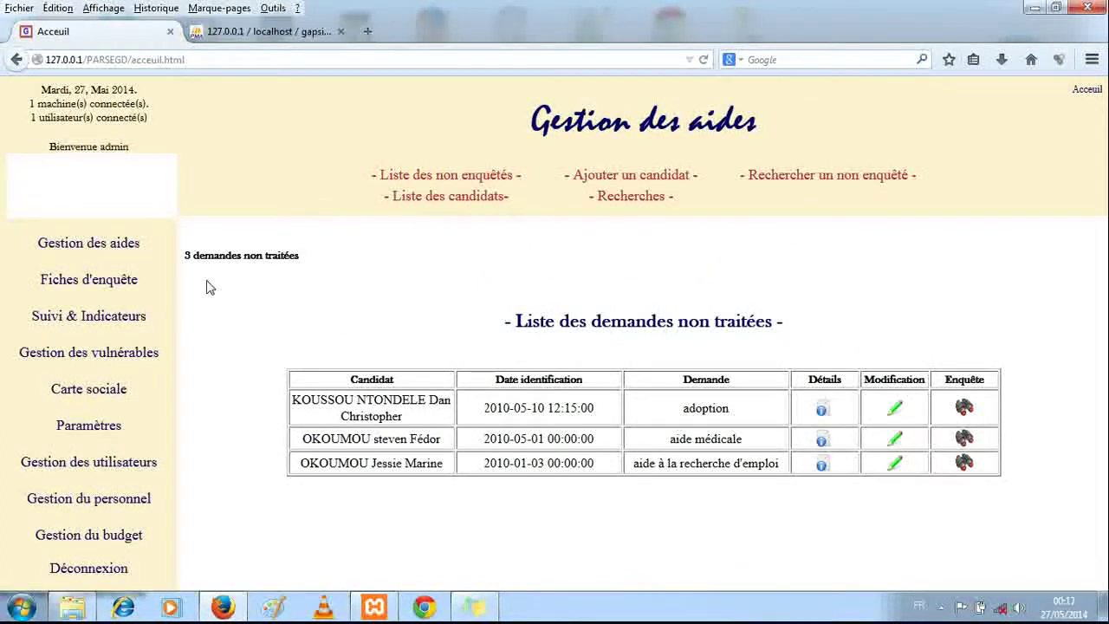
pyautogui.click(129, 284)
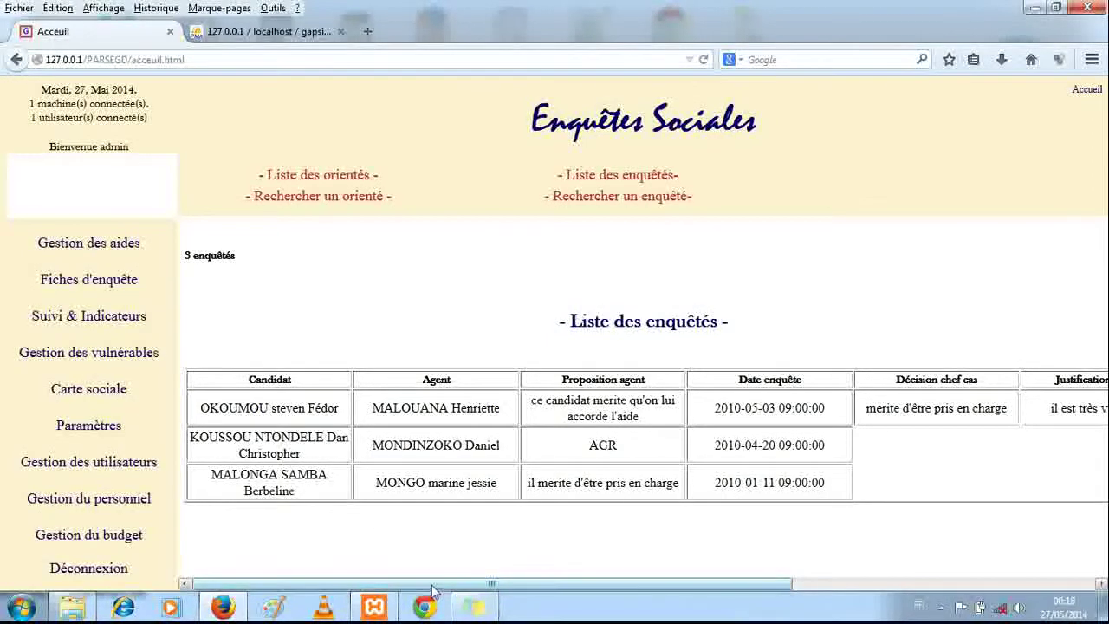
pyautogui.moveTo(431, 585); pyautogui.dragTo(637, 586)
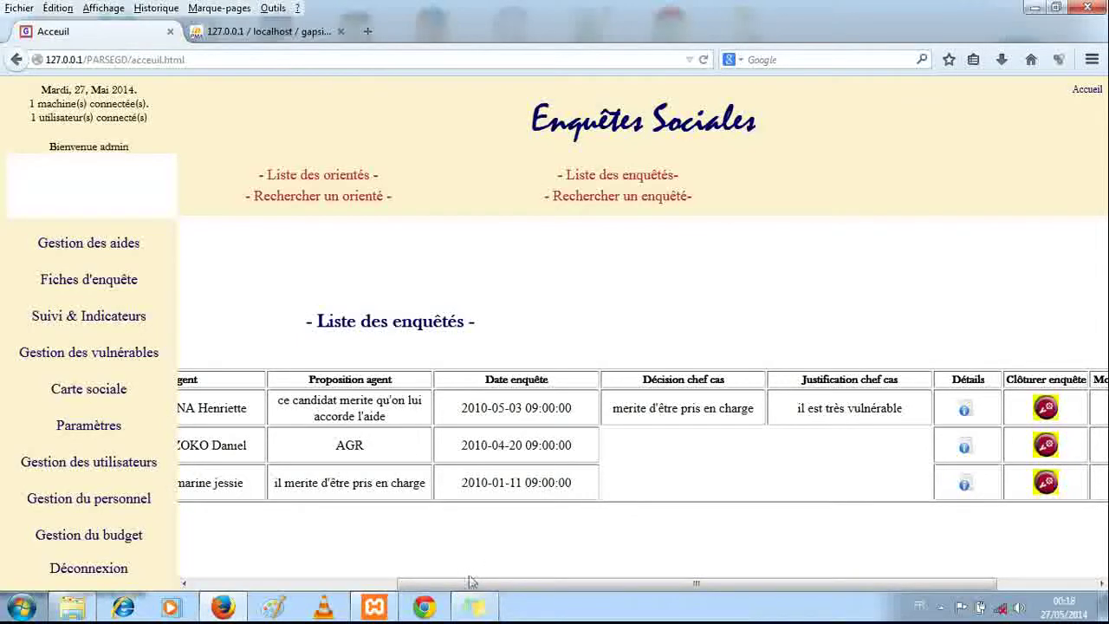
pyautogui.moveTo(459, 589); pyautogui.dragTo(266, 590)
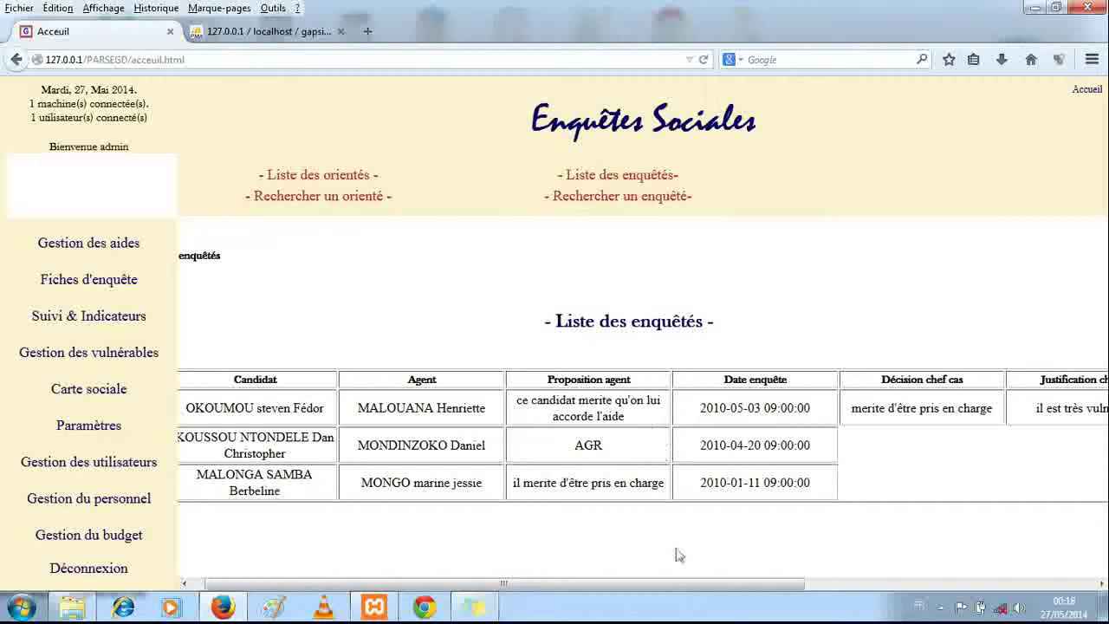
pyautogui.moveTo(675, 587); pyautogui.dragTo(894, 589)
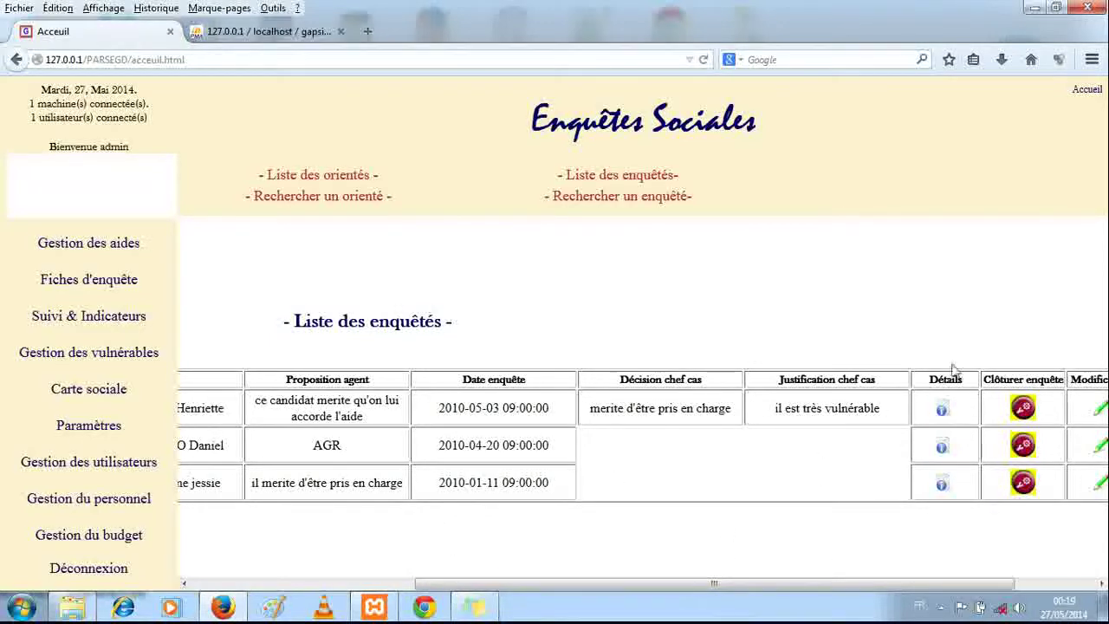
pyautogui.moveTo(900, 583); pyautogui.dragTo(982, 603)
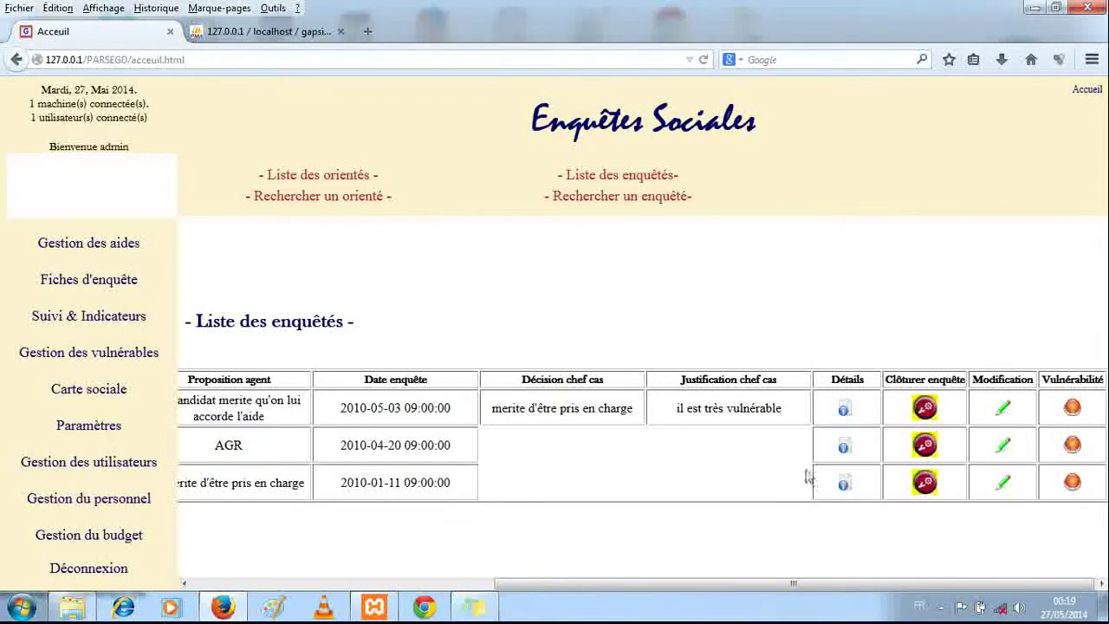
pyautogui.click(924, 447)
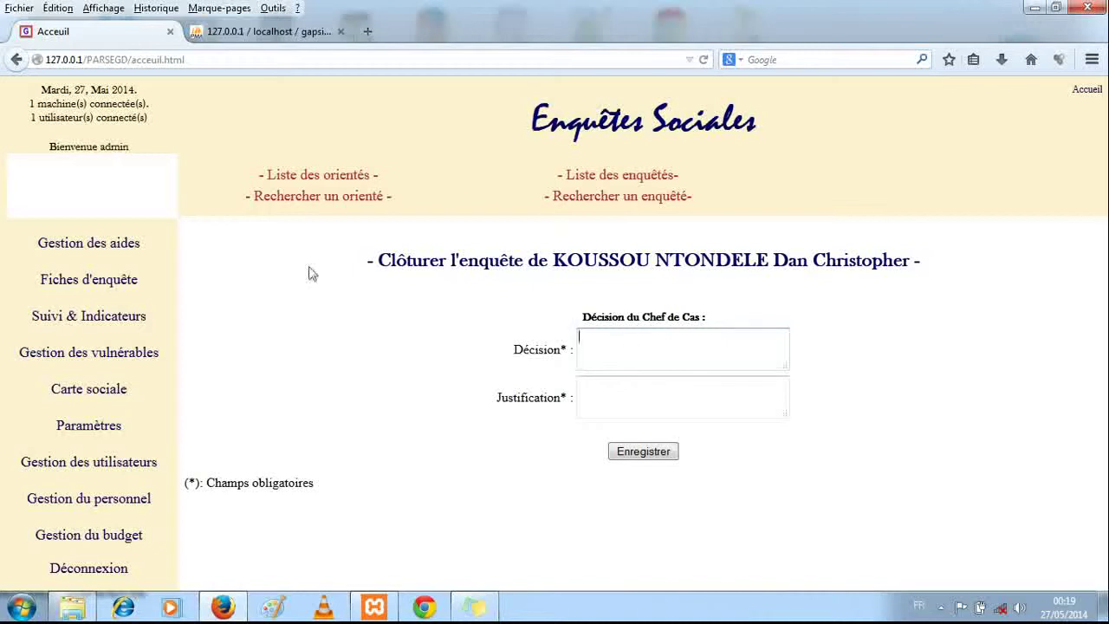
pyautogui.click(130, 279)
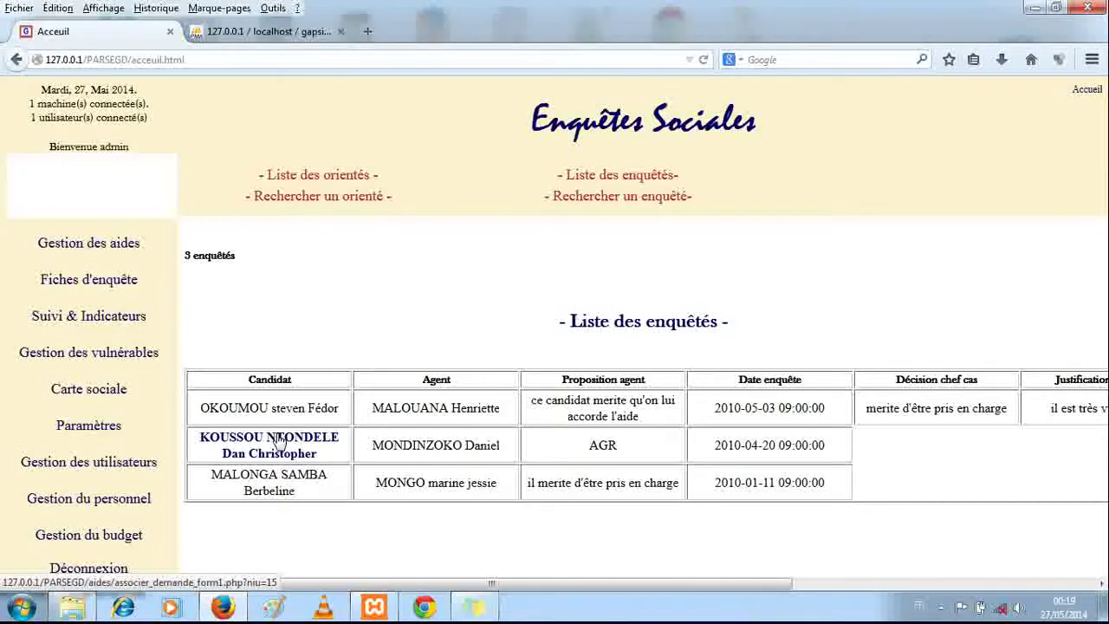
pyautogui.moveTo(534, 584); pyautogui.dragTo(873, 574)
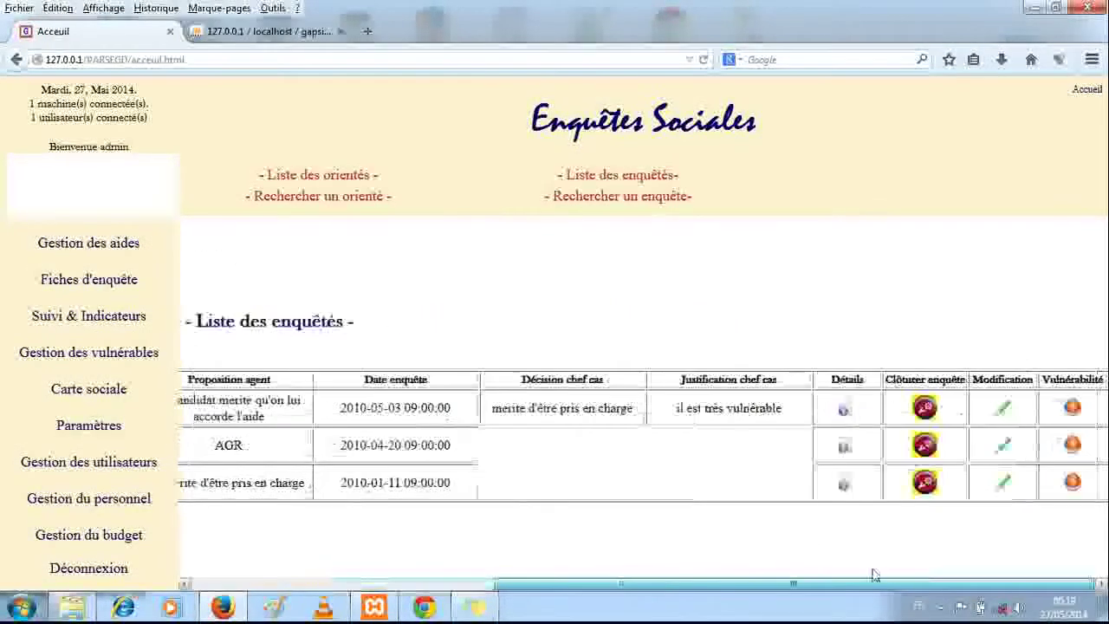
pyautogui.click(572, 182)
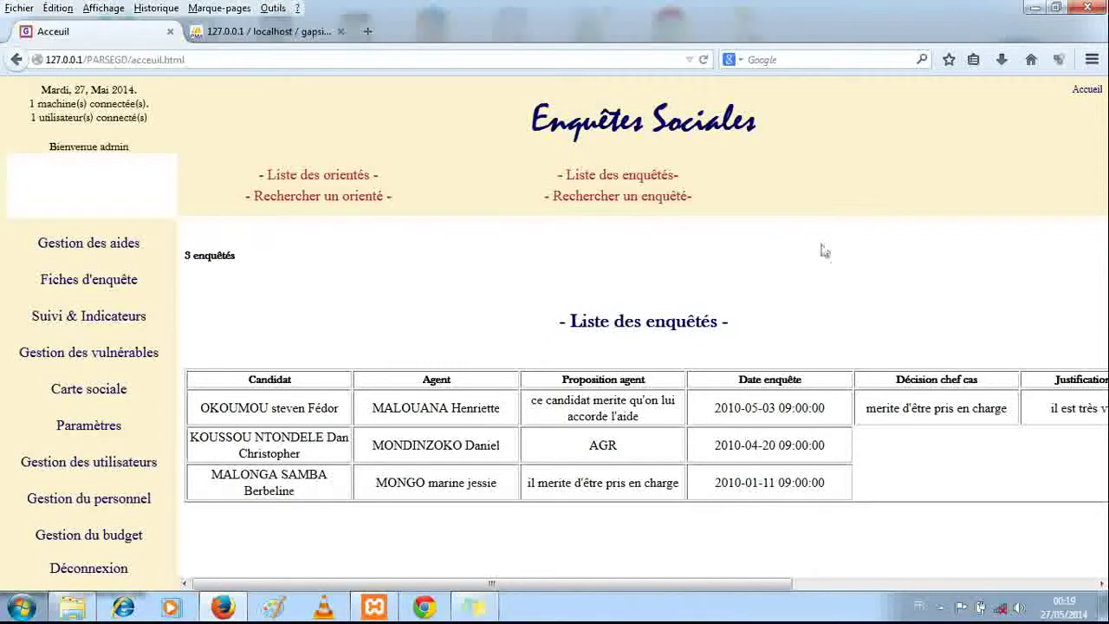
pyautogui.click(322, 178)
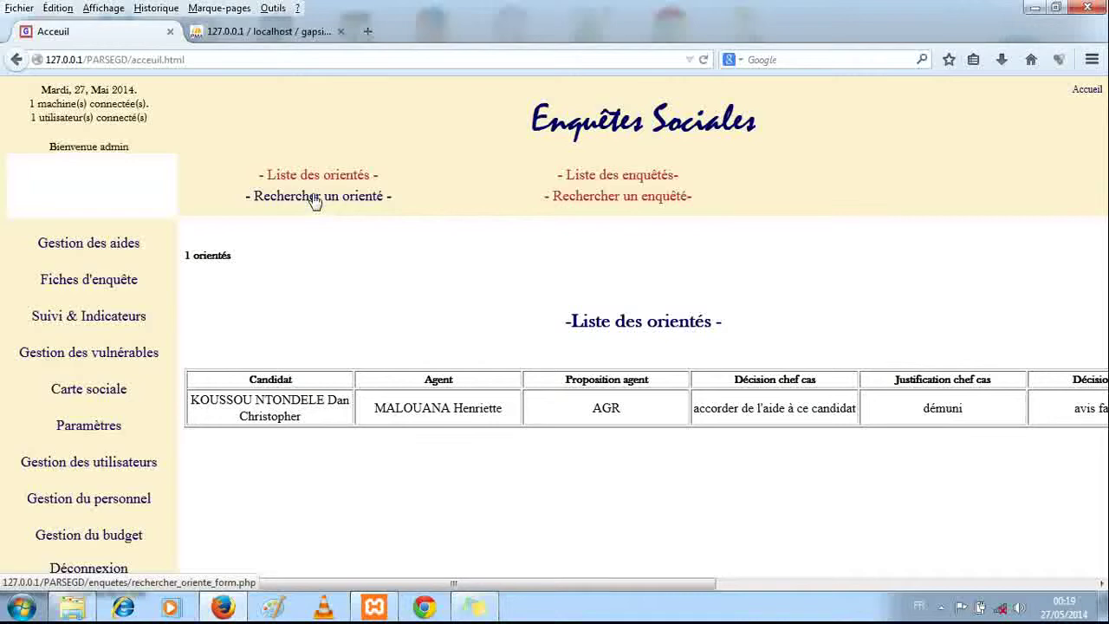
pyautogui.click(588, 179)
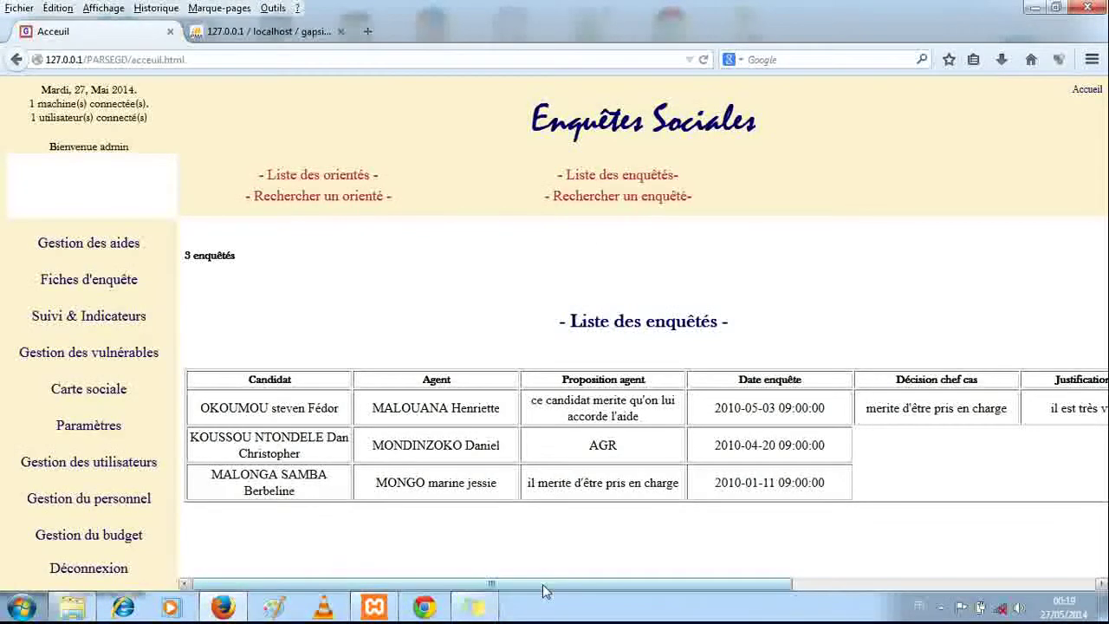
pyautogui.moveTo(544, 587); pyautogui.dragTo(847, 586)
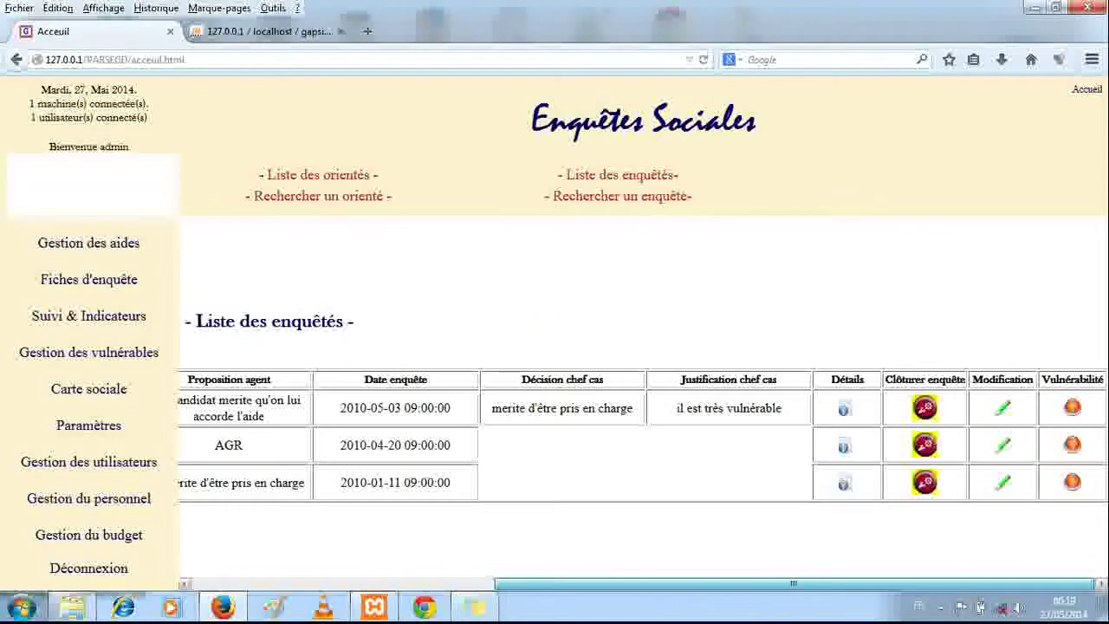
# Step: Open the first candidate's Clôturer enquête form and focus the Décision du conseil box
pyautogui.click(921, 411)
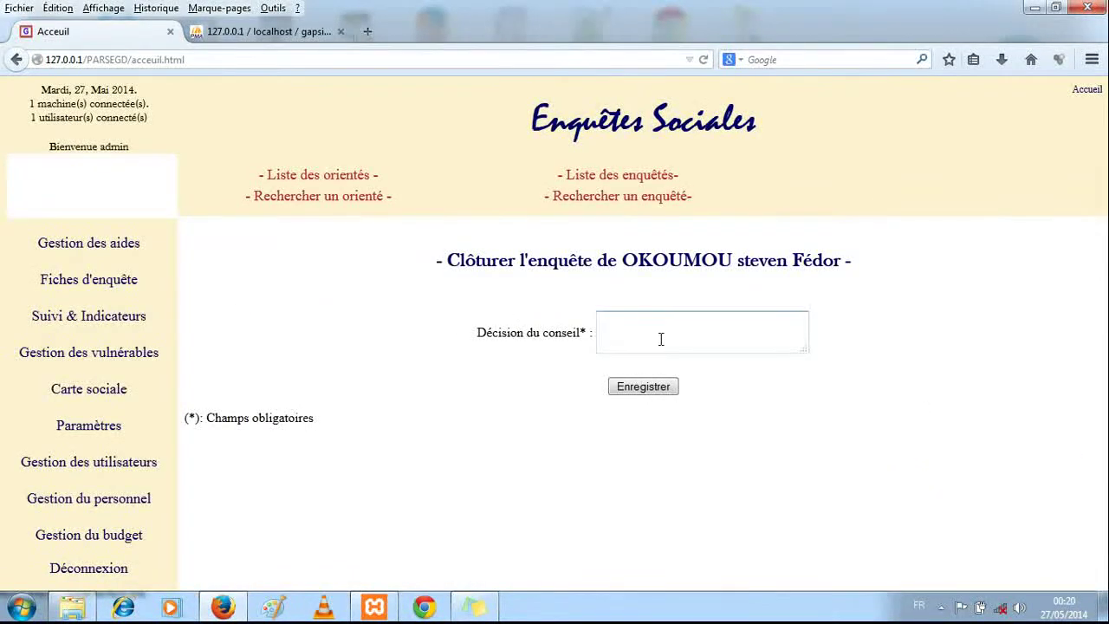
pyautogui.click(610, 328)
pyautogui.click(602, 328)
# Step: Show Liste des orientés and reveal the Aide column for the single oriented candidate
pyautogui.click(314, 177)
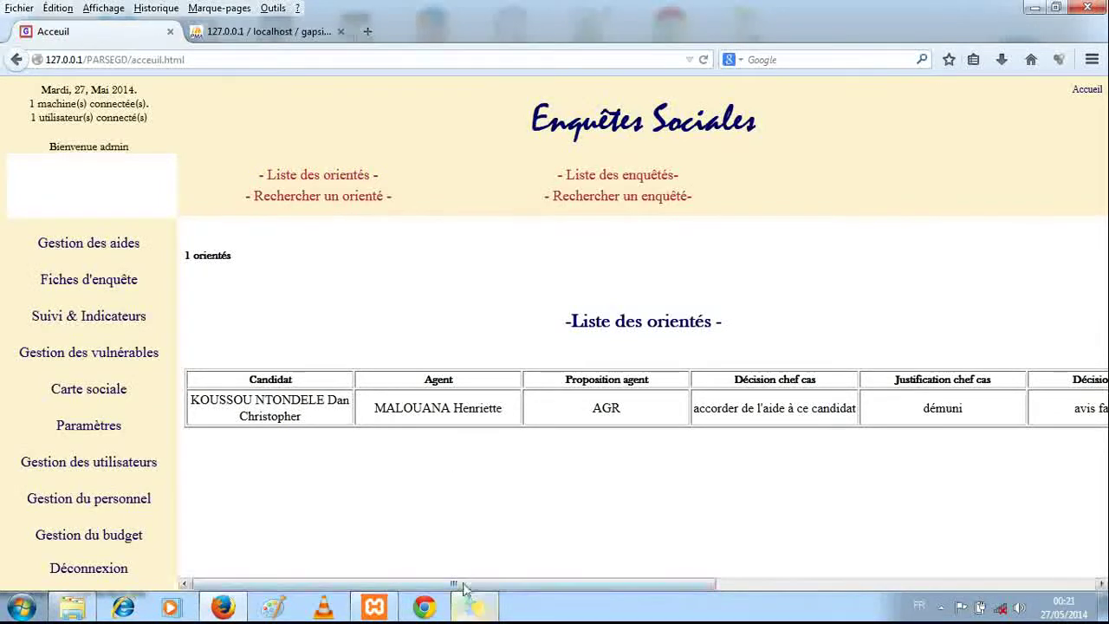
pyautogui.moveTo(463, 589); pyautogui.dragTo(668, 559)
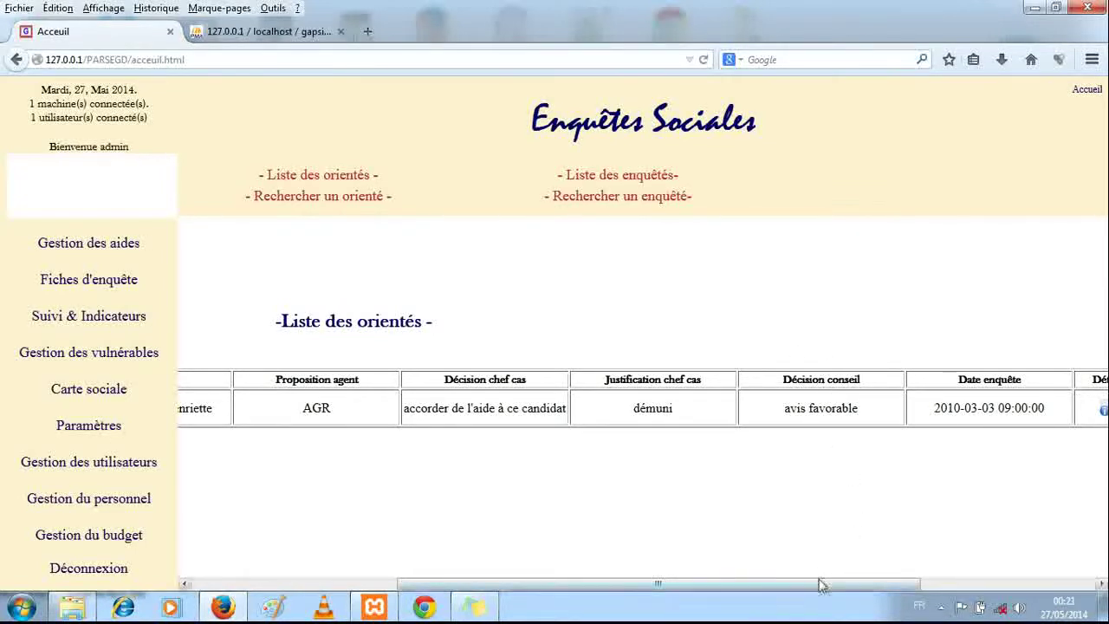
pyautogui.moveTo(821, 586); pyautogui.dragTo(995, 586)
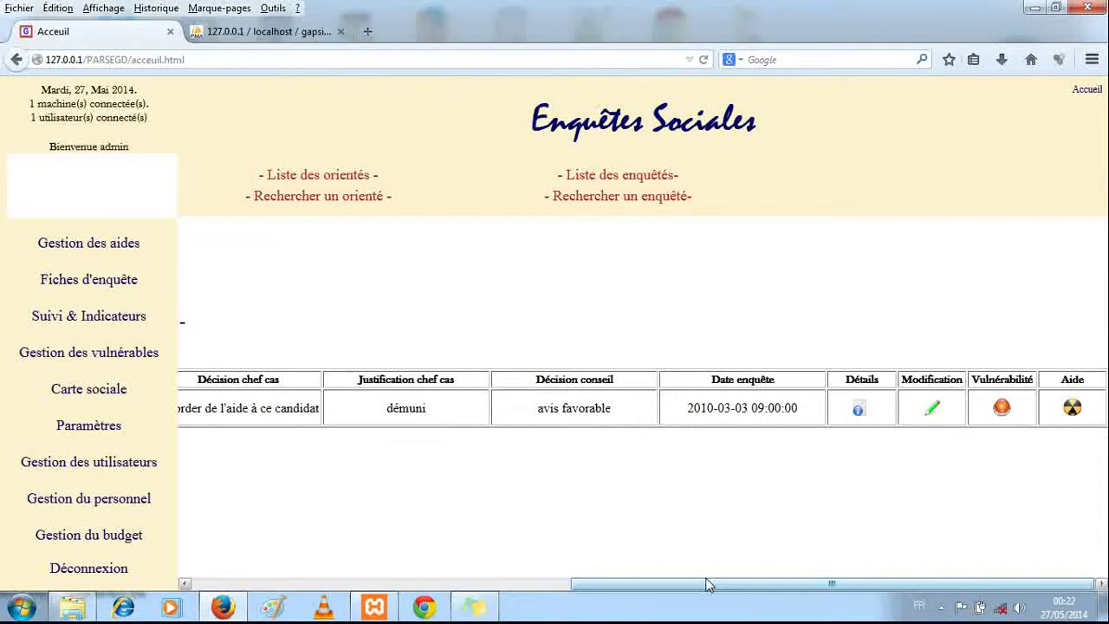
pyautogui.moveTo(622, 587); pyautogui.dragTo(251, 589)
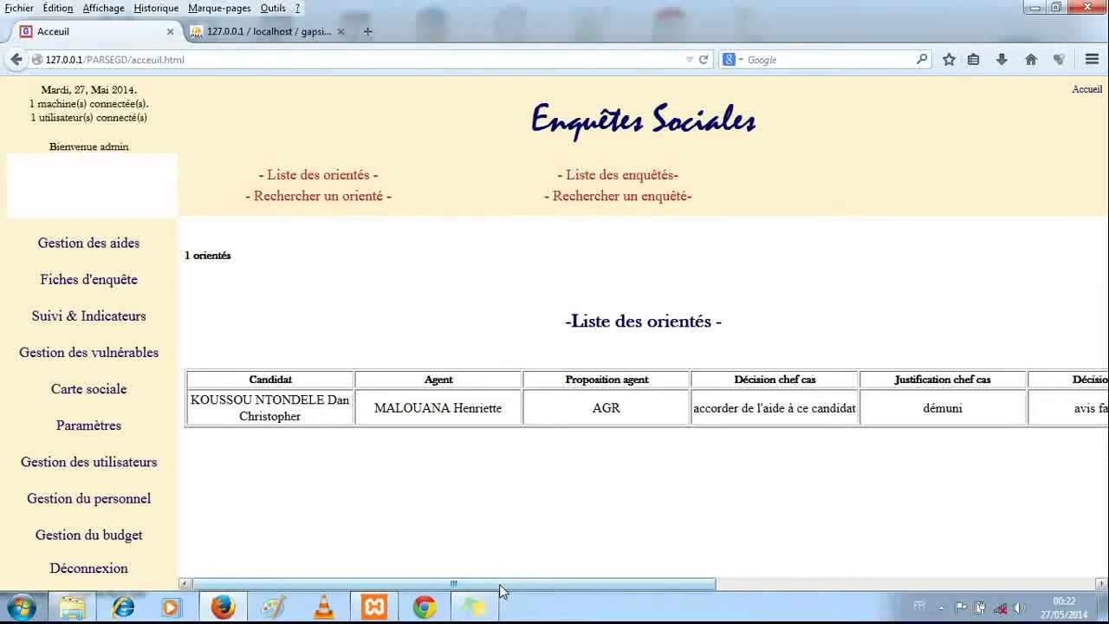
pyautogui.hscroll(5, 501, 591)
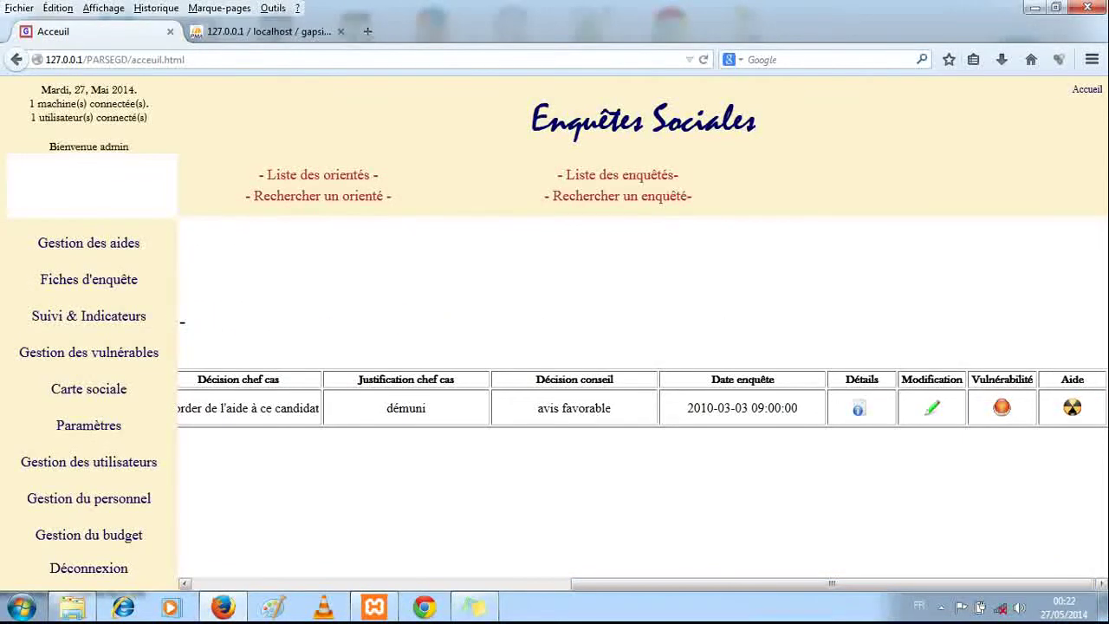
# Step: Start an aide médicale grant for Niu 15, then abandon it for Rechercher un enquêté
pyautogui.click(1072, 409)
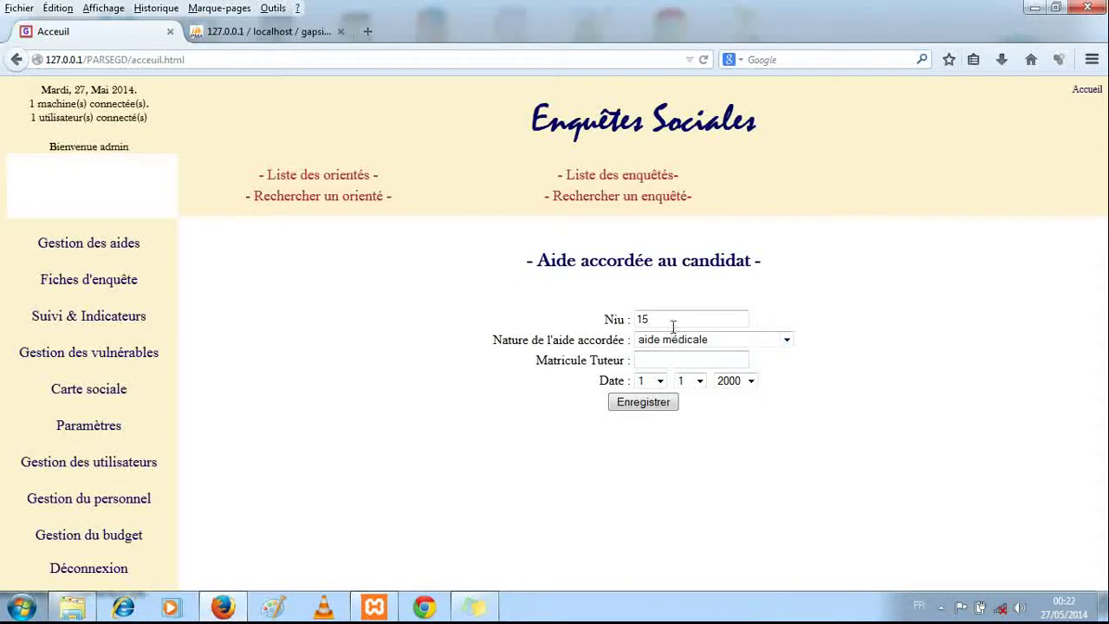
pyautogui.click(733, 343)
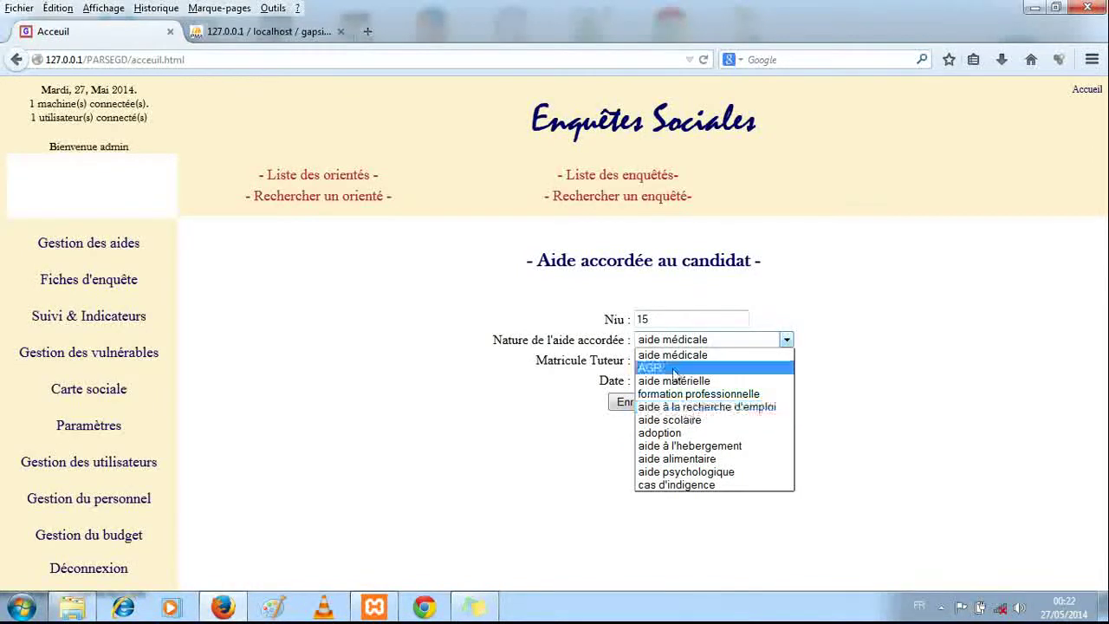
pyautogui.click(610, 463)
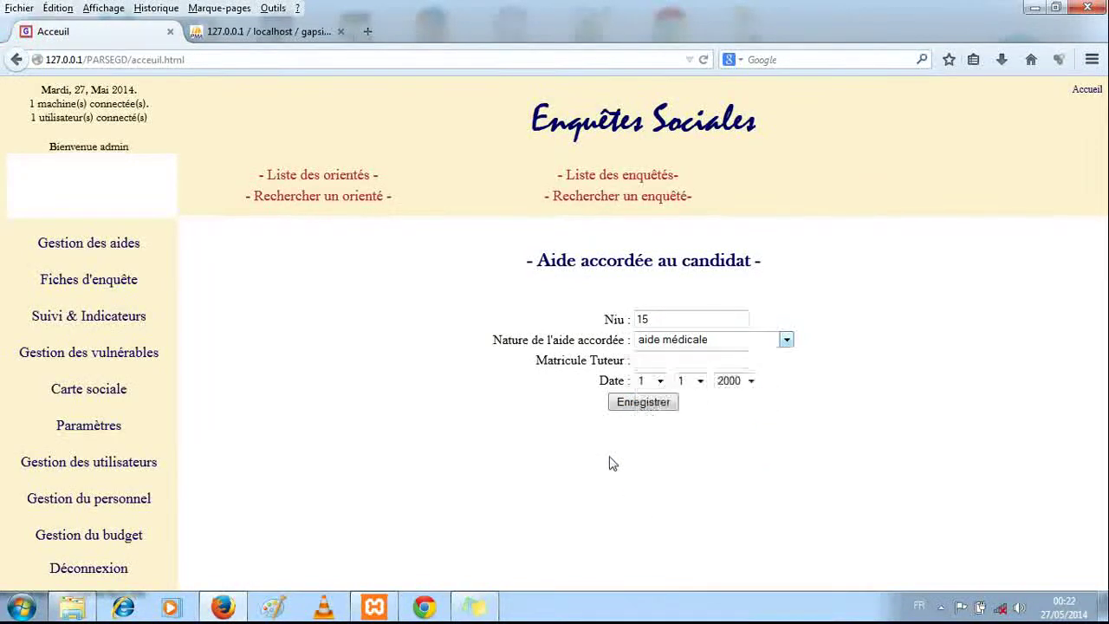
pyautogui.click(659, 362)
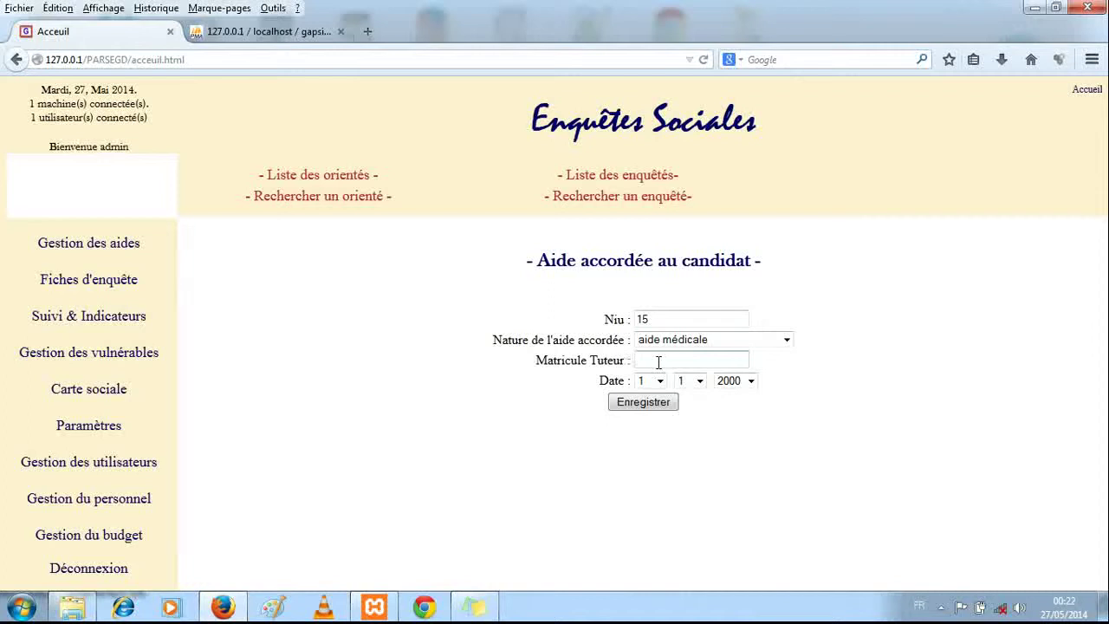
pyautogui.click(620, 202)
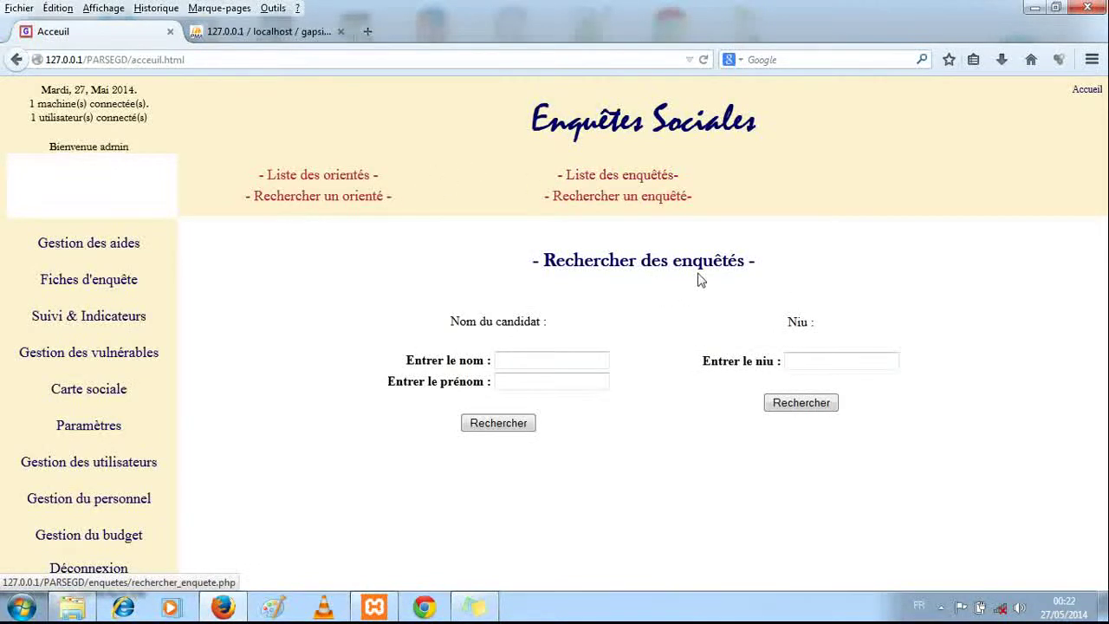
# Step: Search the surveyed candidates by niu 15
pyautogui.click(820, 364)
pyautogui.write('15')
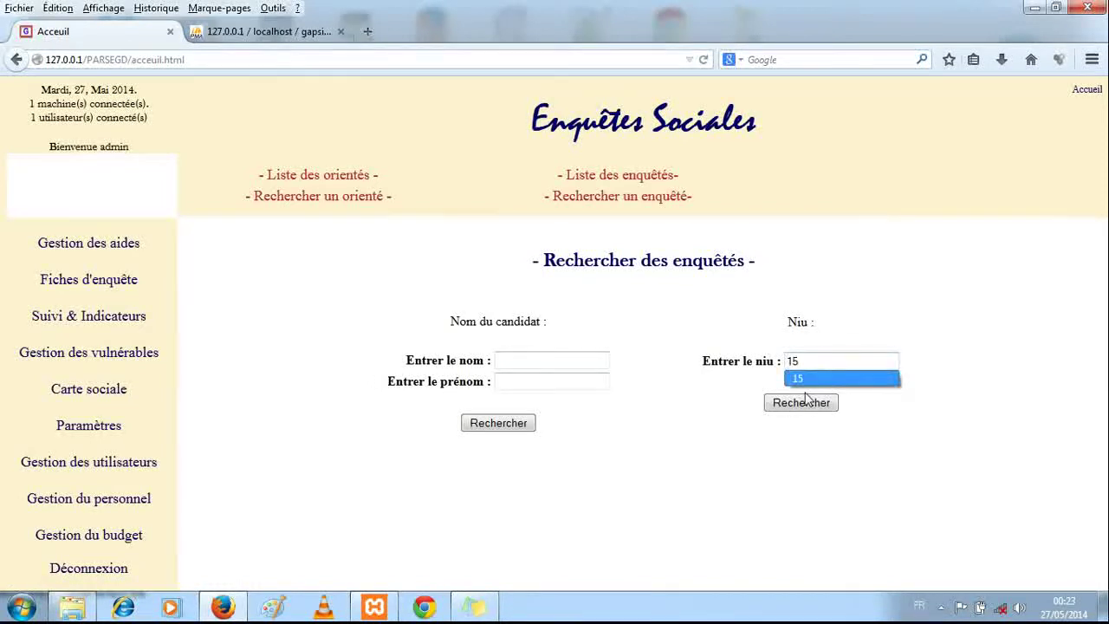
pyautogui.click(805, 400)
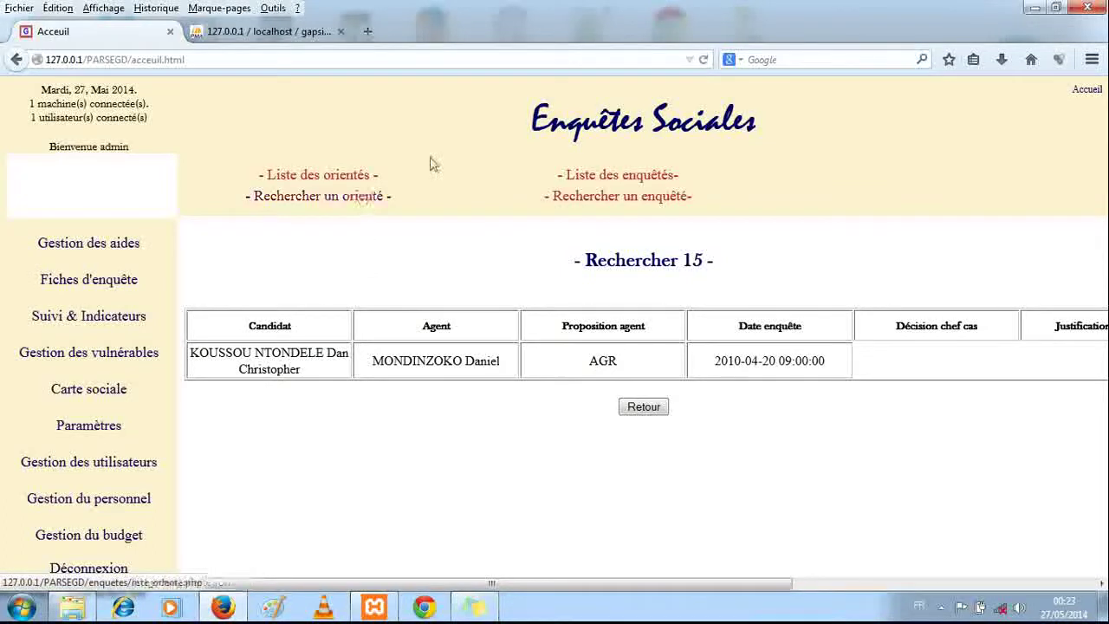
# Step: Return to Liste des orientés and minimise Firefox to the desktop
pyautogui.click(364, 178)
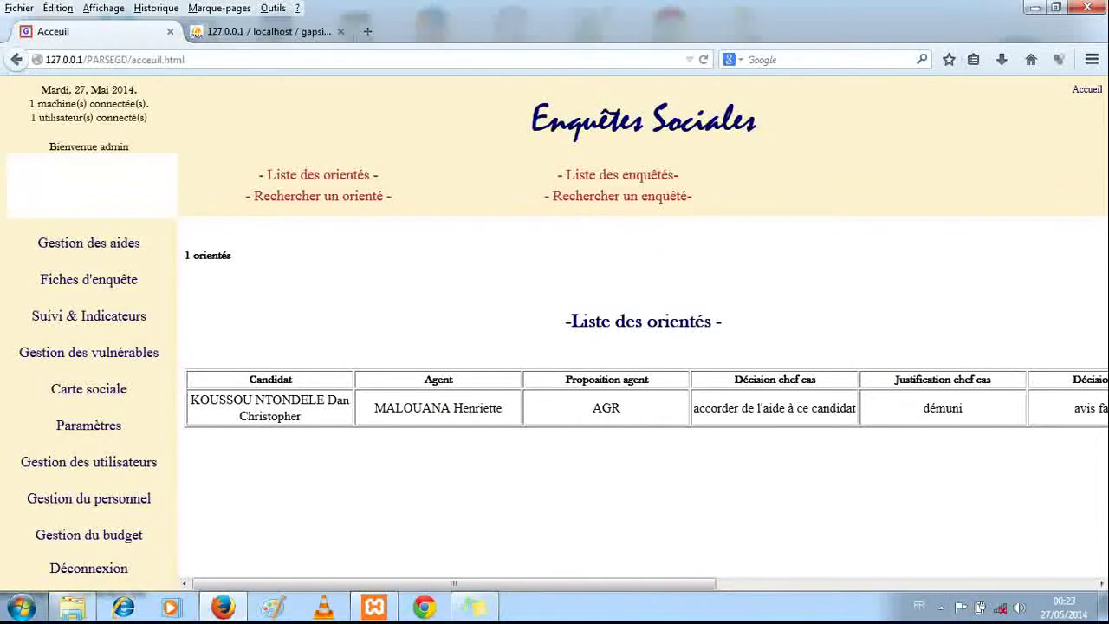
pyautogui.moveTo(711, 584); pyautogui.dragTo(1085, 584)
pyautogui.click(1102, 606)
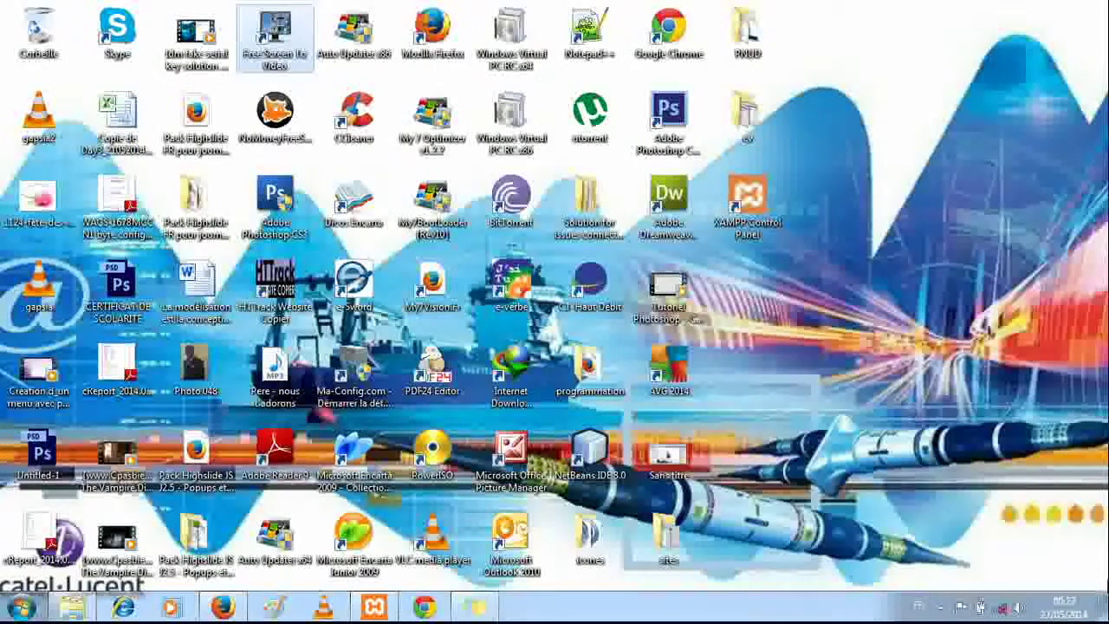
# Step: Restore Firefox and show the Suivi & Indicateurs list of 3 followed candidates
pyautogui.click(239, 614)
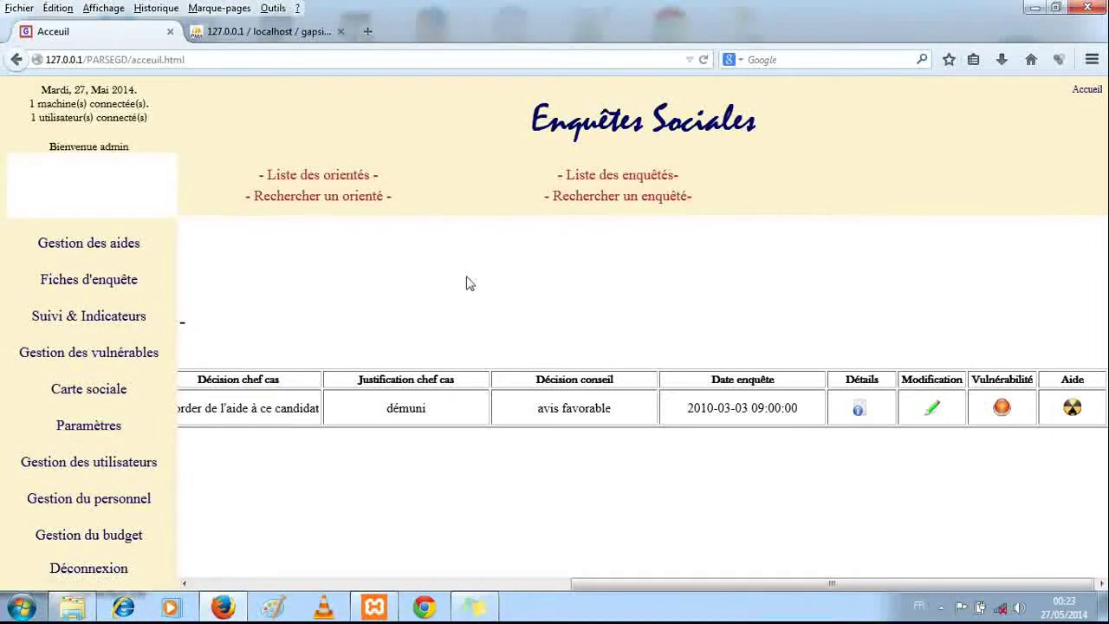
pyautogui.click(134, 325)
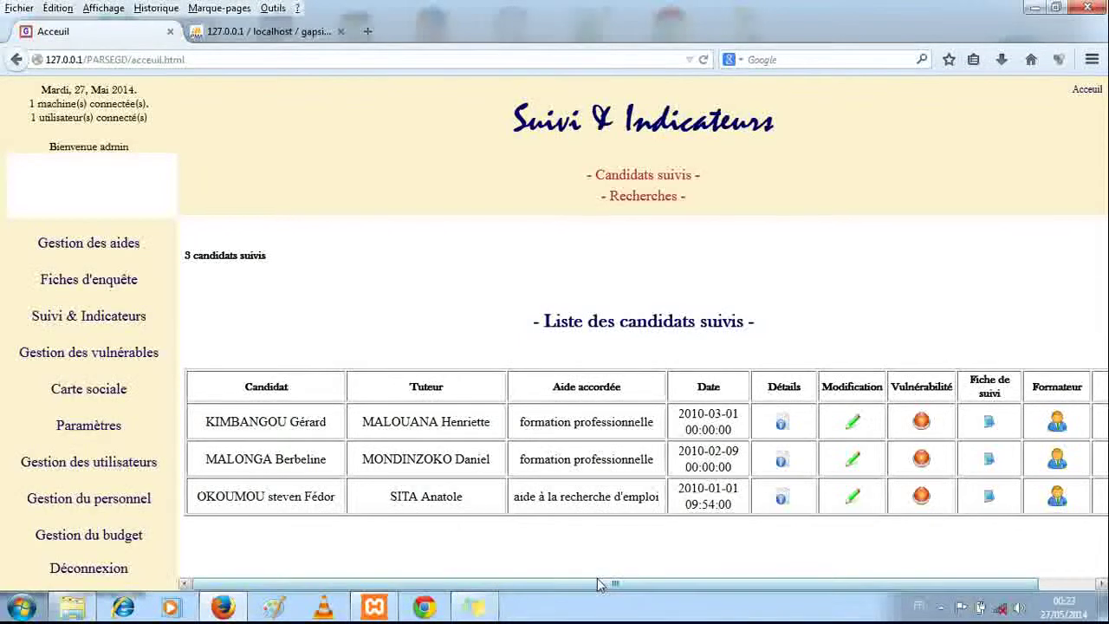
# Step: Show details for candidate Niu 14, including formation professionnelle aid dated 2010-03-01
pyautogui.moveTo(598, 584); pyautogui.dragTo(707, 589)
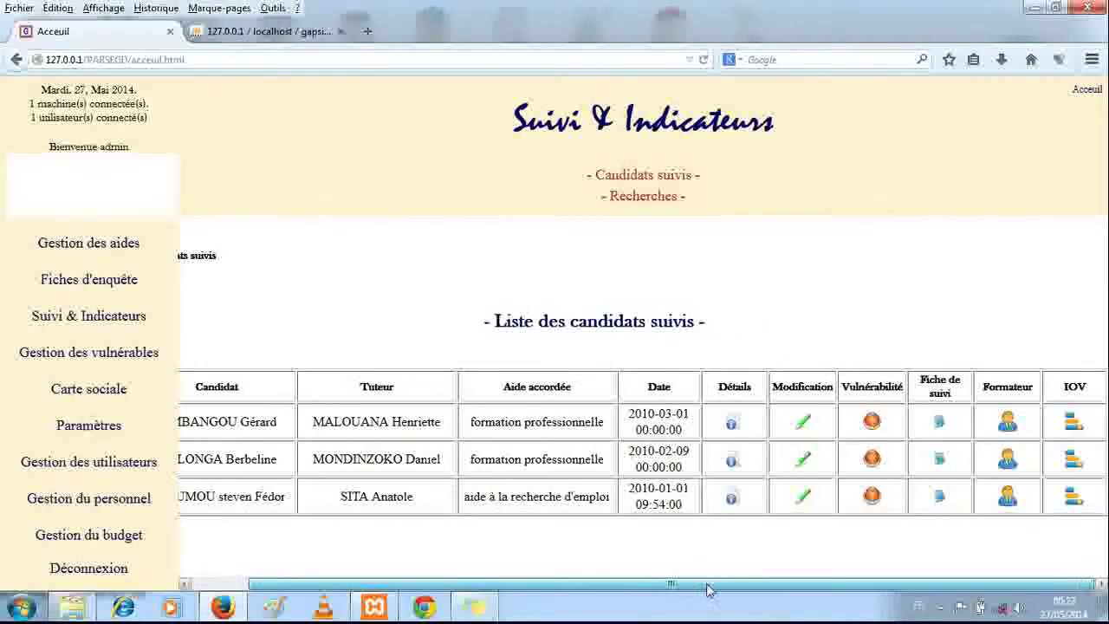
pyautogui.click(732, 423)
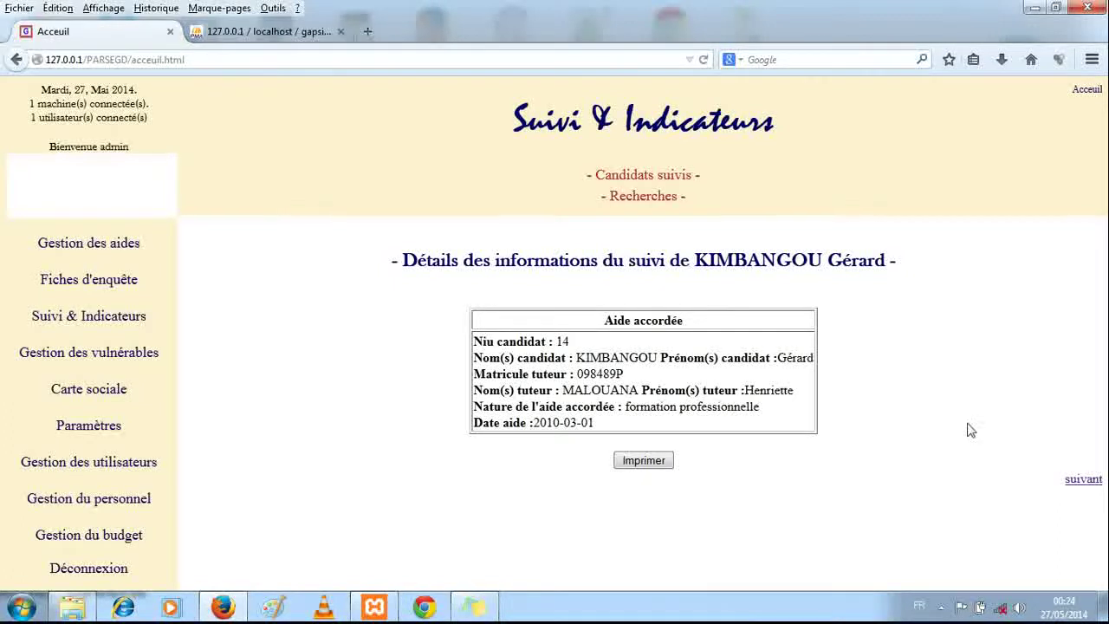
pyautogui.click(1091, 484)
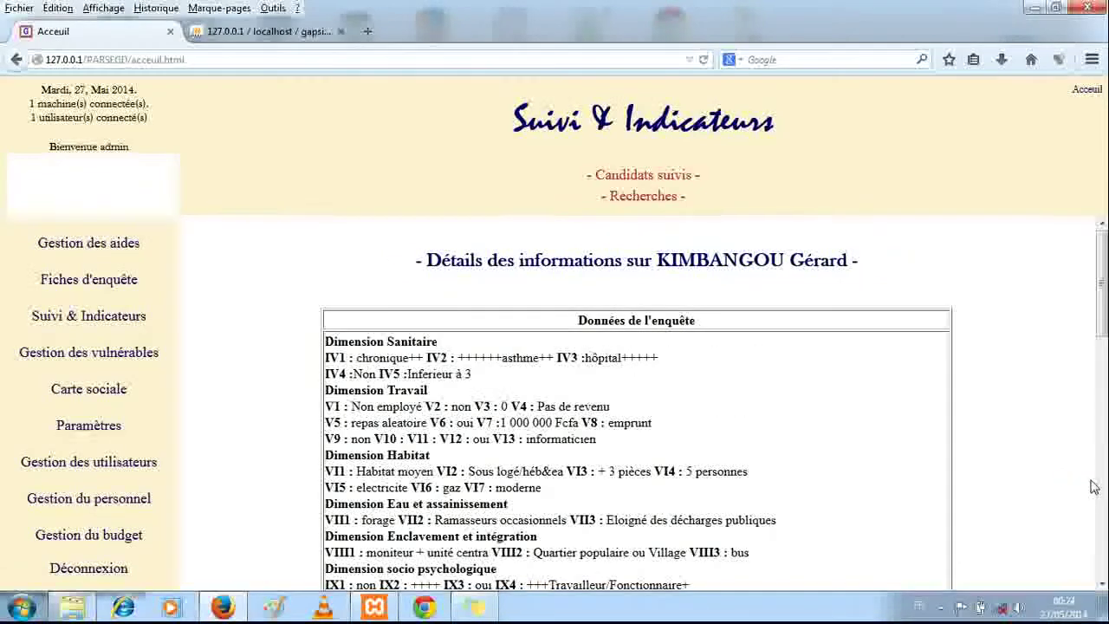
pyautogui.moveTo(1101, 278); pyautogui.dragTo(1098, 425)
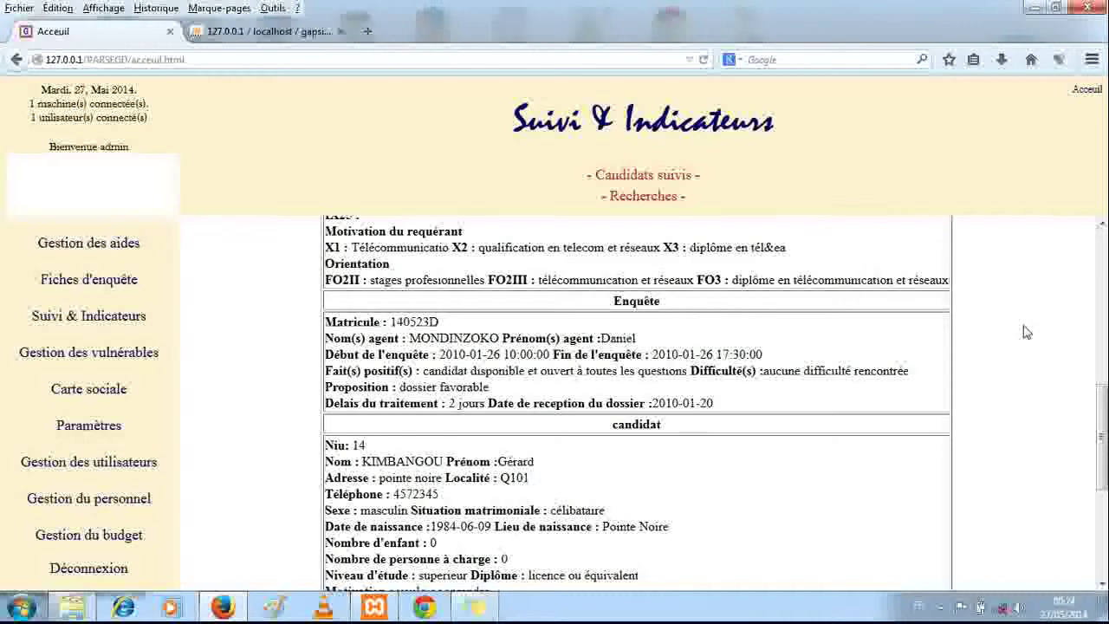
pyautogui.moveTo(1102, 416); pyautogui.dragTo(1102, 503)
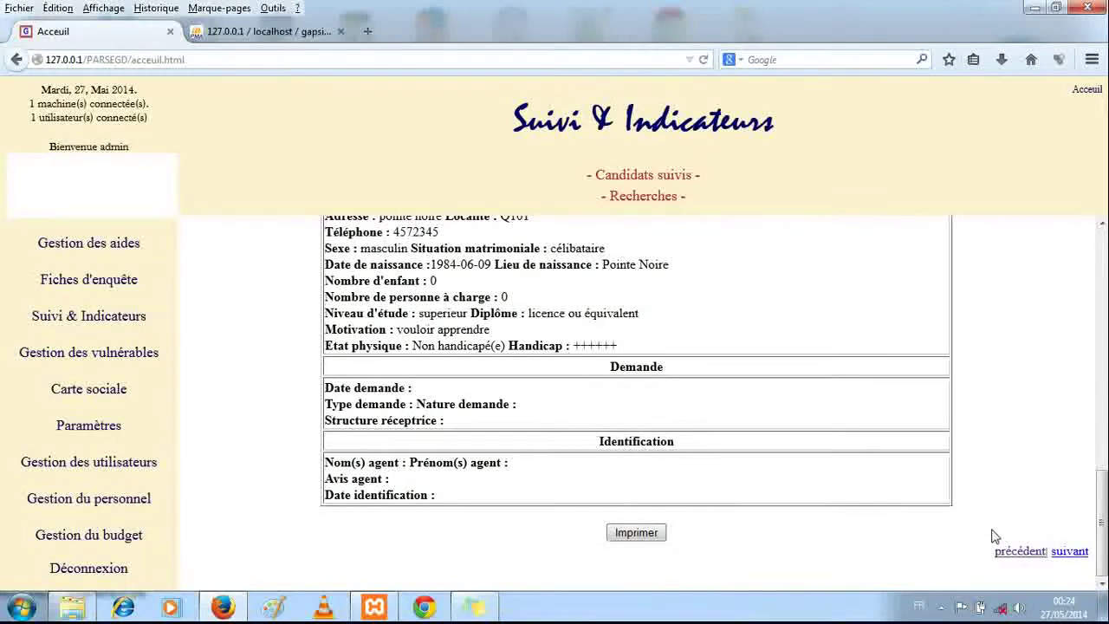
pyautogui.click(1012, 557)
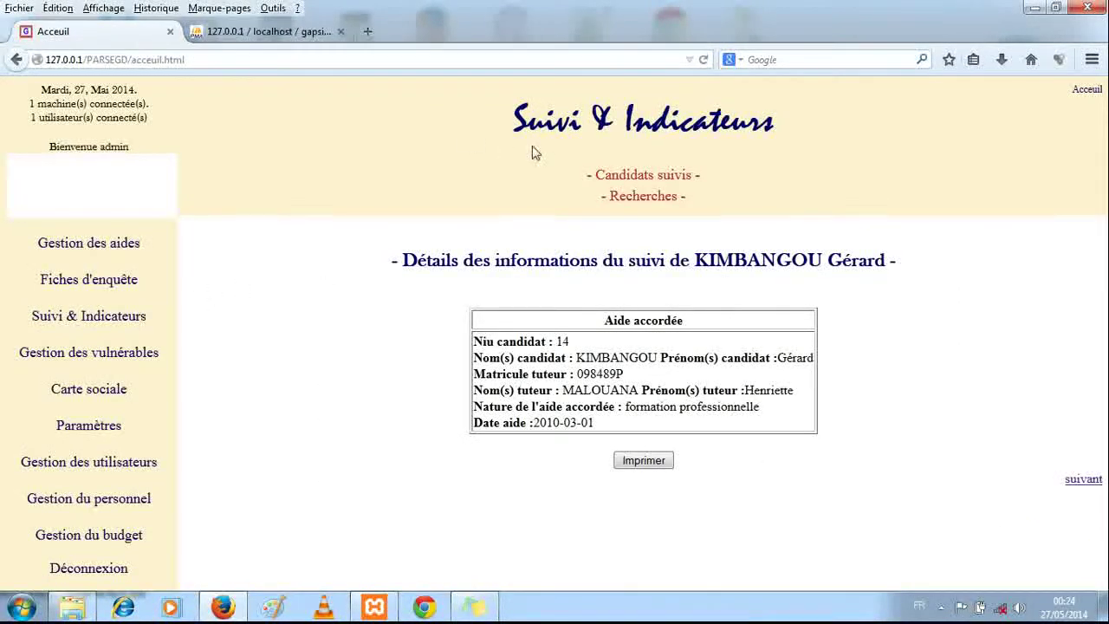
# Step: Return to Liste des candidats suivis and open the Fiche de suivi for niu 14
pyautogui.click(636, 176)
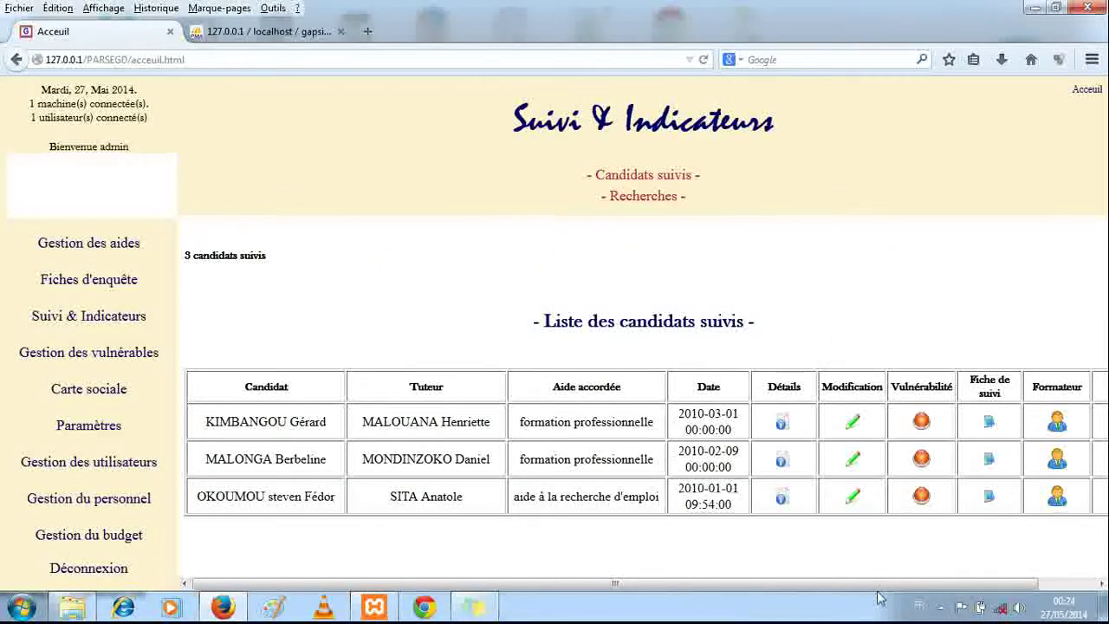
pyautogui.moveTo(876, 586); pyautogui.dragTo(933, 586)
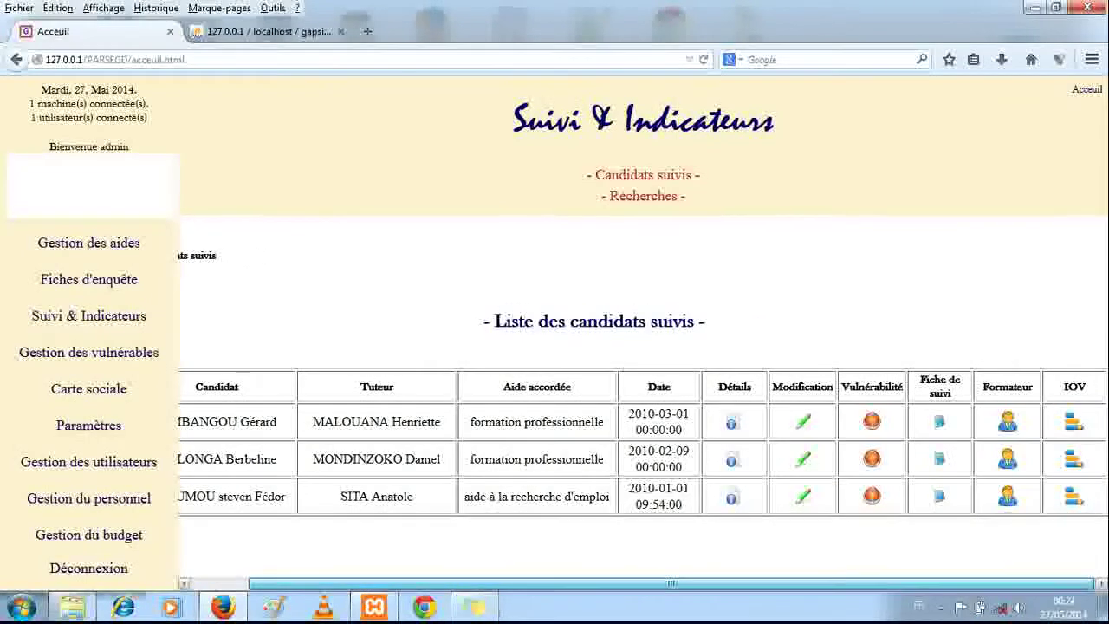
pyautogui.click(938, 421)
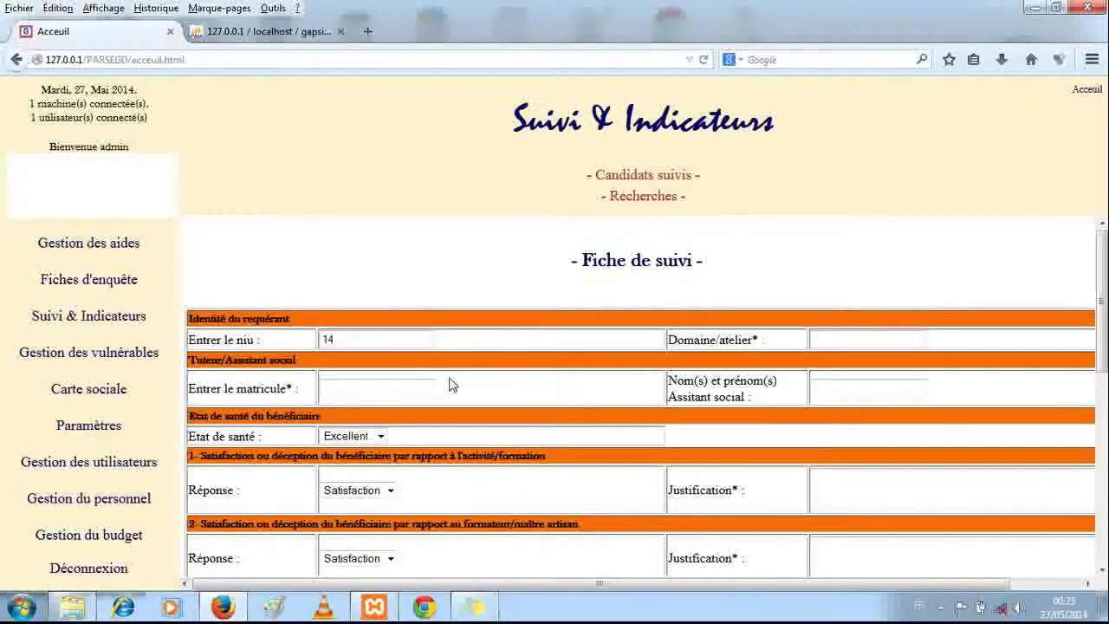
# Step: Check the sheet's Etat de santé (Excellent) and Réponse (Satisfaction) fields, then return to Candidats suivis
pyautogui.click(382, 381)
pyautogui.click(380, 438)
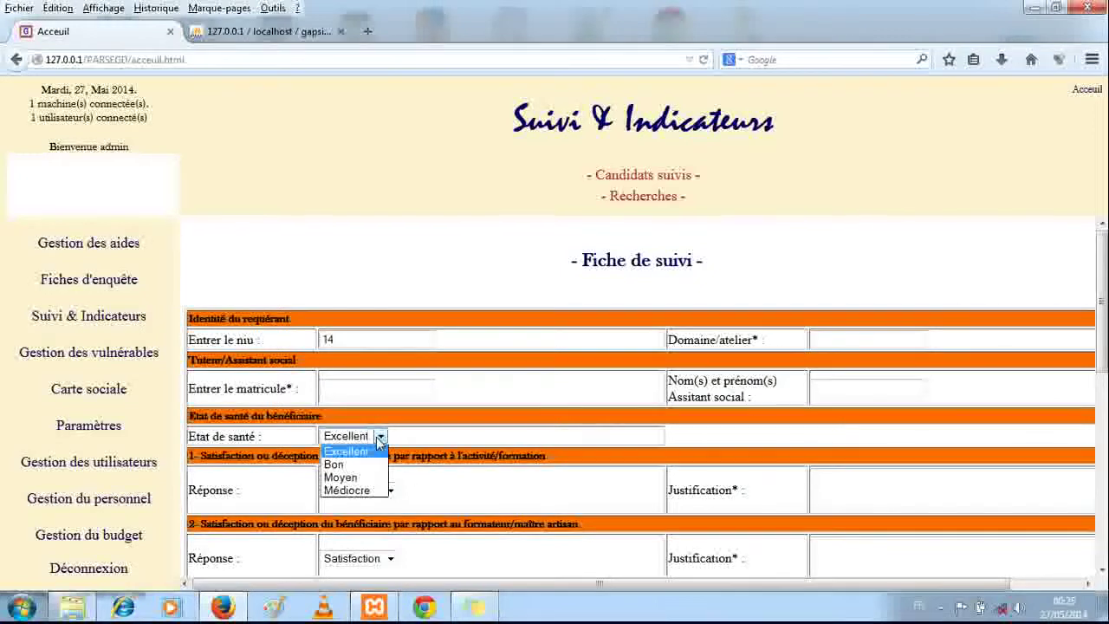
pyautogui.click(382, 447)
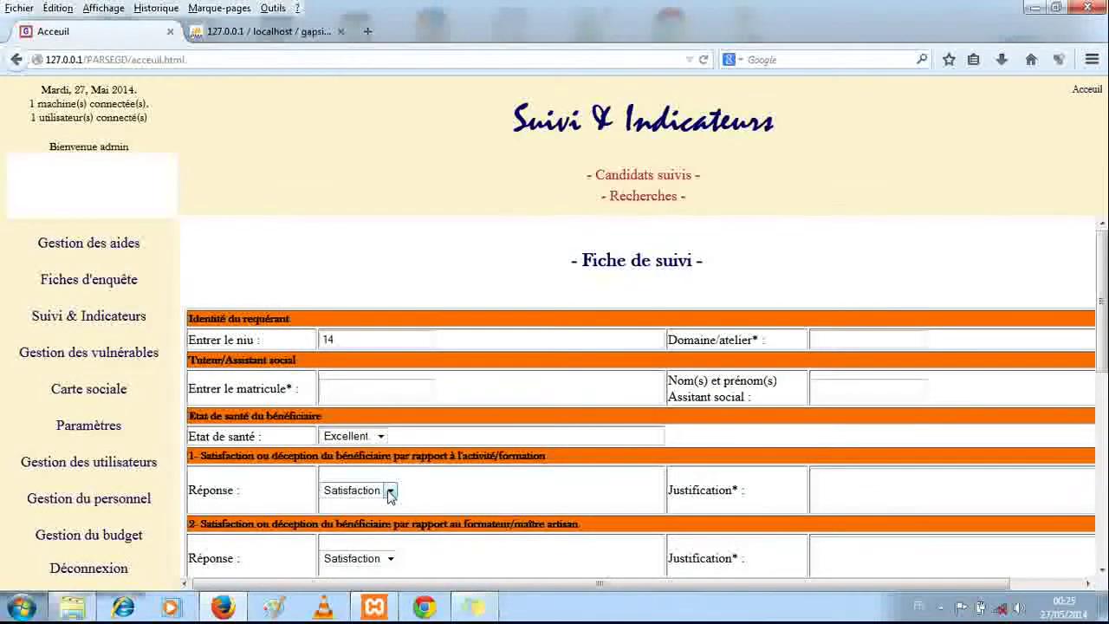
pyautogui.click(392, 496)
pyautogui.click(392, 497)
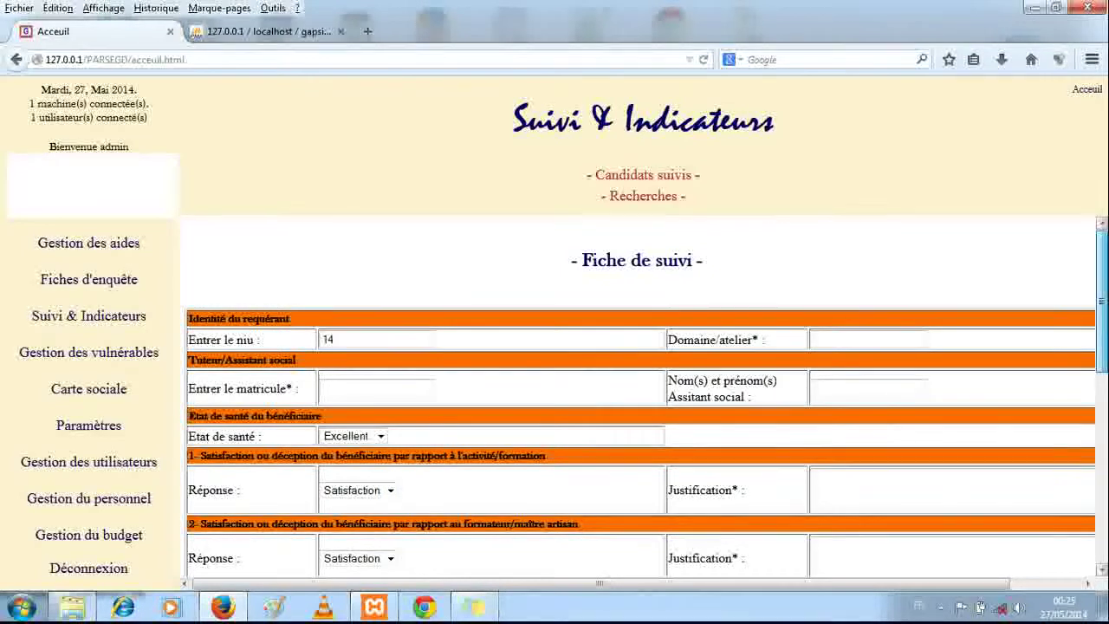
pyautogui.moveTo(1102, 302); pyautogui.dragTo(1101, 494)
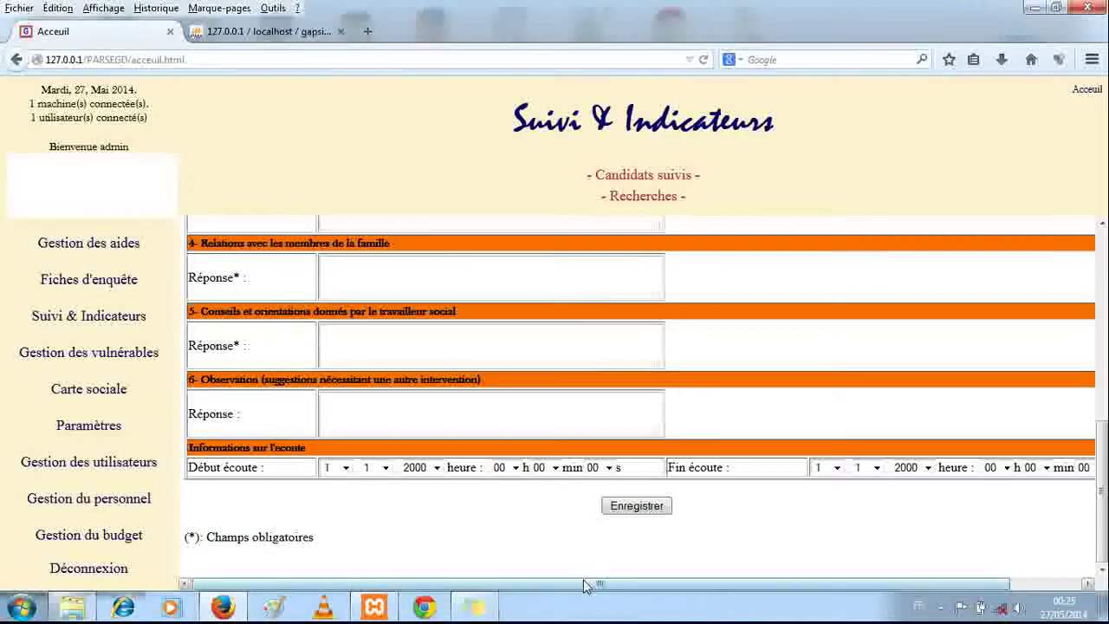
pyautogui.click(641, 176)
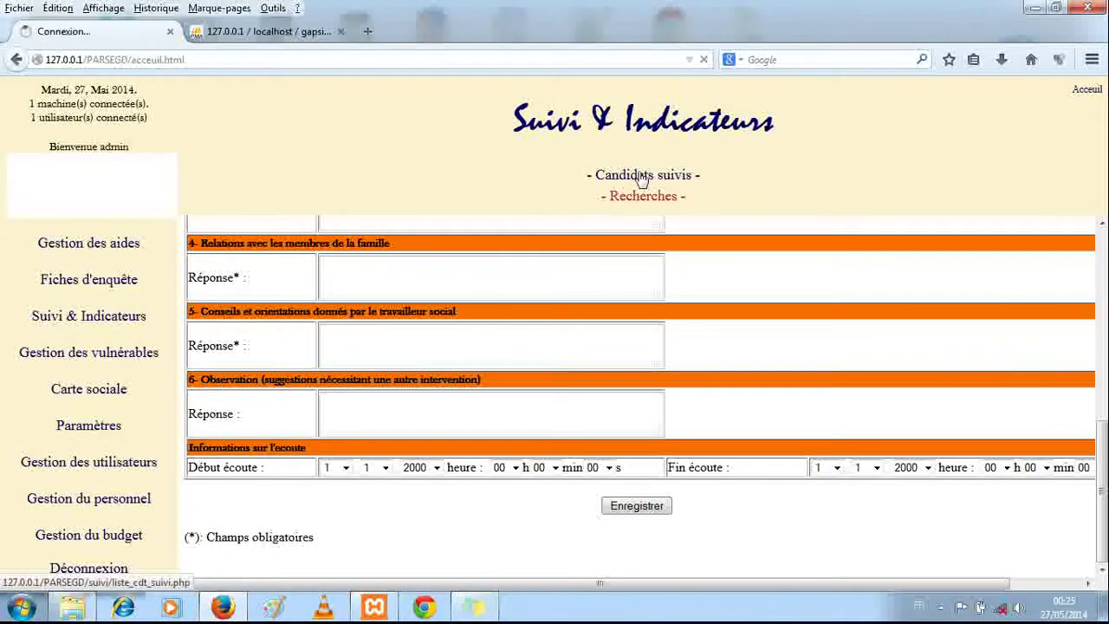
# Step: View the first candidate's Formateur form, then return to Candidats suivis and scroll to IOV
pyautogui.moveTo(493, 587); pyautogui.dragTo(553, 587)
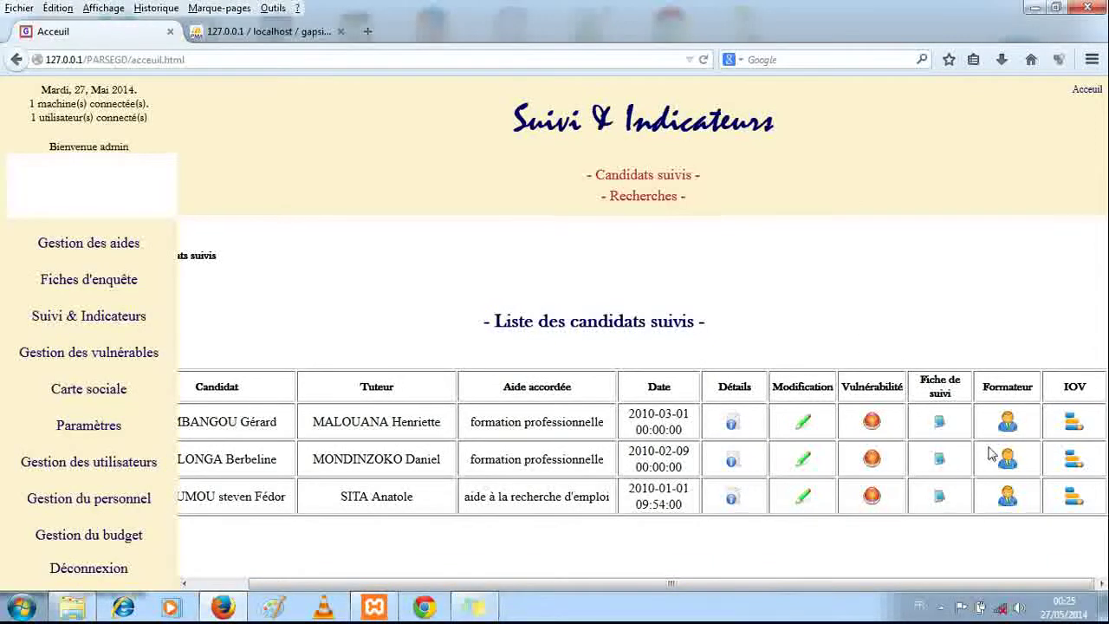
pyautogui.click(1008, 425)
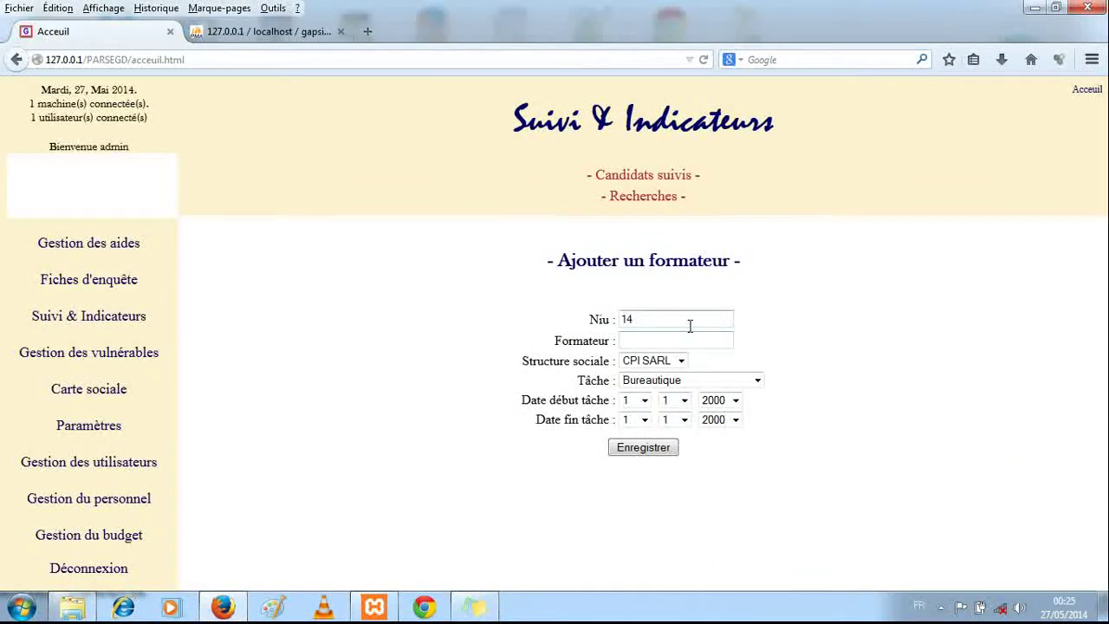
pyautogui.click(635, 182)
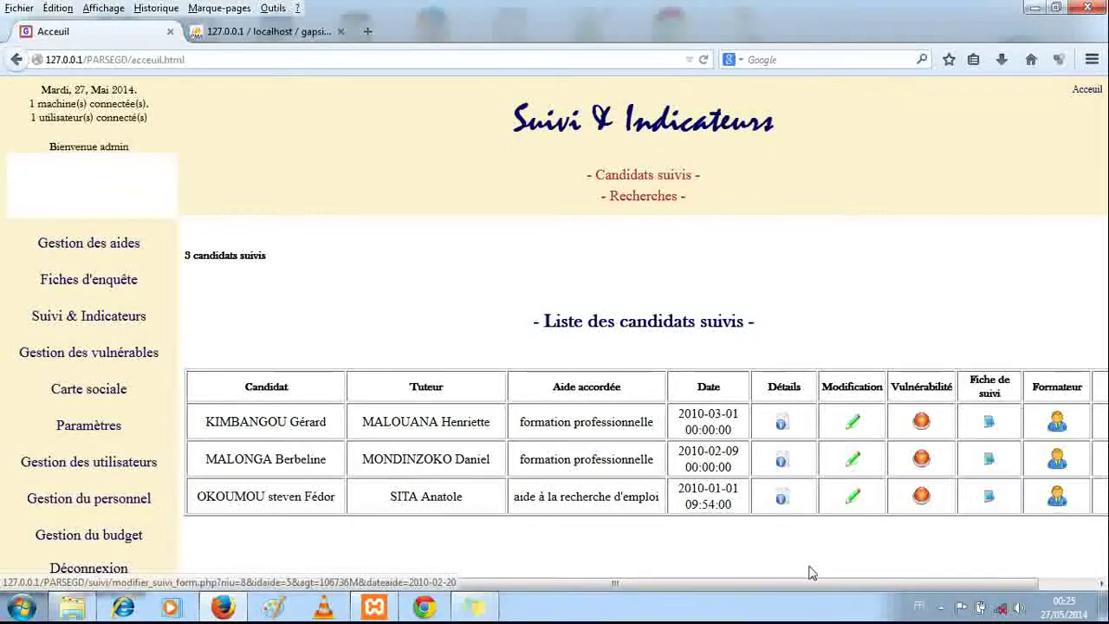
pyautogui.moveTo(812, 588); pyautogui.dragTo(881, 588)
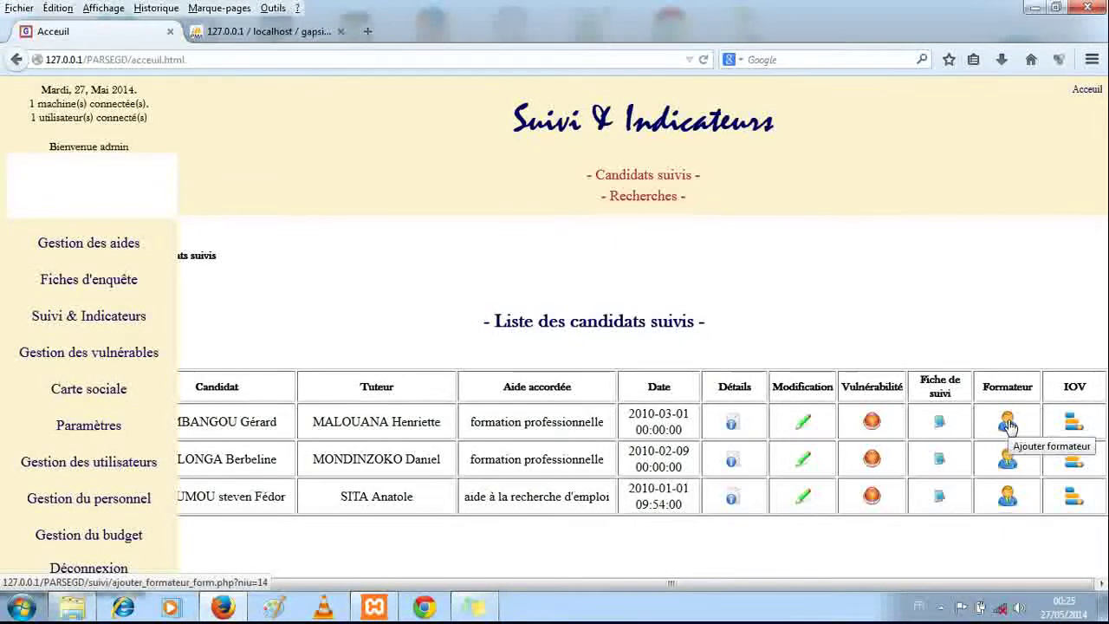
# Step: Open niu 14's IOV form and browse the Catégorie IOV list twice, keeping Ouverture du compte
pyautogui.click(1072, 425)
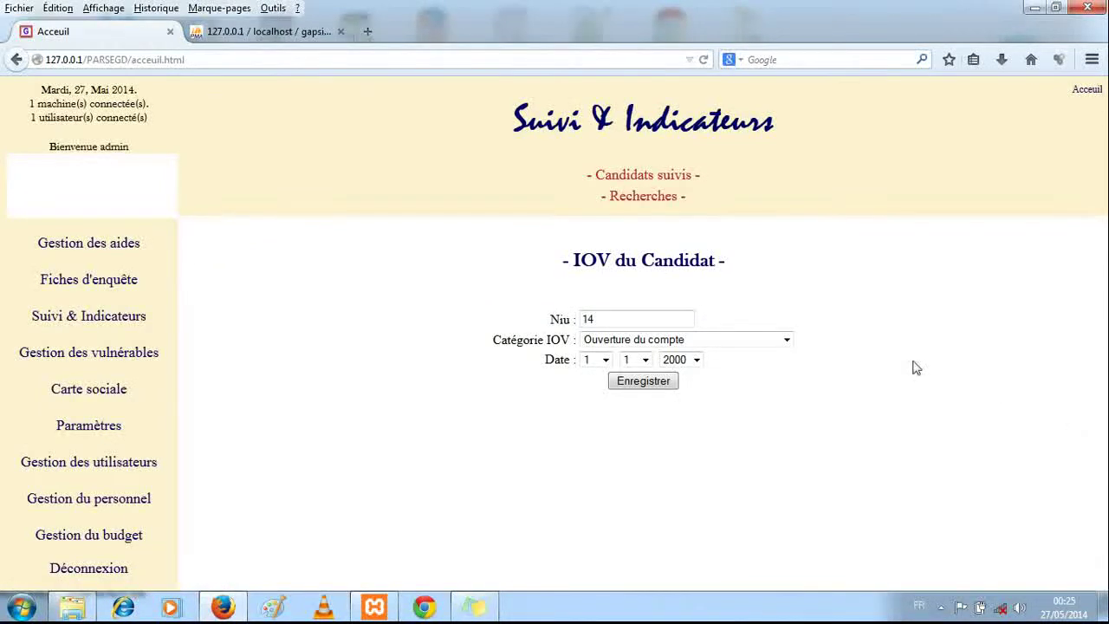
pyautogui.click(741, 347)
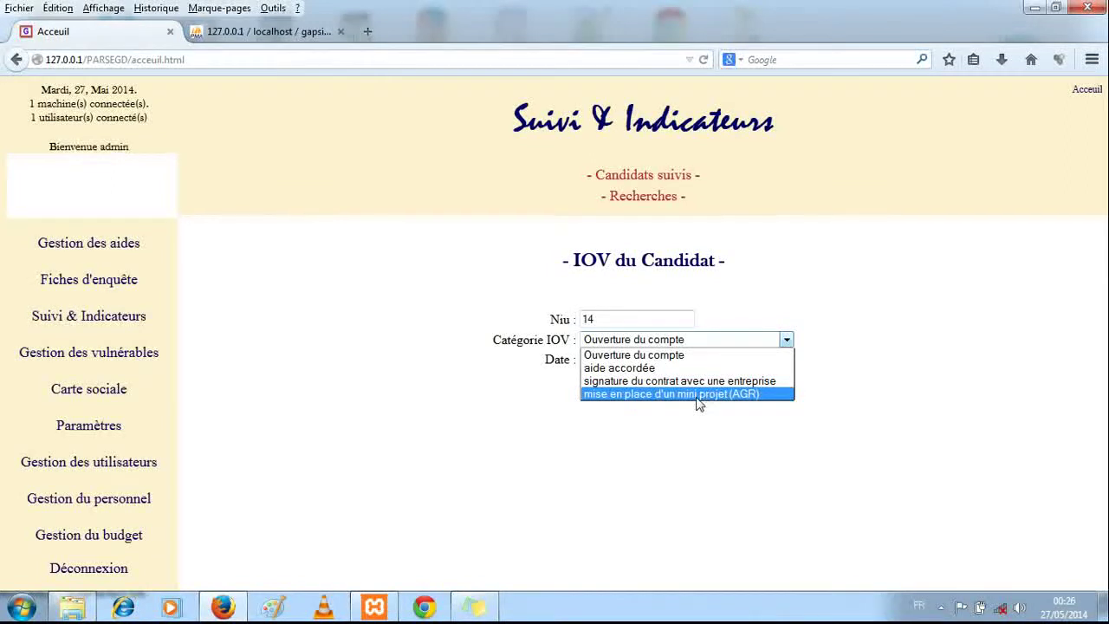
pyautogui.click(710, 260)
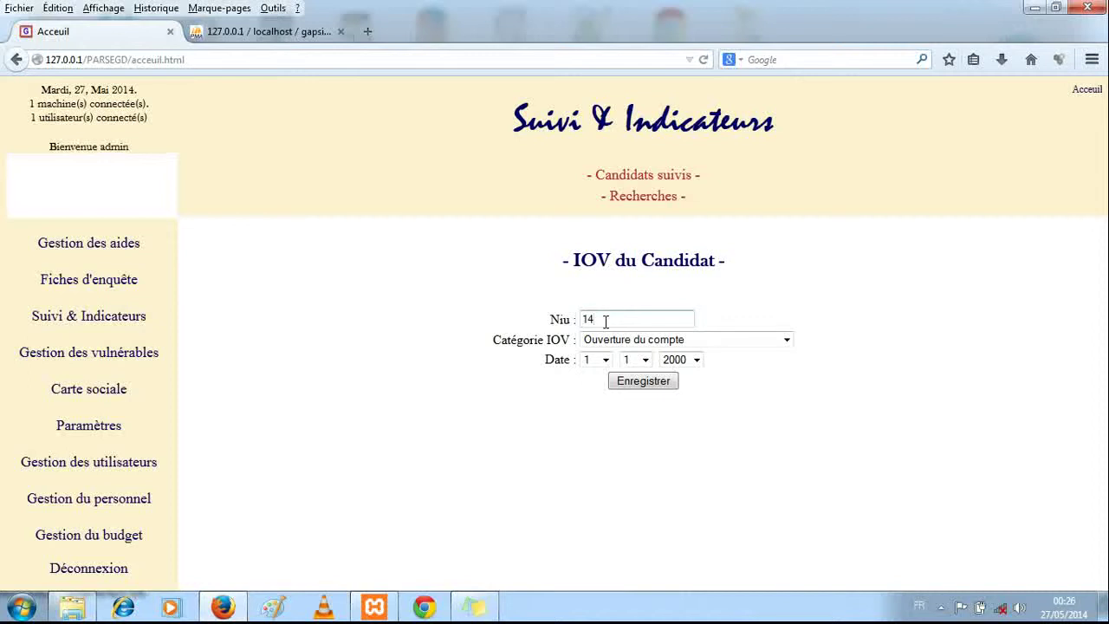
pyautogui.click(645, 344)
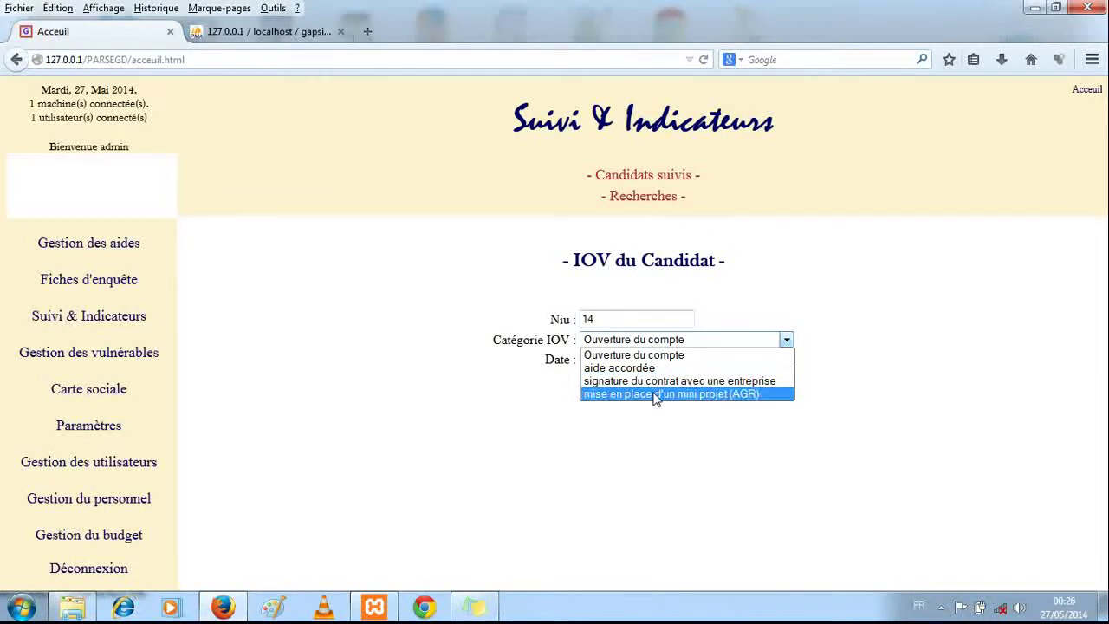
pyautogui.click(676, 438)
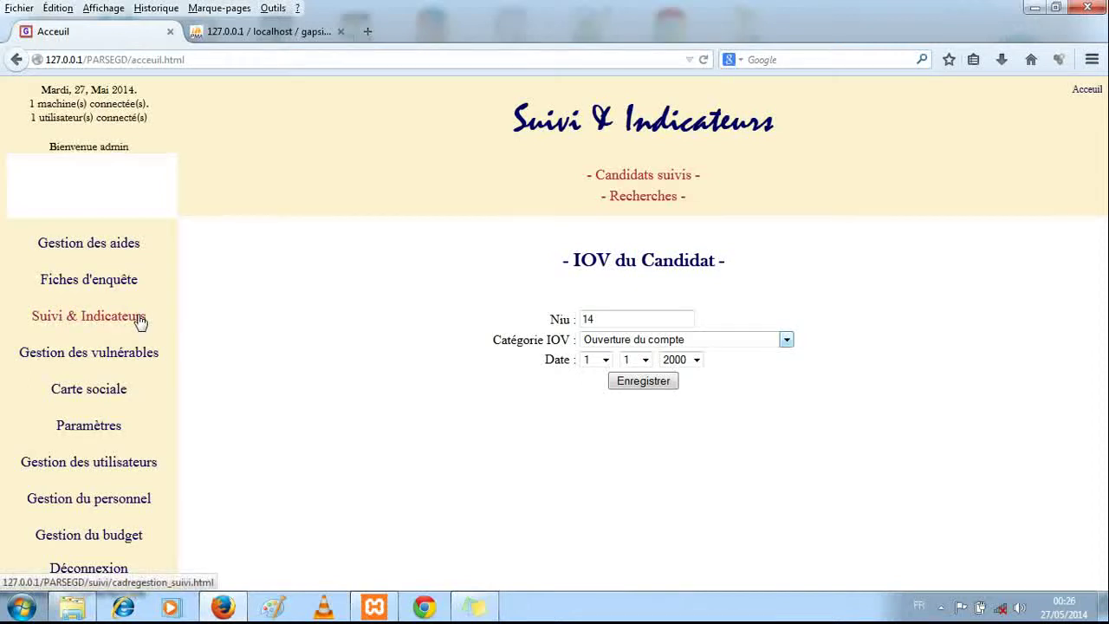
# Step: Browse the follow-up searches, the followed-candidates list and the first candidate's request association form
pyautogui.click(670, 202)
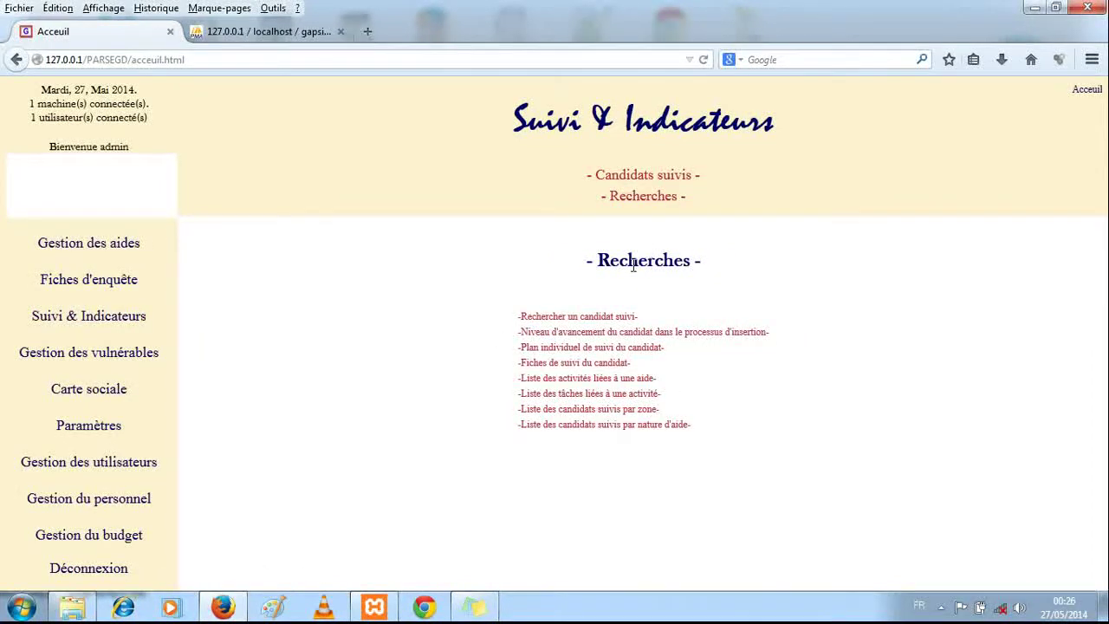
pyautogui.click(611, 318)
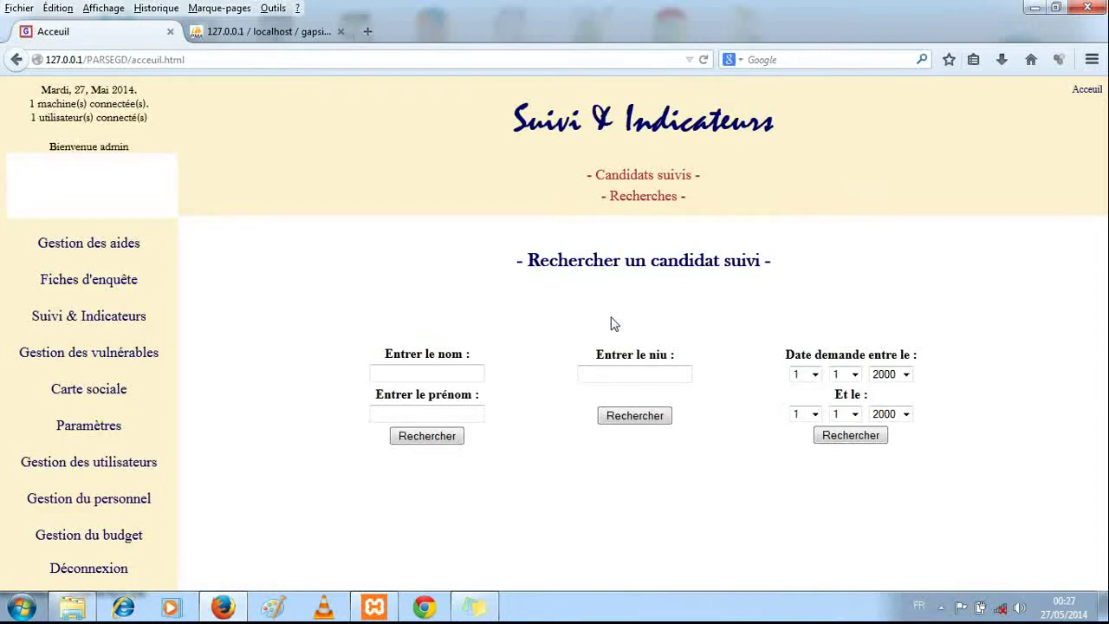
pyautogui.click(611, 176)
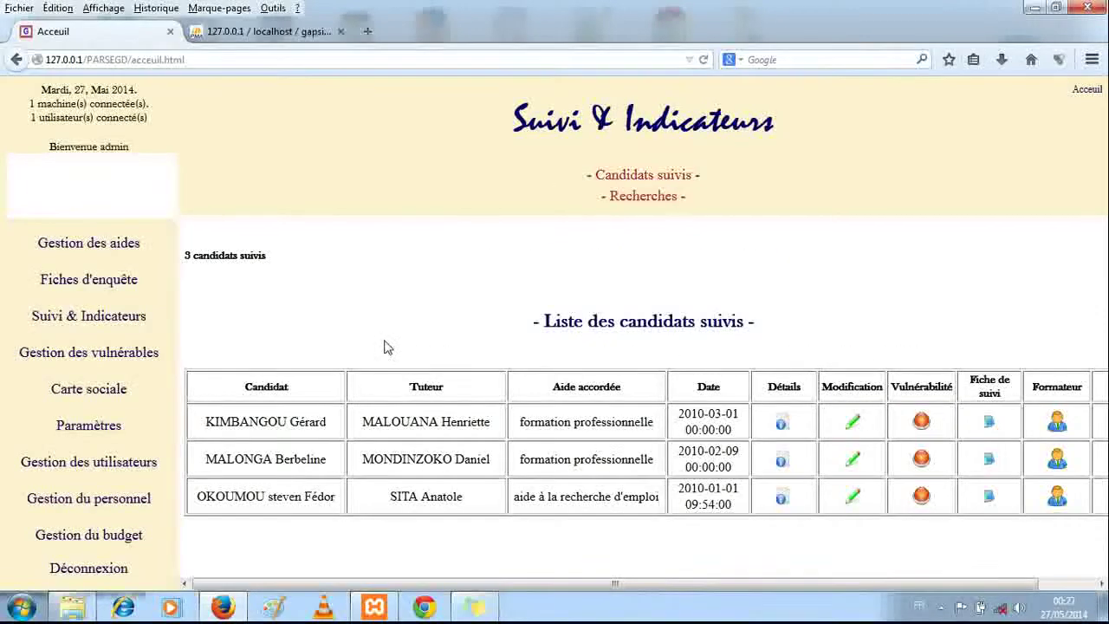
pyautogui.click(297, 425)
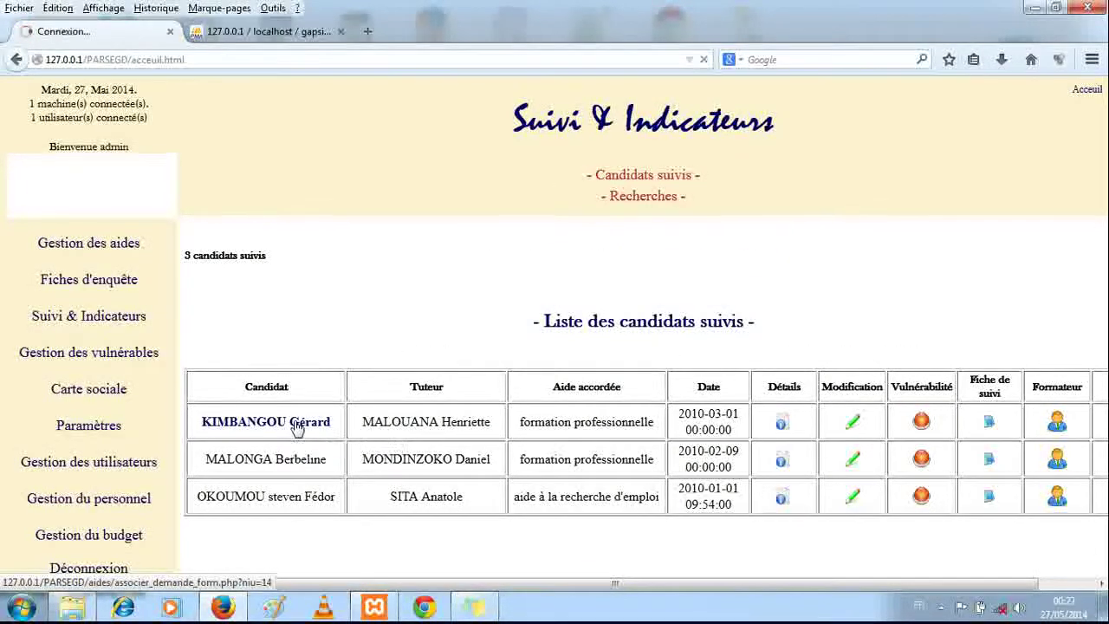
pyautogui.click(641, 197)
# Step: Search followed candidates for niu 14, getting one match, then go back to Recherches
pyautogui.click(562, 320)
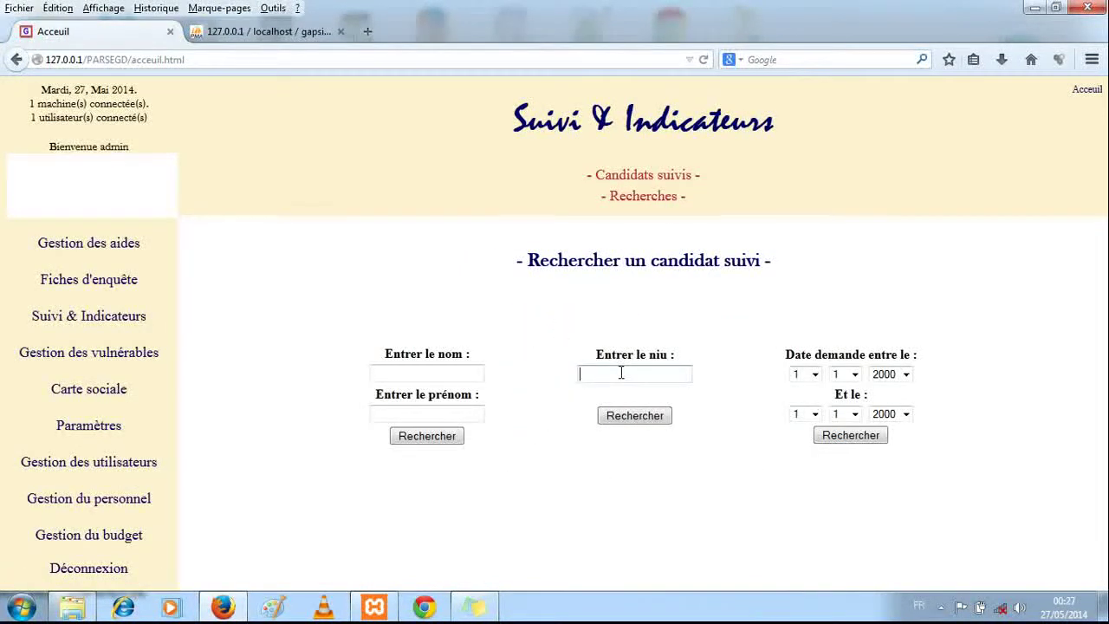
pyautogui.click(620, 373)
pyautogui.write('14')
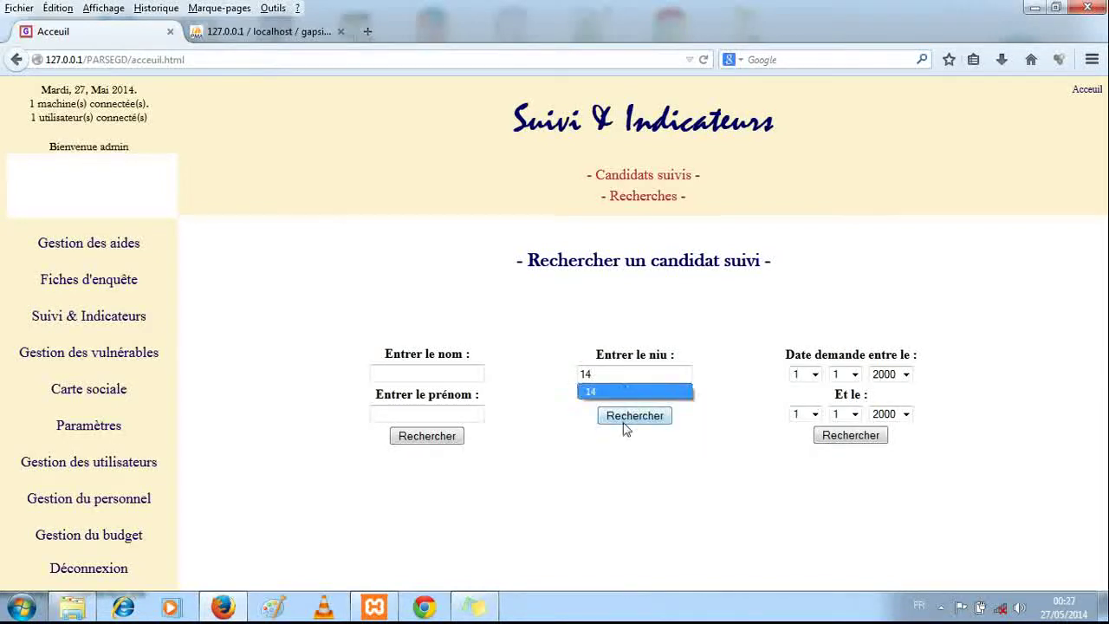
pyautogui.click(626, 424)
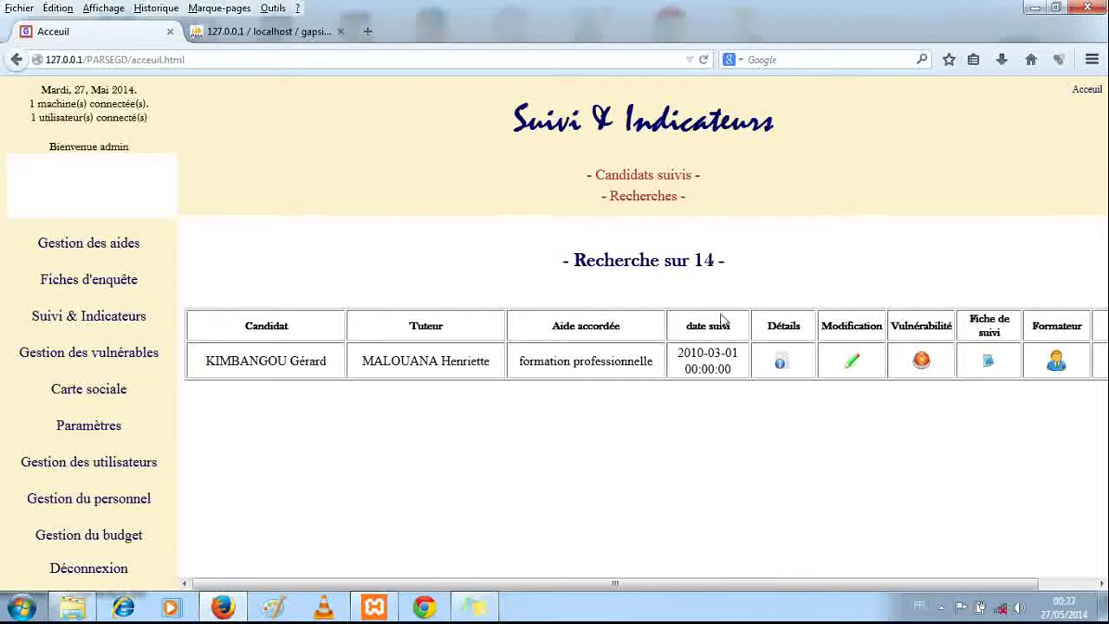
pyautogui.click(646, 200)
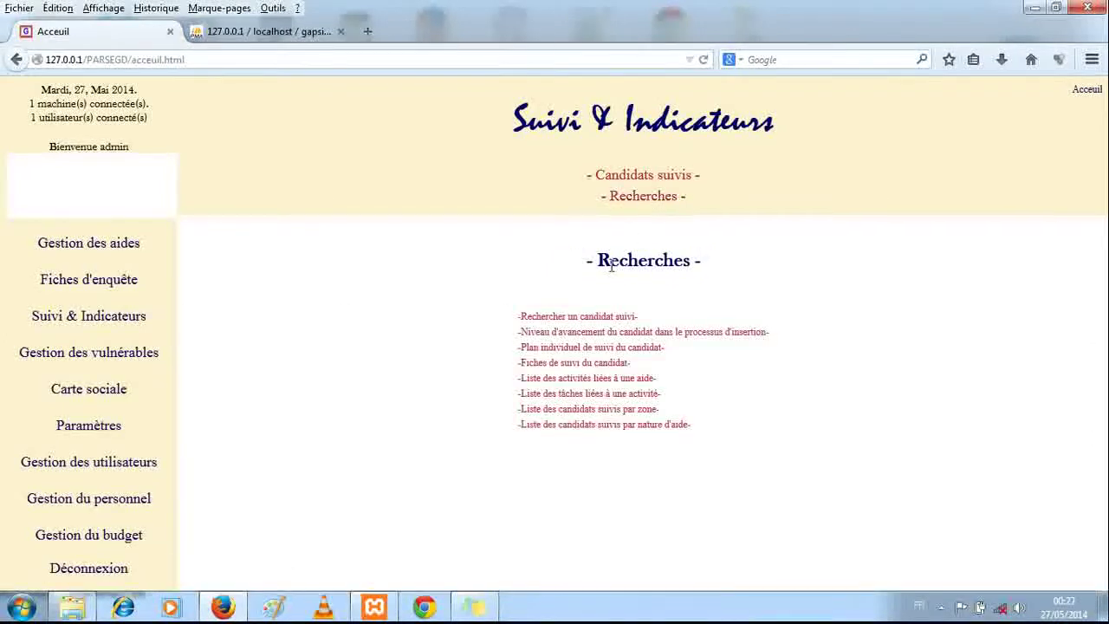
# Step: List activities by aid for aide médicale, then for formation professionnelle
pyautogui.click(588, 381)
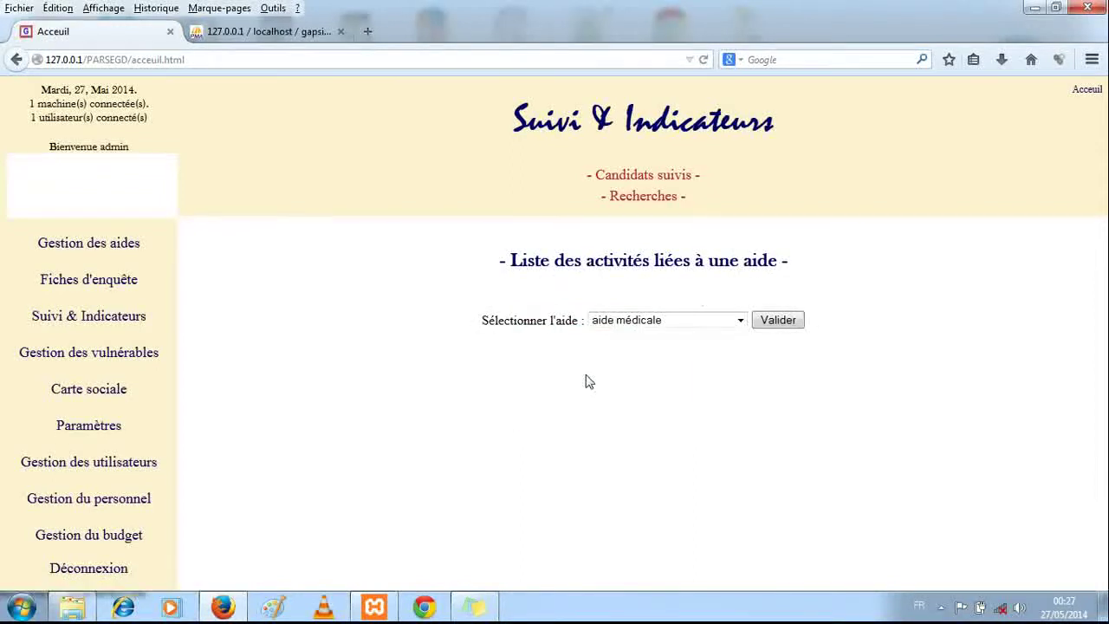
pyautogui.click(759, 321)
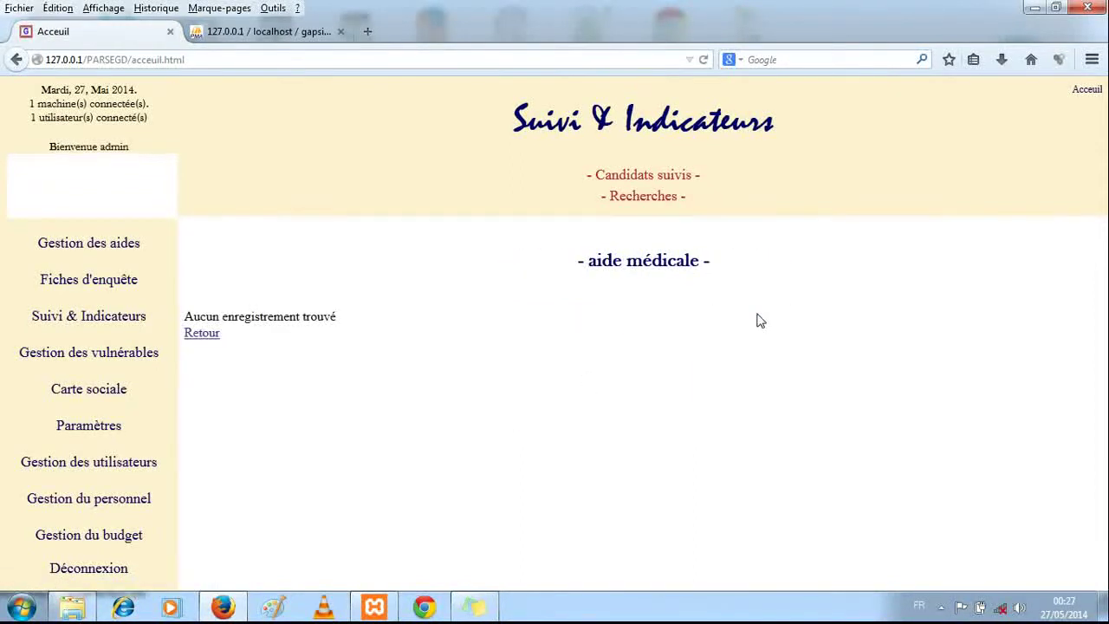
pyautogui.click(215, 340)
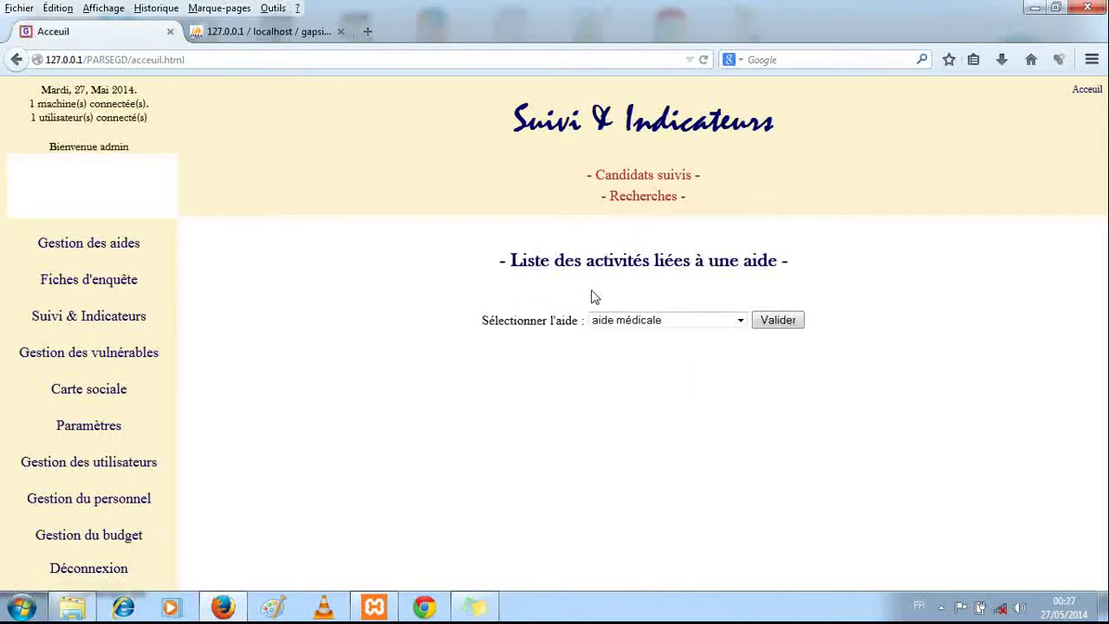
pyautogui.click(628, 322)
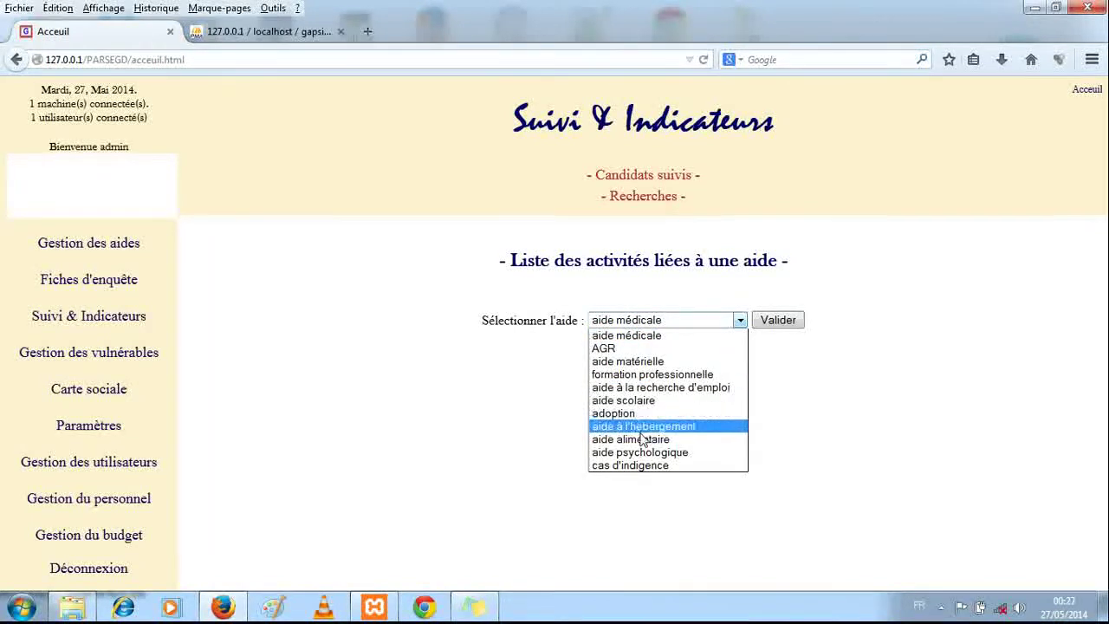
pyautogui.click(640, 374)
pyautogui.click(766, 328)
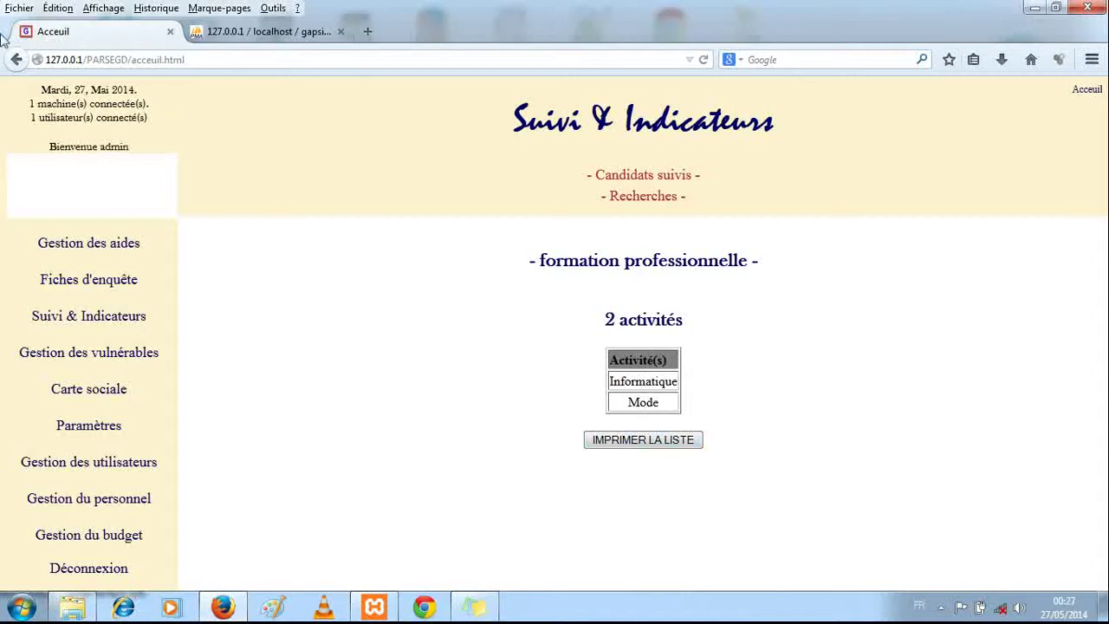
pyautogui.click(627, 197)
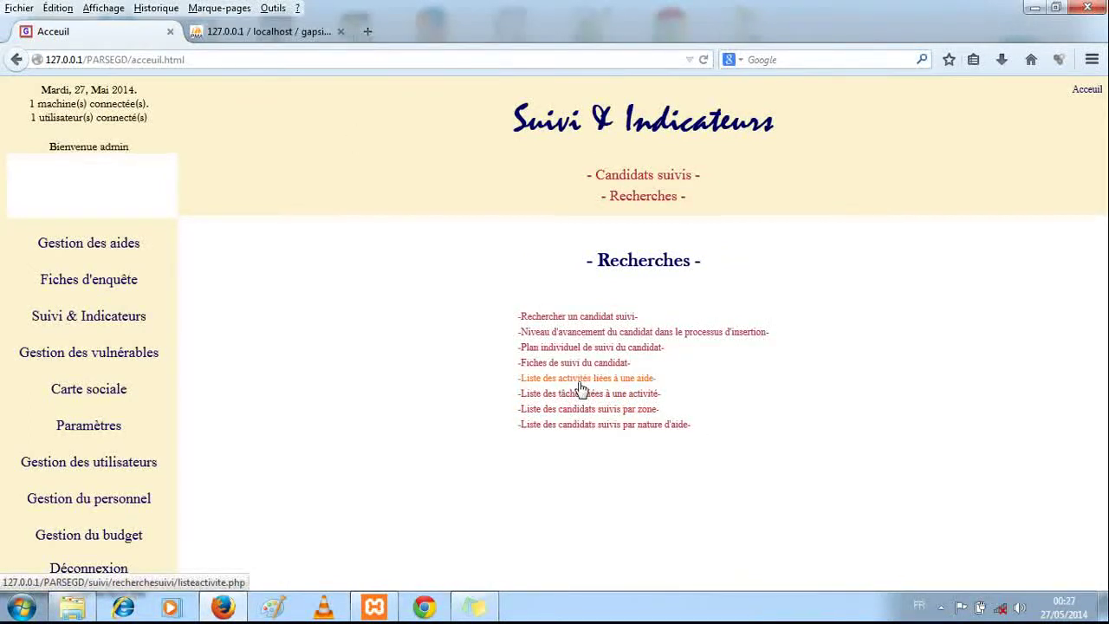
# Step: List activities for the adoption aid, which finds no records, then return to Recherches
pyautogui.click(578, 381)
pyautogui.click(626, 324)
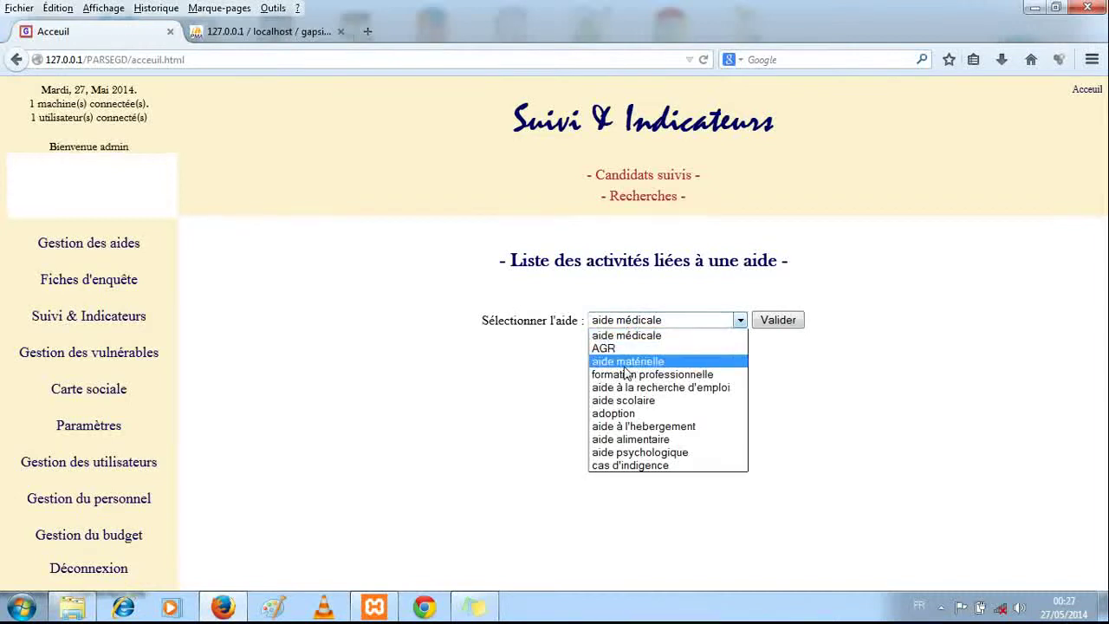
pyautogui.click(624, 413)
pyautogui.click(777, 319)
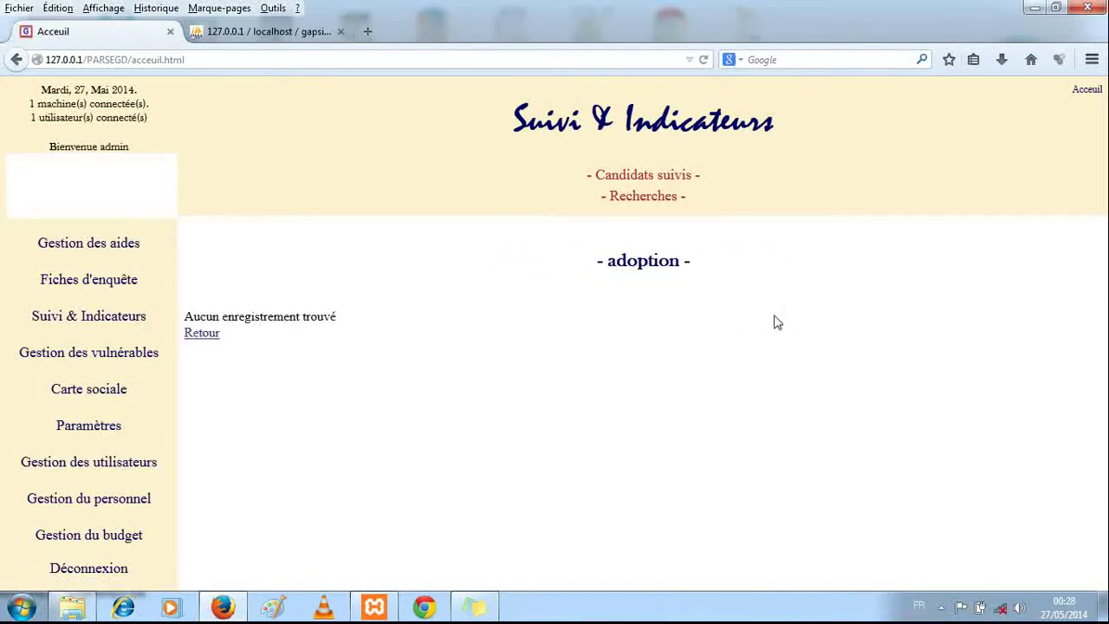
pyautogui.click(199, 337)
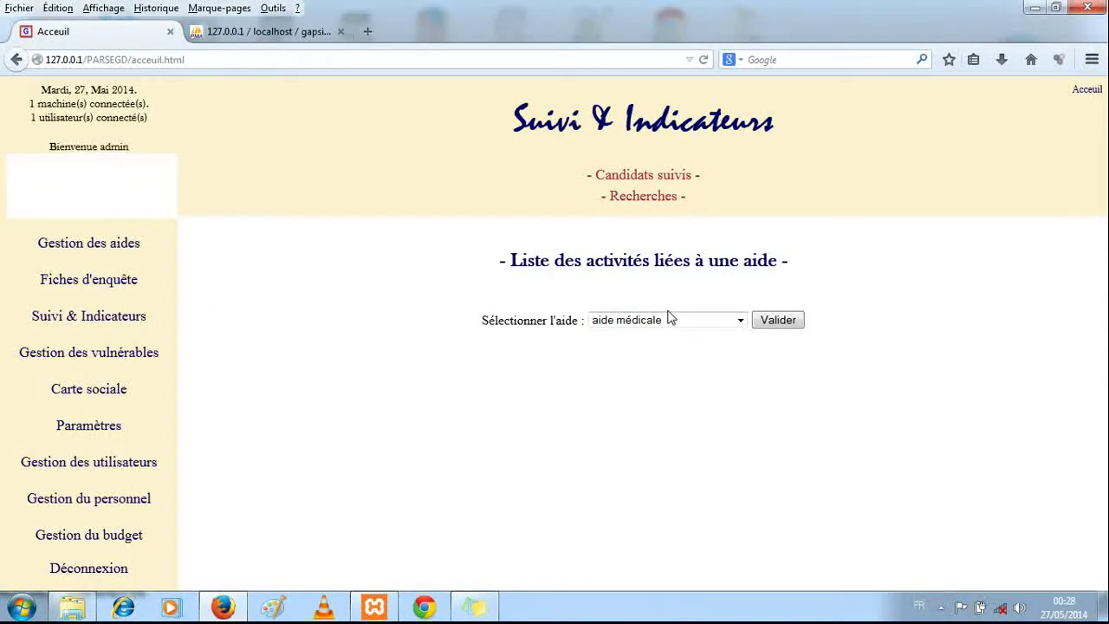
pyautogui.click(652, 202)
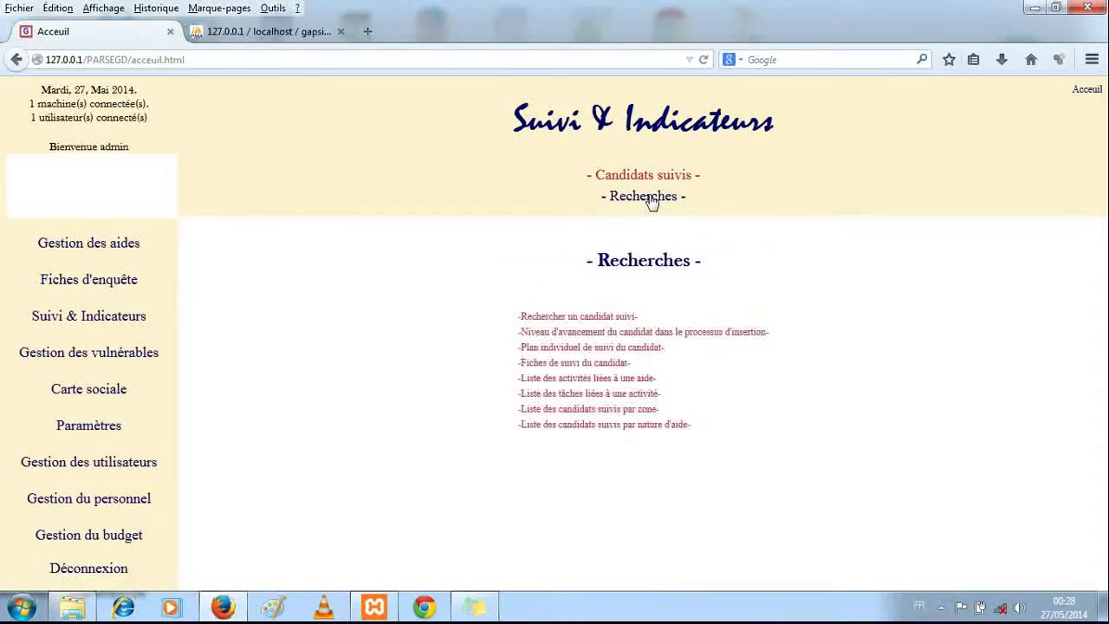
pyautogui.click(586, 410)
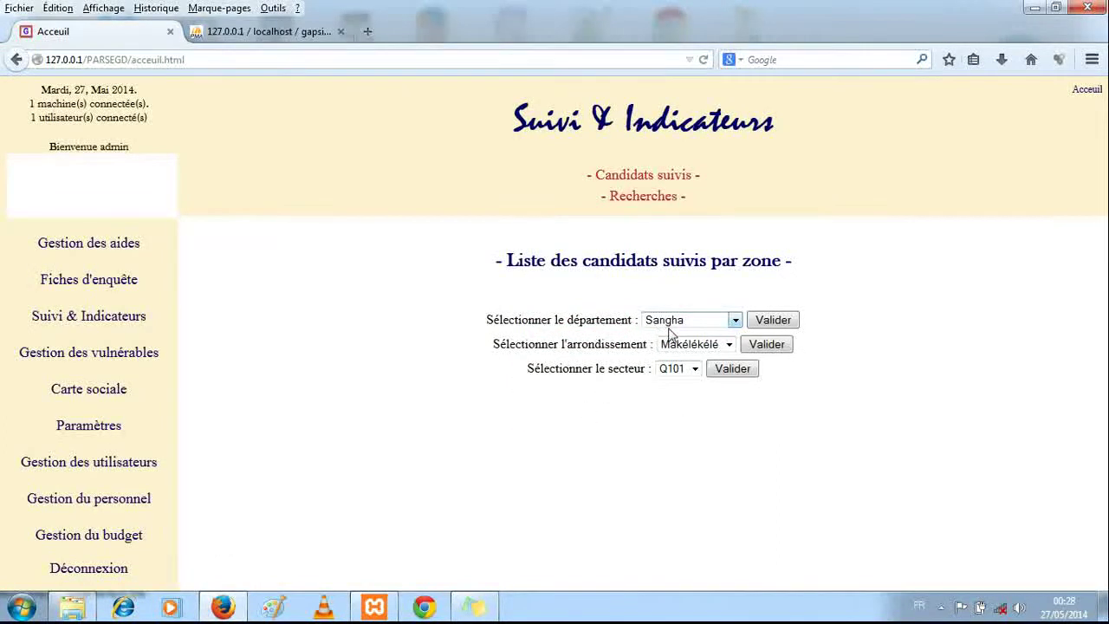
pyautogui.click(729, 344)
pyautogui.click(729, 344)
pyautogui.click(735, 320)
pyautogui.click(674, 401)
pyautogui.click(752, 322)
pyautogui.click(751, 322)
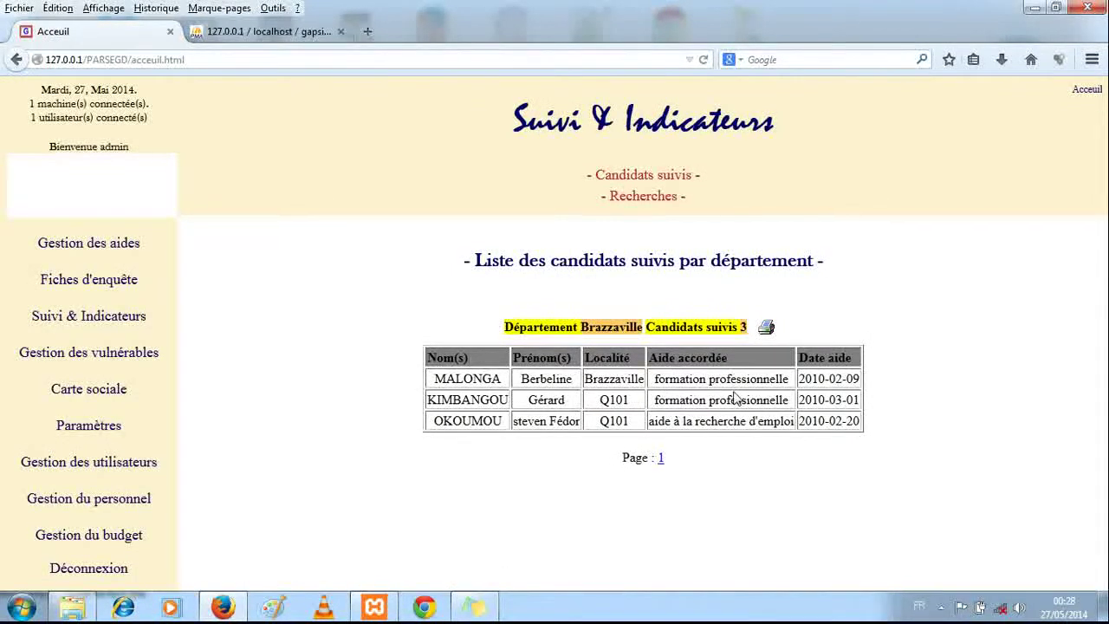
pyautogui.click(643, 195)
pyautogui.click(643, 196)
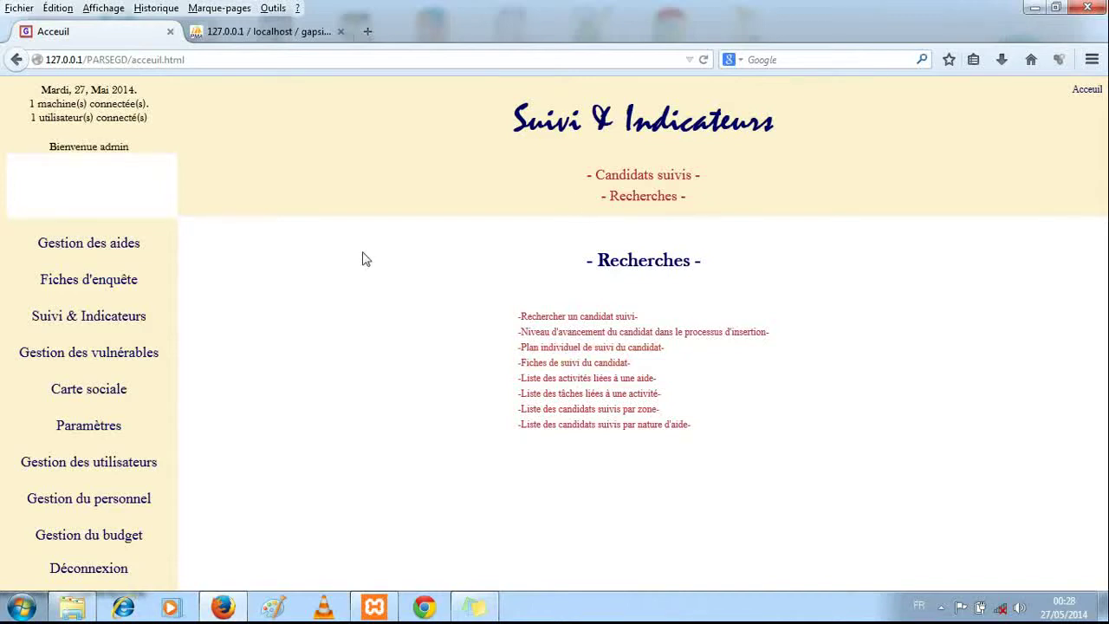
# Step: List all 8 received aid requests under Gestion des aides > Recherches
pyautogui.click(116, 250)
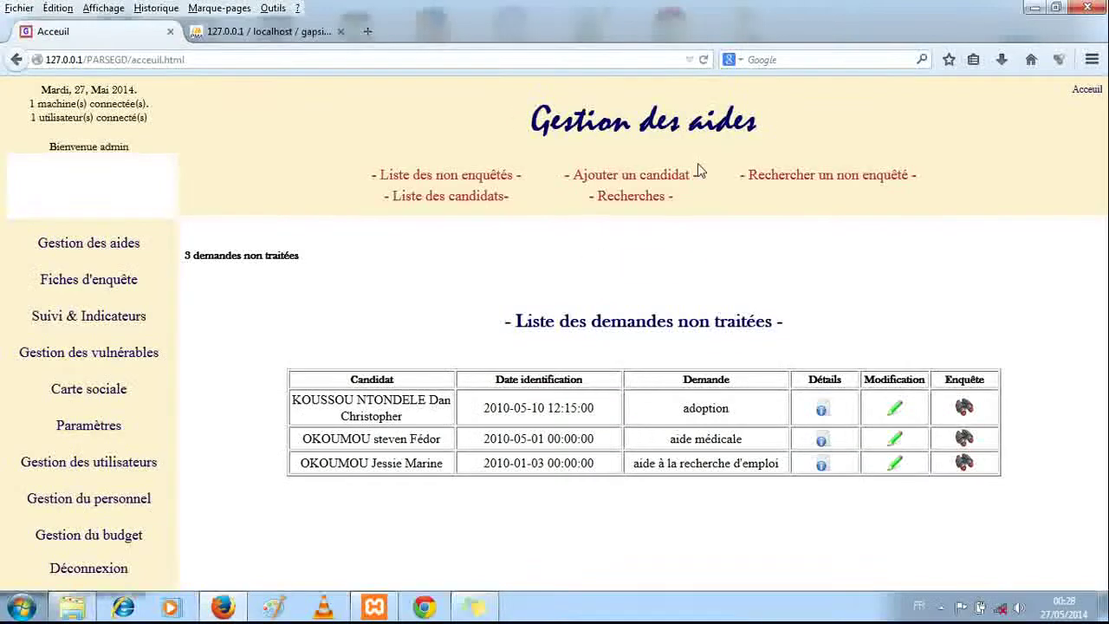
pyautogui.click(600, 197)
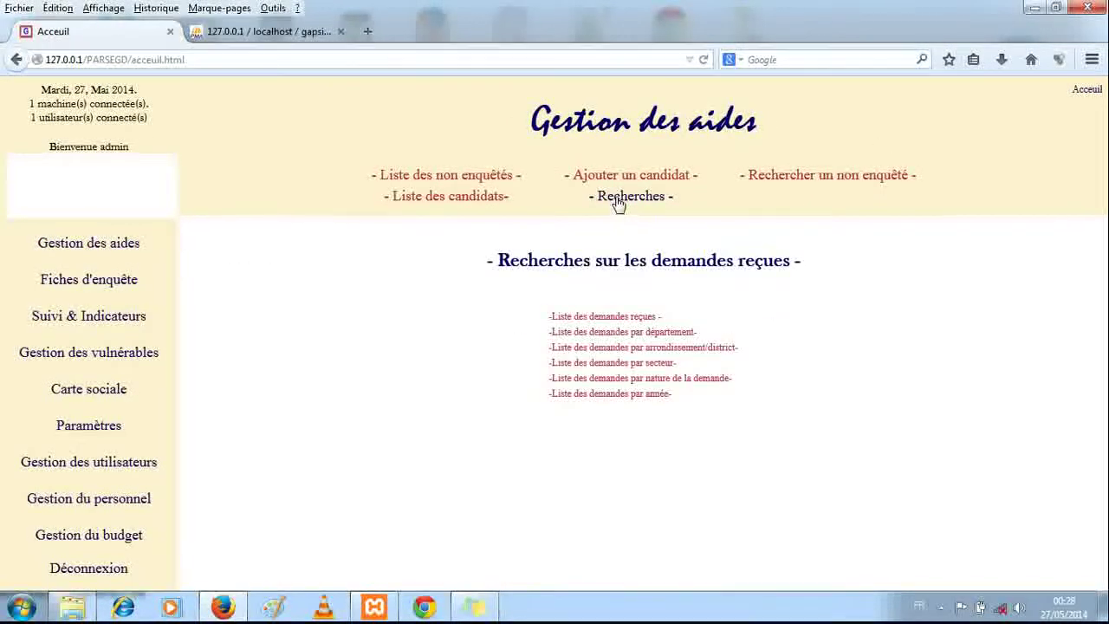
pyautogui.click(613, 317)
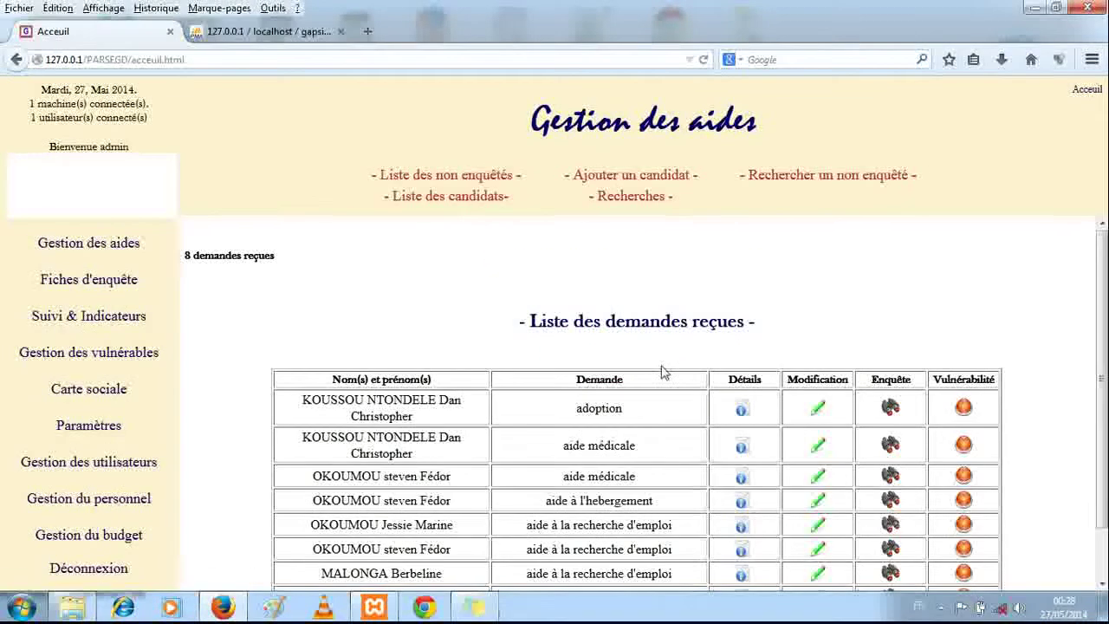
pyautogui.click(631, 197)
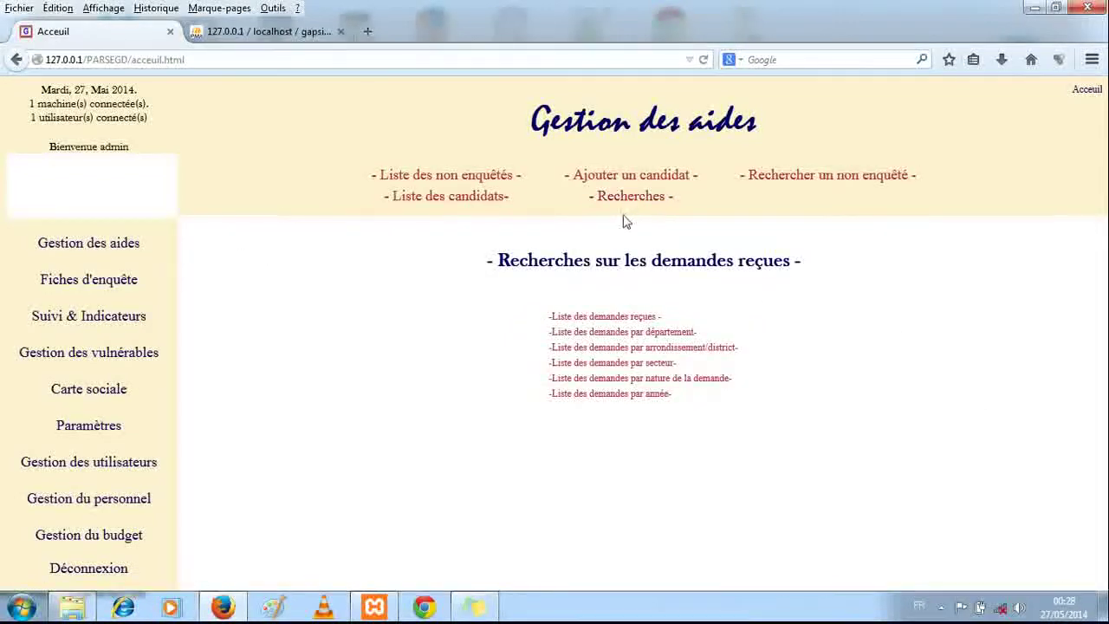
# Step: Open 'Liste des demandes par département' and select Brazzaville as the department
pyautogui.click(631, 334)
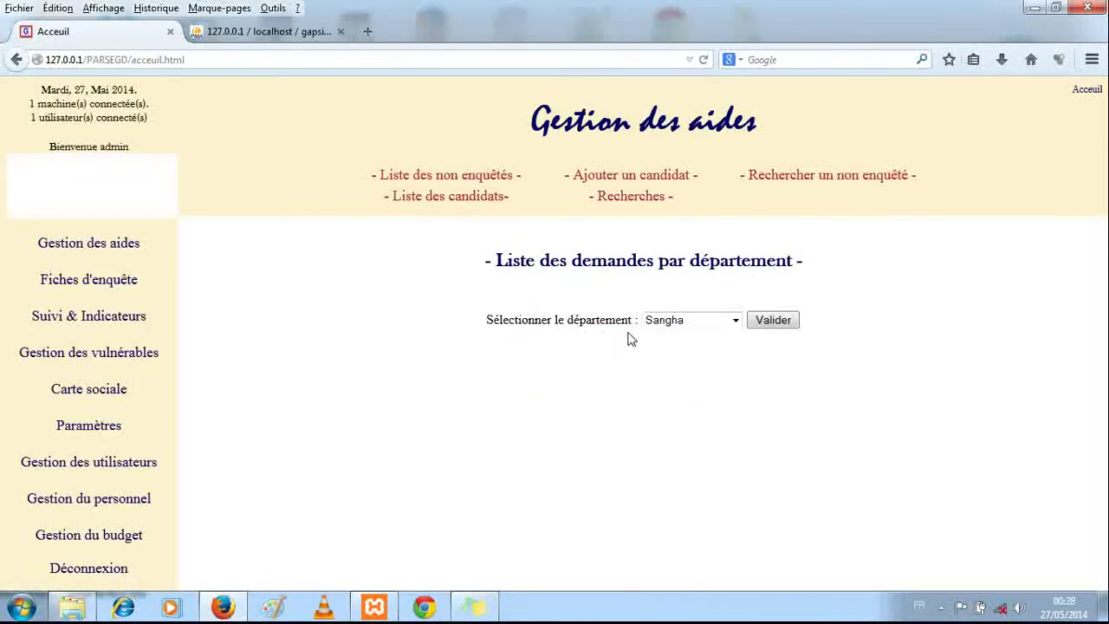
pyautogui.click(690, 320)
pyautogui.click(675, 396)
# Step: Open Paramètres and scroll through the add/modify options from Catégorie IOV to Nature
pyautogui.click(90, 424)
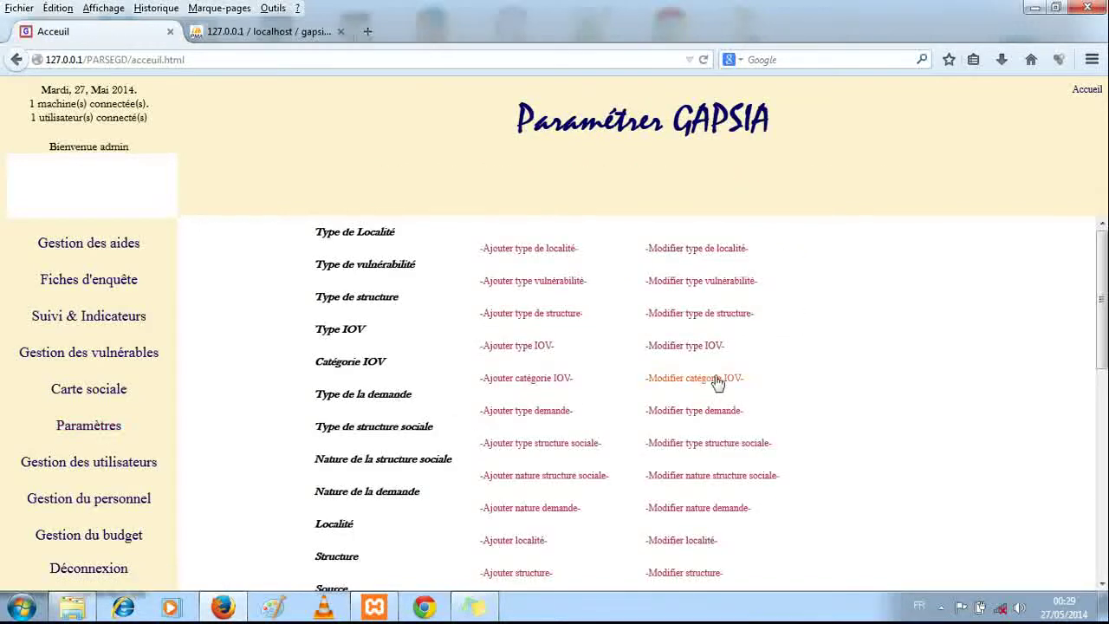
pyautogui.scroll(-6, 916, 431)
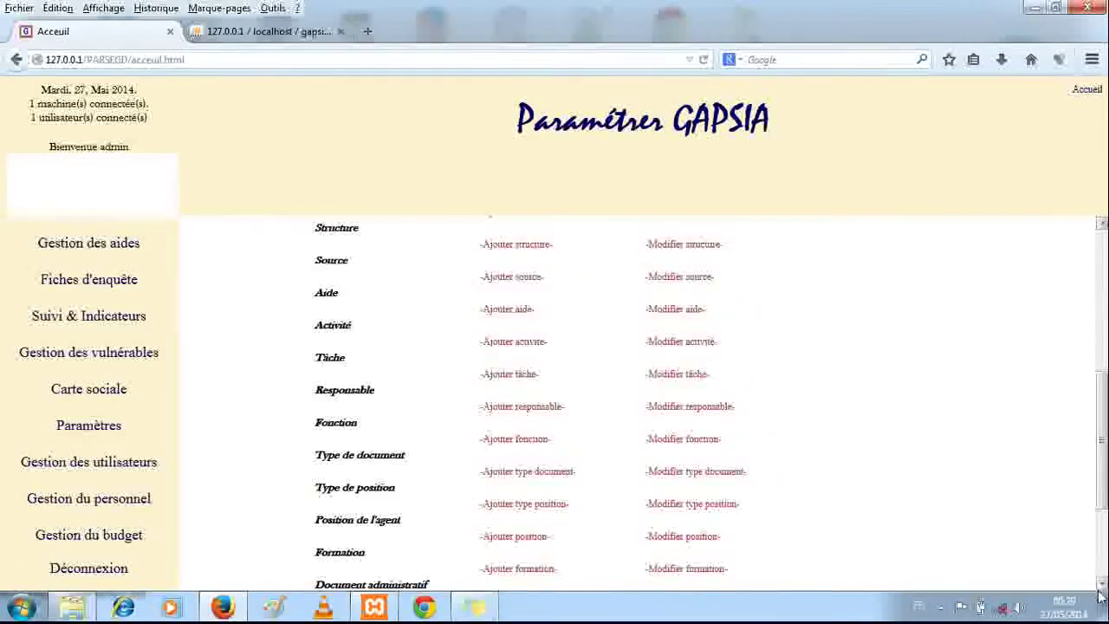
pyautogui.scroll(-3, 641, 403)
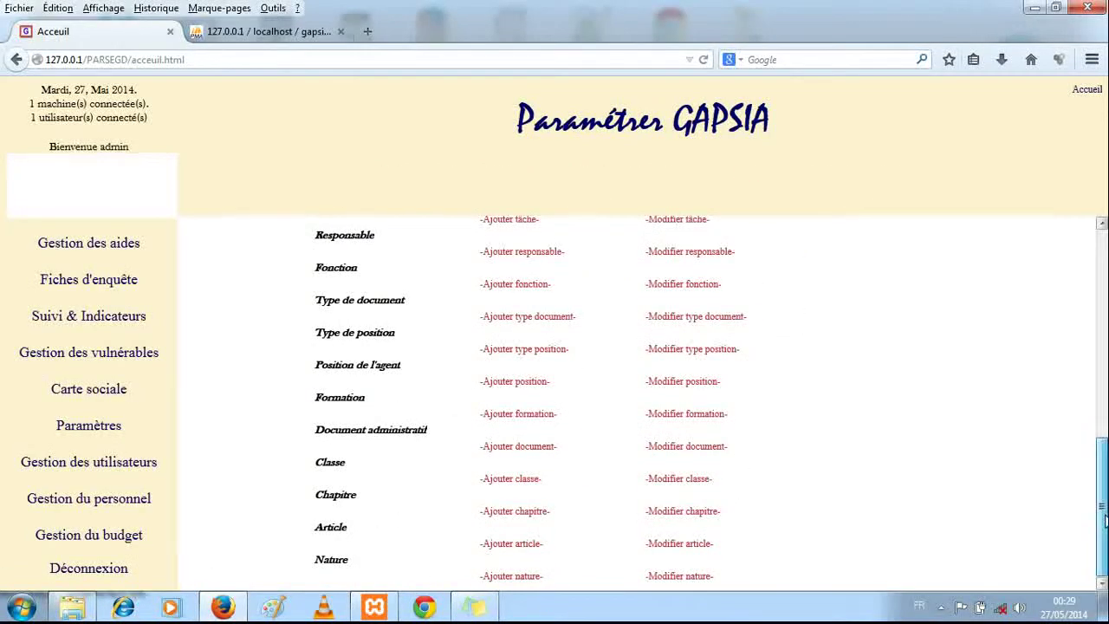
pyautogui.moveTo(1105, 544)
pyautogui.mouseDown()
pyautogui.moveTo(1105, 338)
pyautogui.moveTo(1104, 547)
pyautogui.mouseUp()
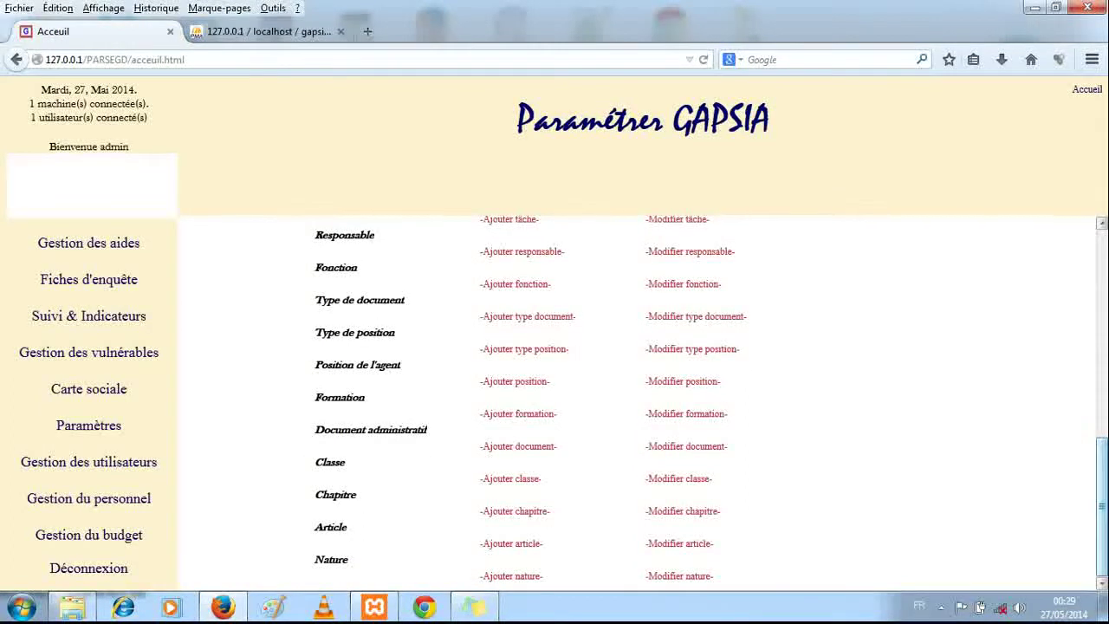
pyautogui.moveTo(1095, 520)
pyautogui.mouseDown()
pyautogui.moveTo(1103, 343)
pyautogui.moveTo(1103, 509)
pyautogui.mouseUp()
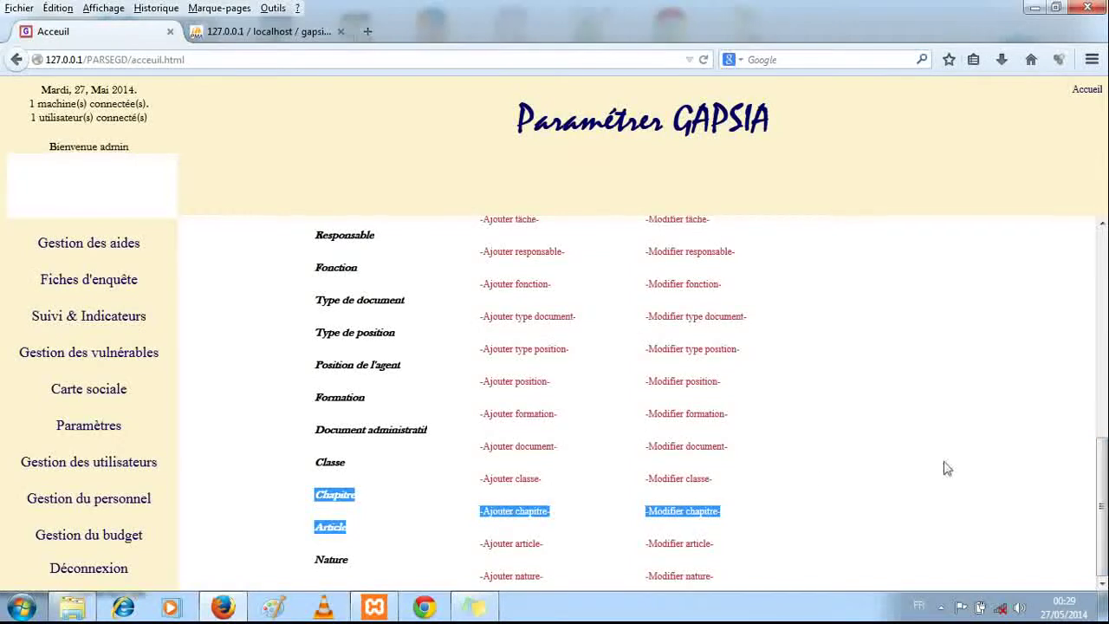
# Step: Run the requests-by-arrondissement search for Makélékélé, returning 5 requests
pyautogui.click(83, 246)
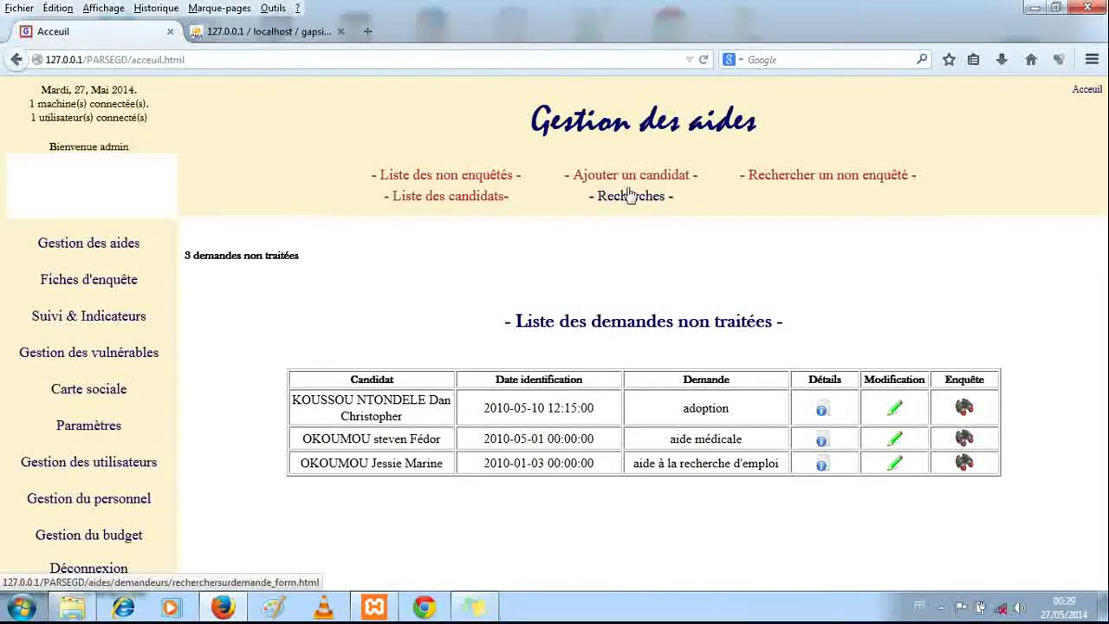
pyautogui.click(629, 194)
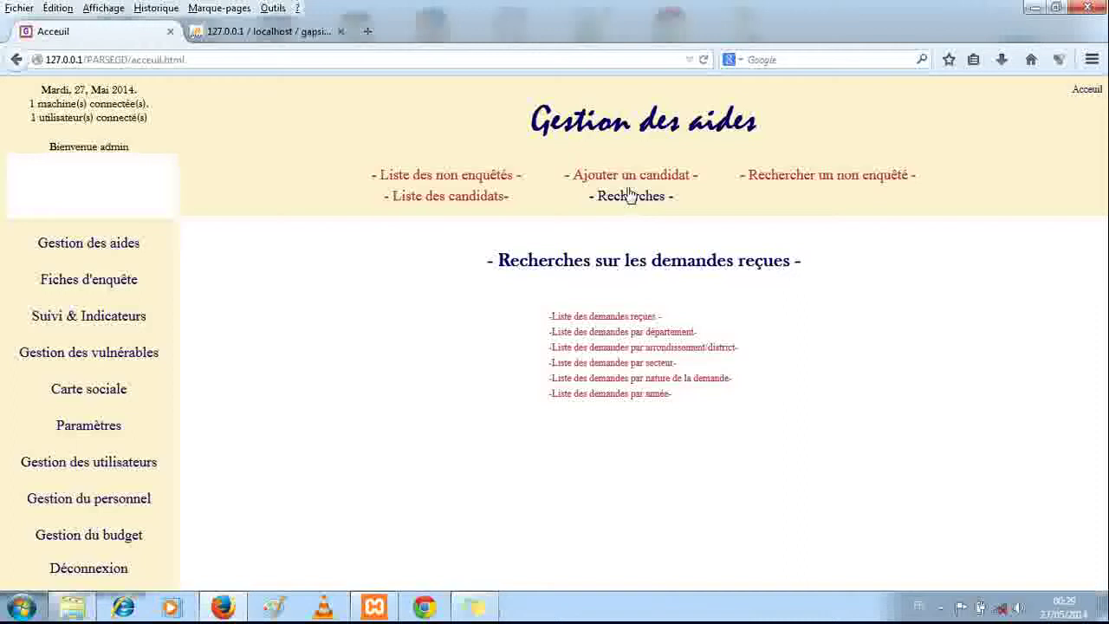
pyautogui.click(610, 348)
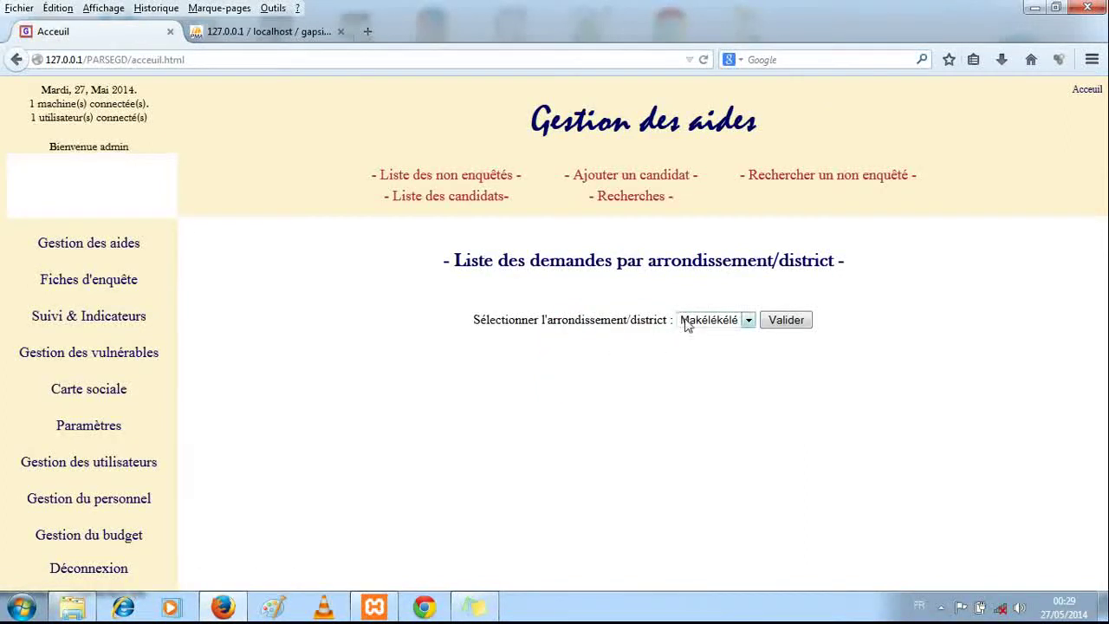
pyautogui.click(774, 325)
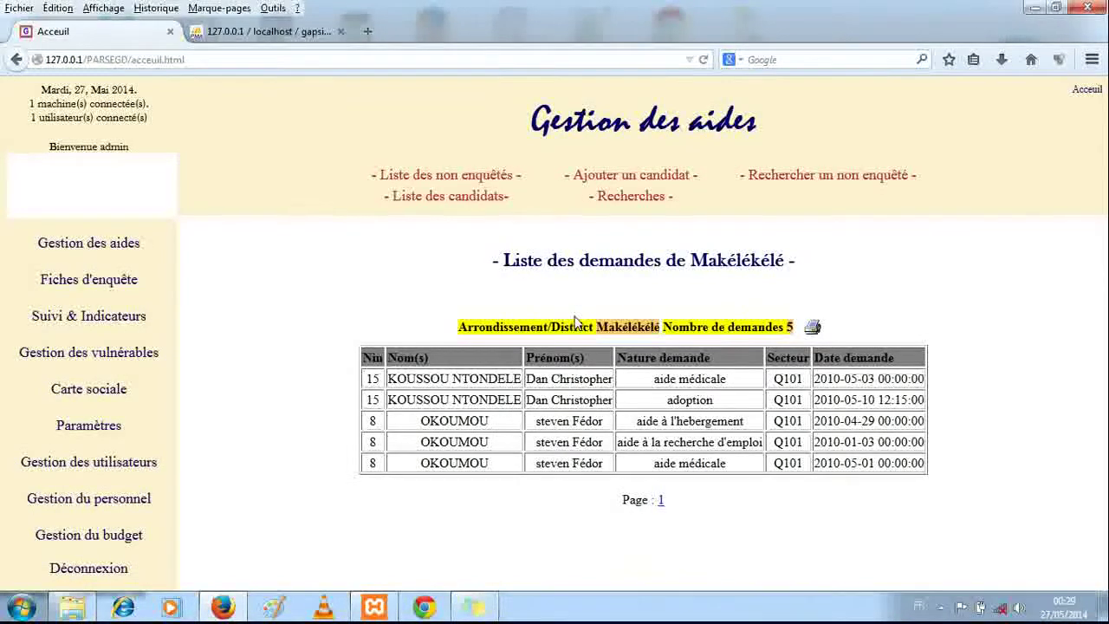
pyautogui.click(632, 207)
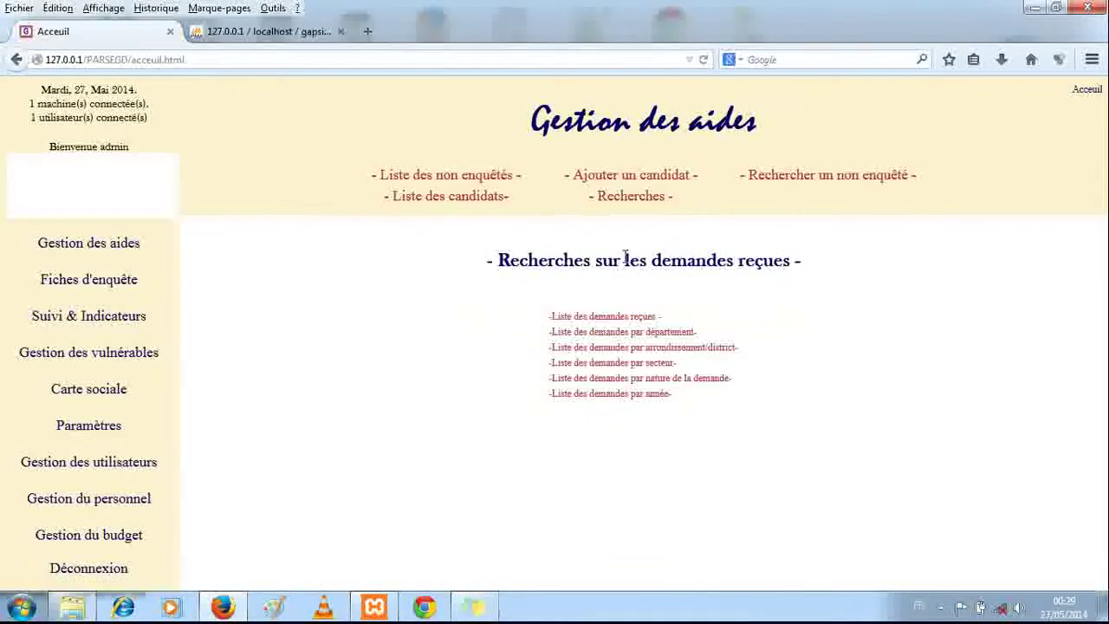
# Step: Browse the Fiches d'enquête searches for referred and surveyed persons, then reopen the requests searches
pyautogui.click(82, 280)
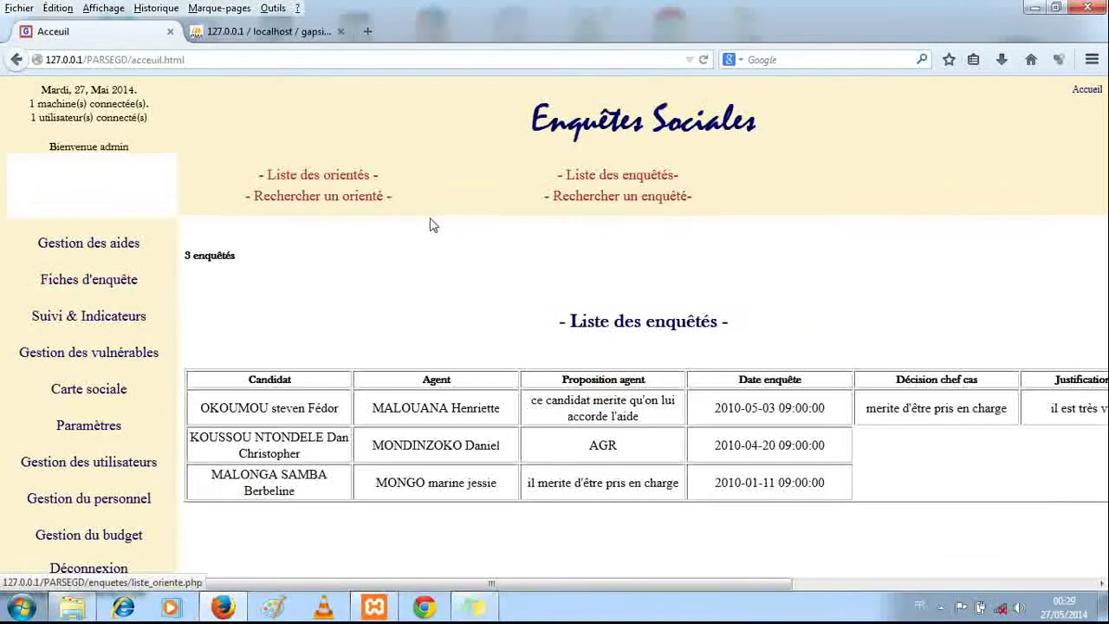
pyautogui.click(335, 198)
pyautogui.click(634, 201)
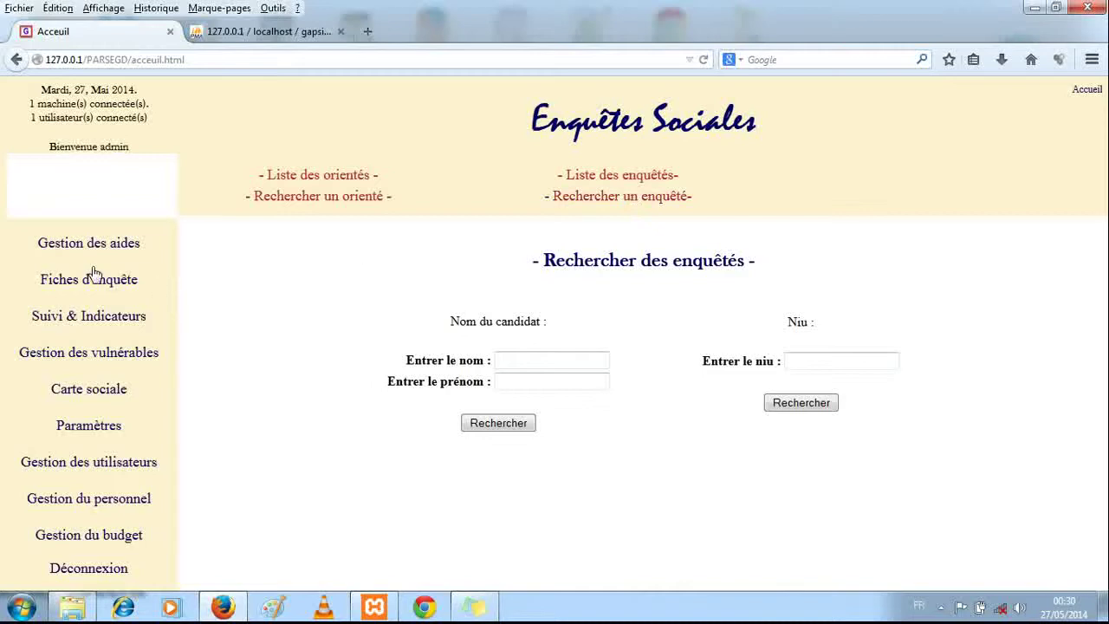
pyautogui.click(78, 245)
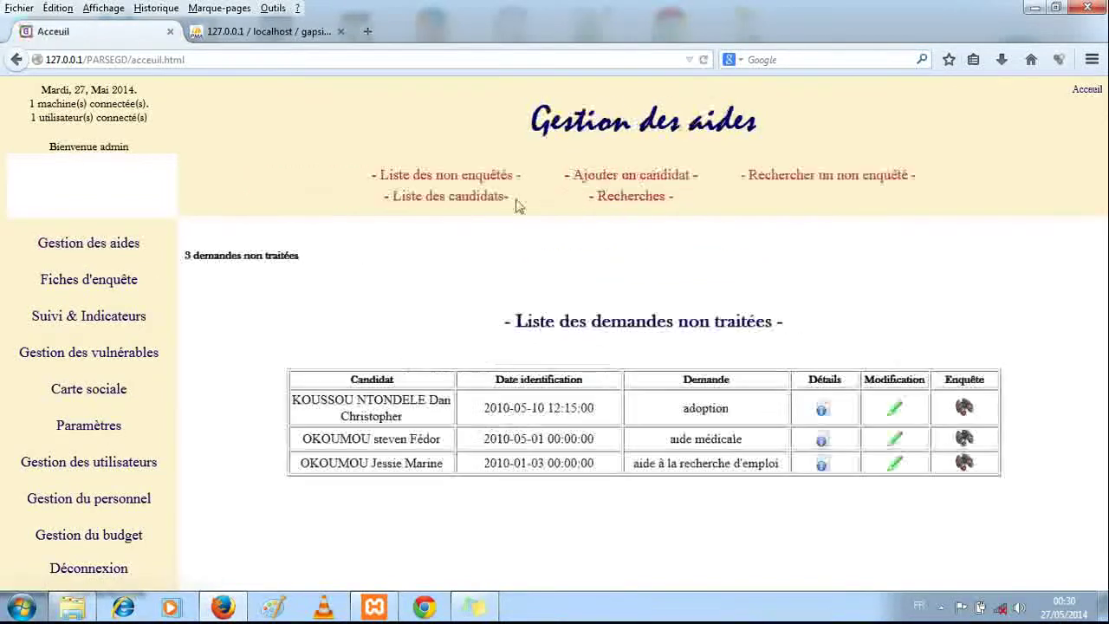
pyautogui.click(640, 201)
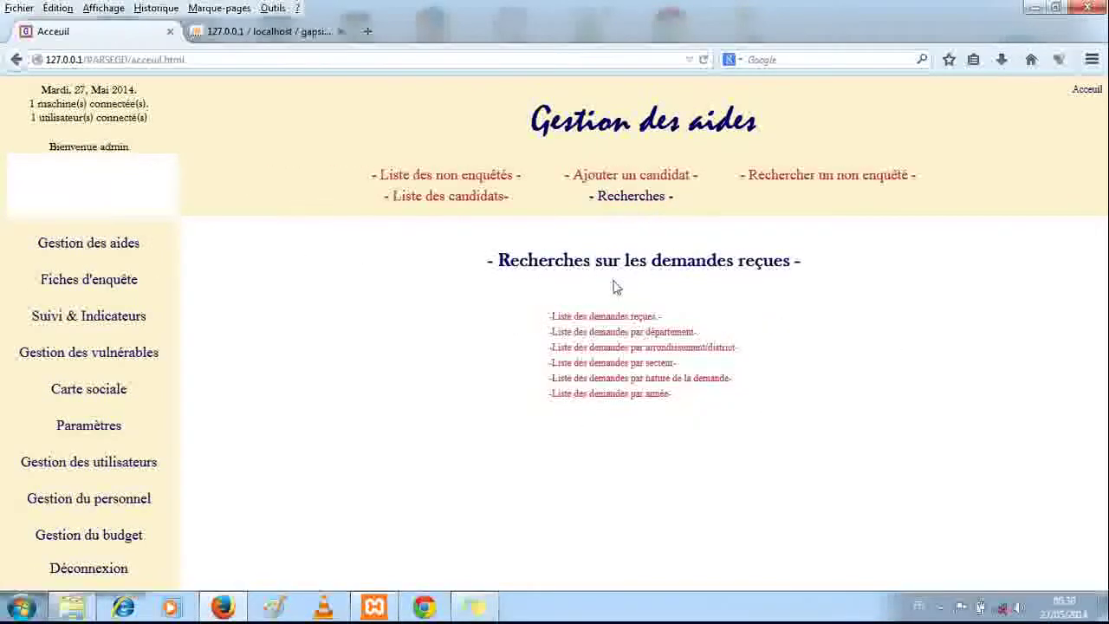
# Step: Run 'Liste des demandes par année' for 2010, listing 7 requests, then go to Suivi & Indicateurs
pyautogui.click(612, 396)
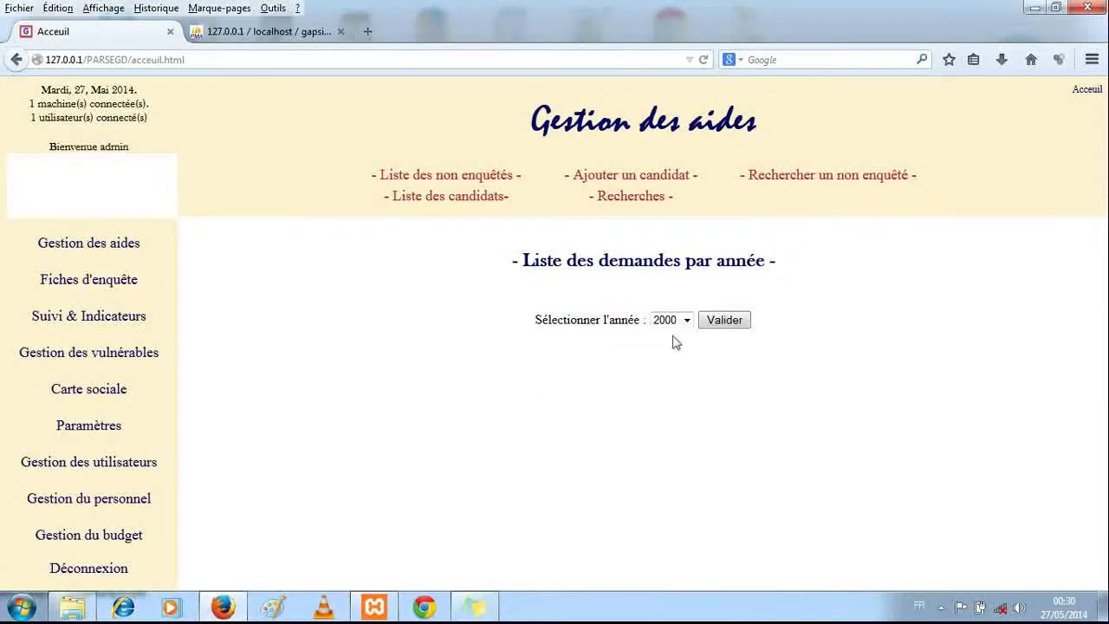
pyautogui.click(685, 319)
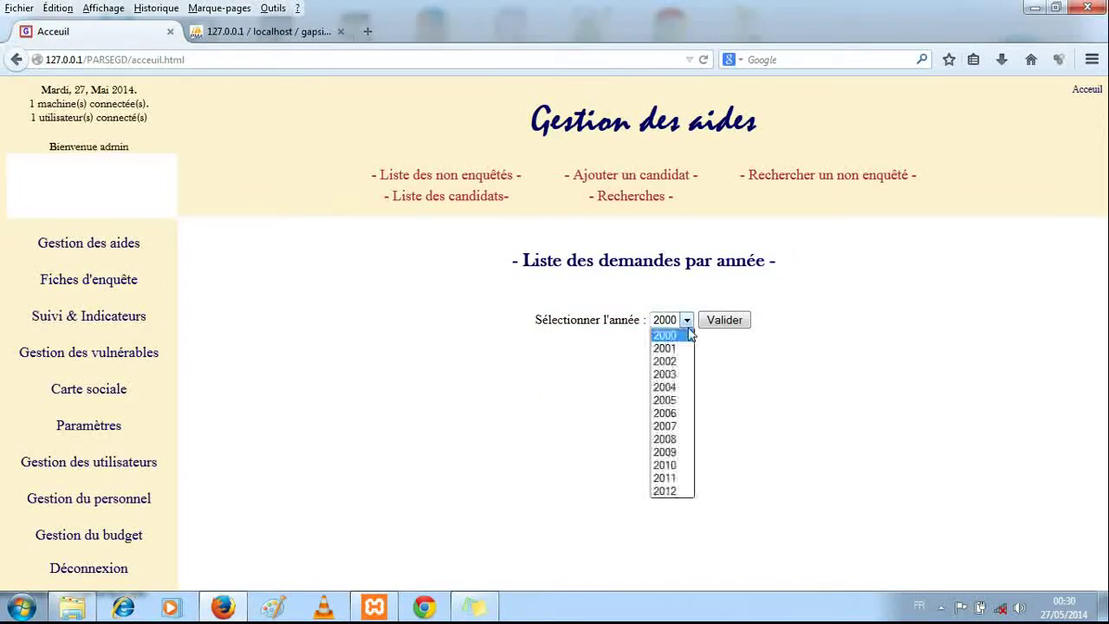
pyautogui.click(672, 466)
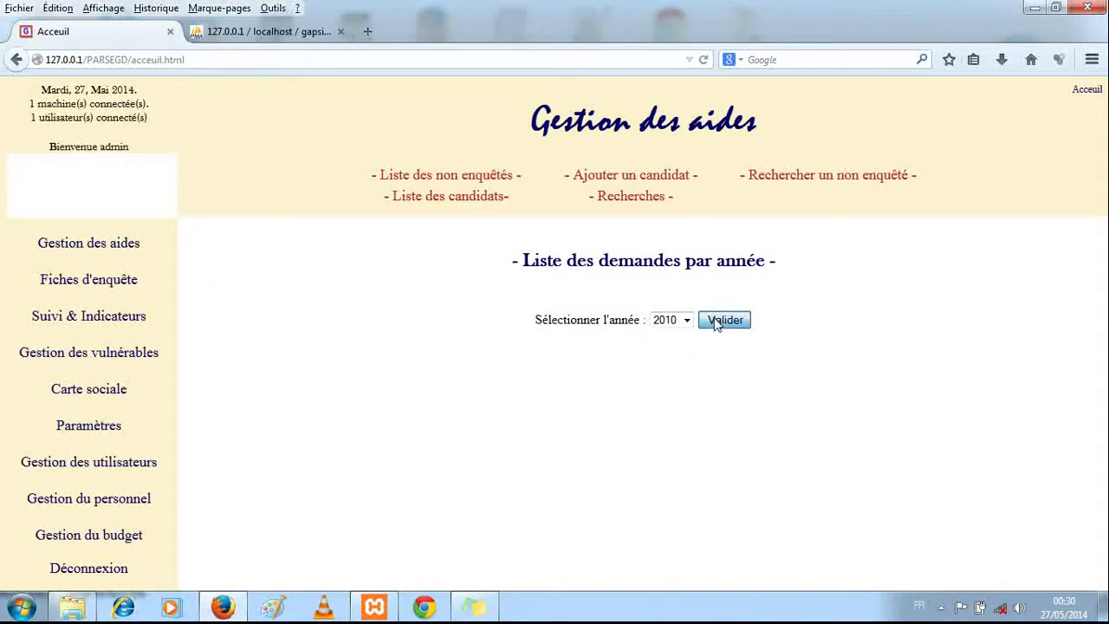
pyautogui.click(714, 320)
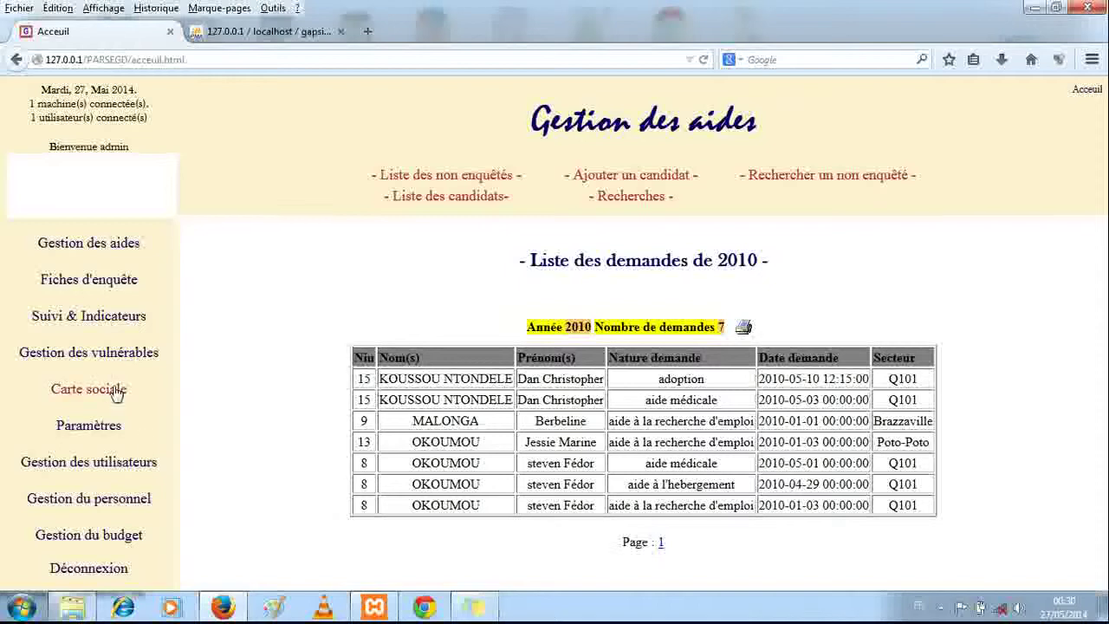
pyautogui.click(102, 326)
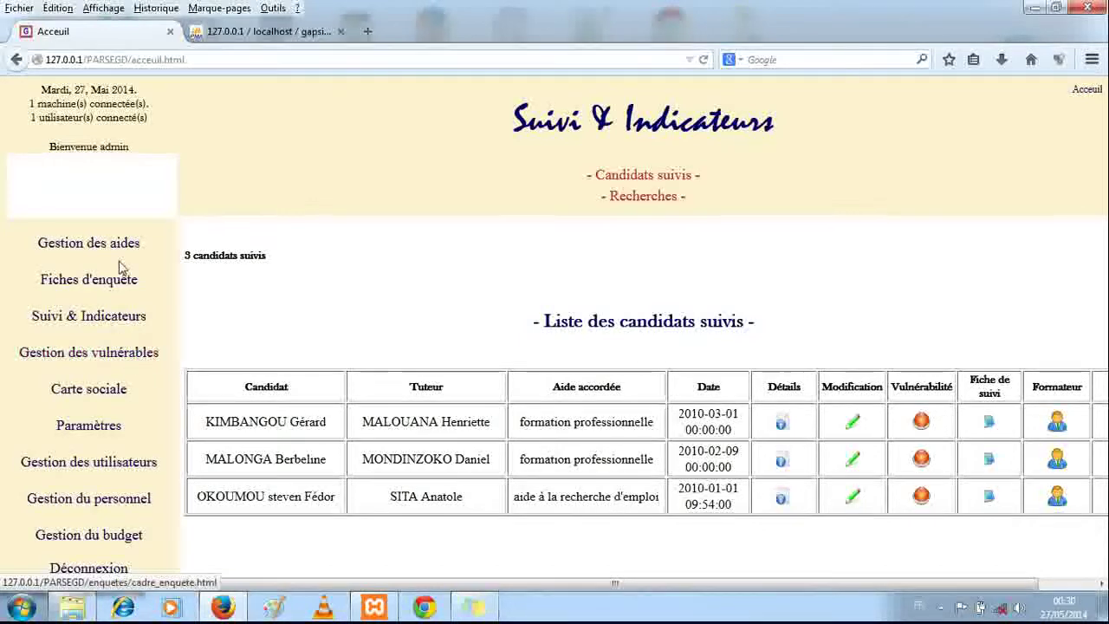
# Step: Open Fiches d'enquête, scroll right and start the vulnerability association for the niu 8 candidate
pyautogui.click(115, 358)
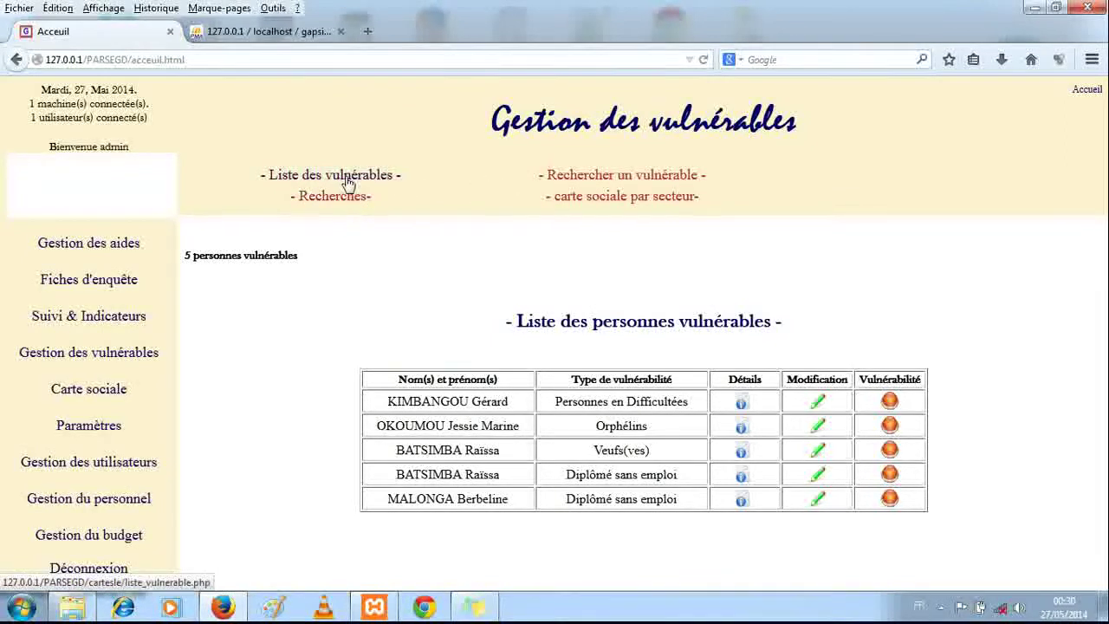
pyautogui.click(130, 248)
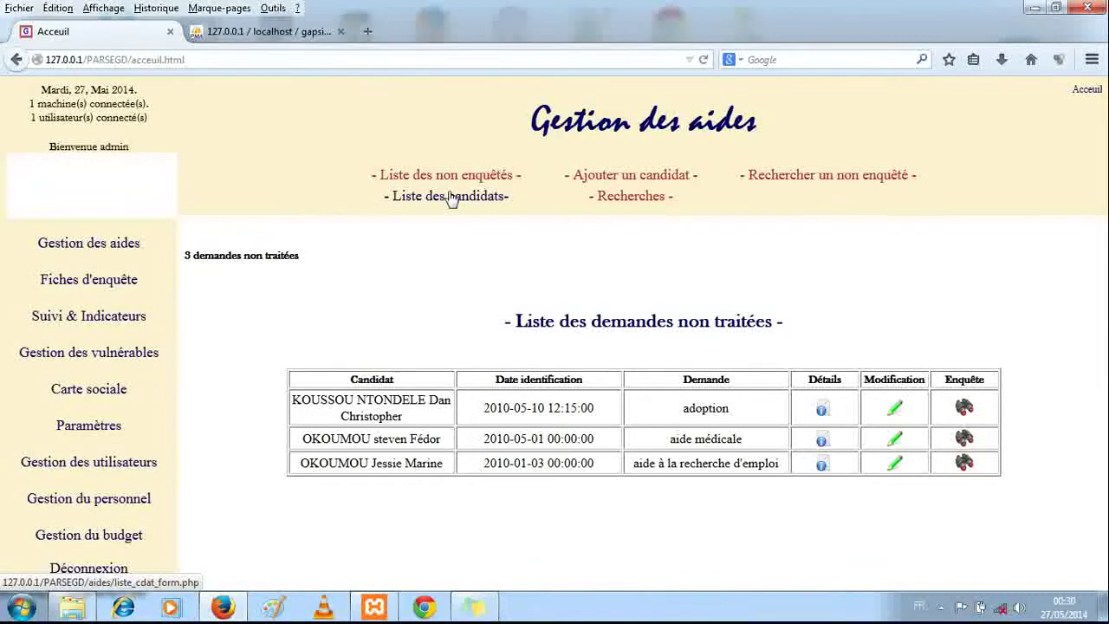
pyautogui.click(450, 197)
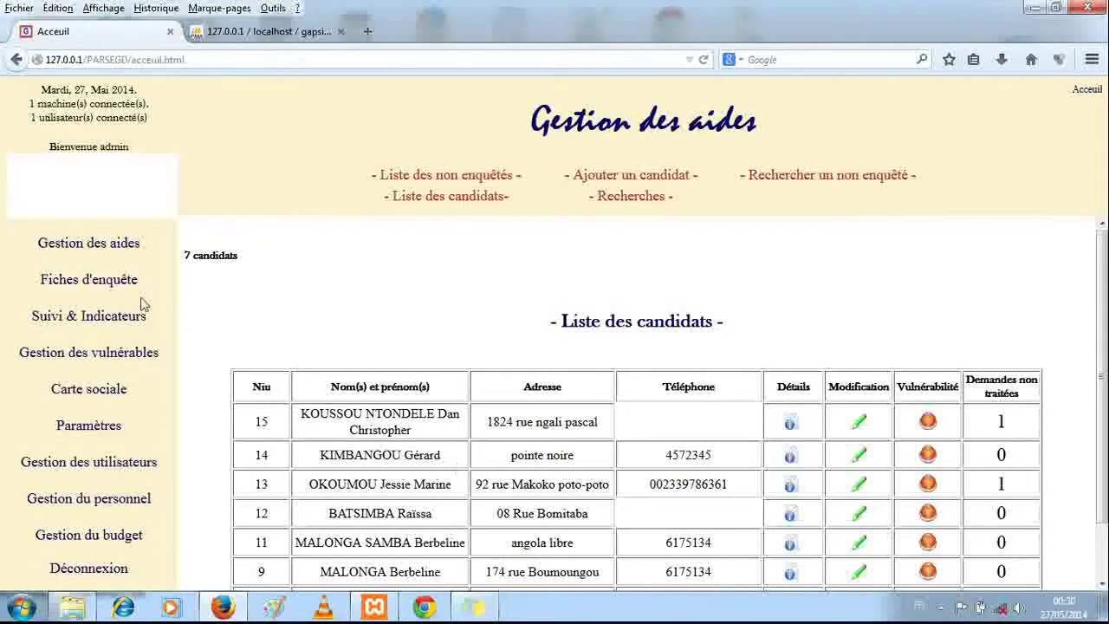
pyautogui.click(94, 282)
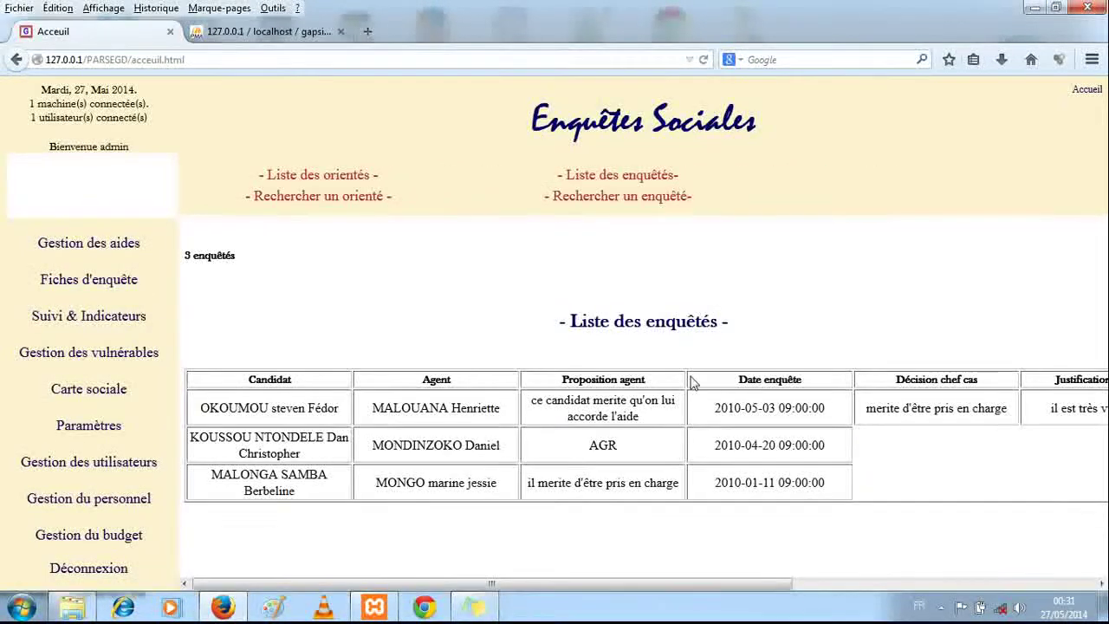
pyautogui.moveTo(780, 583); pyautogui.dragTo(1096, 592)
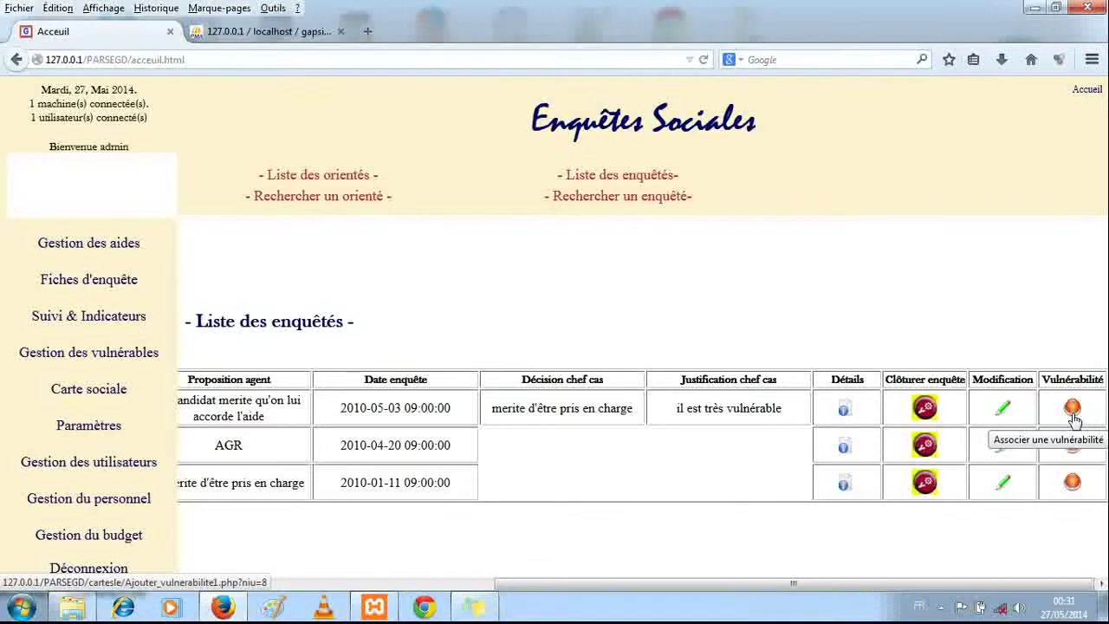
pyautogui.click(1072, 409)
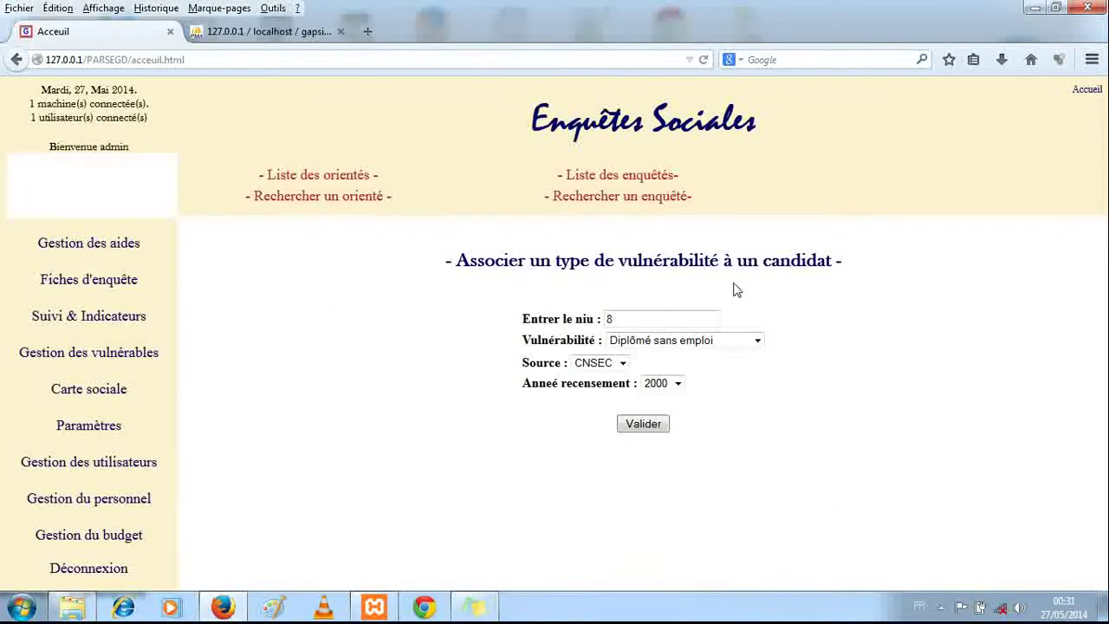
# Step: Try Filles mères as the vulnerability with CNSEC as source, then view the 3 followed candidates unsaved
pyautogui.click(756, 341)
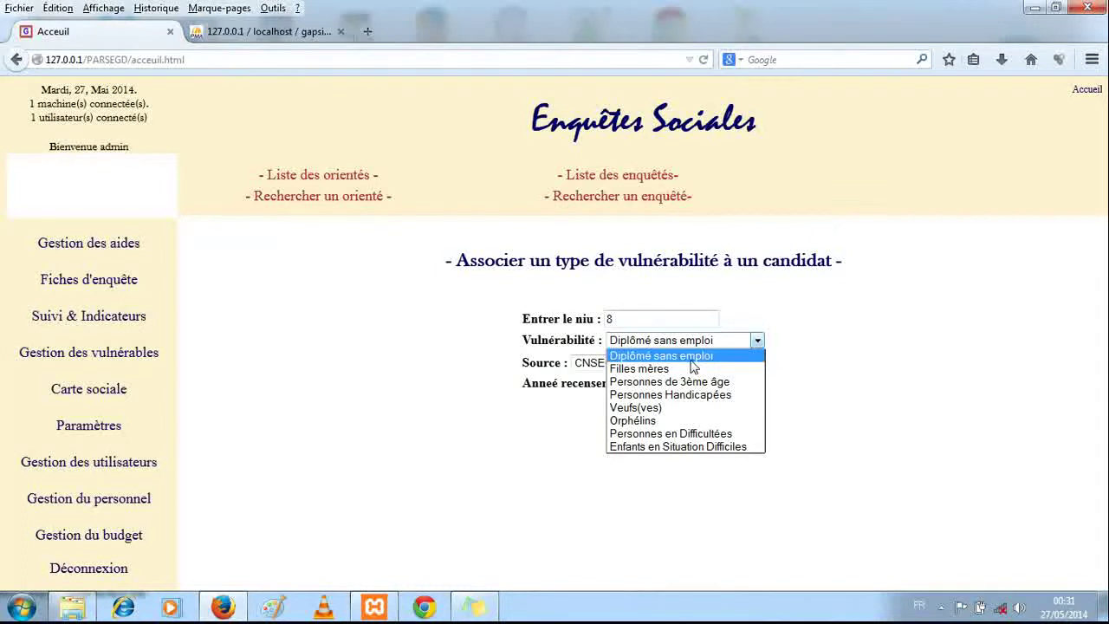
pyautogui.click(683, 372)
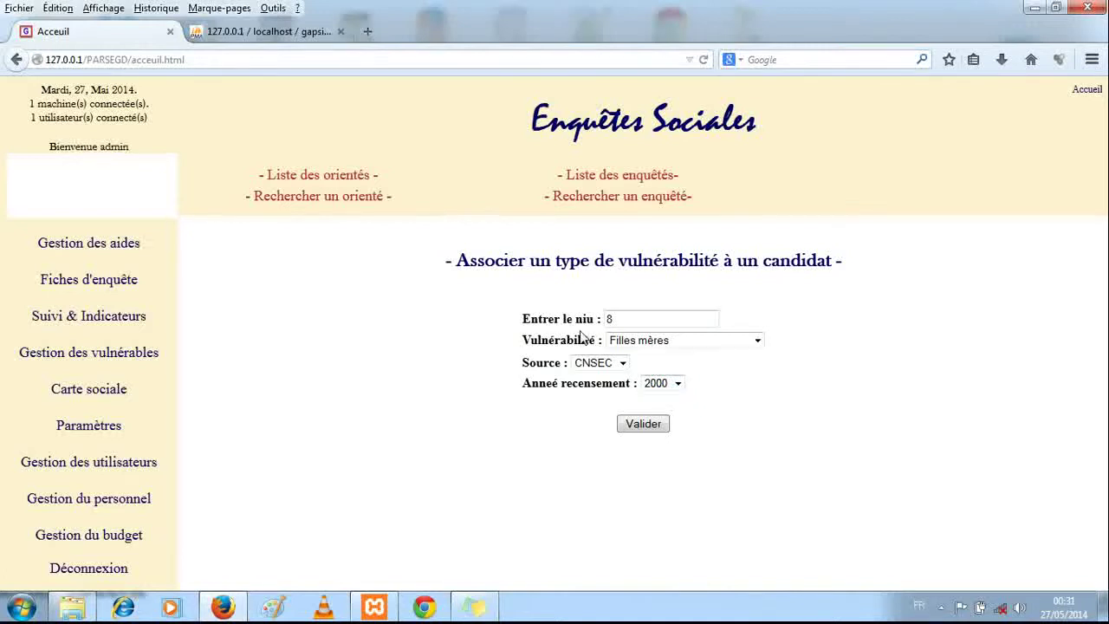
pyautogui.click(622, 363)
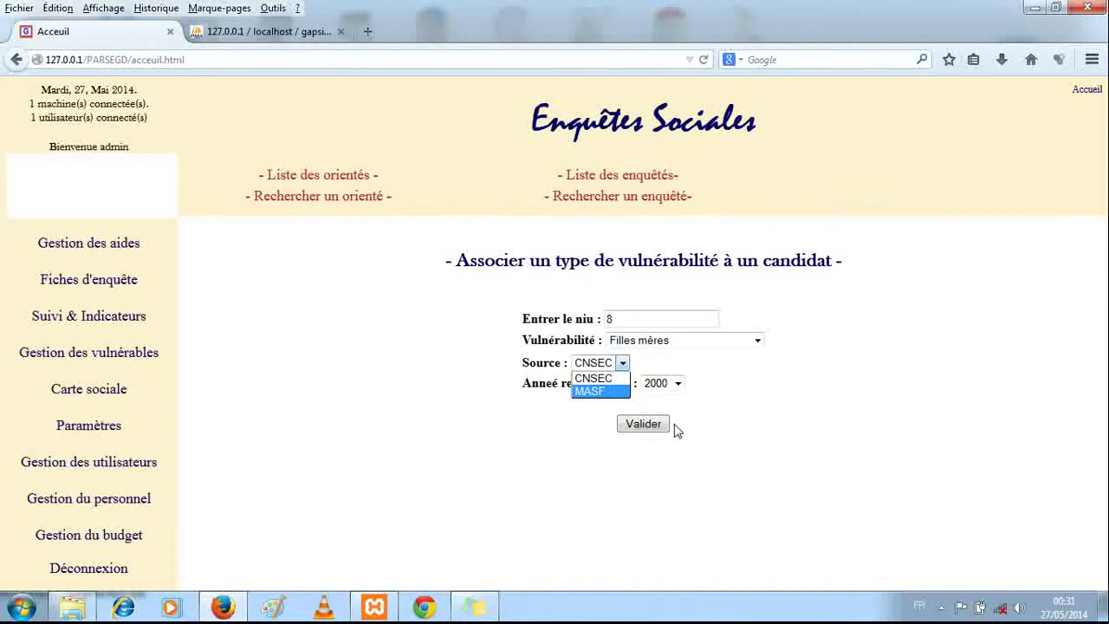
pyautogui.click(664, 457)
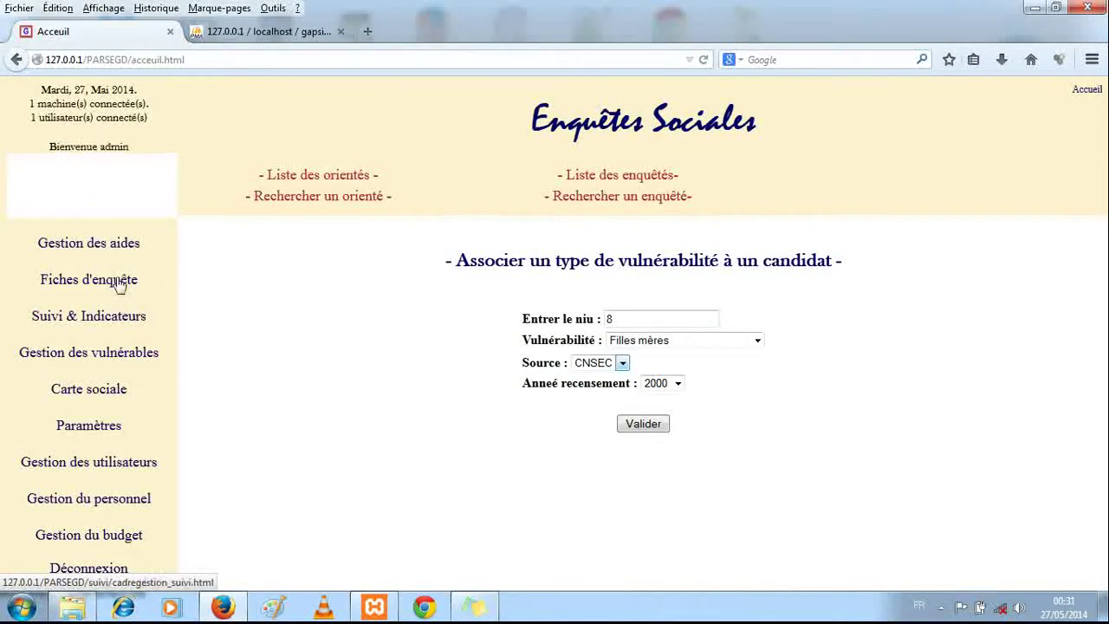
pyautogui.click(124, 316)
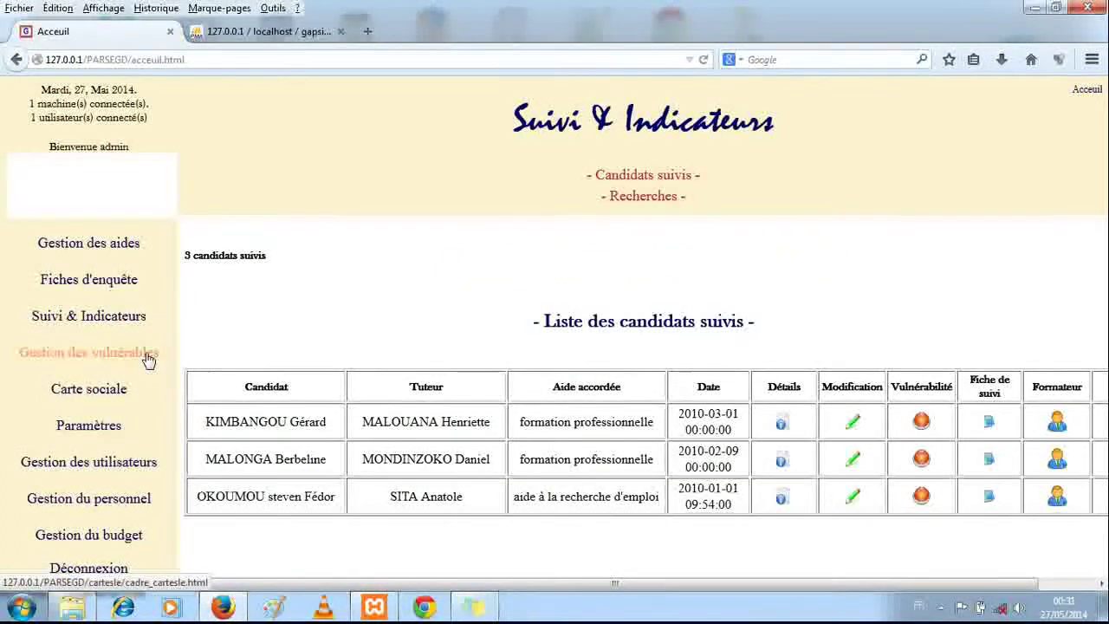
# Step: Open Gestion des vulnérables and display its Recherches page listing six available searches
pyautogui.click(147, 355)
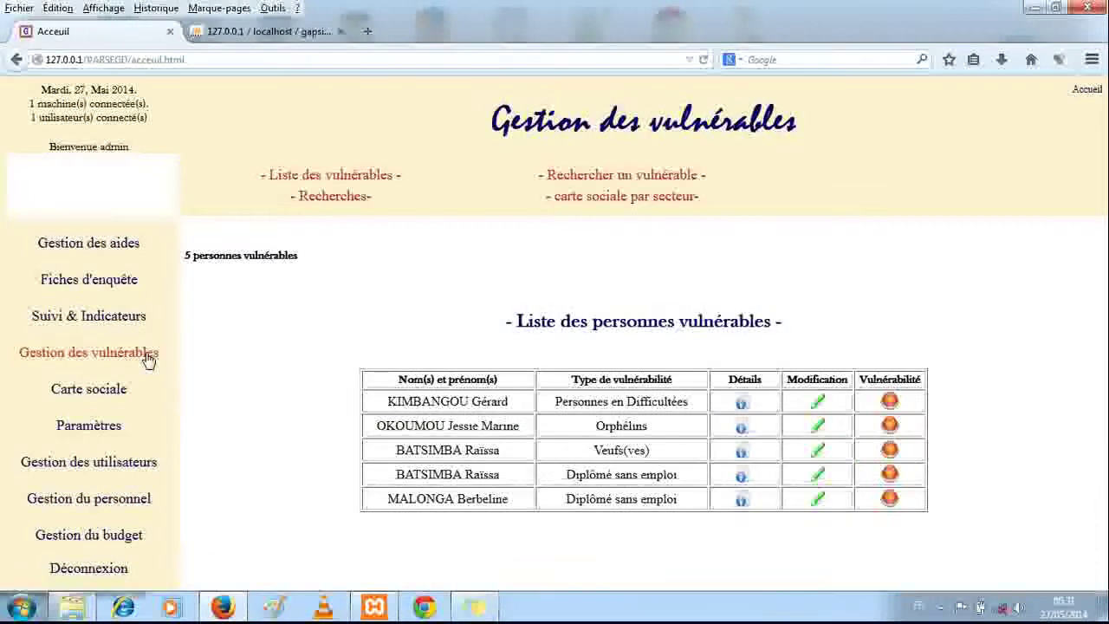
pyautogui.click(373, 178)
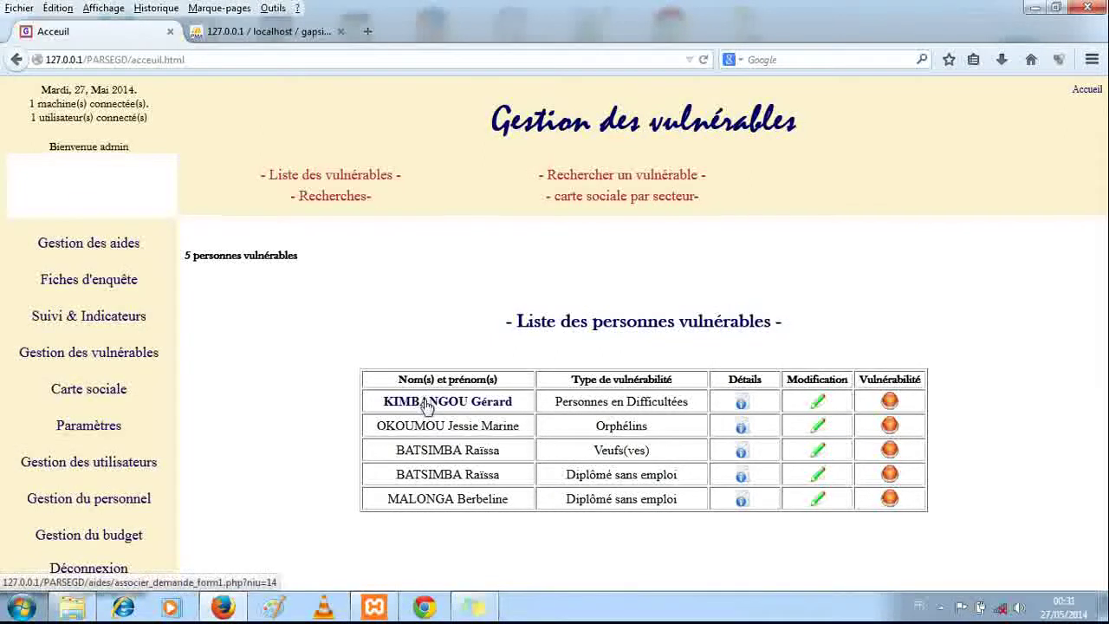
pyautogui.click(348, 207)
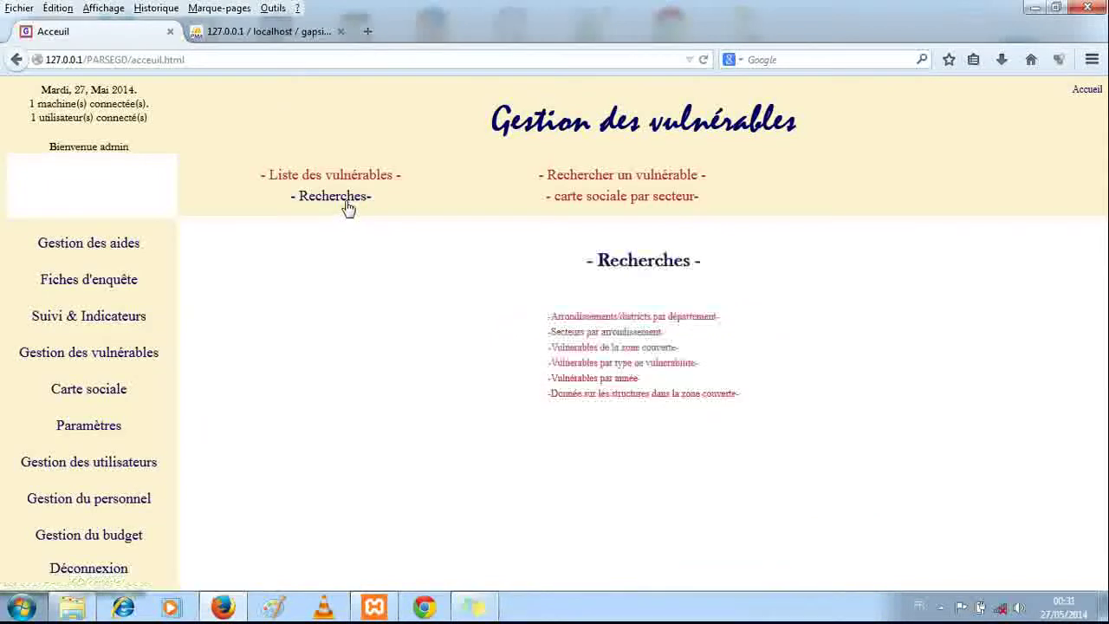
# Step: List the vulnerable persons of the covered zone for the Brazzaville department
pyautogui.click(614, 347)
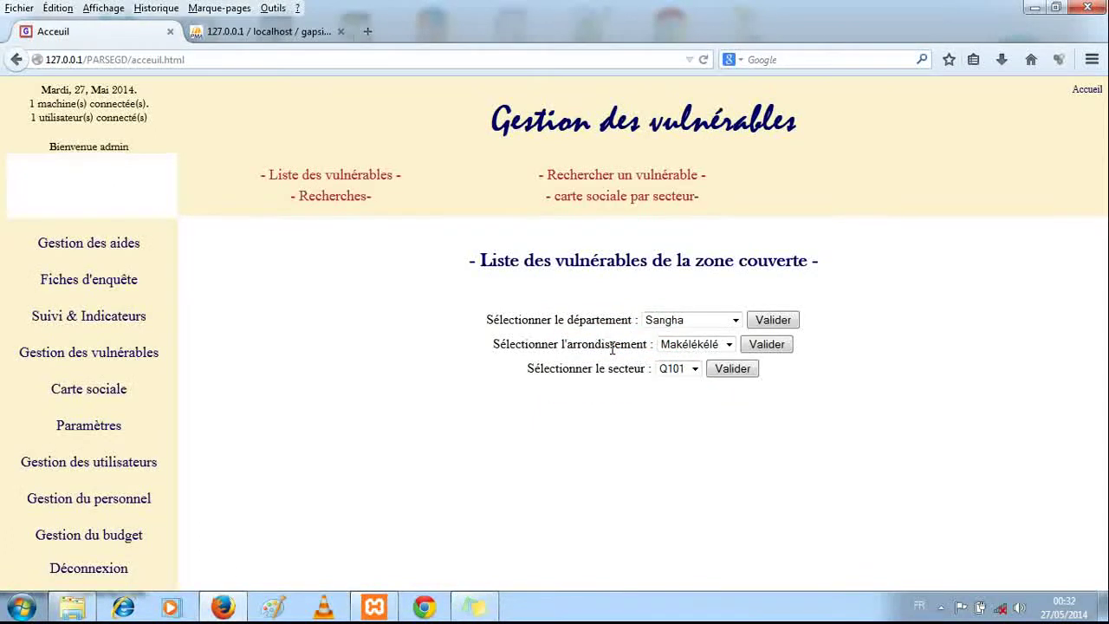
pyautogui.click(676, 326)
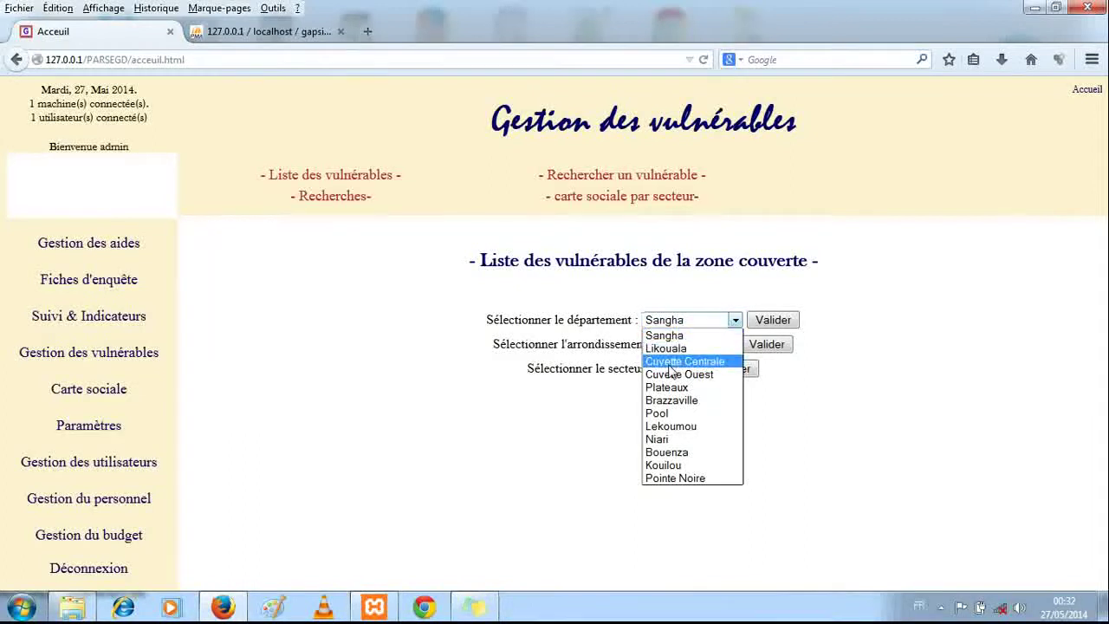
pyautogui.click(663, 400)
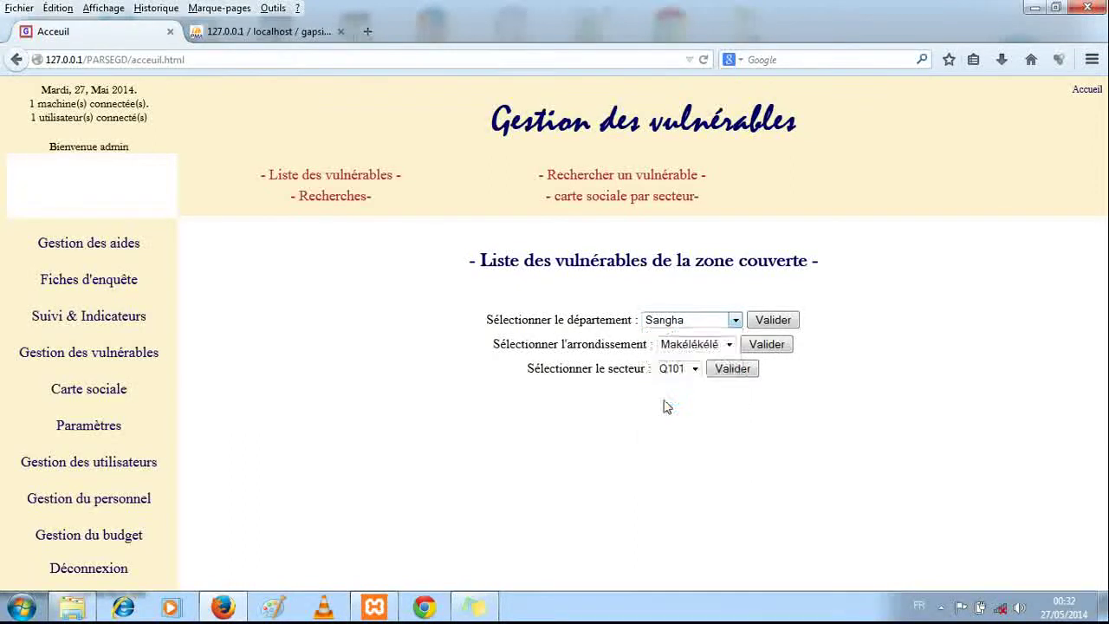
pyautogui.click(767, 321)
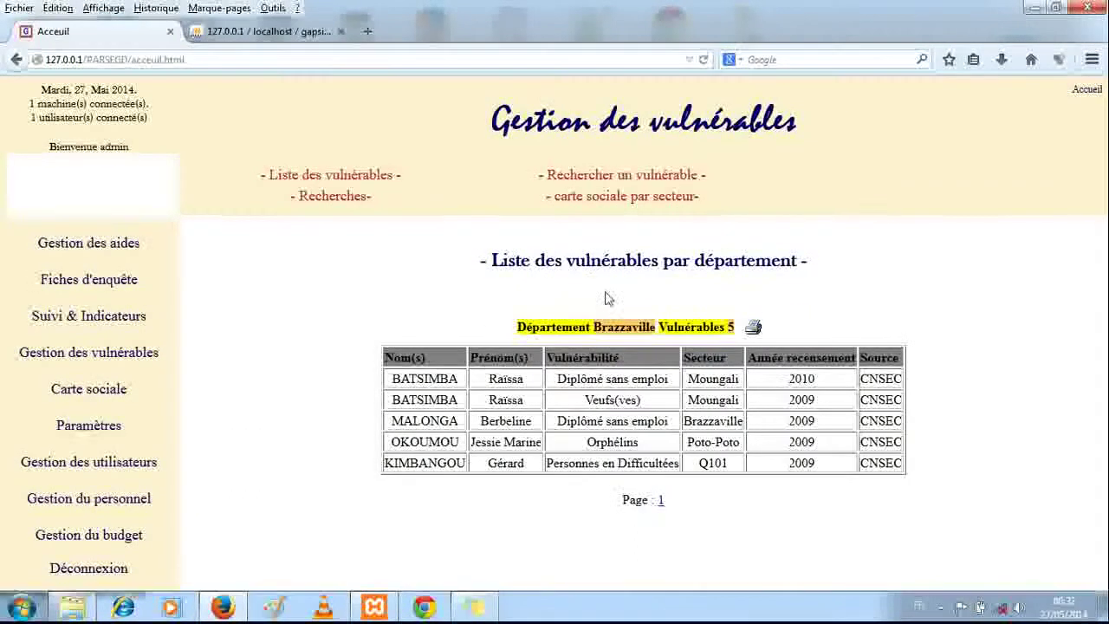
pyautogui.click(354, 199)
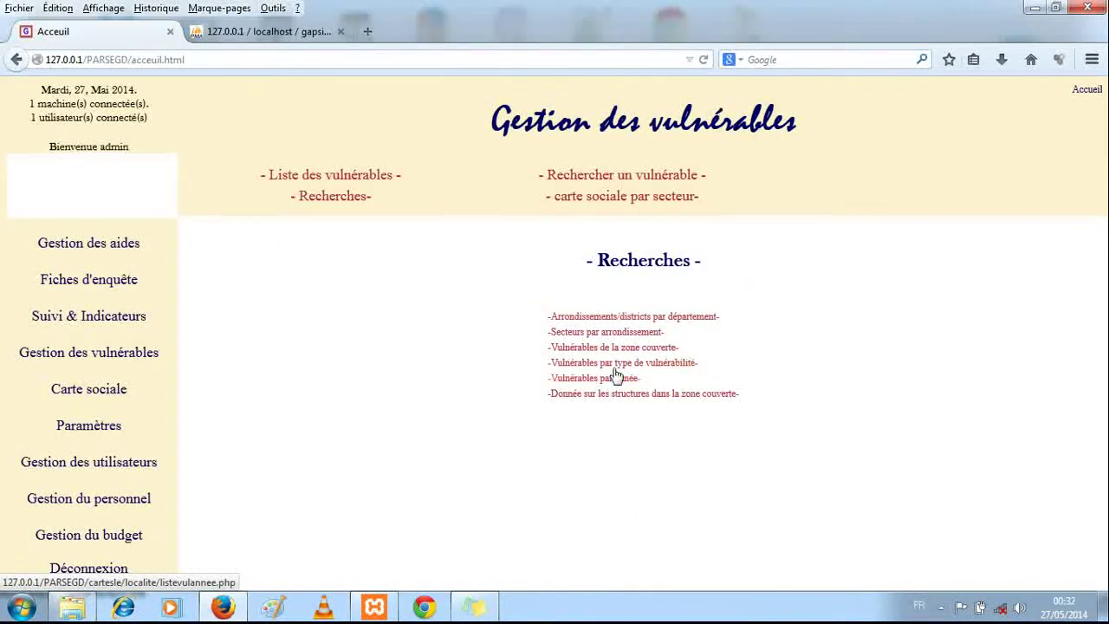
# Step: Search vulnerable persons of type Filles mères, finding none, then bring up the search form
pyautogui.click(619, 370)
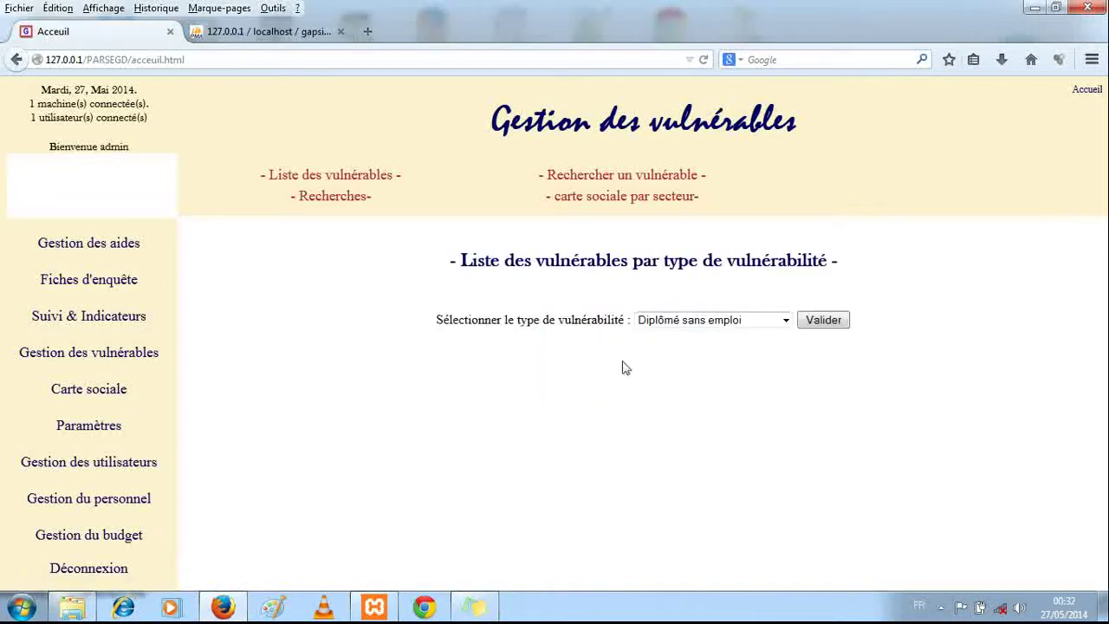
pyautogui.click(673, 323)
pyautogui.click(680, 348)
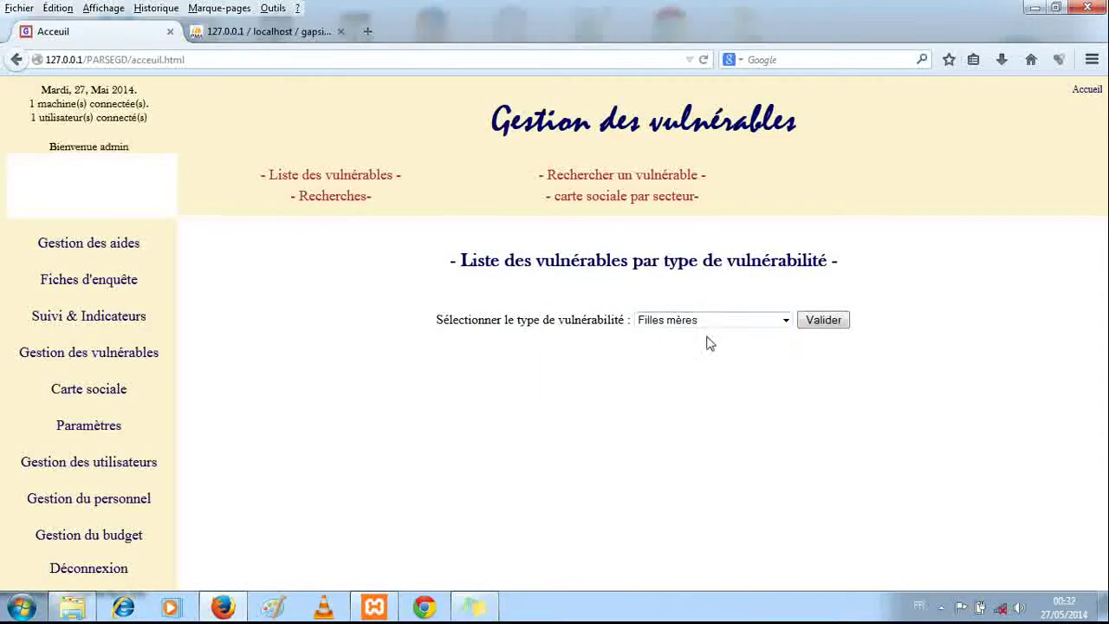
pyautogui.click(822, 320)
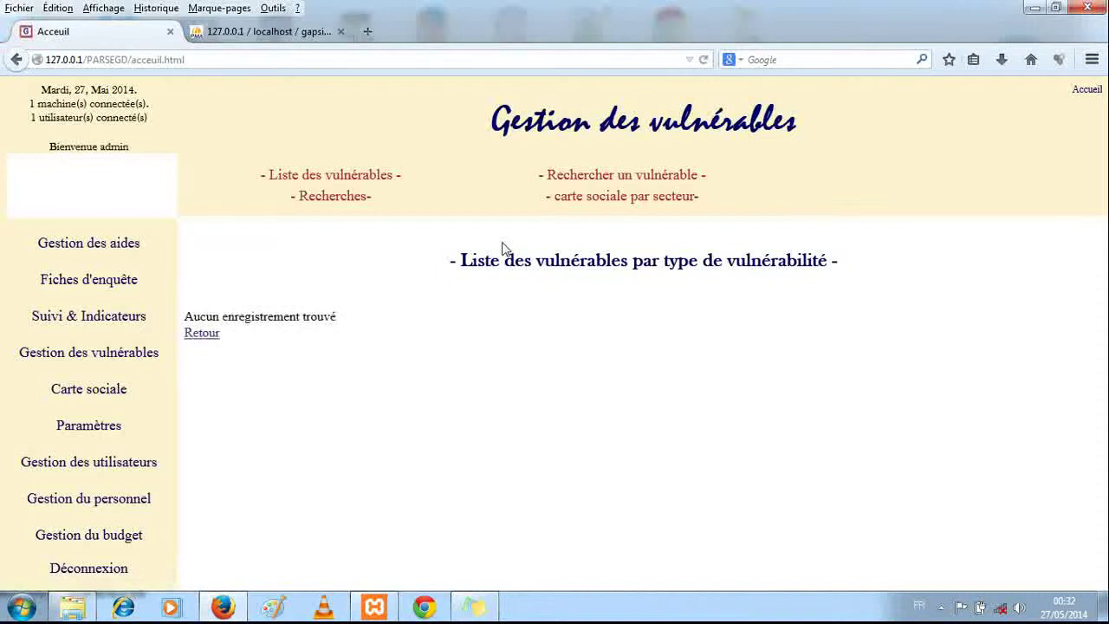
pyautogui.click(584, 175)
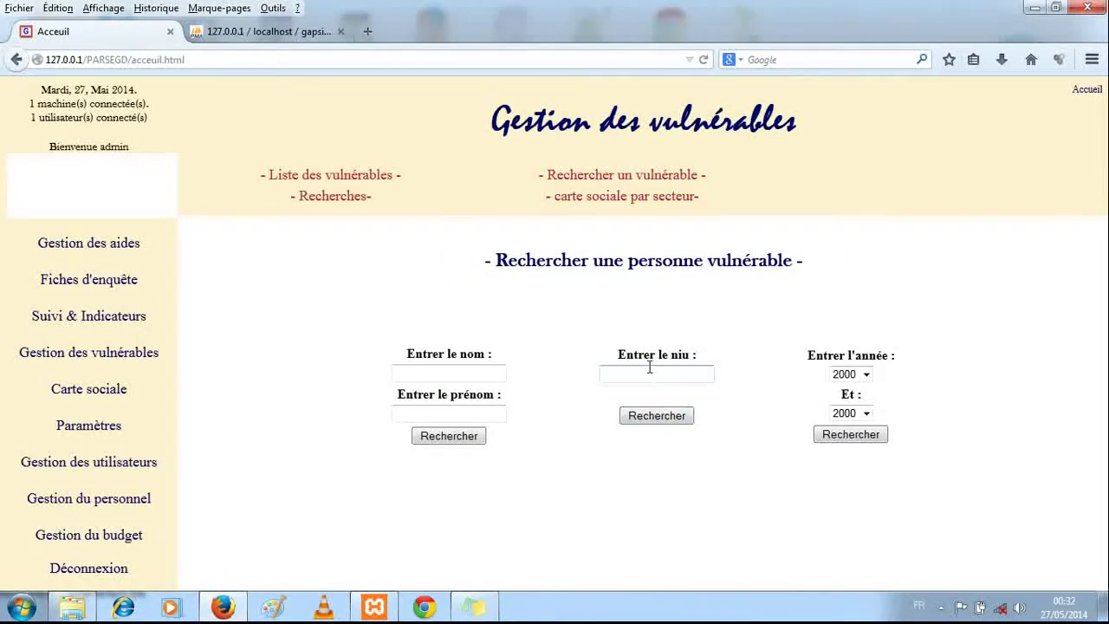
# Step: Find the vulnerable person with niu 14 (one match in Difficultées), then open the carte sociale synthesis
pyautogui.click(367, 177)
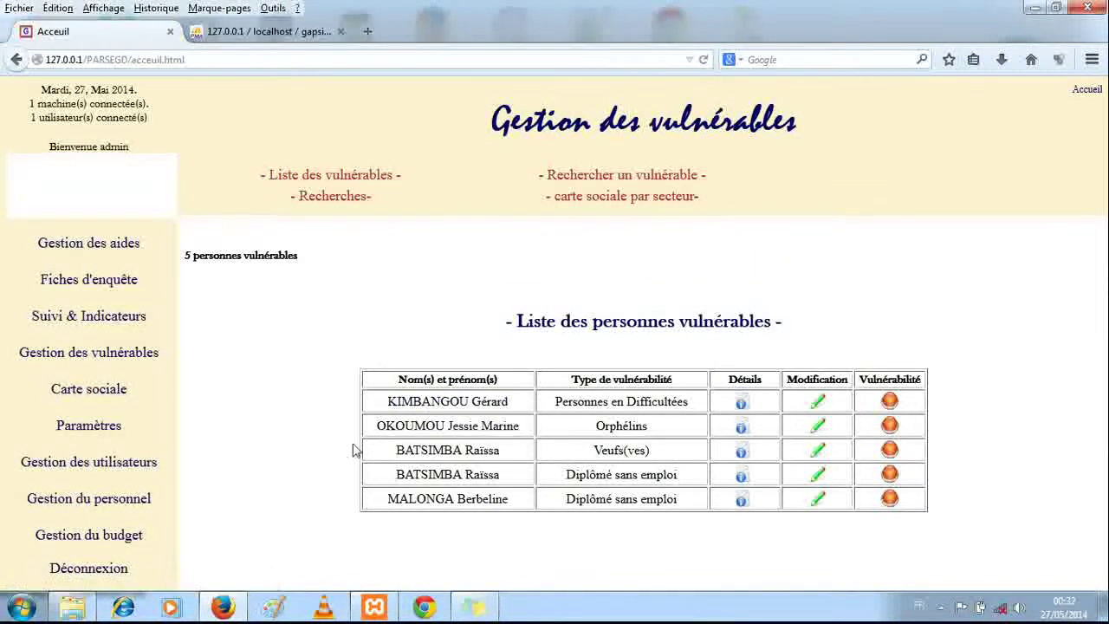
pyautogui.click(611, 176)
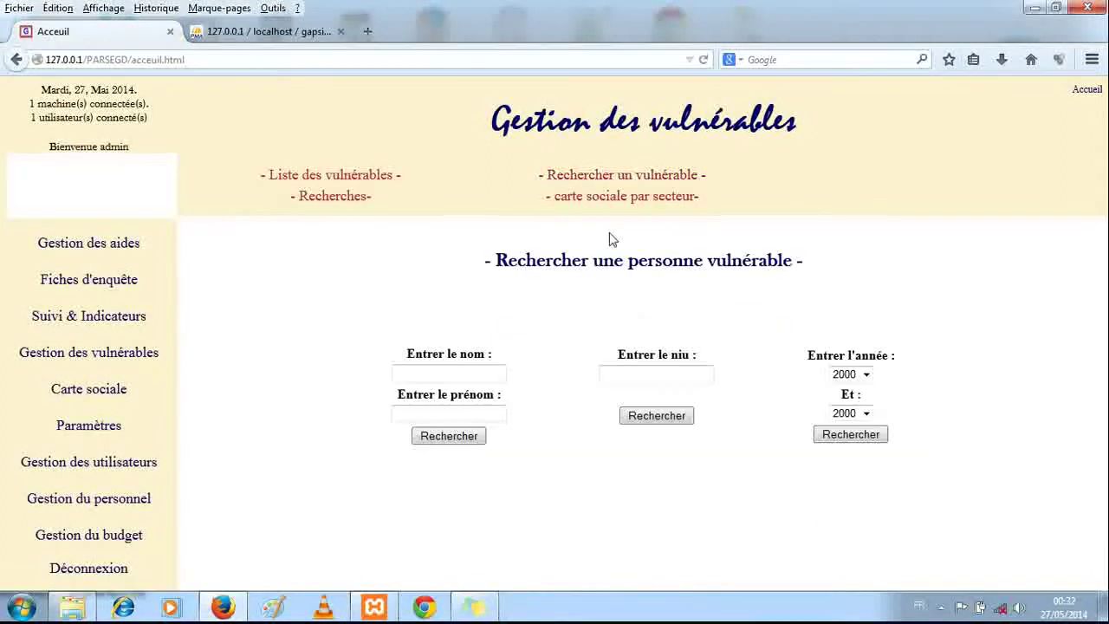
pyautogui.click(632, 373)
pyautogui.write('14')
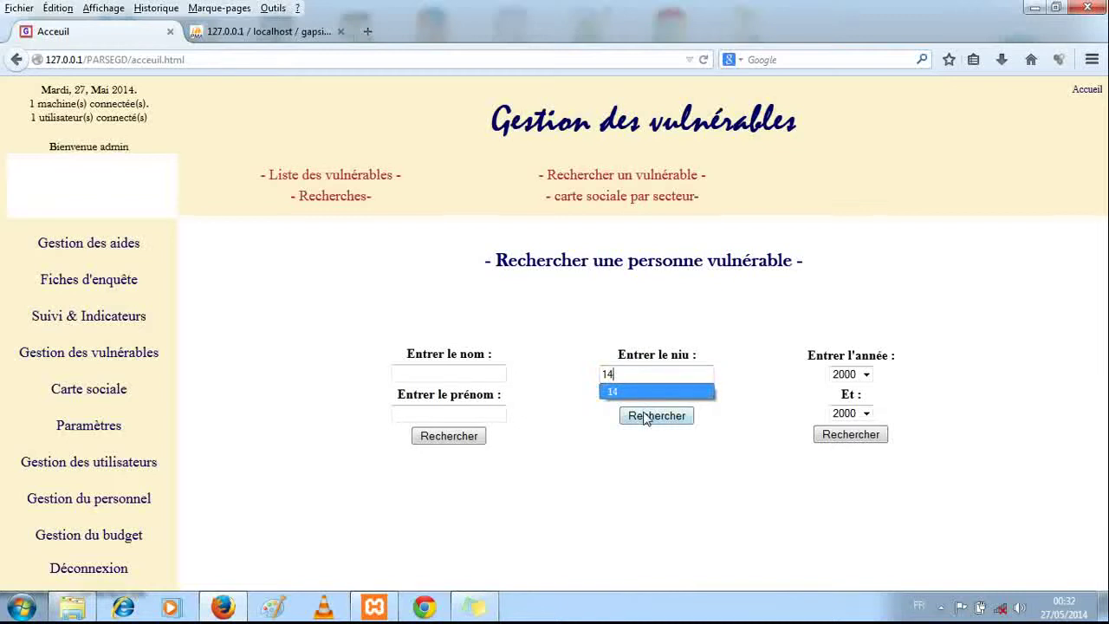
pyautogui.click(650, 416)
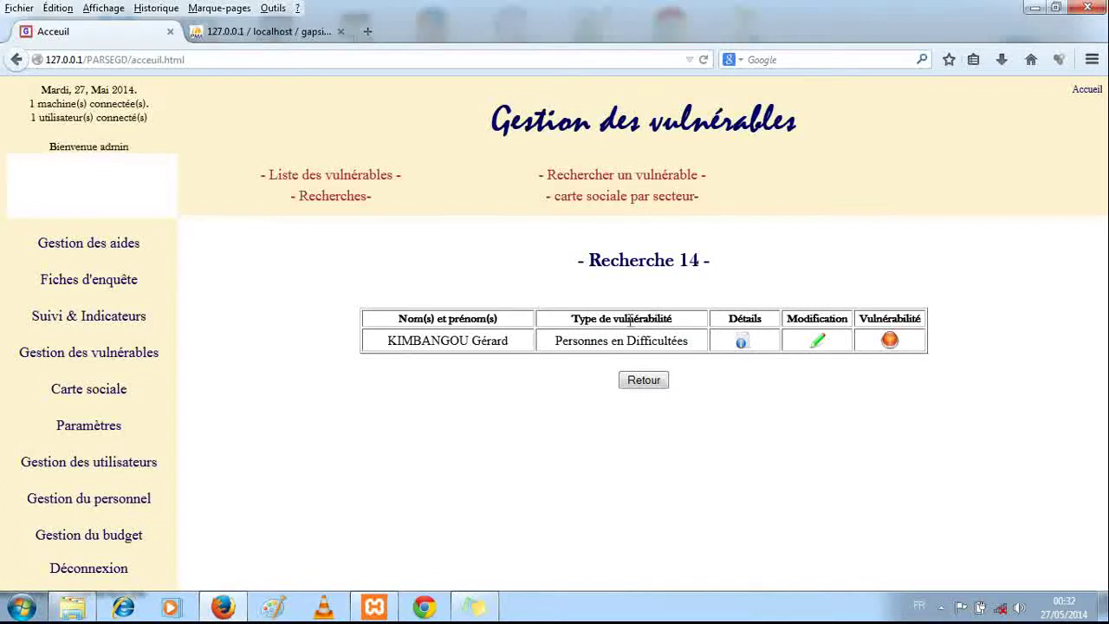
pyautogui.click(601, 203)
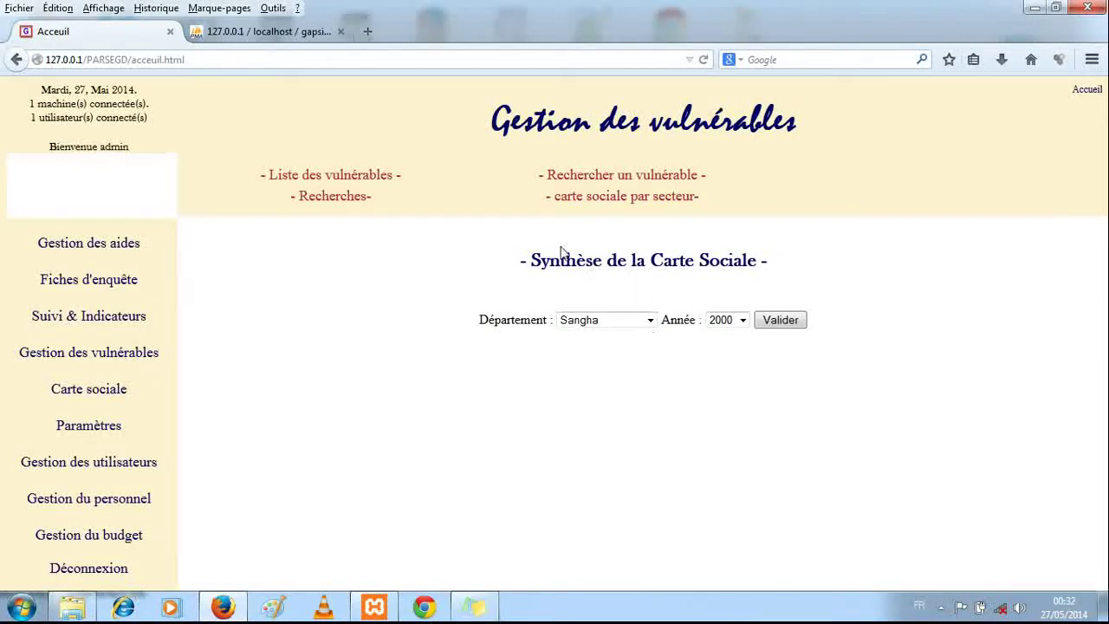
# Step: Generate the sector synthesis for Brazzaville, year 2010, showing all Q101–Q110 counts at 0
pyautogui.click(649, 321)
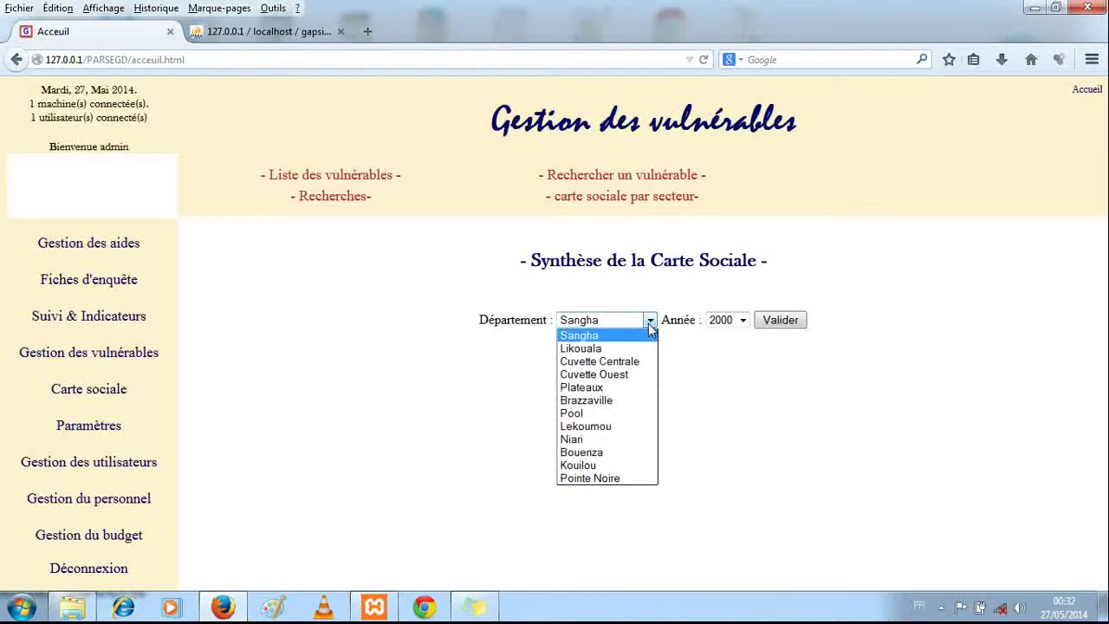
pyautogui.click(620, 400)
pyautogui.click(741, 321)
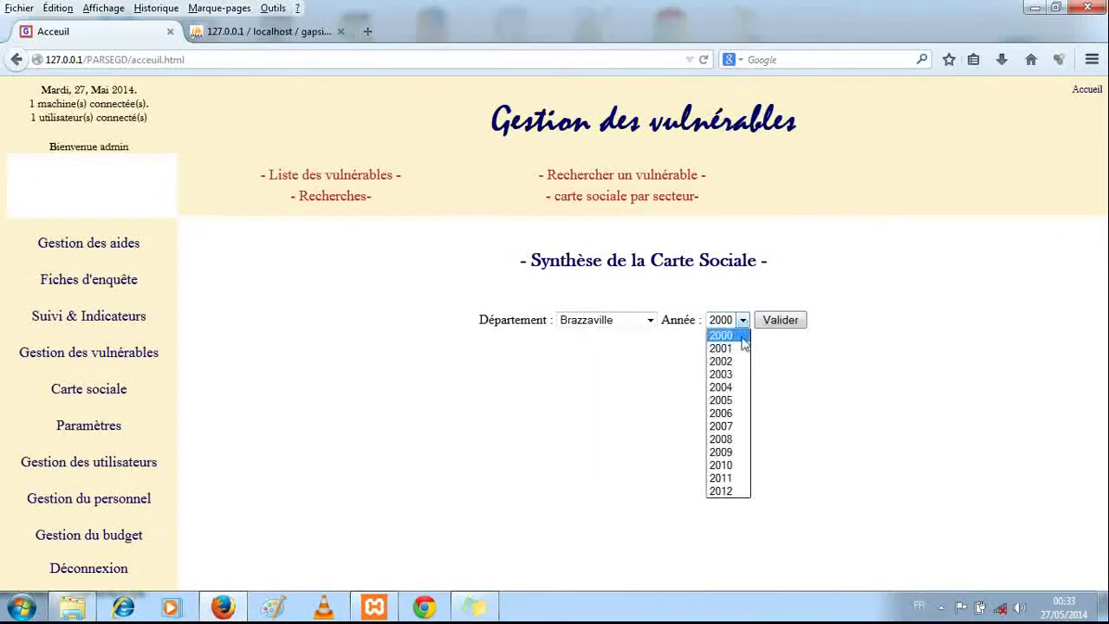
pyautogui.click(727, 465)
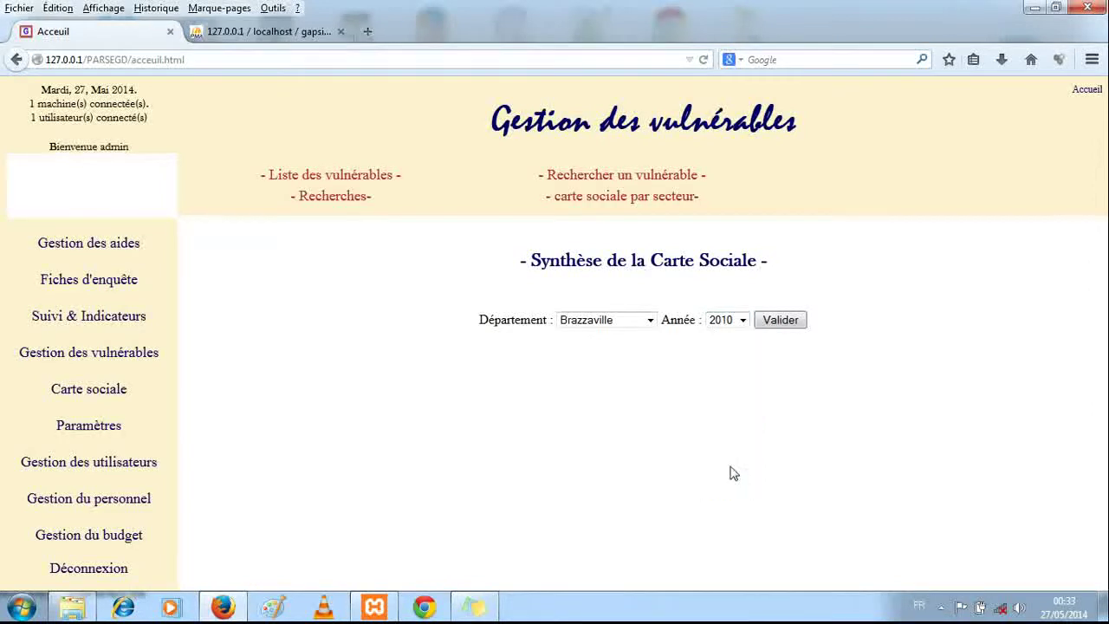
pyautogui.click(779, 321)
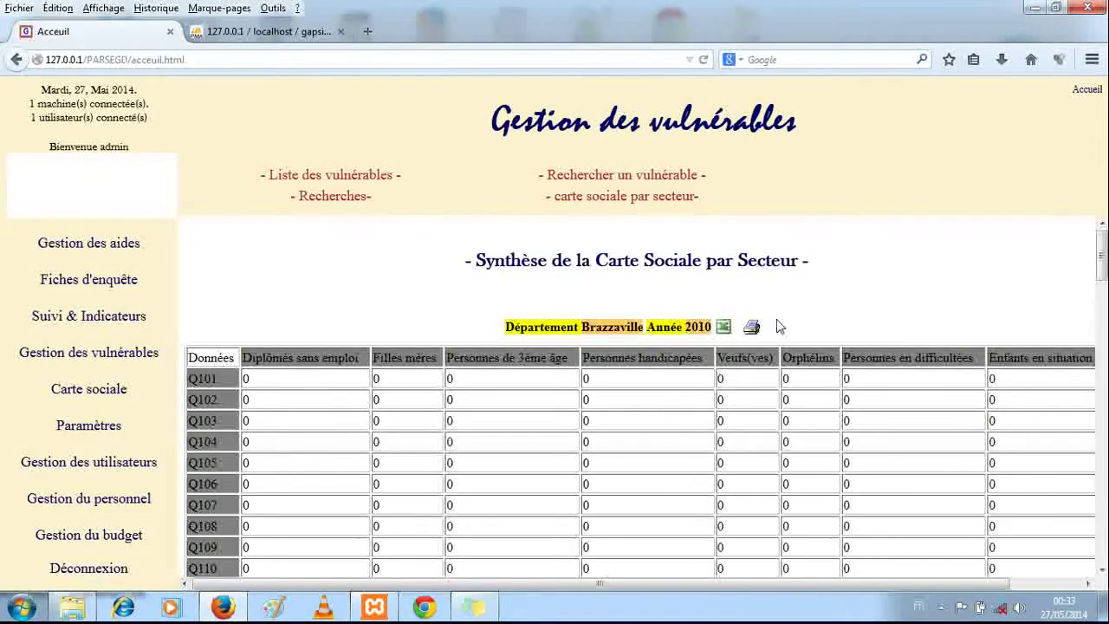
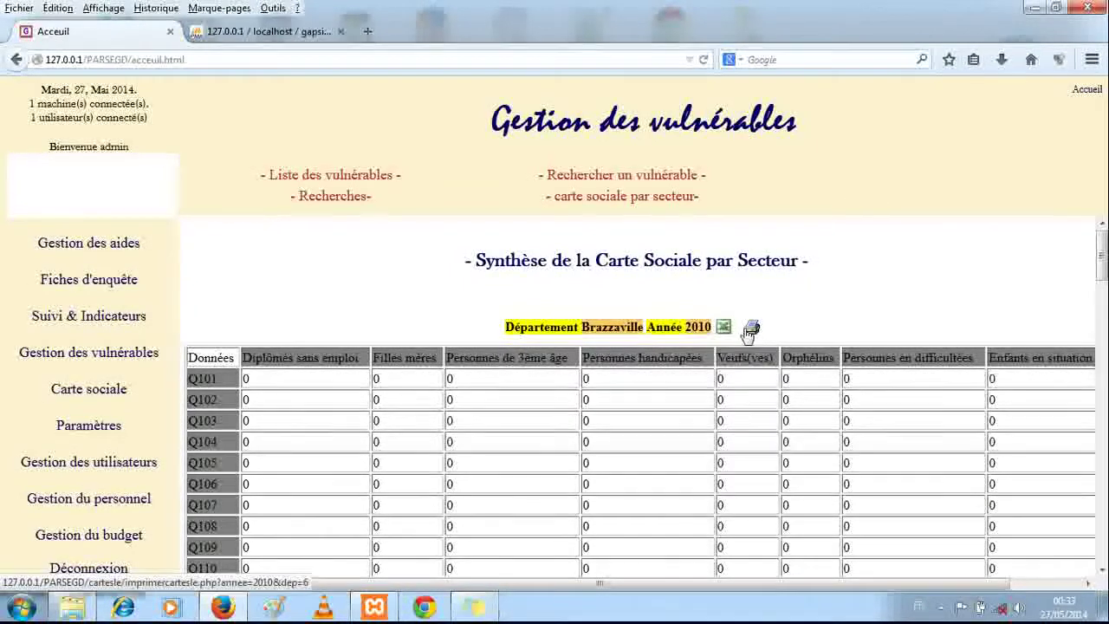
# Step: Show the carte sociale par secteur for Brazzaville in 2009, then go to Gestion des utilisateurs
pyautogui.click(663, 210)
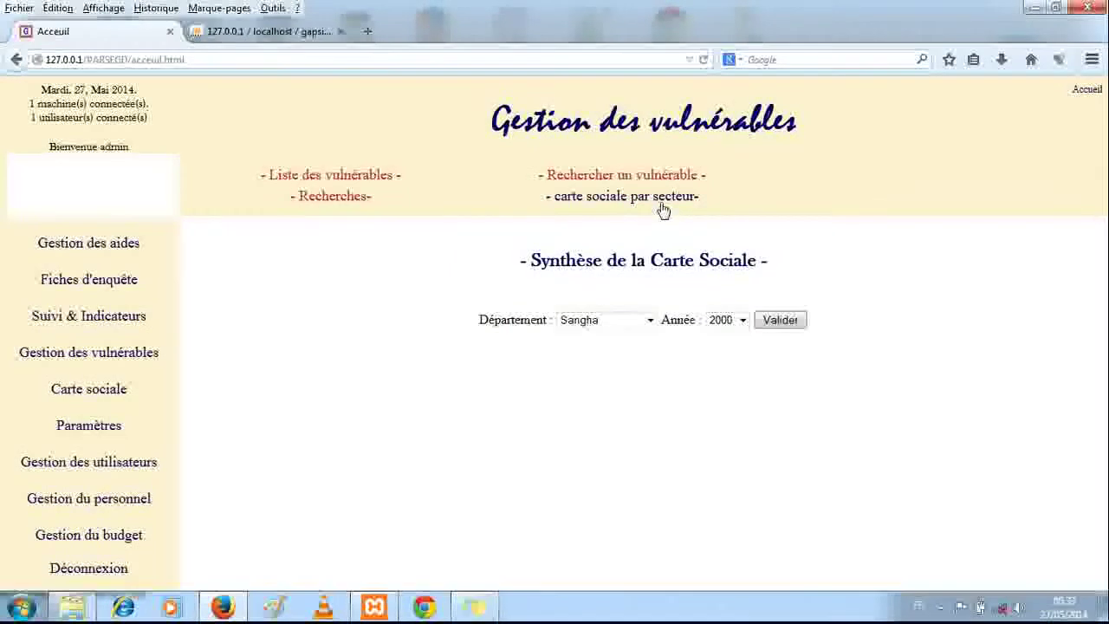
pyautogui.click(651, 320)
pyautogui.click(603, 398)
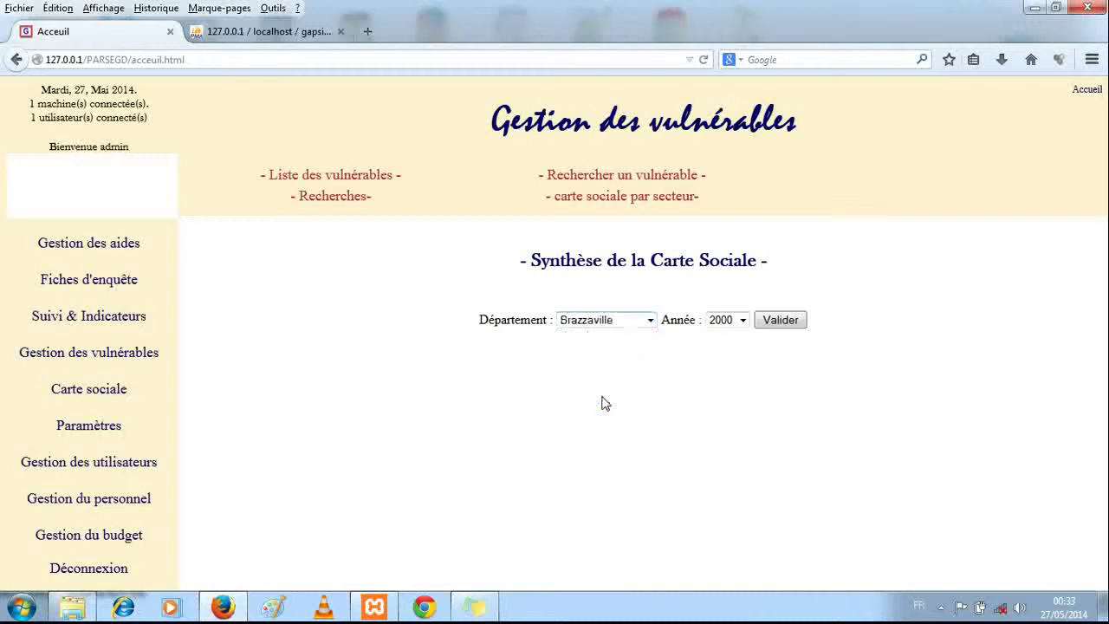
pyautogui.click(730, 323)
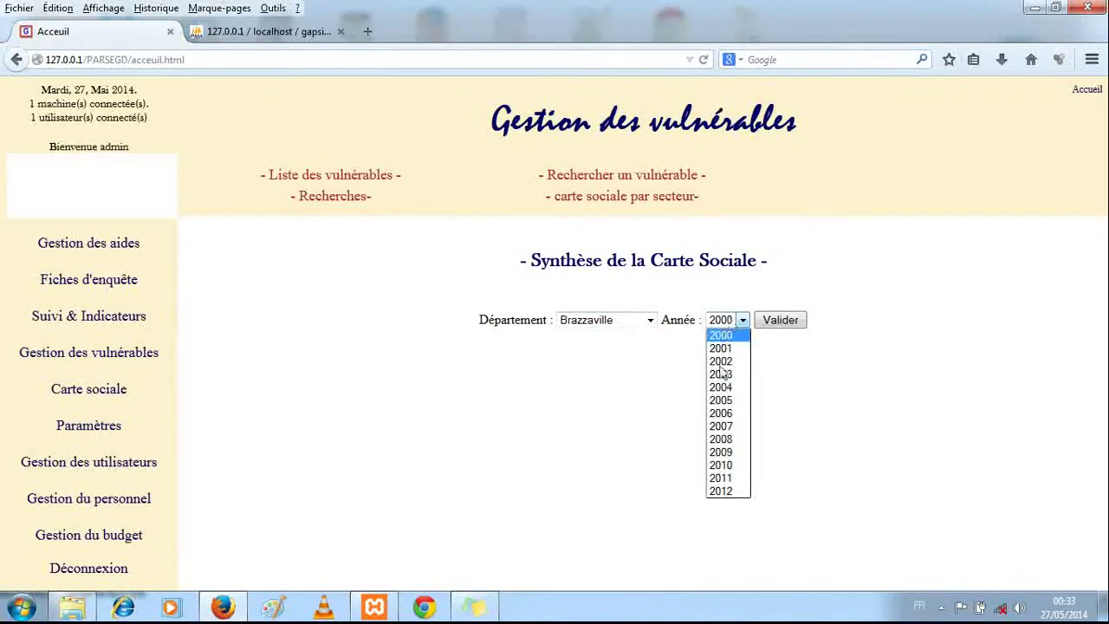
pyautogui.click(726, 453)
pyautogui.click(775, 322)
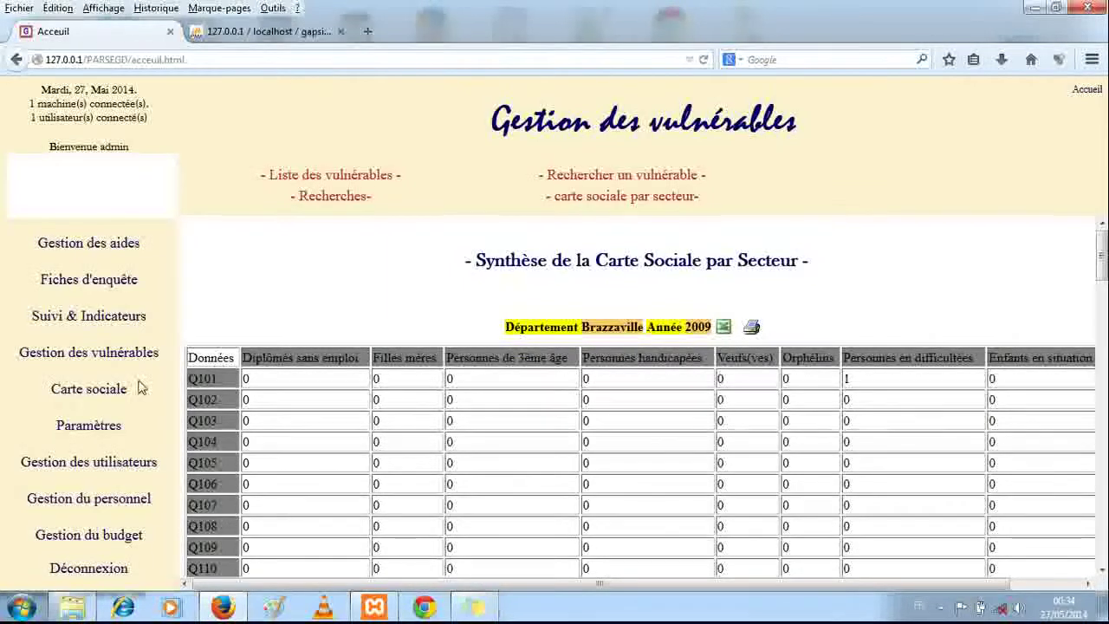
pyautogui.click(101, 461)
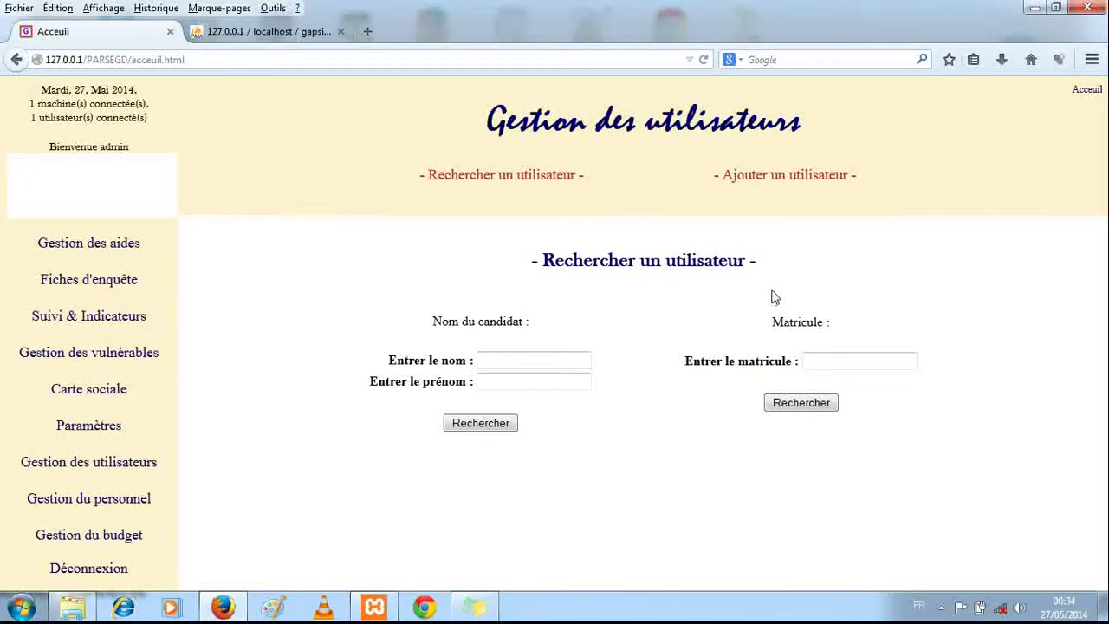
# Step: Focus the Matricule search field, then switch to the phpMyAdmin tab
pyautogui.click(810, 357)
pyautogui.click(811, 364)
pyautogui.click(294, 33)
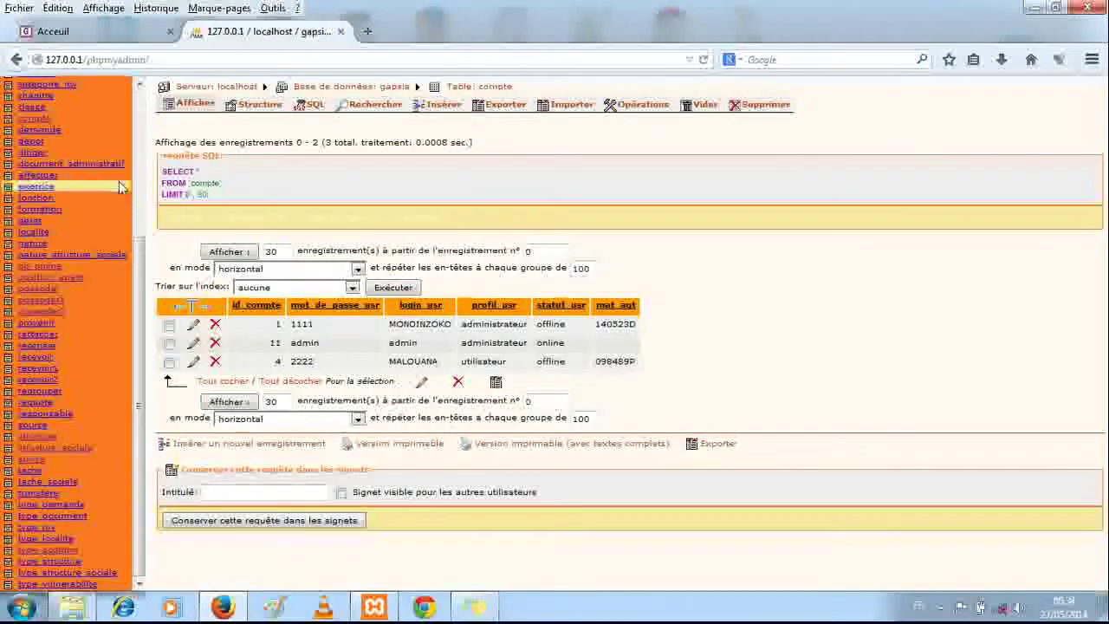
# Step: Copy the utilisateur account's mat_agt value from the compte table into the clipboard for GAPSIA
pyautogui.click(35, 121)
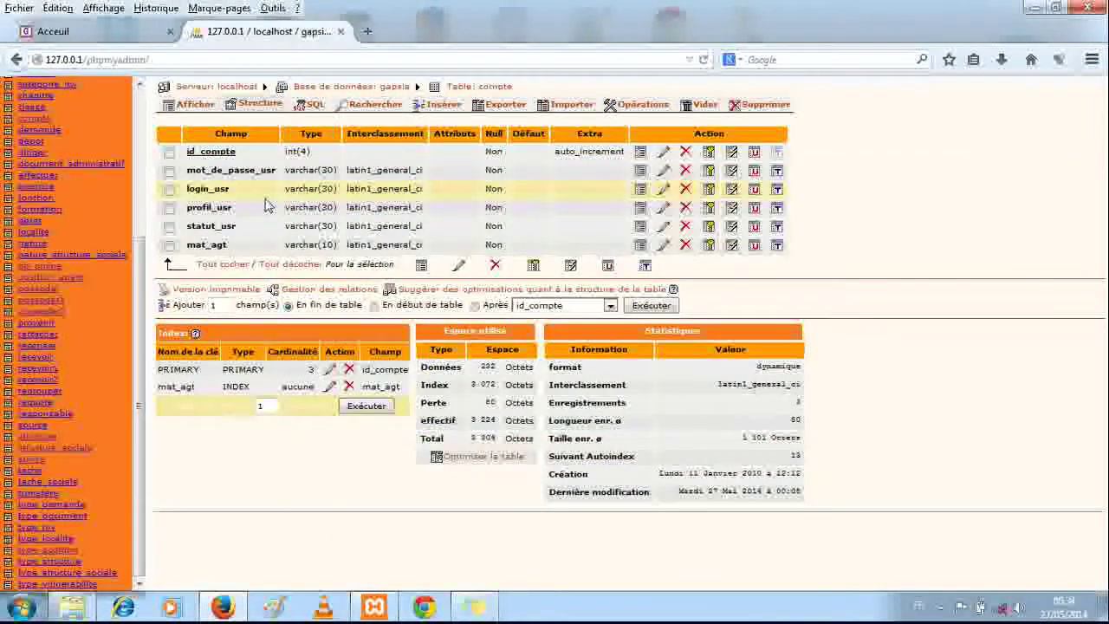
pyautogui.click(189, 104)
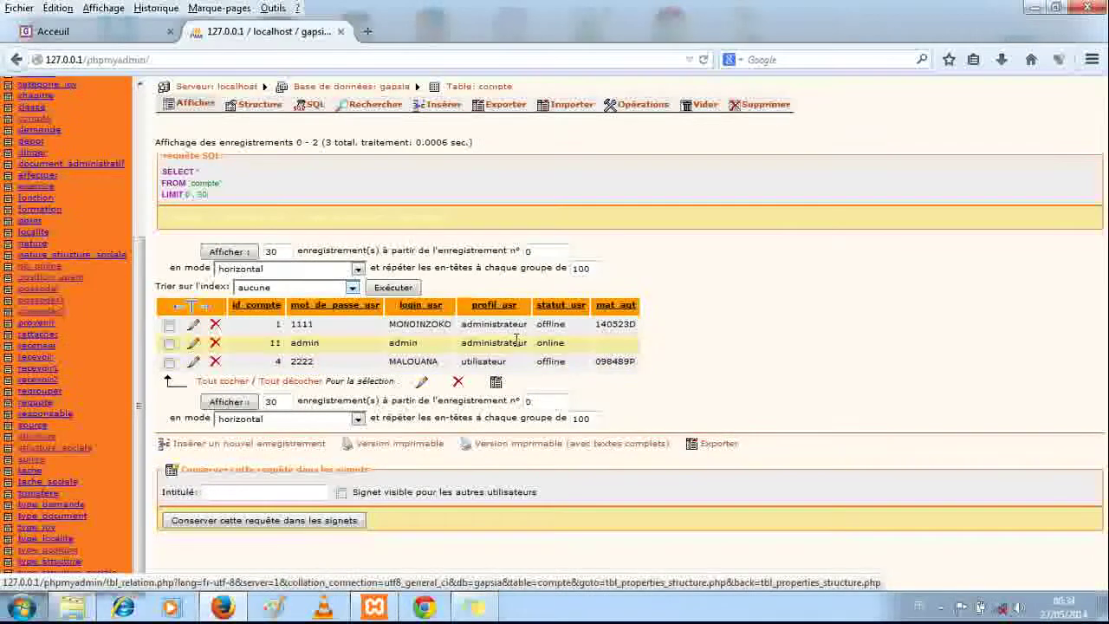
pyautogui.doubleClick(618, 362)
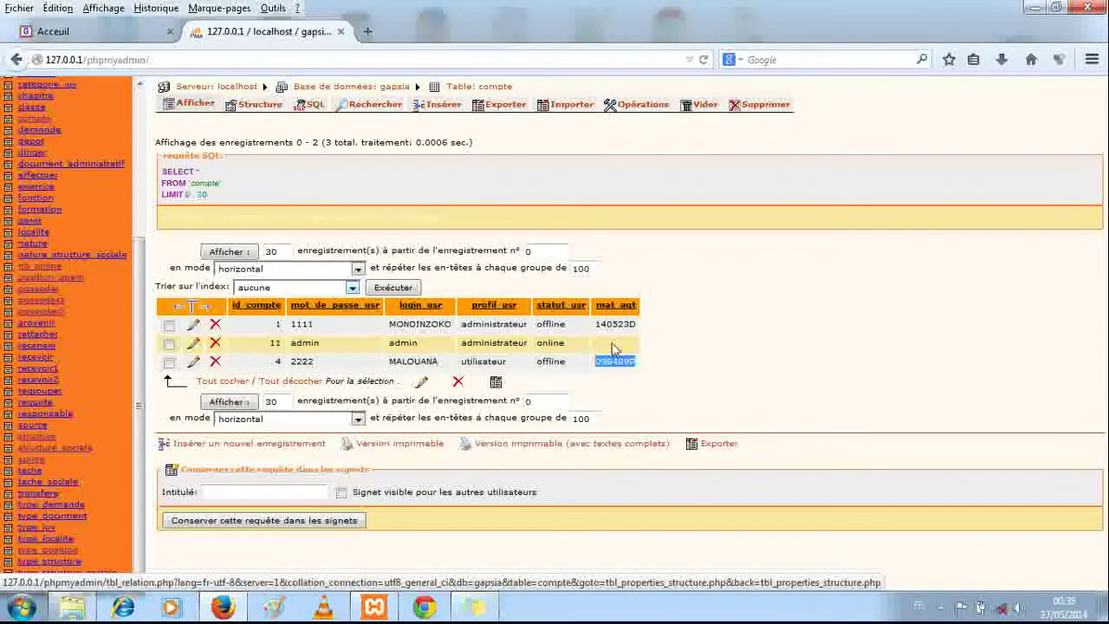
pyautogui.rightClick(612, 358)
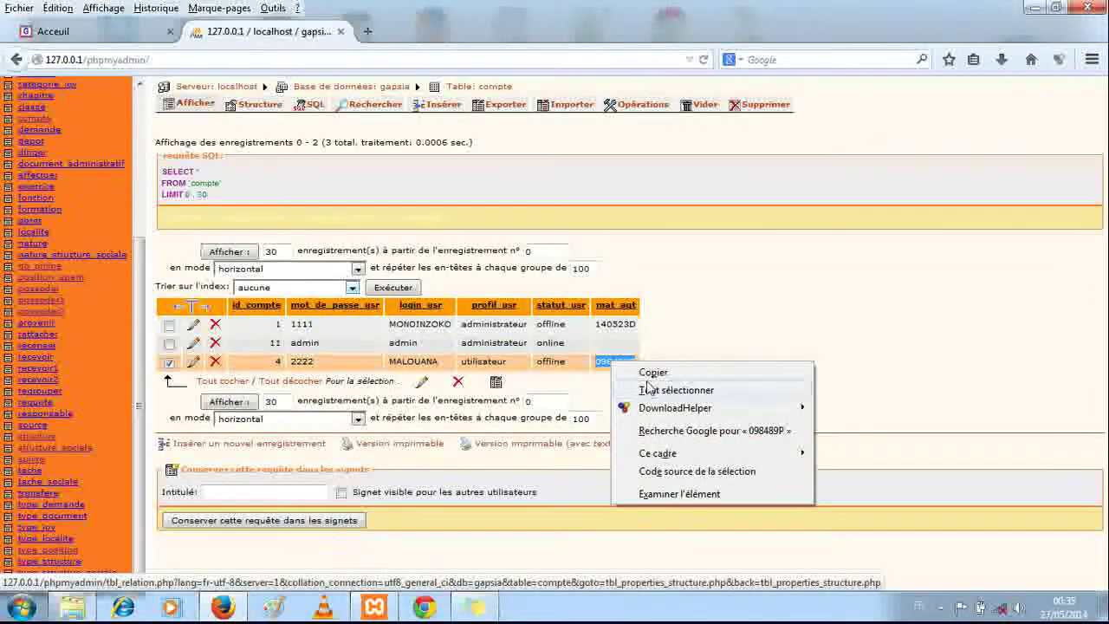
pyautogui.click(652, 379)
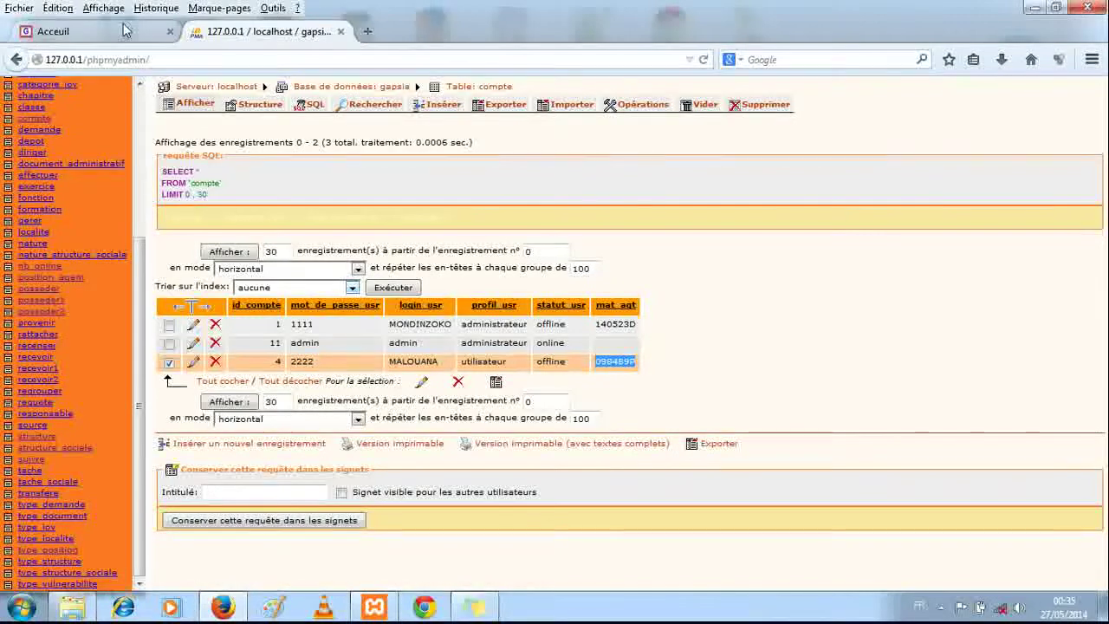
pyautogui.click(54, 31)
pyautogui.click(840, 364)
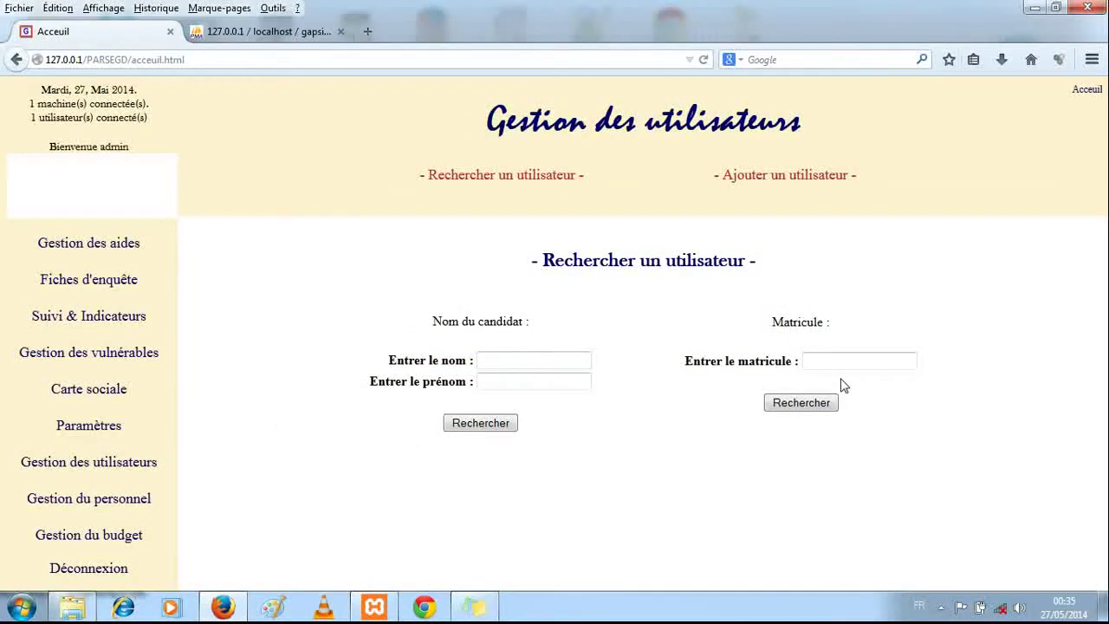
# Step: Search users by the pasted matricule, finding one offline utilisateur account, then log out
pyautogui.hotkey('ctrl', 'v')
pyautogui.click(800, 403)
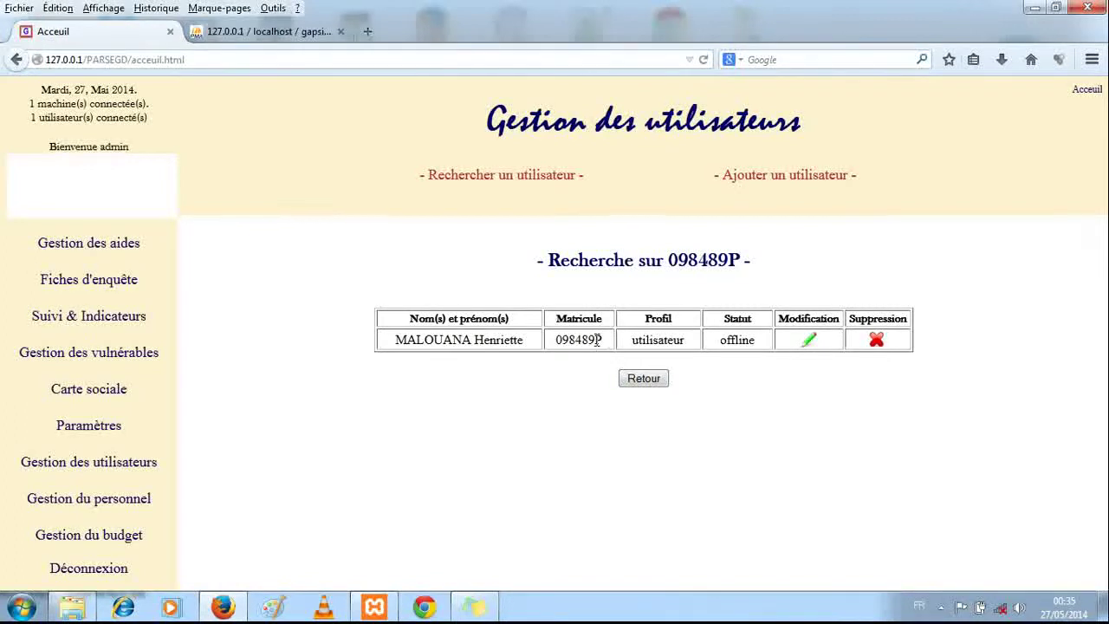
pyautogui.click(636, 379)
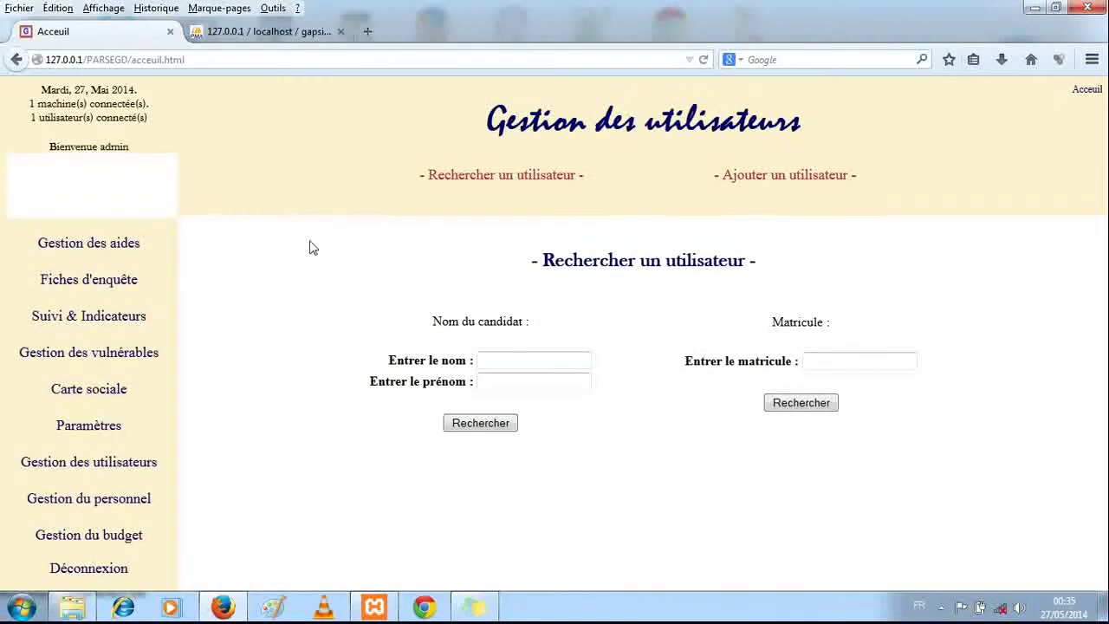
pyautogui.click(76, 570)
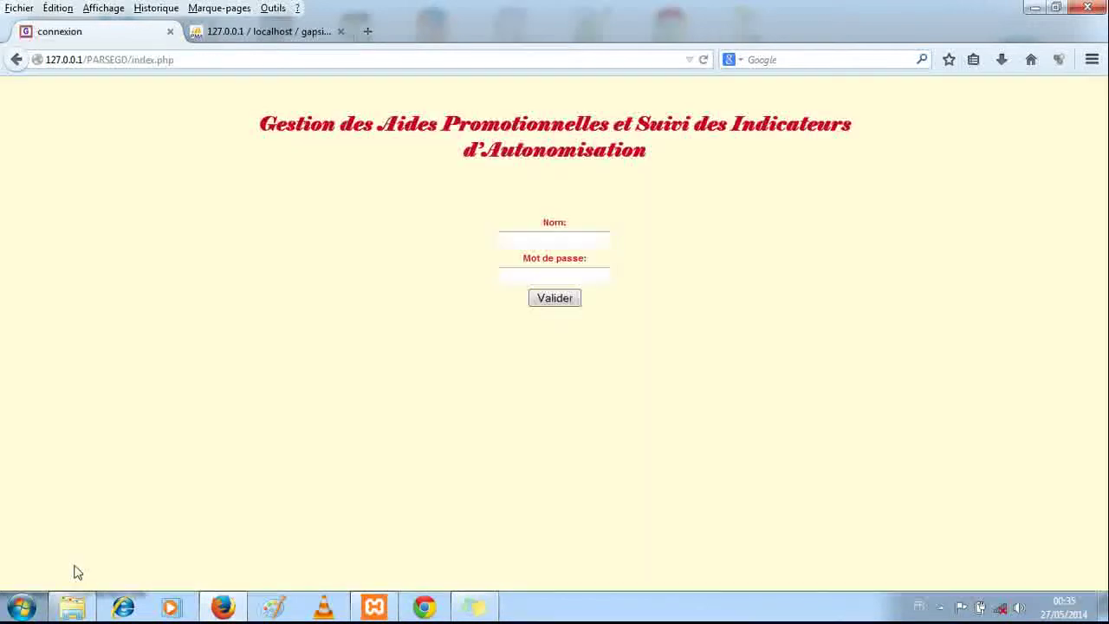
# Step: Sign in as the ordinary user to see its reduced menu, then log out
pyautogui.click(508, 240)
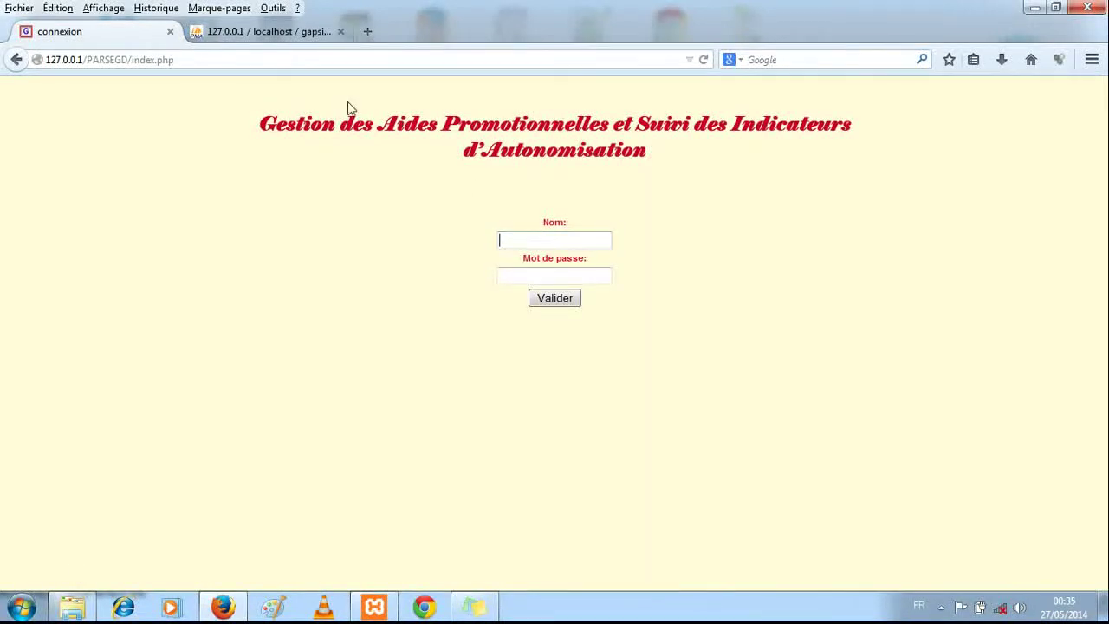
pyautogui.click(312, 37)
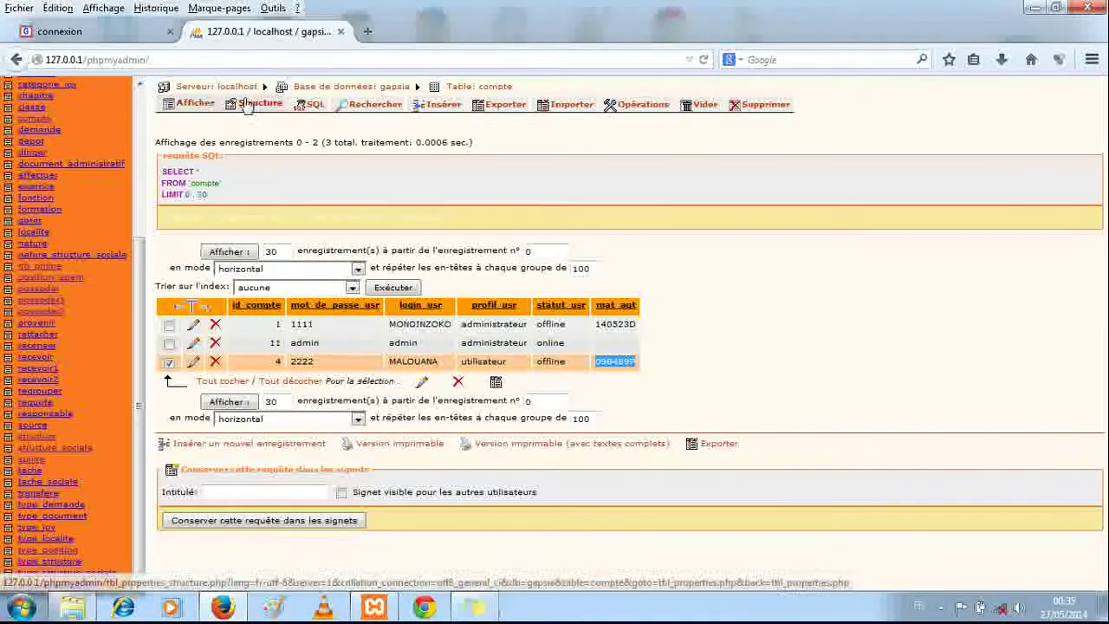
pyautogui.click(133, 34)
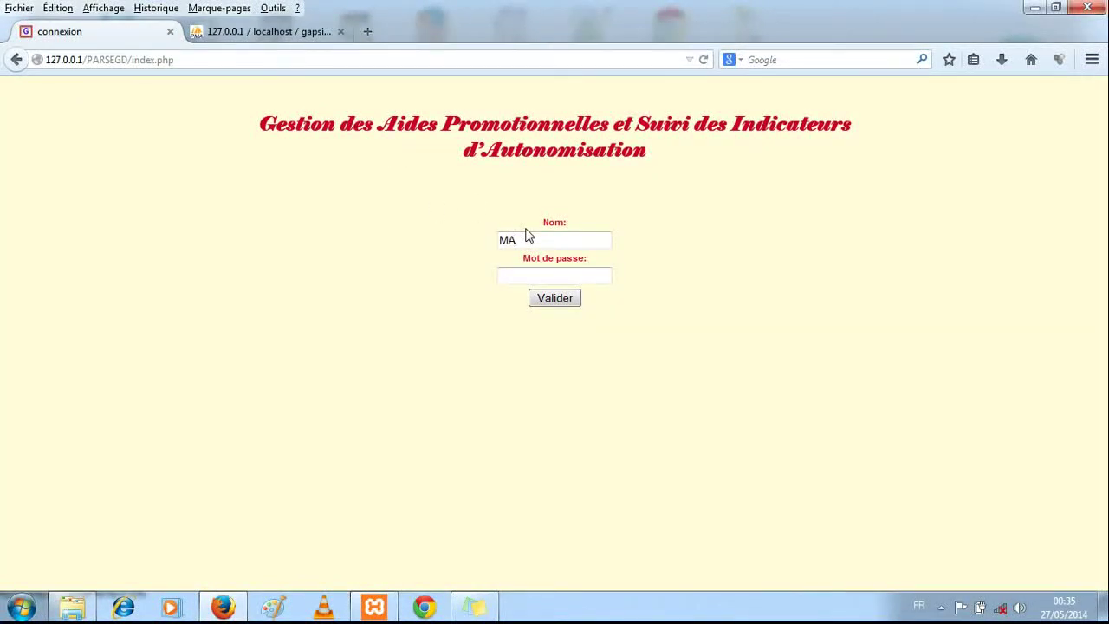
pyautogui.press('Tab')
pyautogui.click(554, 305)
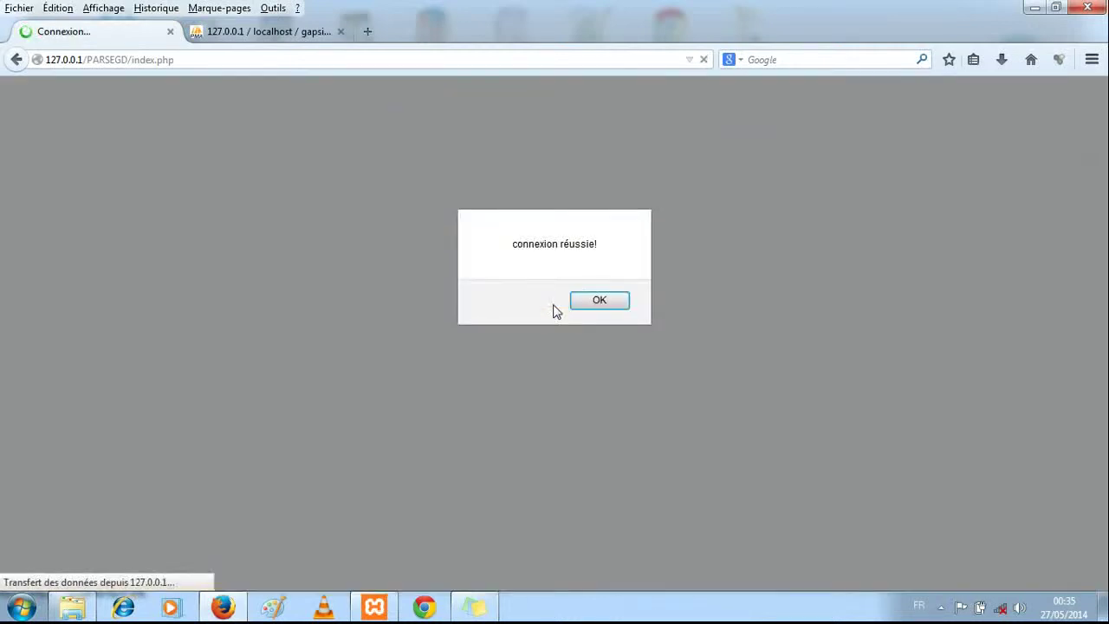
pyautogui.click(598, 302)
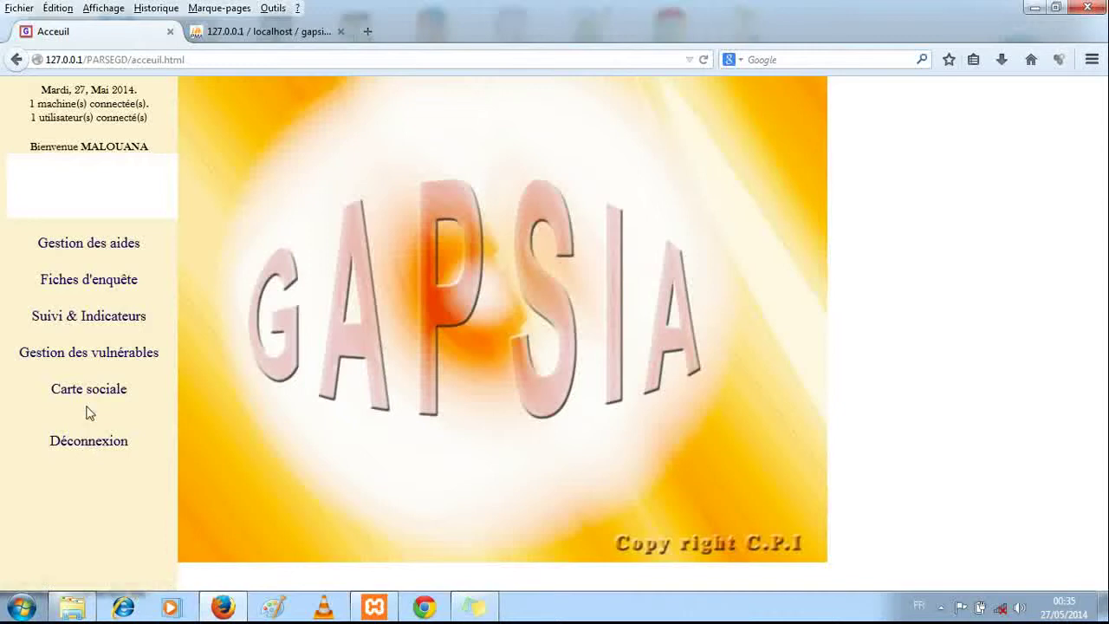
pyautogui.click(107, 449)
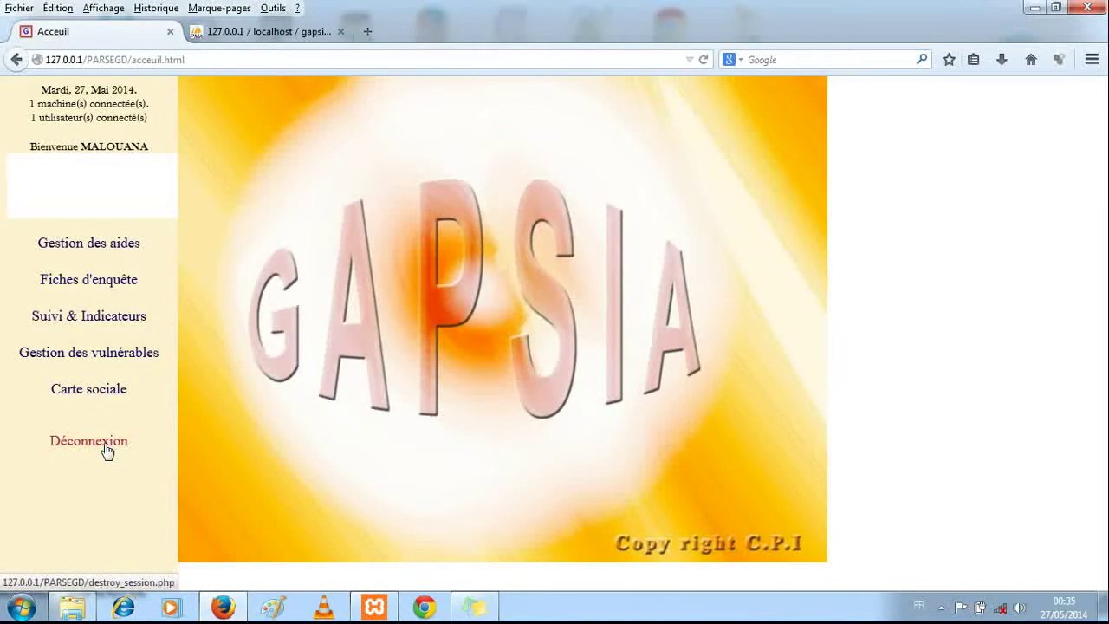
# Step: Sign back into GAPSIA with the administrator account
pyautogui.click(554, 242)
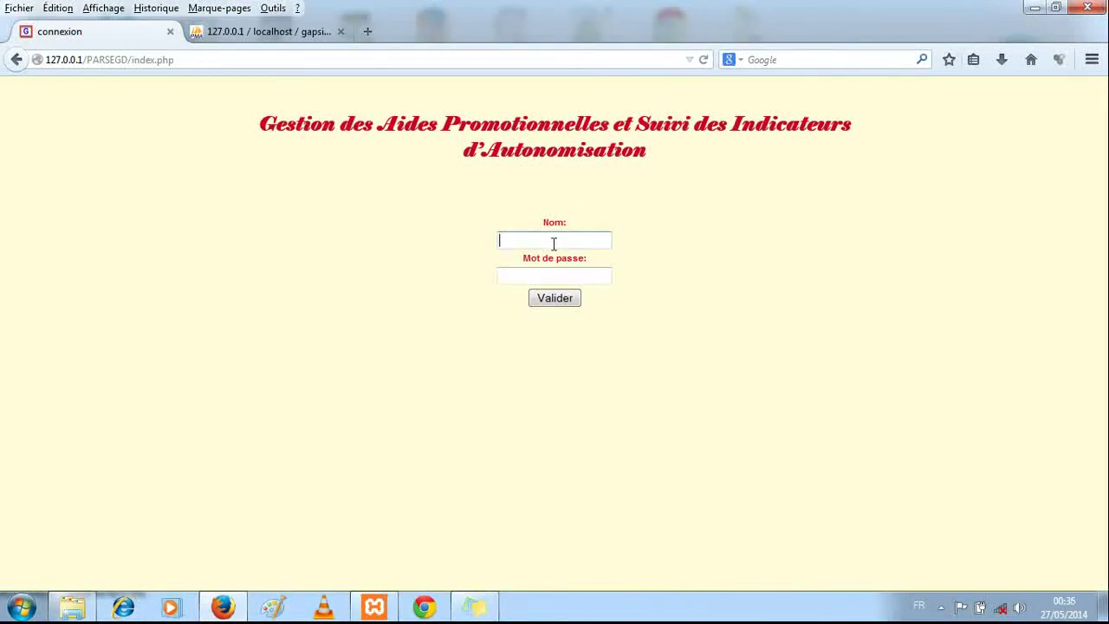
pyautogui.write('admin')
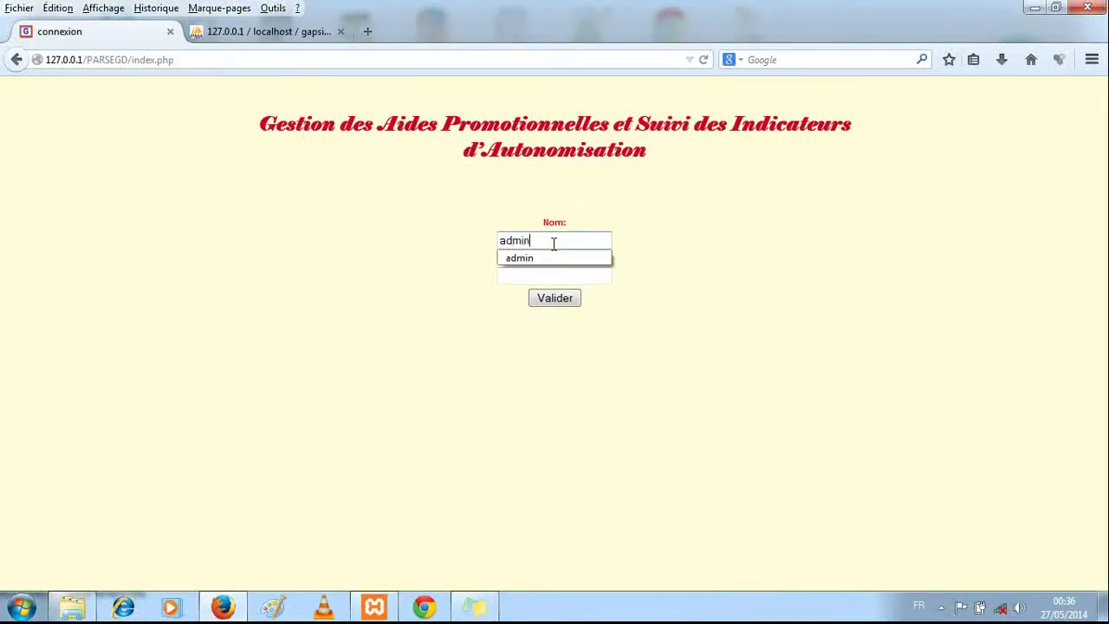
pyautogui.press('Tab')
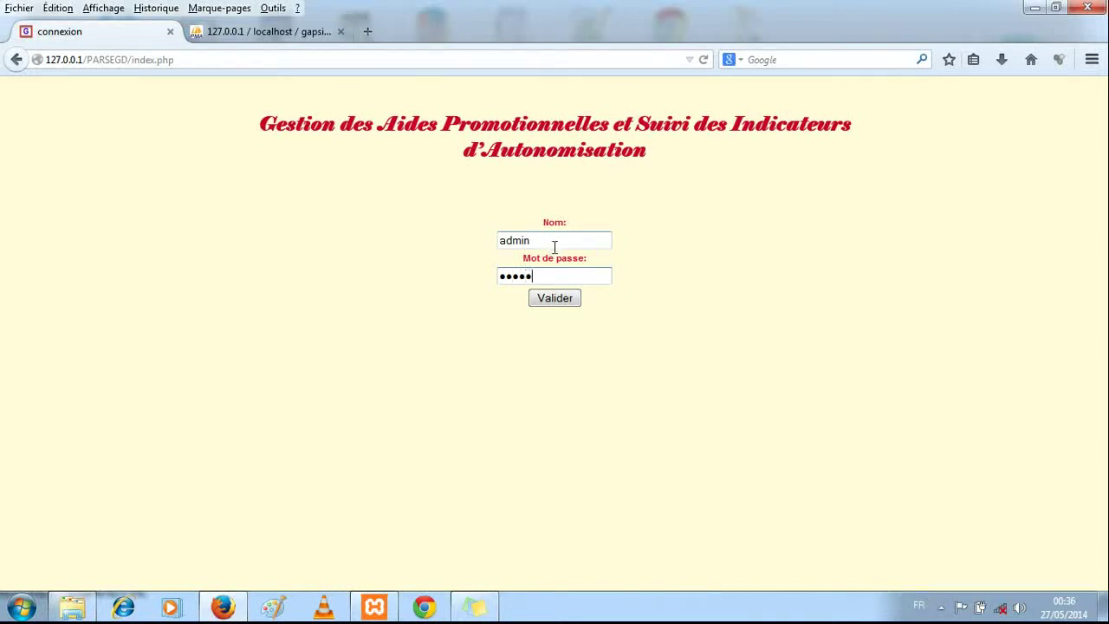
pyautogui.click(566, 303)
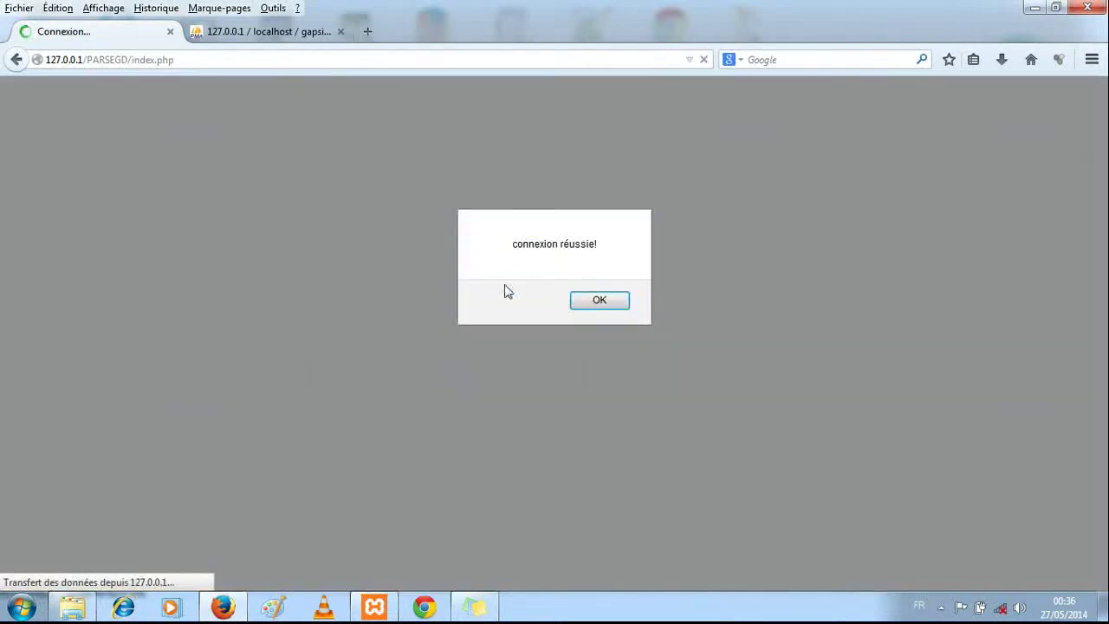
pyautogui.click(602, 300)
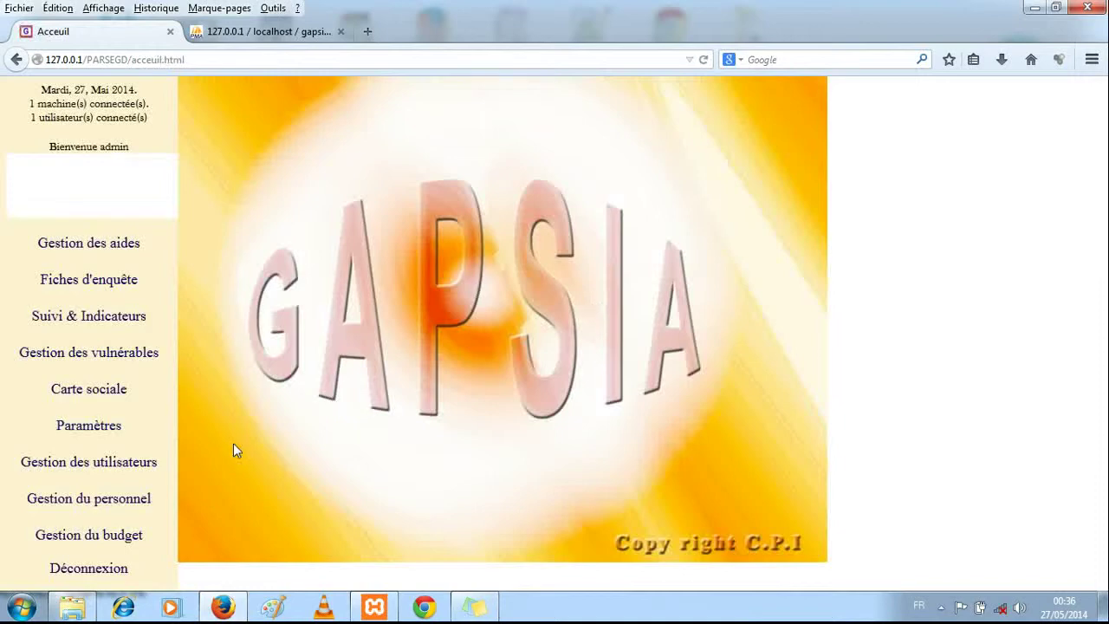
# Step: Search users by the pasted agent number and open the found user's Modification form
pyautogui.click(120, 474)
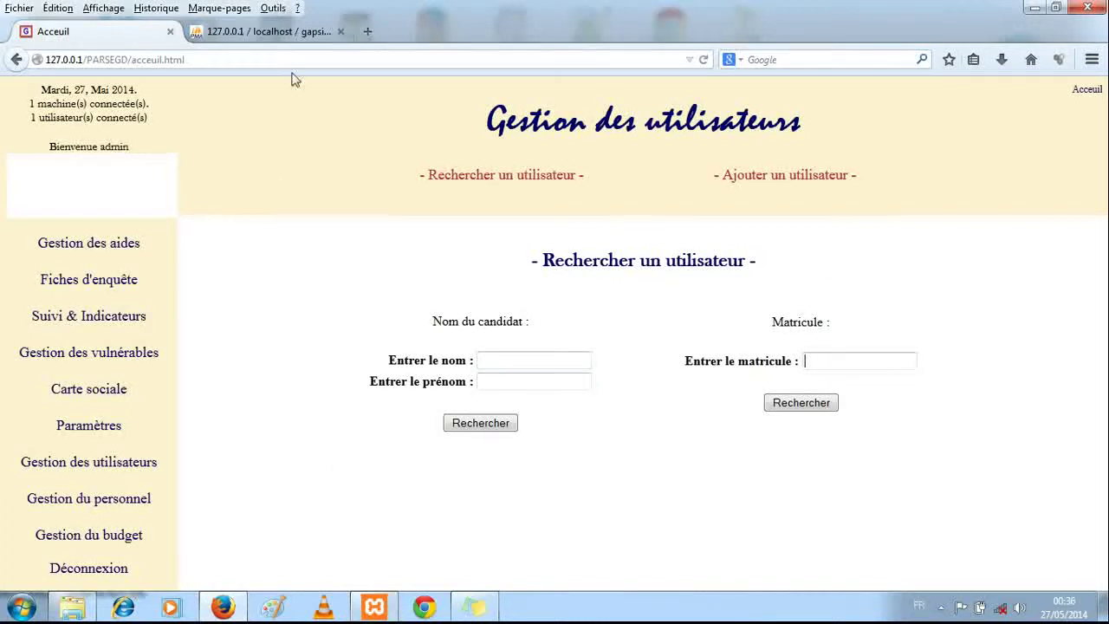
pyautogui.click(295, 32)
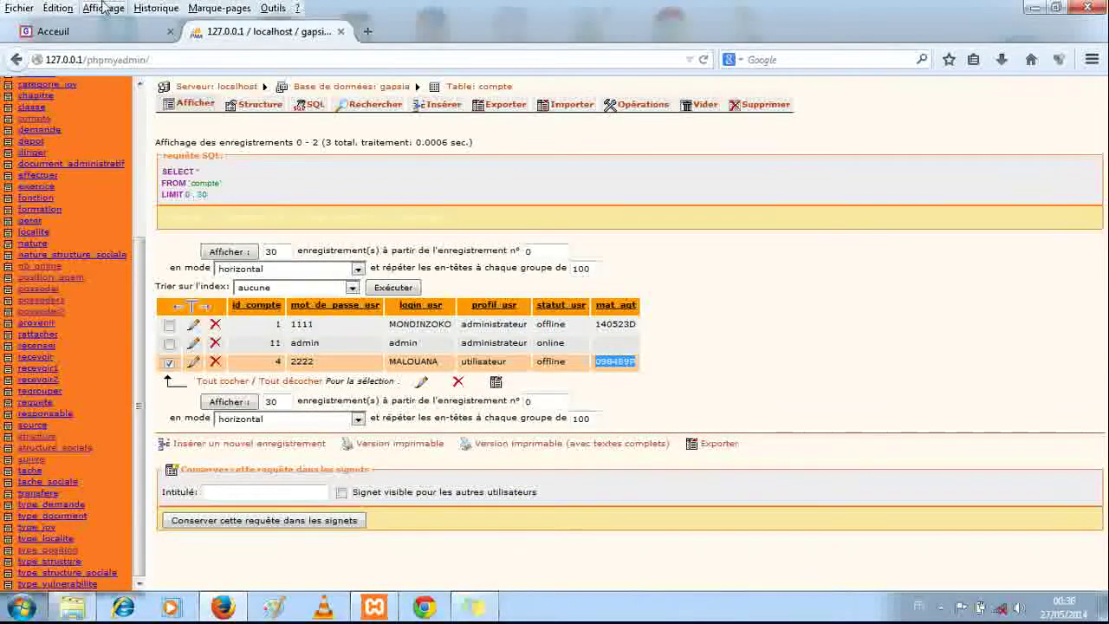
pyautogui.click(90, 32)
pyautogui.write('098489P')
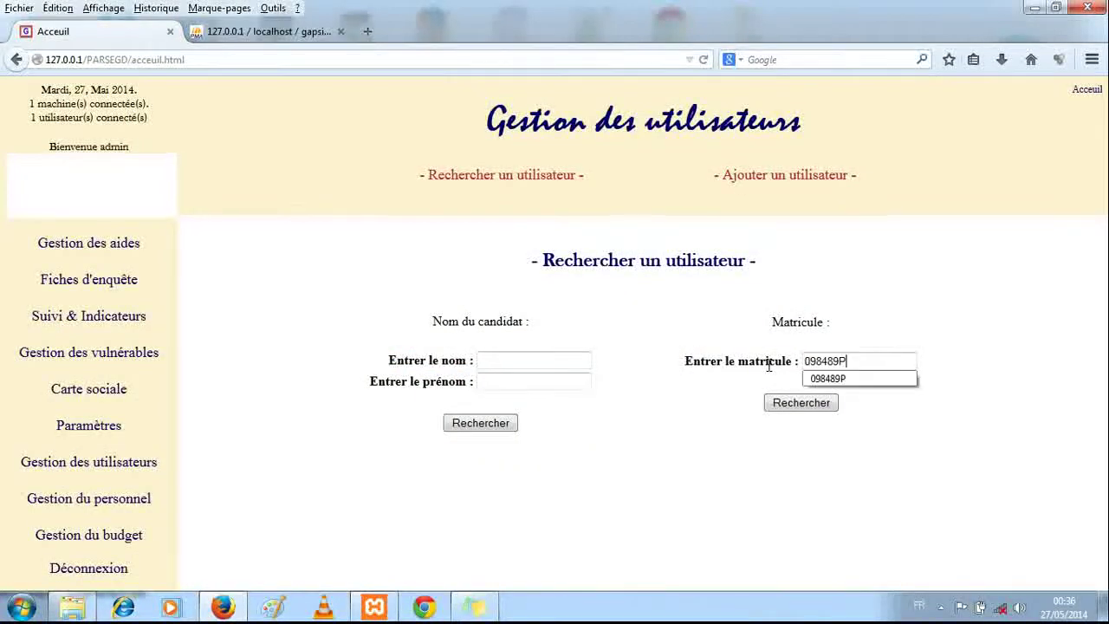
pyautogui.click(801, 403)
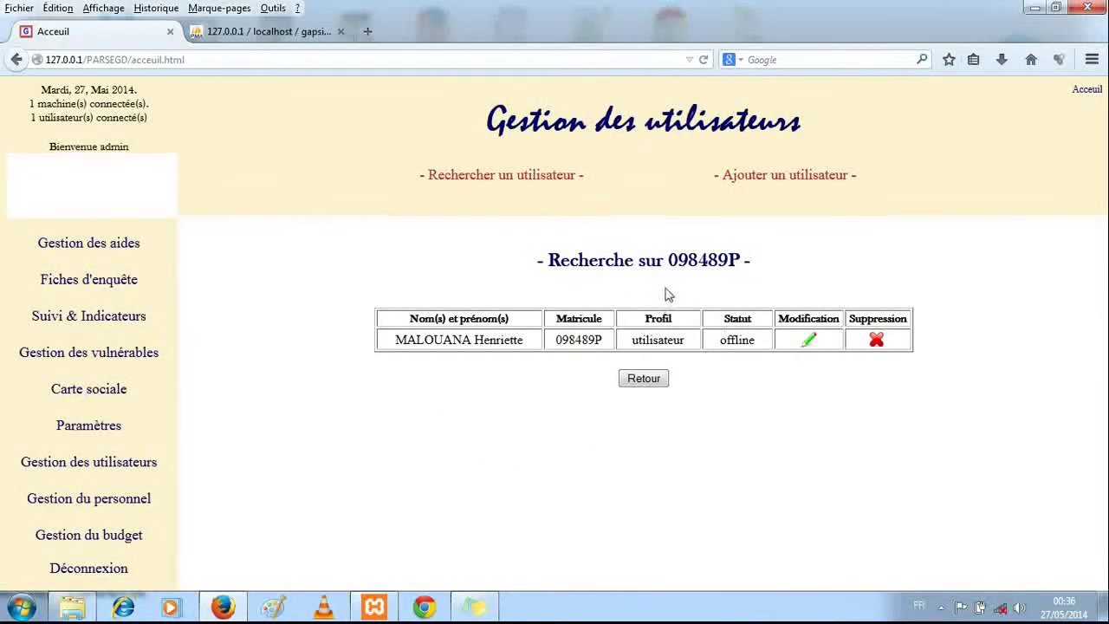
pyautogui.click(807, 339)
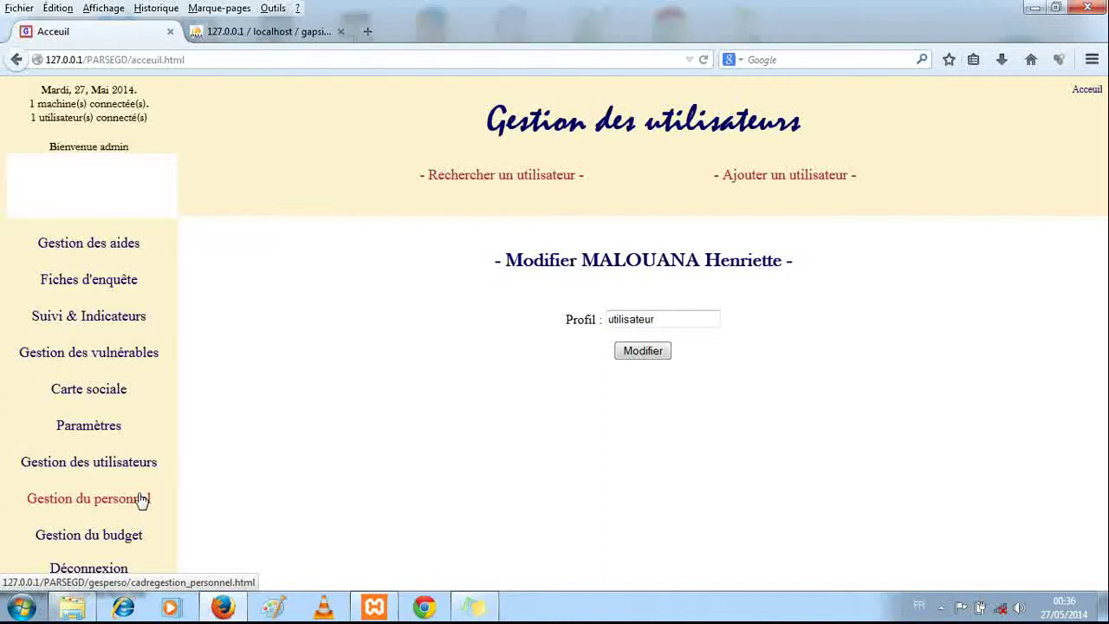
pyautogui.click(124, 541)
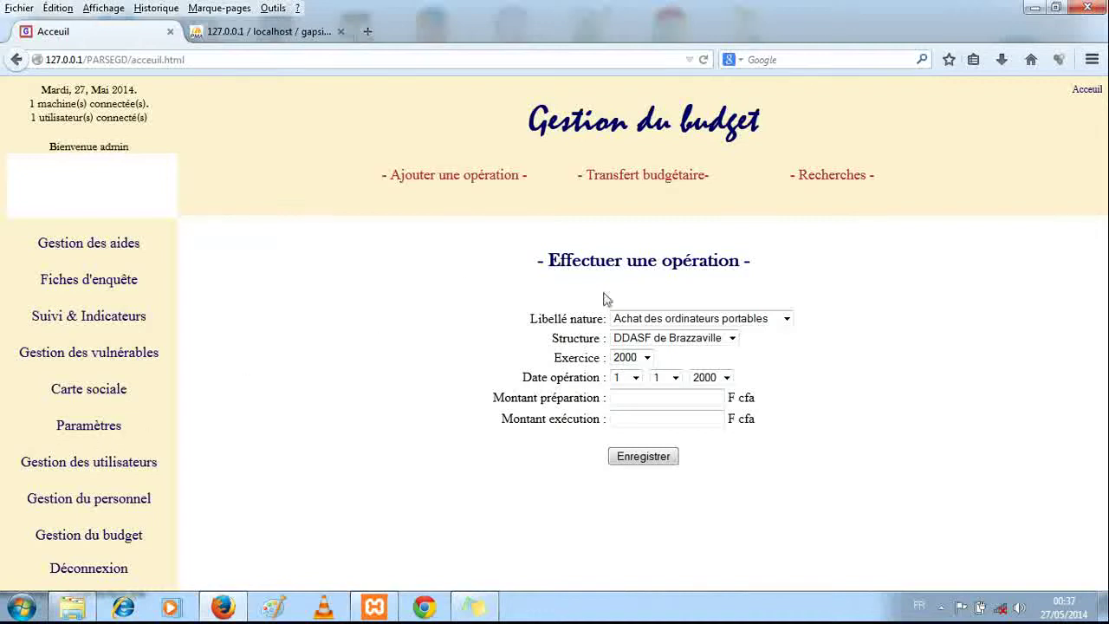
# Step: Browse the Libellé nature choices without changing them, then go to the Paramètres page
pyautogui.click(670, 320)
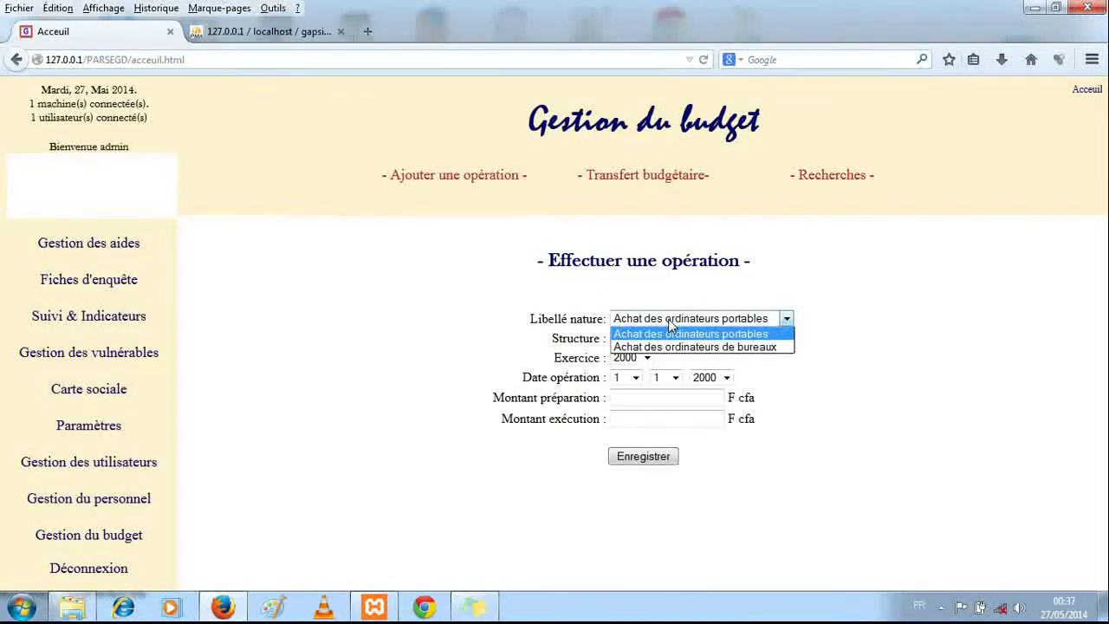
pyautogui.click(669, 321)
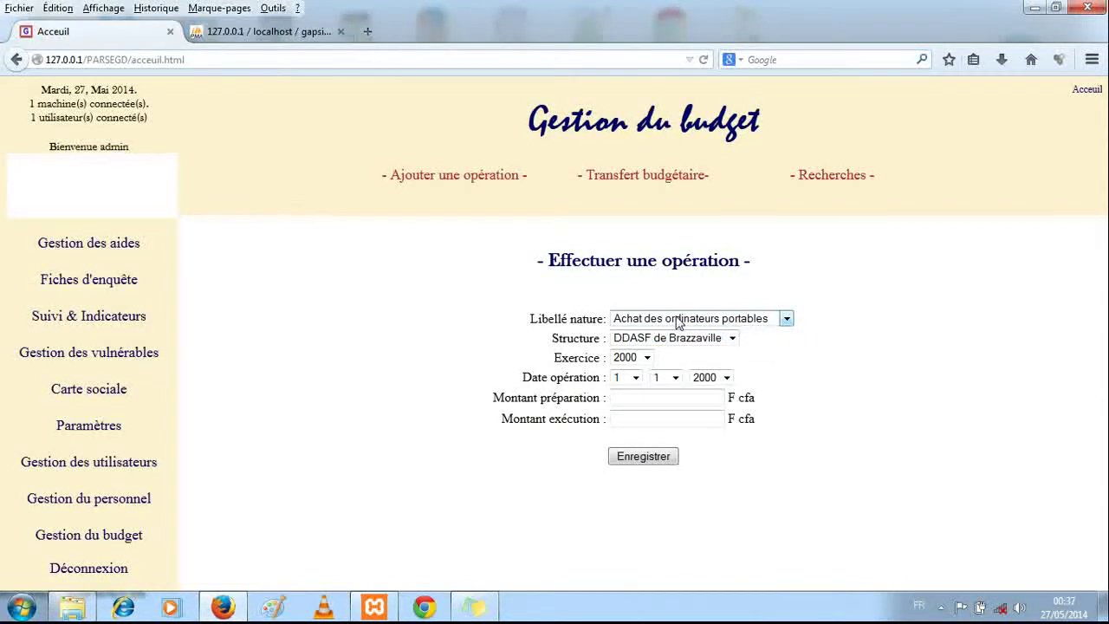
pyautogui.click(671, 320)
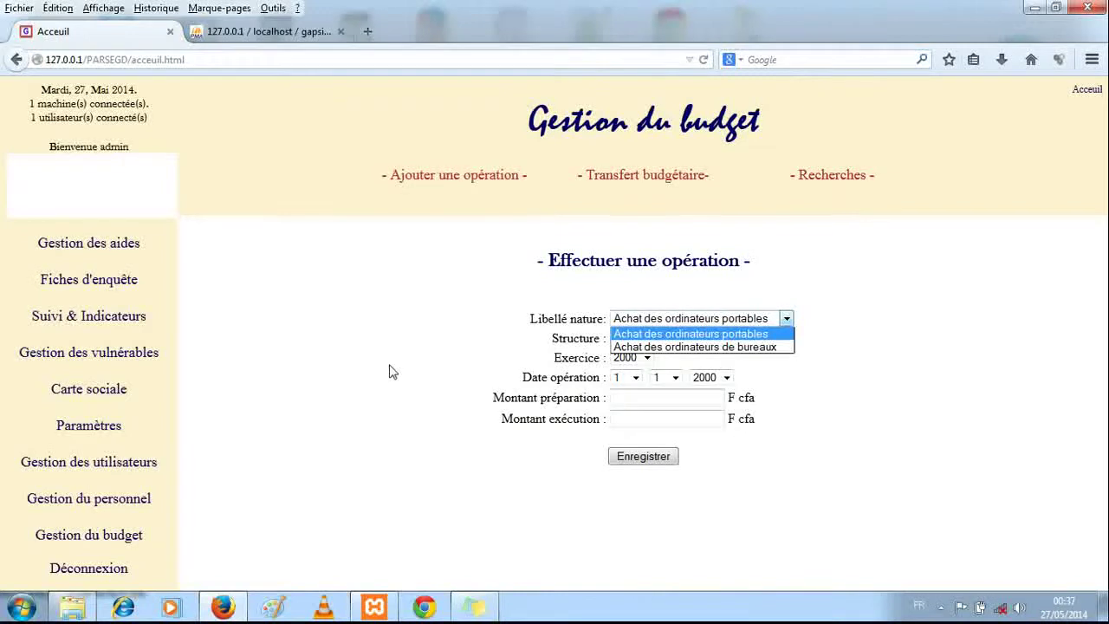
pyautogui.click(74, 441)
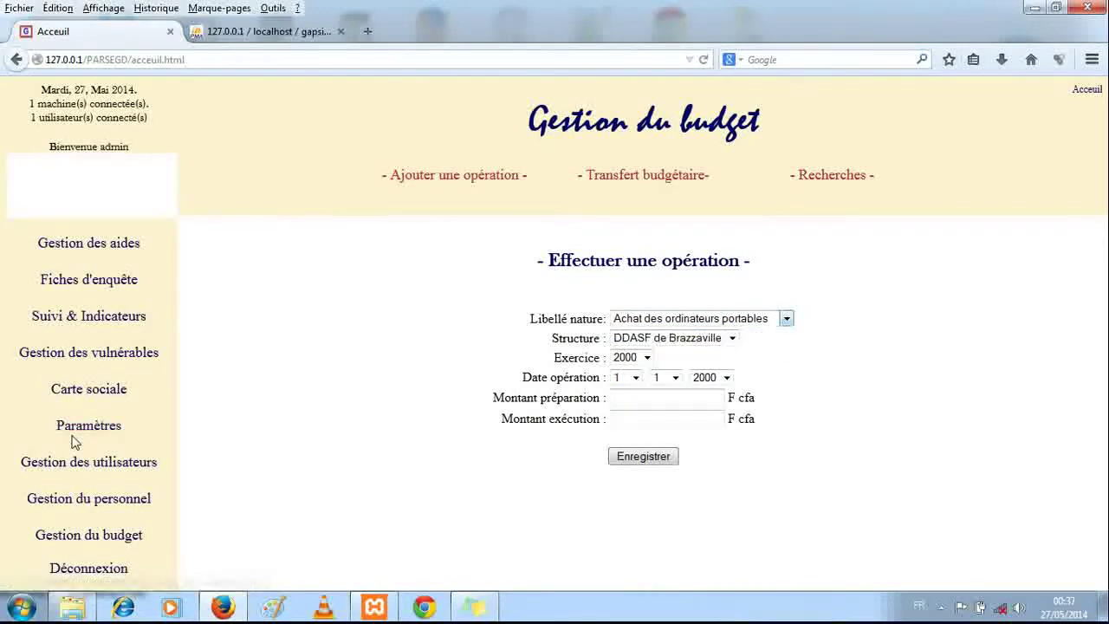
pyautogui.click(78, 433)
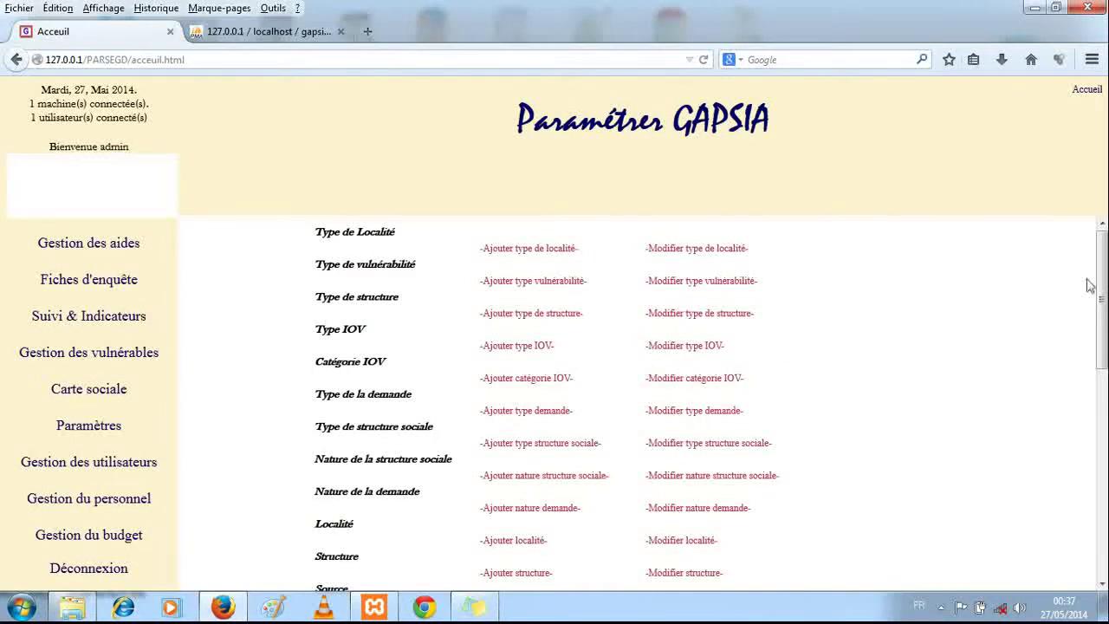
# Step: Look up the nature Achat des ordinateurs de bureaux under Modifier nature, then return to Gestion du budget
pyautogui.moveTo(1097, 286); pyautogui.dragTo(1099, 494)
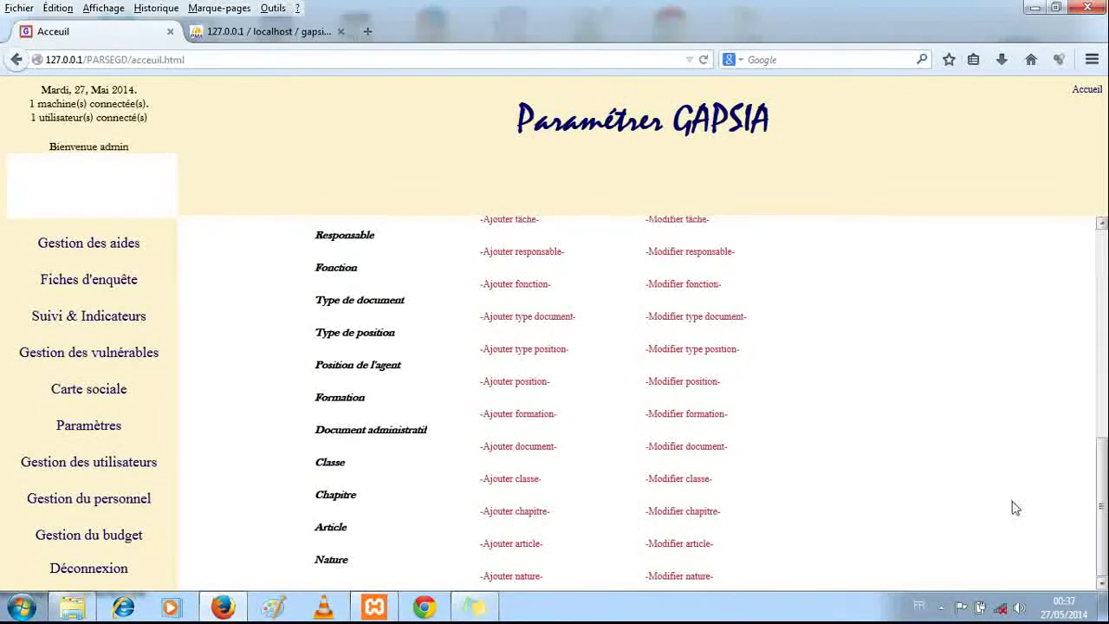
pyautogui.click(656, 579)
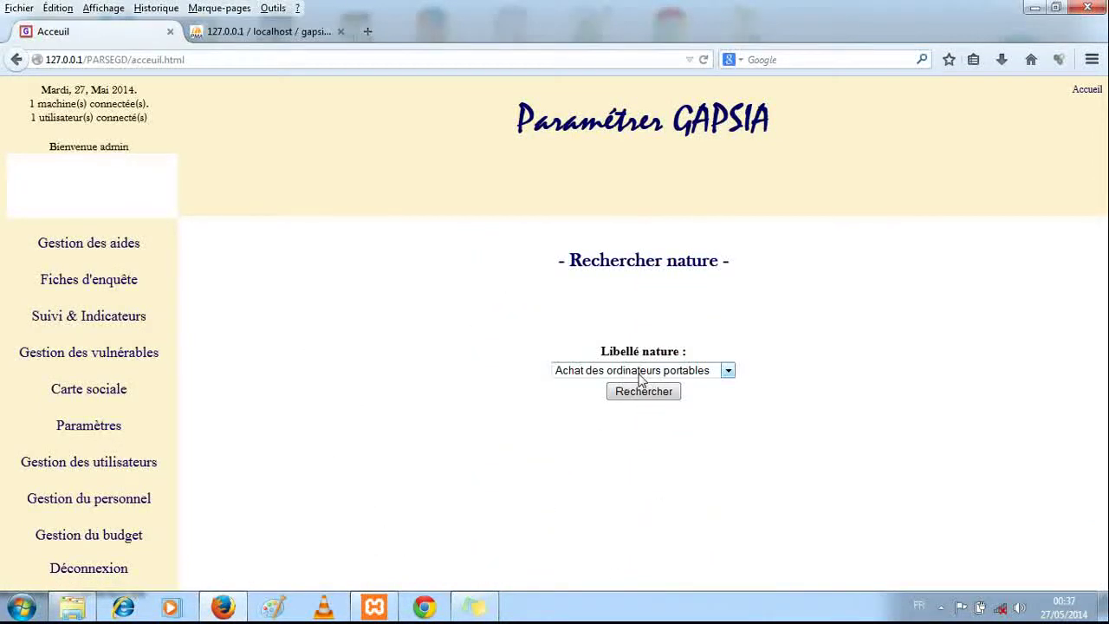
pyautogui.click(638, 373)
pyautogui.click(630, 398)
pyautogui.click(631, 396)
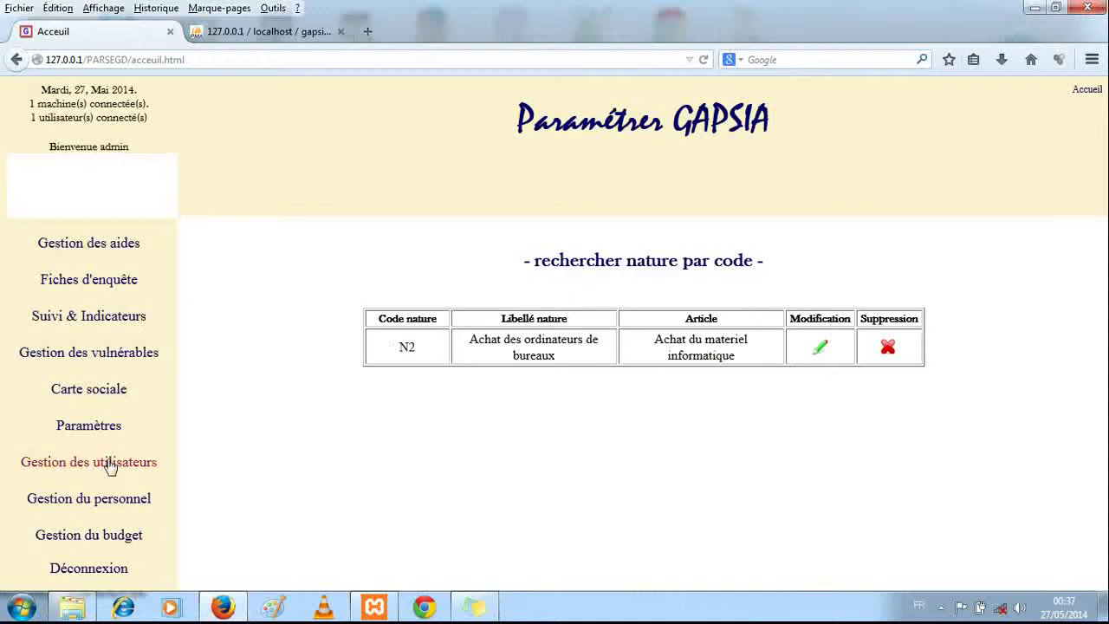
pyautogui.click(94, 535)
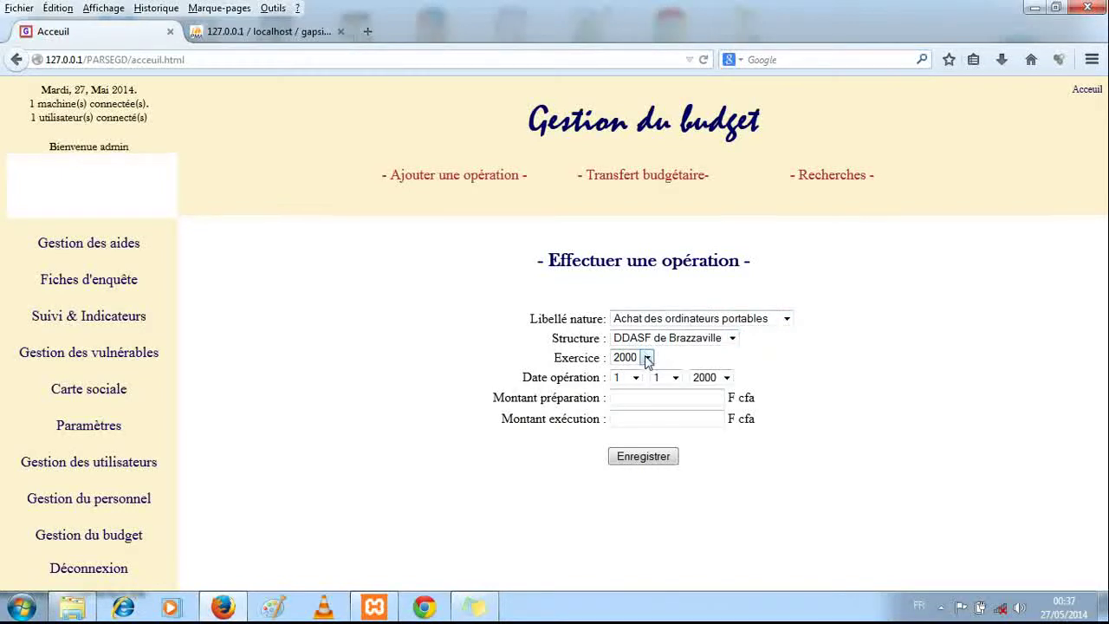
# Step: Set the budget operation's Exercice to 2010 and move to the Montant préparation field
pyautogui.click(647, 357)
pyautogui.click(647, 358)
pyautogui.click(648, 359)
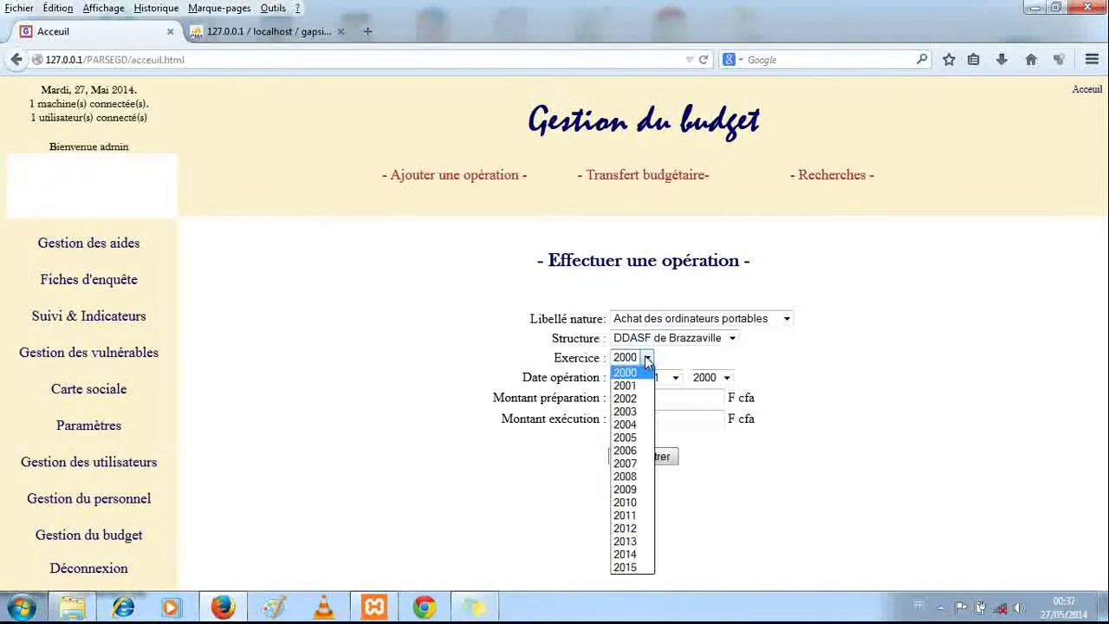
pyautogui.click(638, 502)
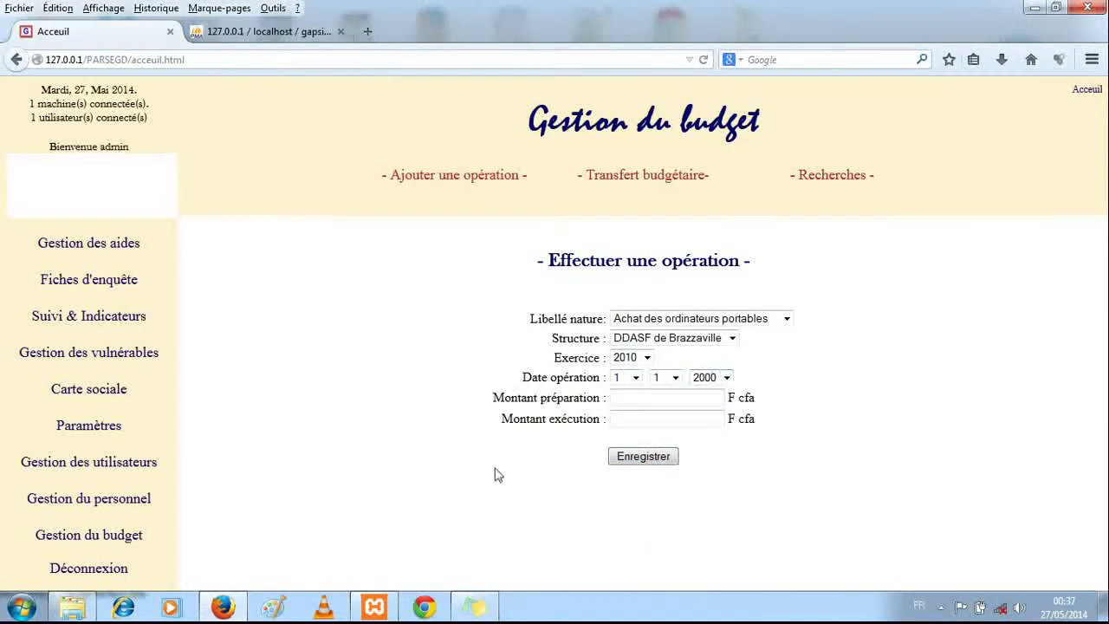
pyautogui.click(619, 397)
# Step: On Transfert budgétaire, keep credit nature ordinateurs portables and set debit nature to ordinateurs de bureaux
pyautogui.click(634, 177)
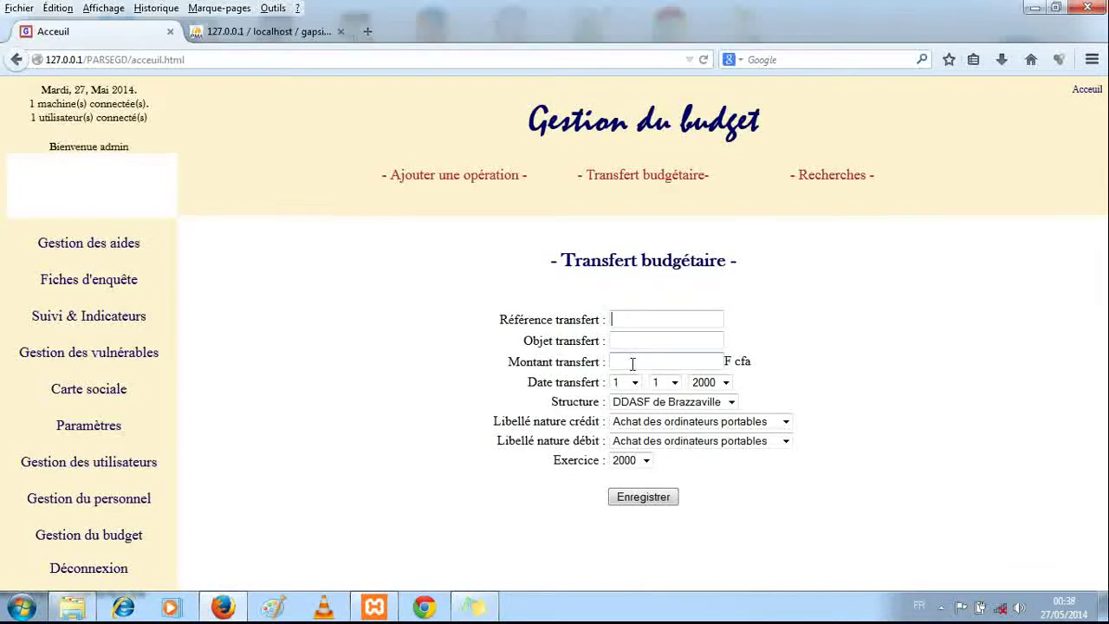
pyautogui.click(643, 428)
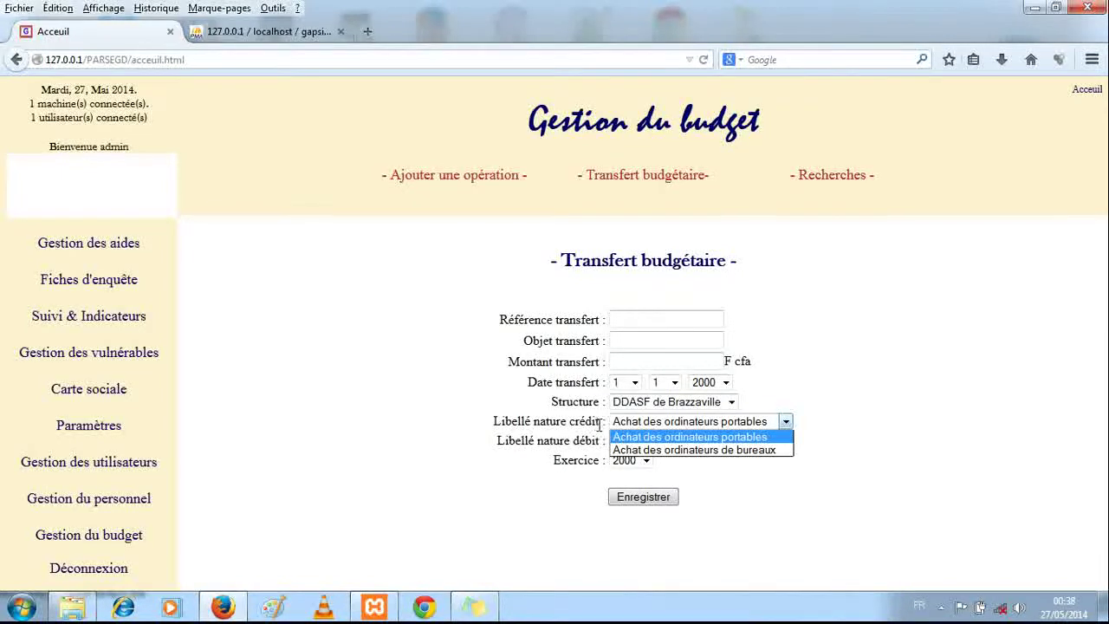
pyautogui.click(624, 424)
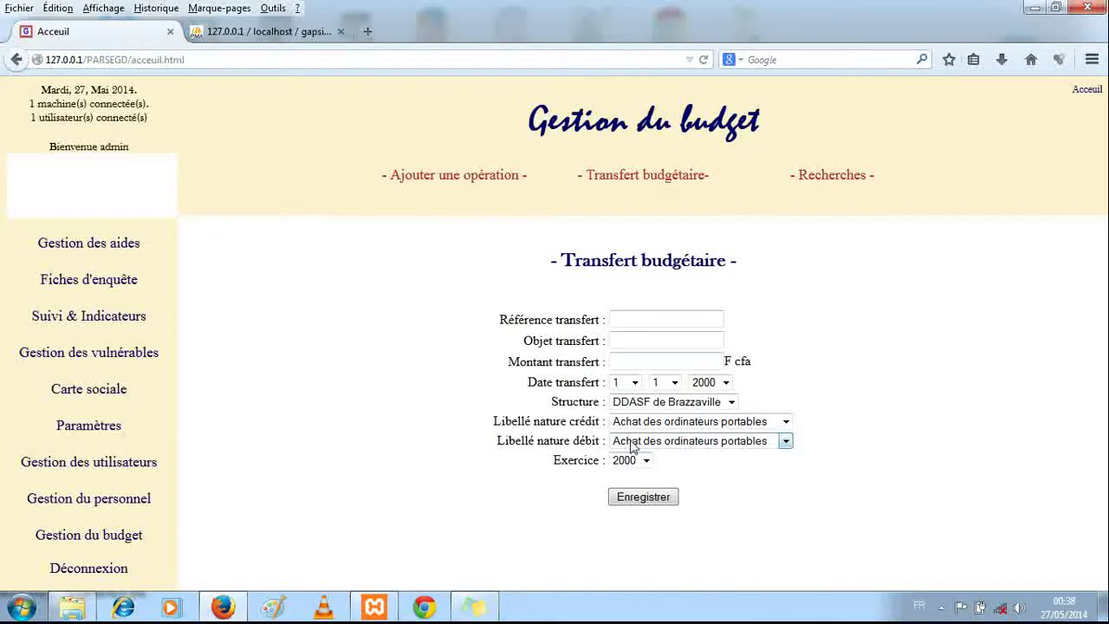
pyautogui.click(633, 443)
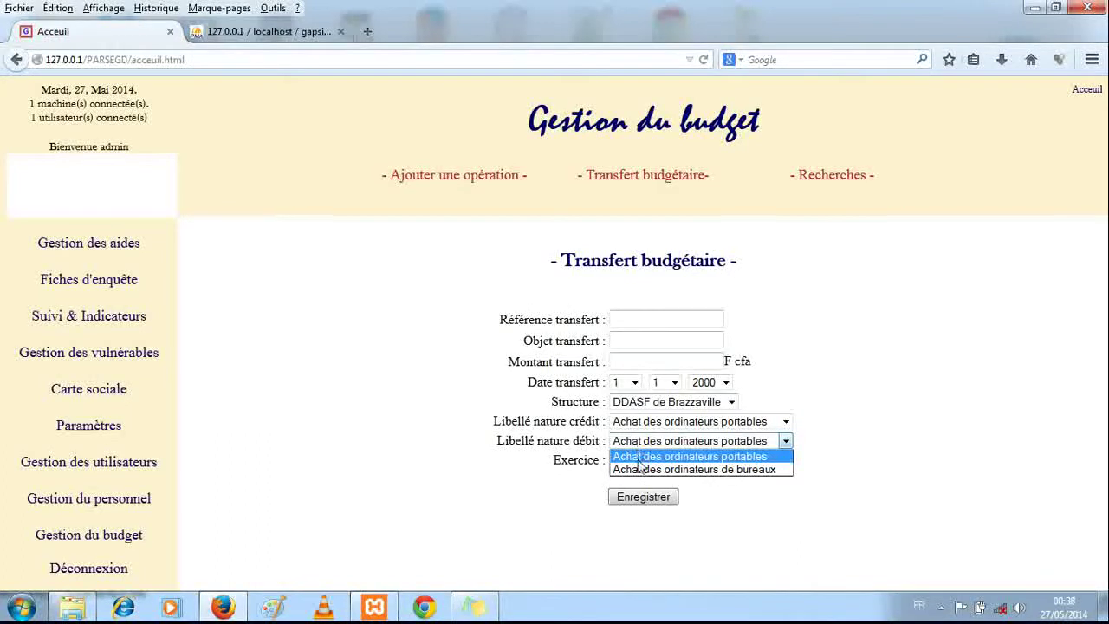
pyautogui.click(638, 470)
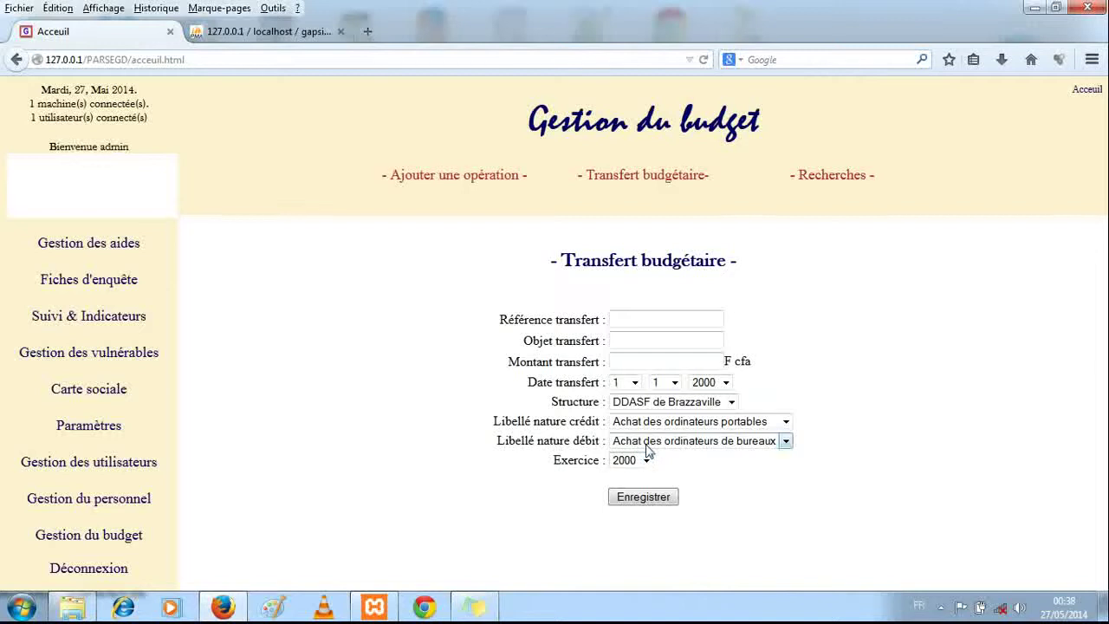
pyautogui.click(624, 363)
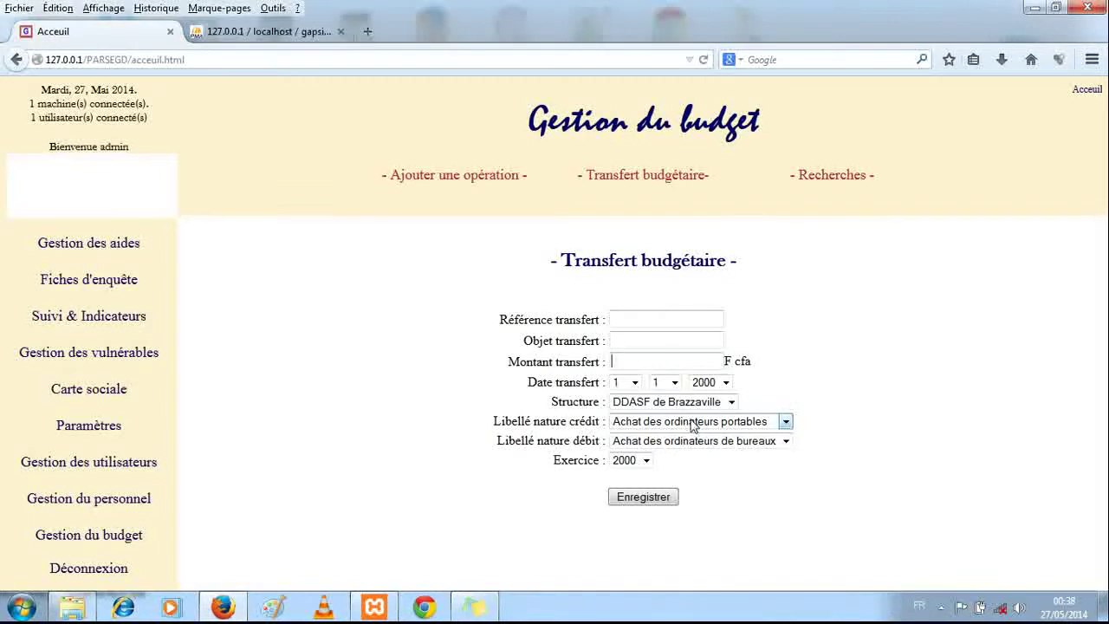
pyautogui.click(812, 184)
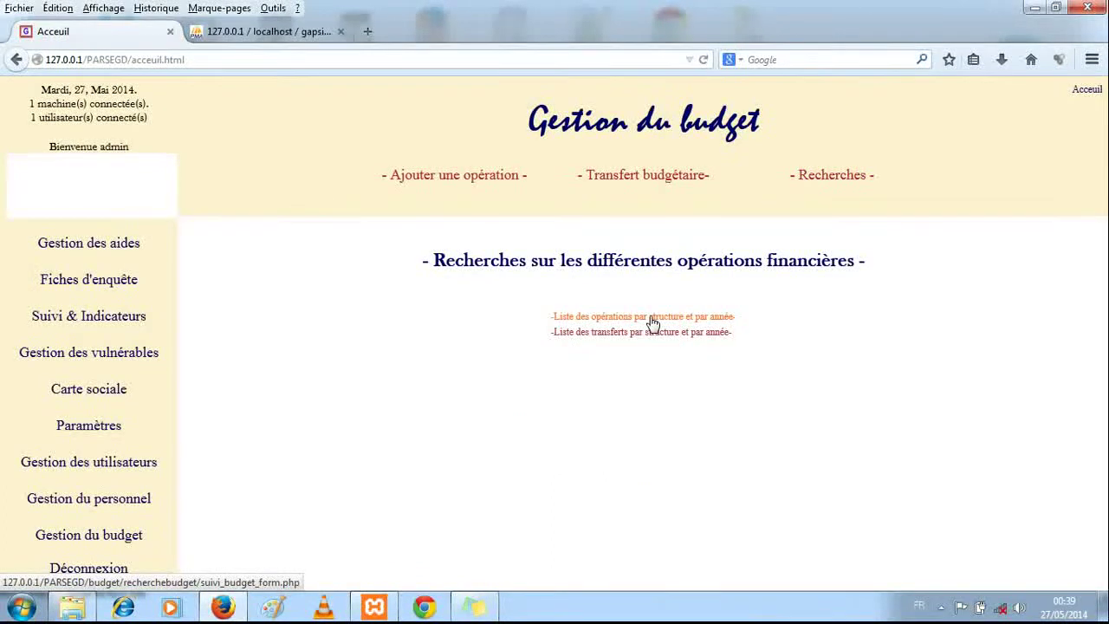
# Step: List DDASF de Brazzaville's 2010 operations: two computer purchases, leaving 490000000 F cfa current budget
pyautogui.click(652, 321)
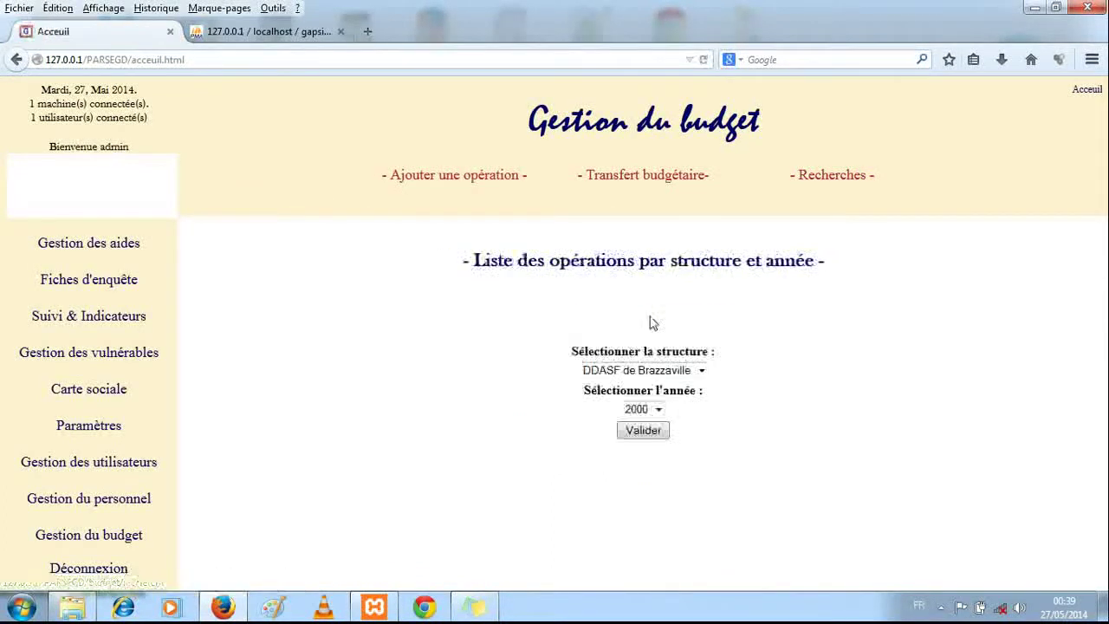
pyautogui.click(655, 410)
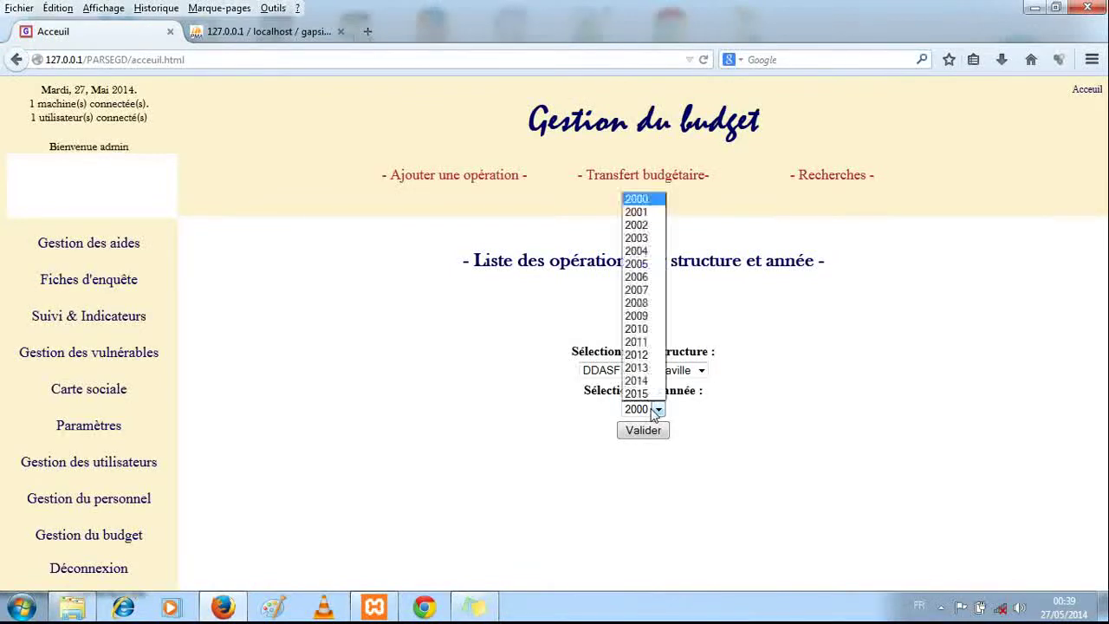
pyautogui.click(635, 329)
pyautogui.click(640, 429)
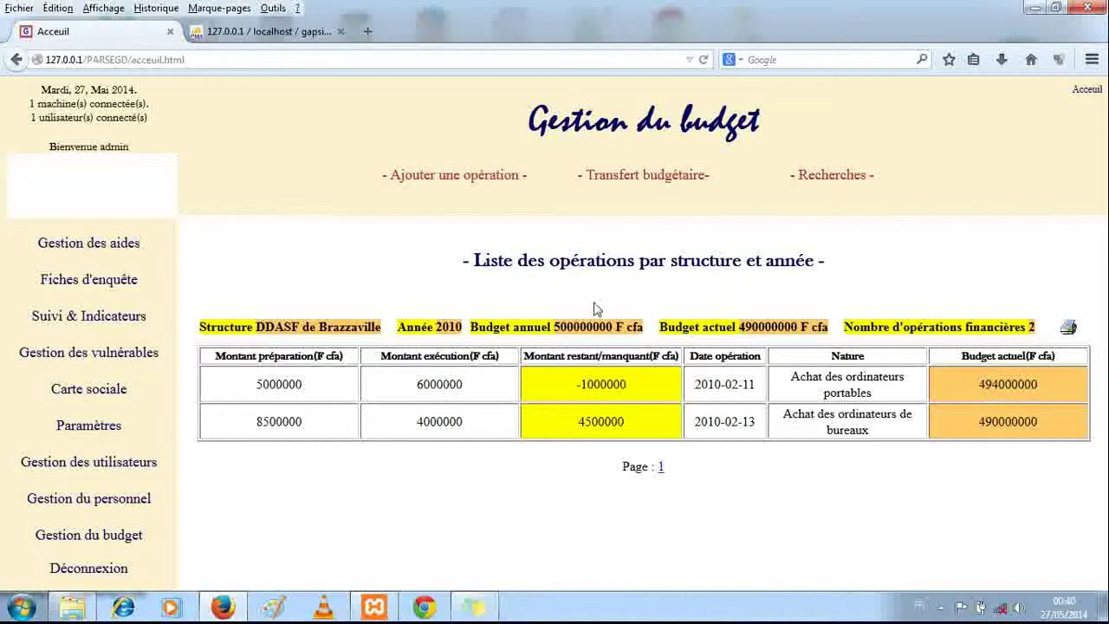
# Step: Look through the new budget operation and budget transfer forms
pyautogui.click(508, 183)
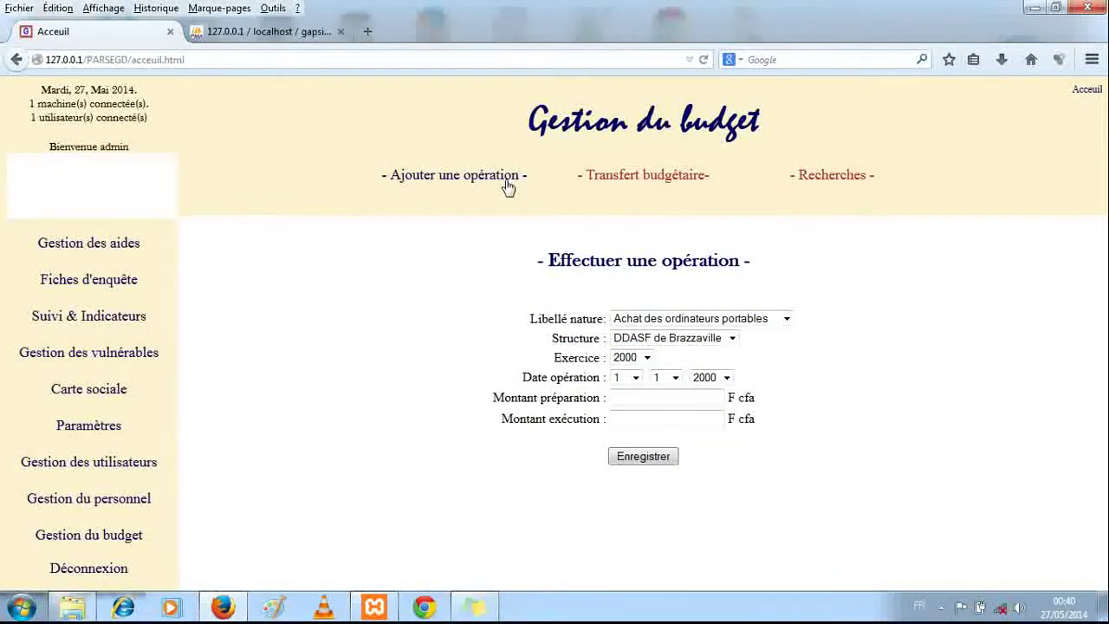
pyautogui.click(598, 183)
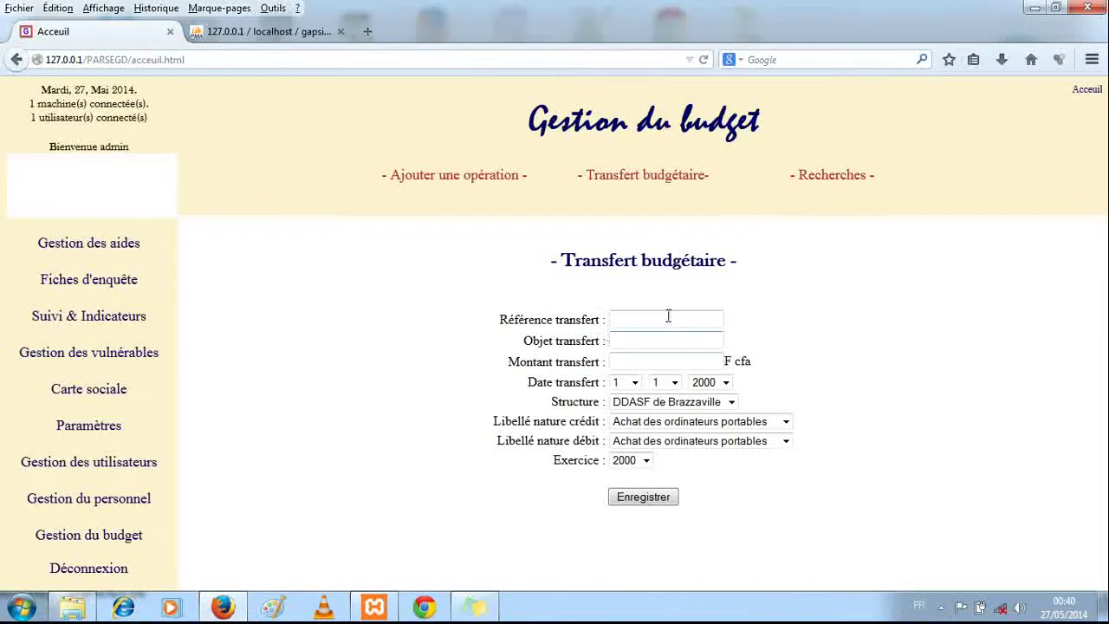
pyautogui.click(494, 178)
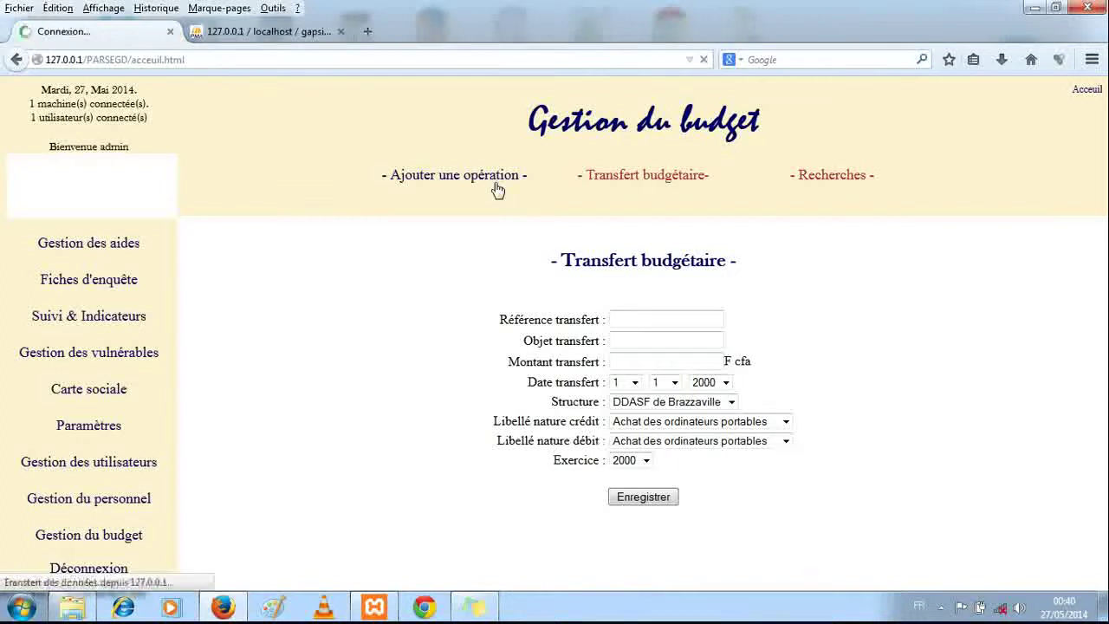
pyautogui.click(438, 177)
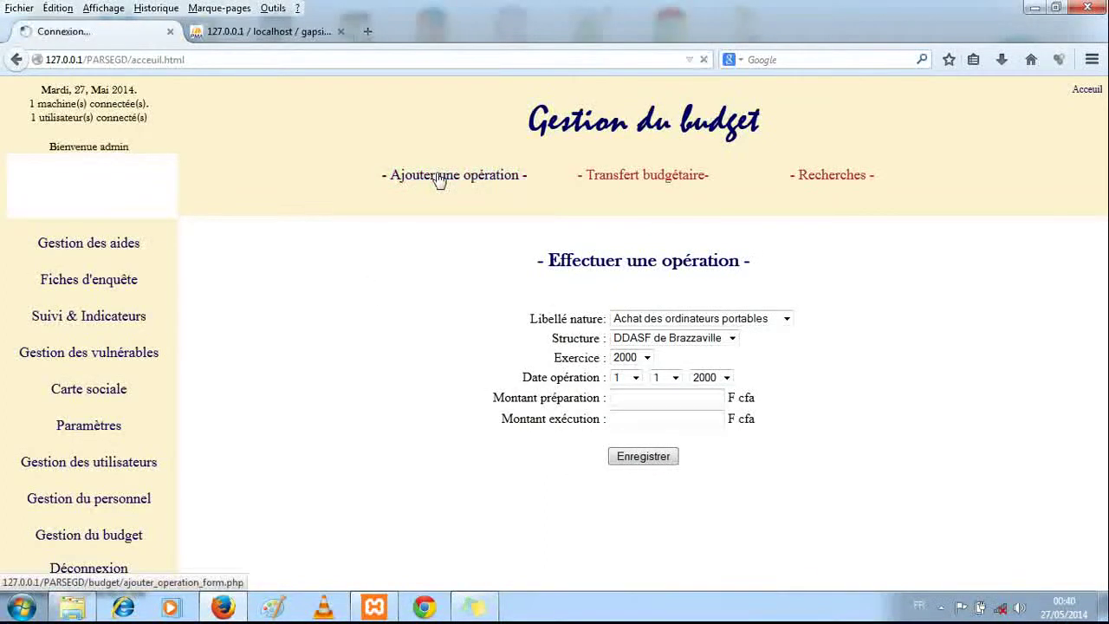
pyautogui.click(625, 180)
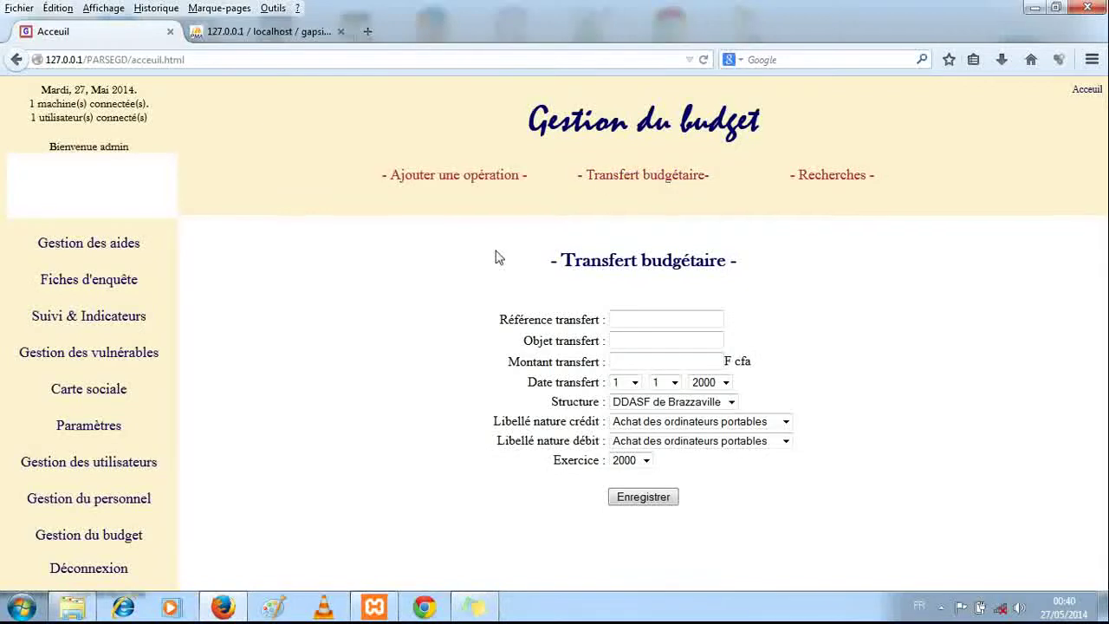
# Step: List DDASF de Brazzaville's 2010 transfers, showing one 4000000 F cfa transfer, then go to Paramètres
pyautogui.click(831, 178)
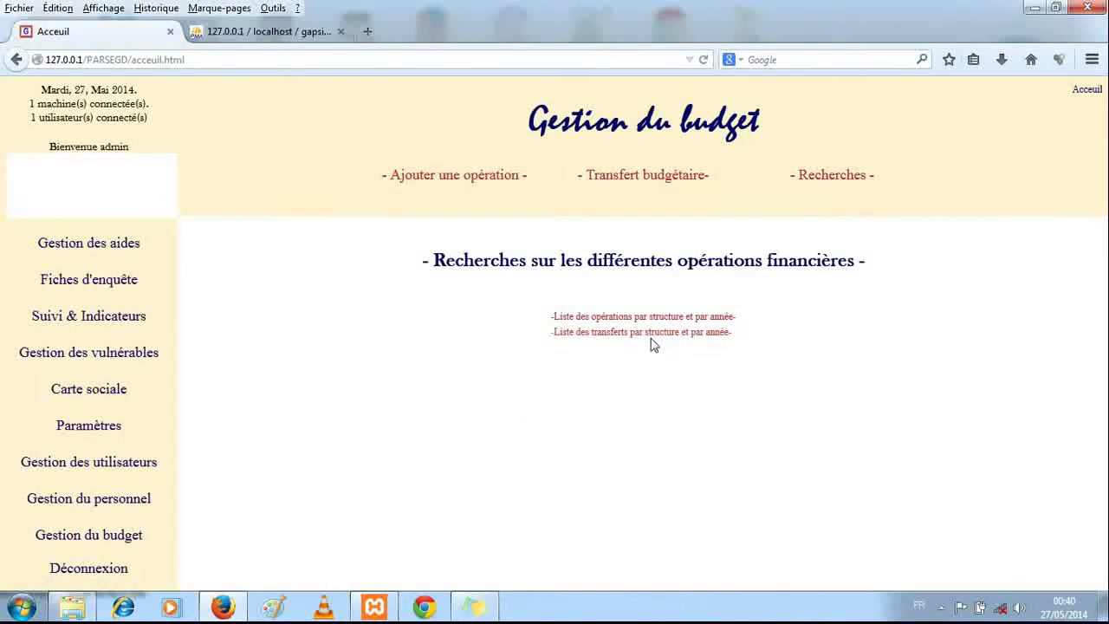
pyautogui.click(655, 334)
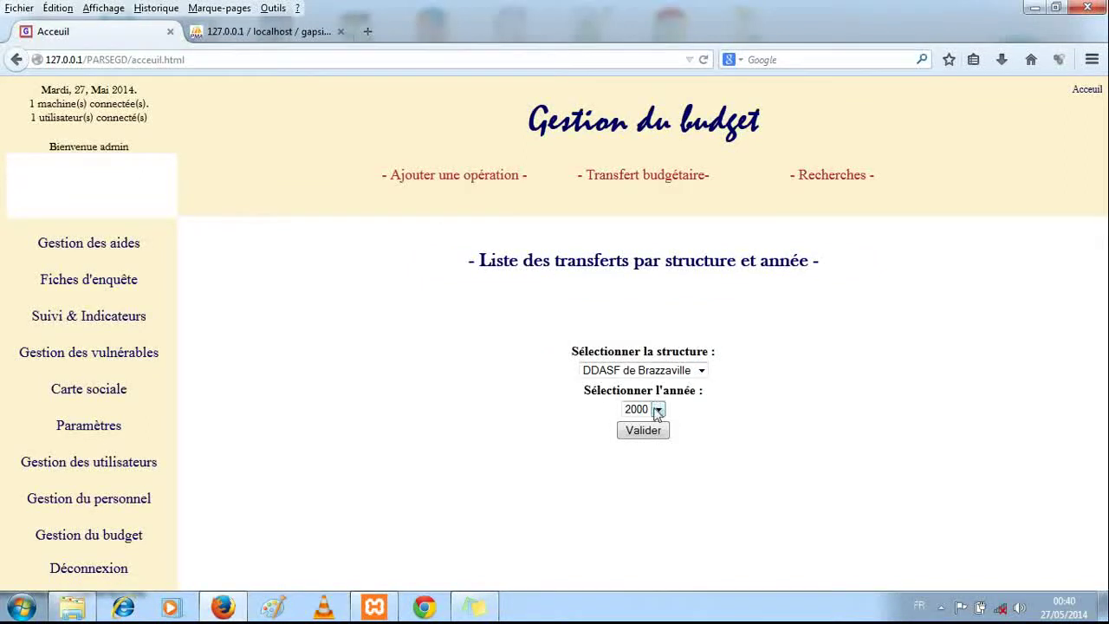
pyautogui.click(657, 410)
pyautogui.click(641, 327)
pyautogui.click(641, 431)
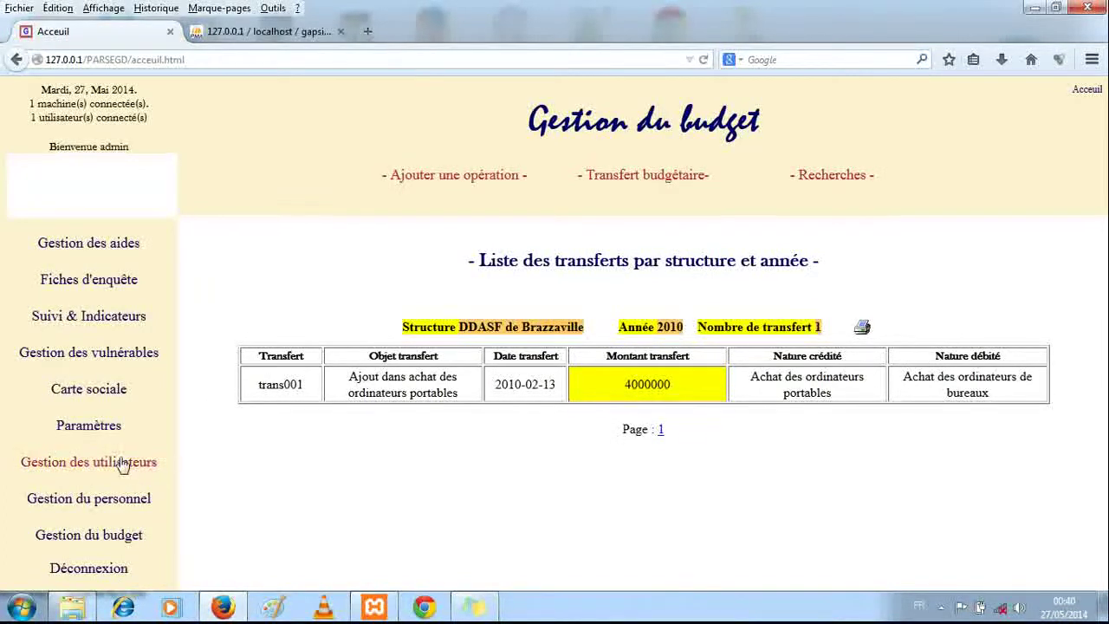
pyautogui.click(79, 427)
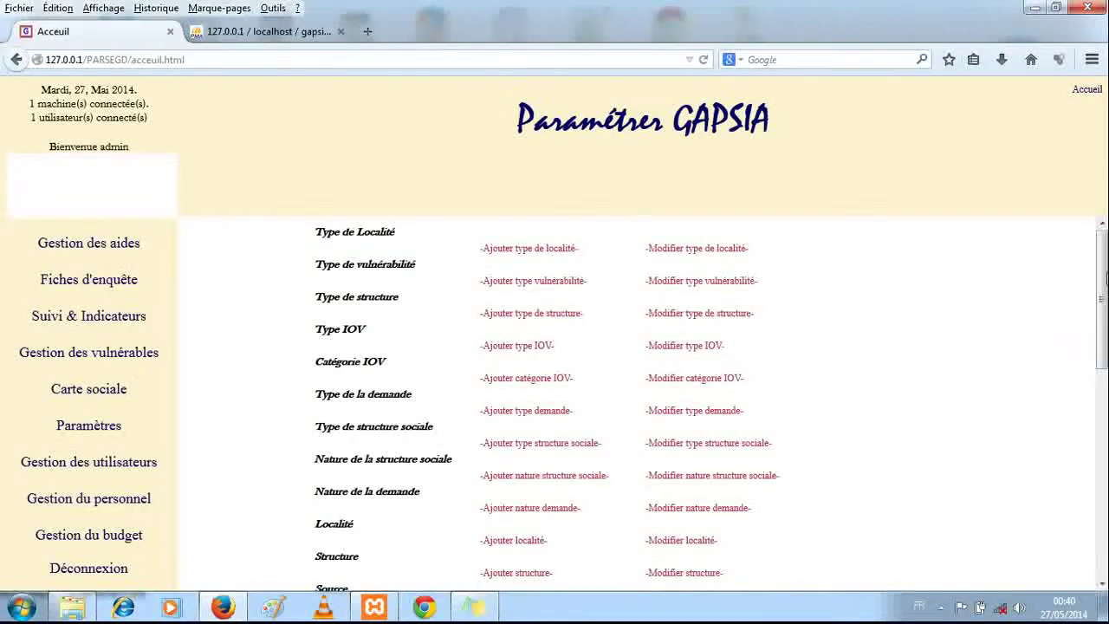
# Step: Check the class search's label list (only fournitures de bureaux), then return to Gestion du budget
pyautogui.moveTo(1101, 295); pyautogui.dragTo(1101, 511)
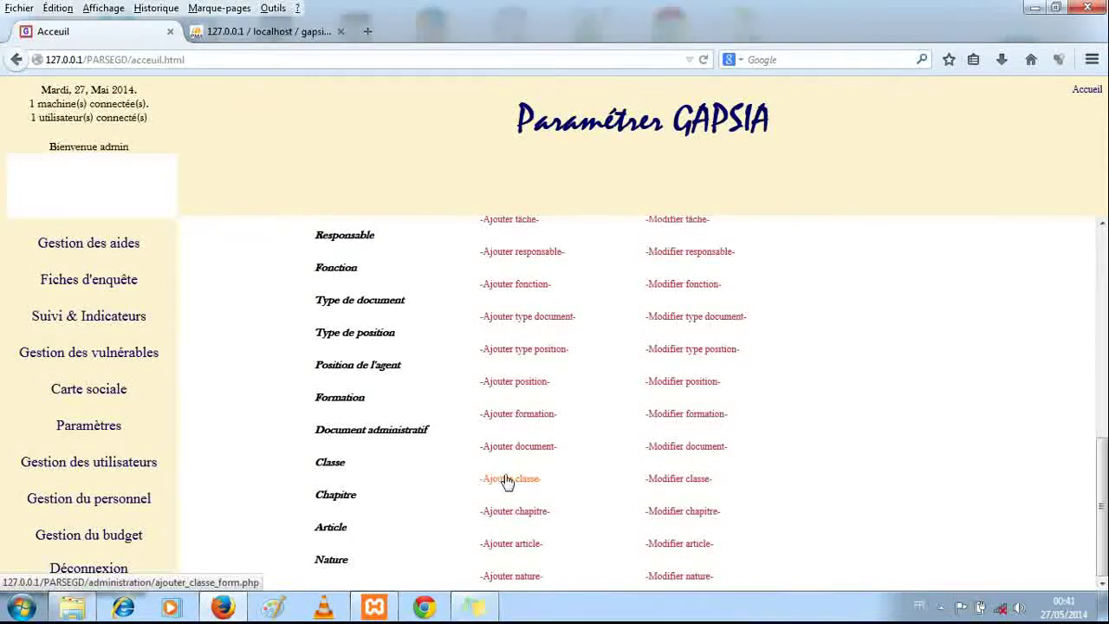
pyautogui.click(673, 480)
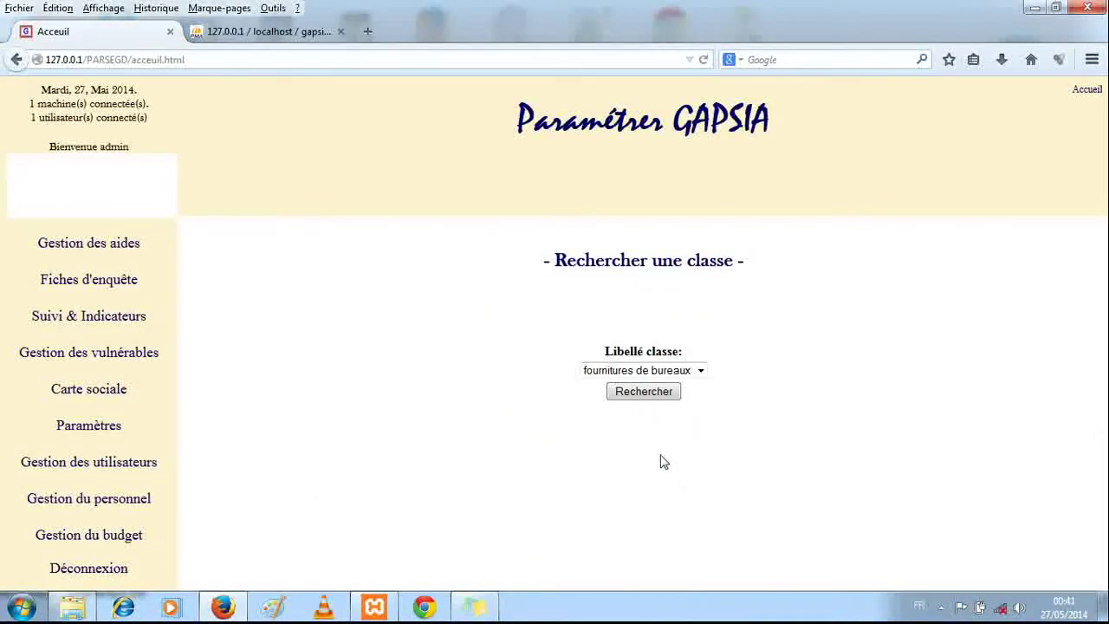
pyautogui.click(686, 371)
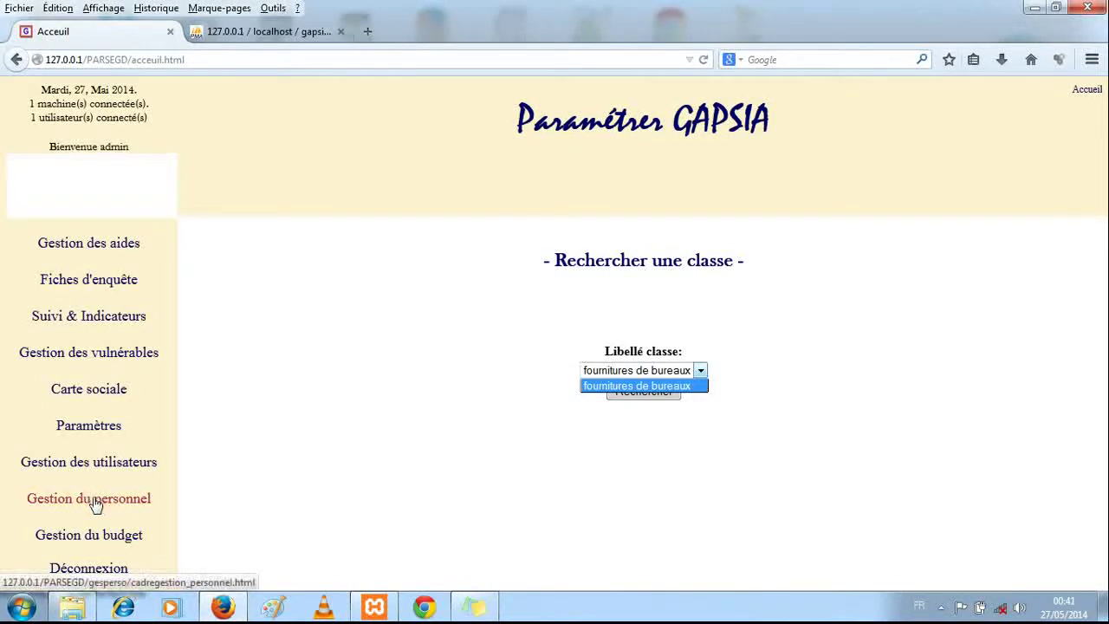
pyautogui.click(102, 537)
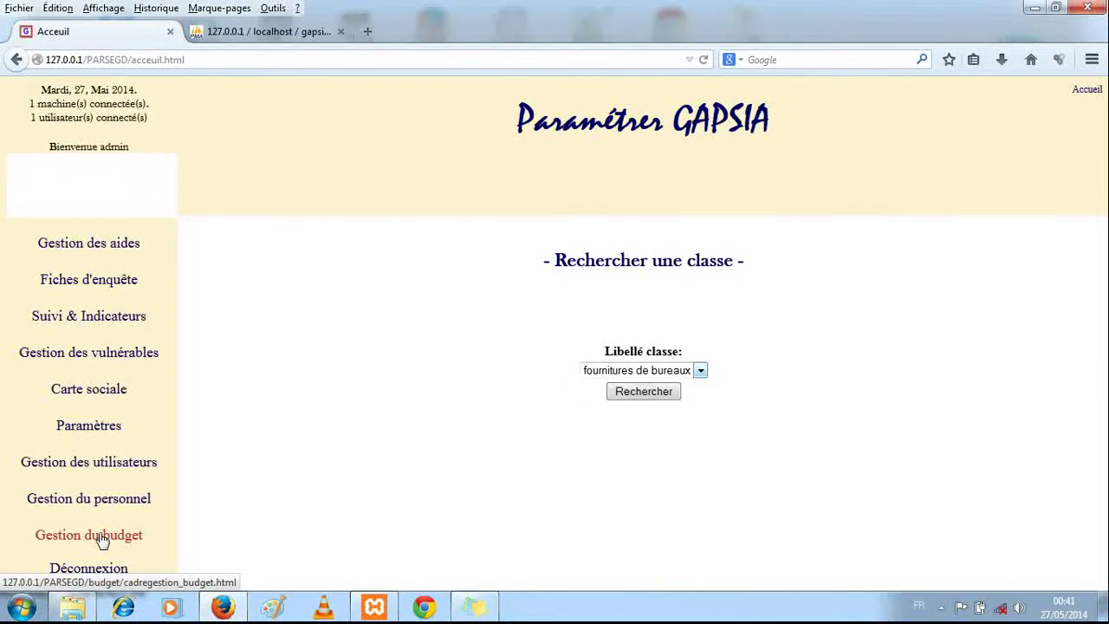
pyautogui.click(102, 537)
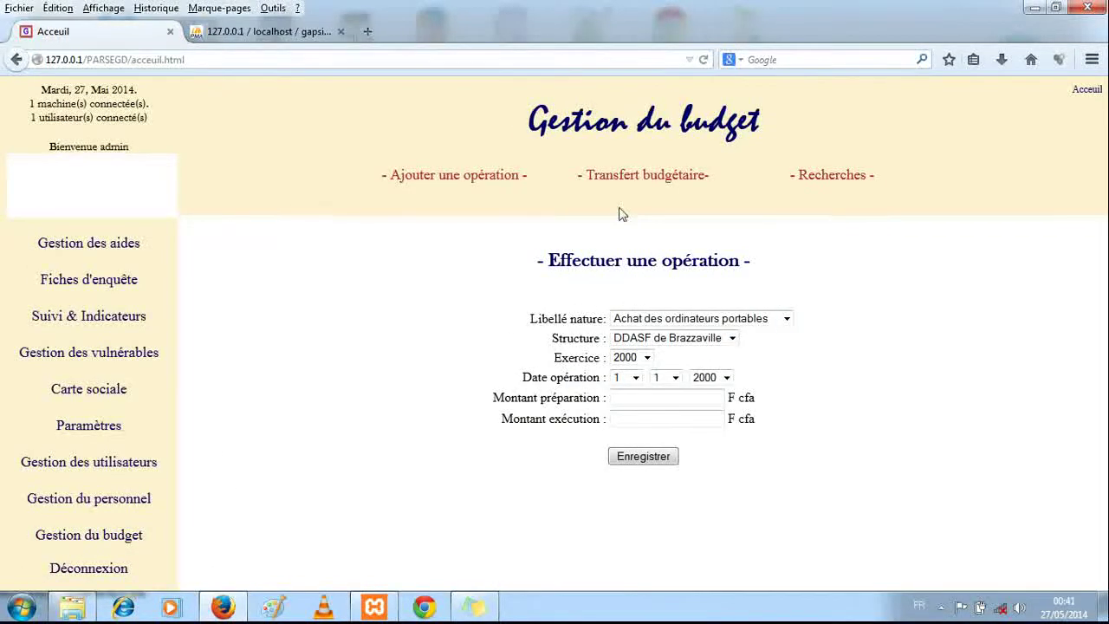
# Step: View the budget transfer form, then check the new-agent form's sector, structure and function lists
pyautogui.click(641, 175)
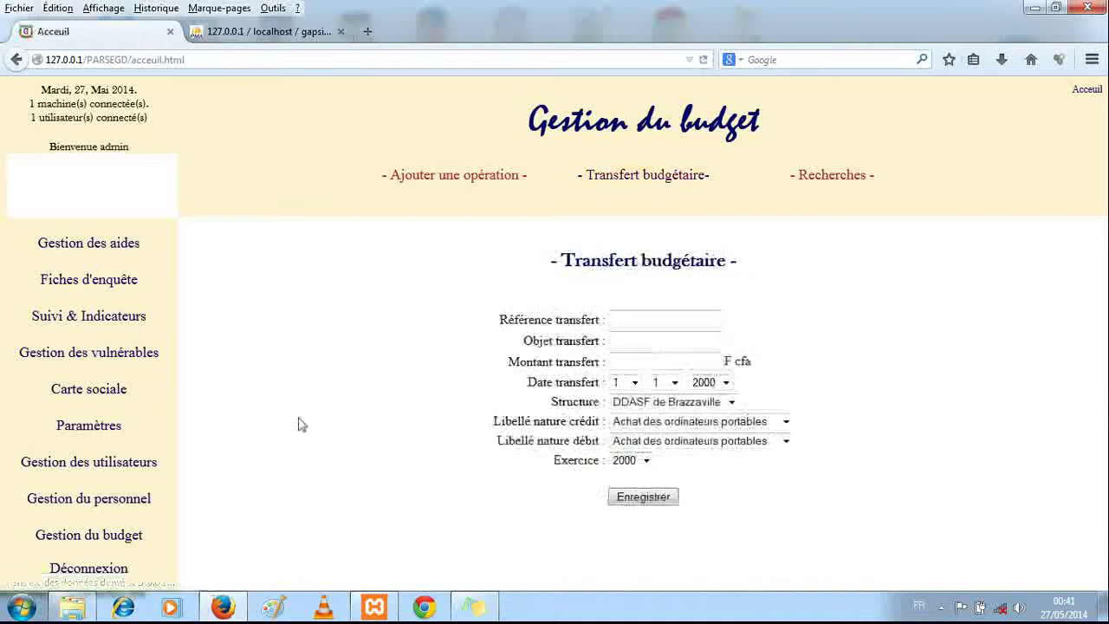
pyautogui.click(129, 499)
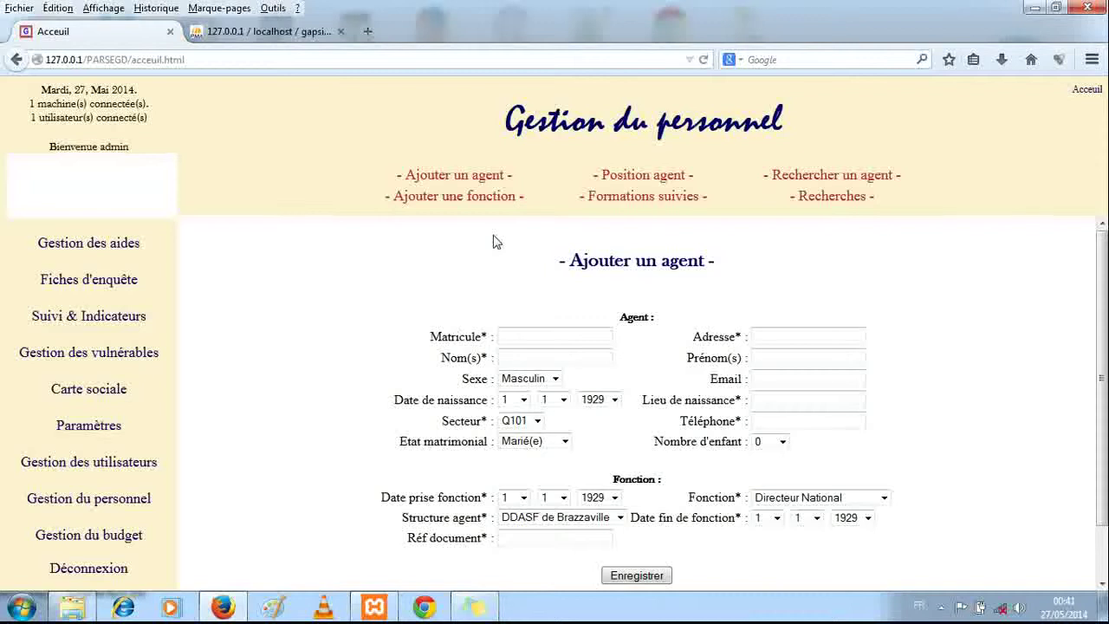
pyautogui.click(479, 194)
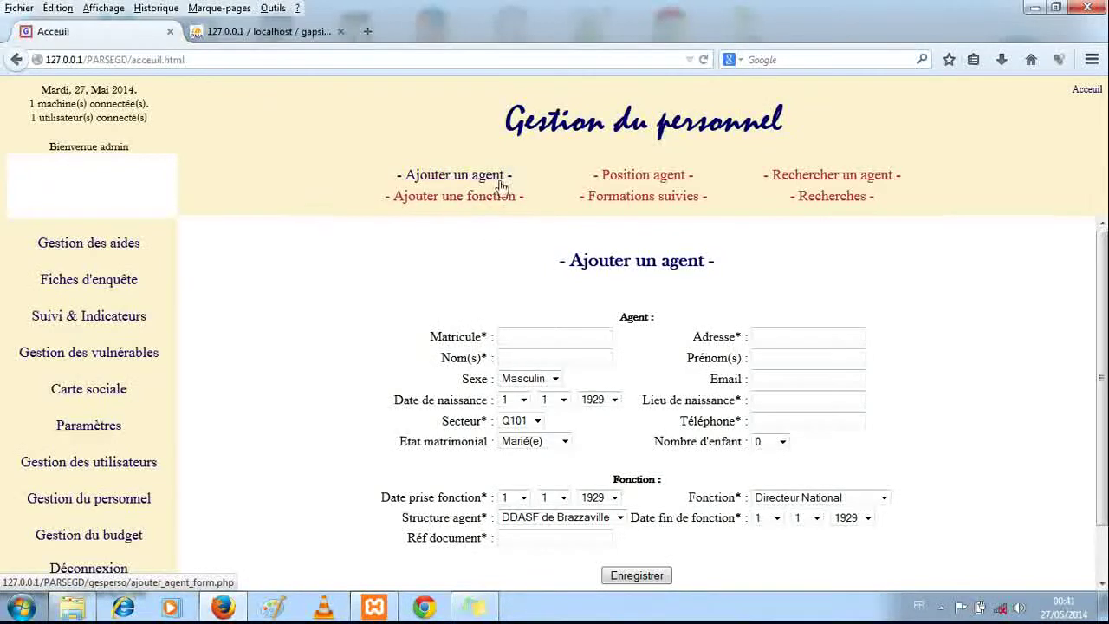
pyautogui.click(538, 421)
pyautogui.click(538, 421)
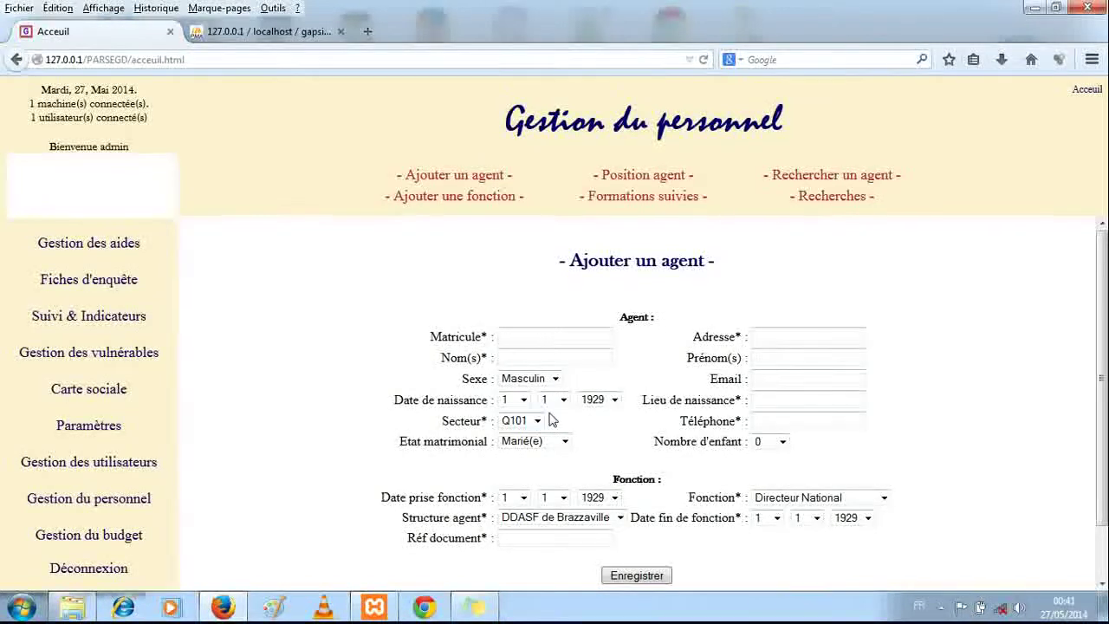
pyautogui.click(619, 518)
pyautogui.click(619, 517)
pyautogui.click(538, 421)
pyautogui.click(538, 421)
pyautogui.click(772, 497)
pyautogui.click(772, 497)
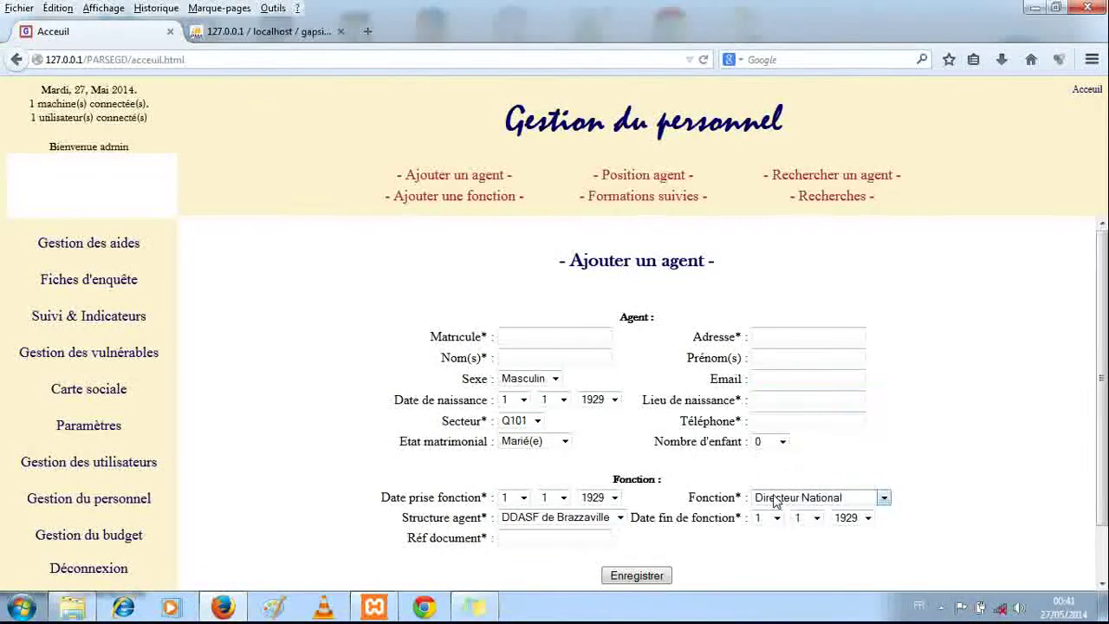
# Step: Review the agent position list (congés maladie) and the function and trainings forms (FORM001)
pyautogui.click(637, 179)
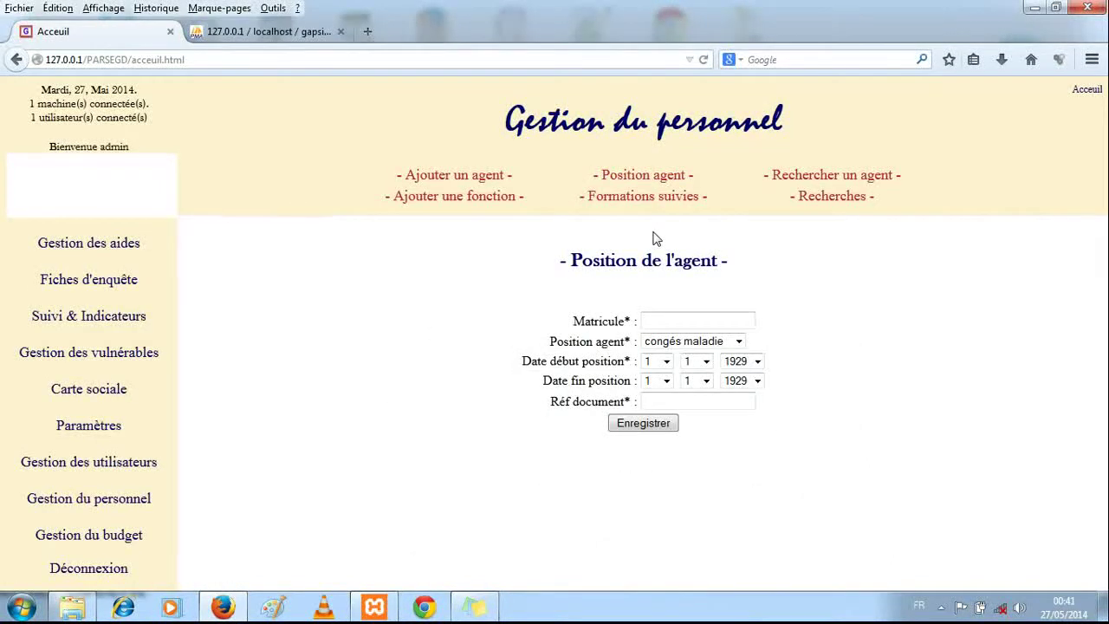
pyautogui.click(696, 344)
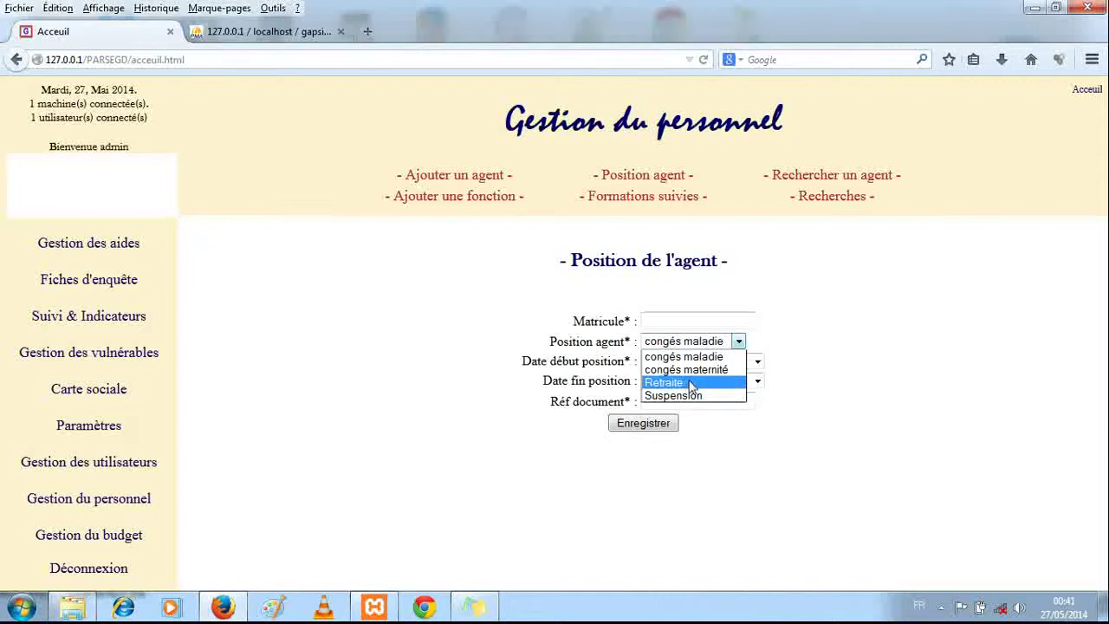
pyautogui.click(776, 270)
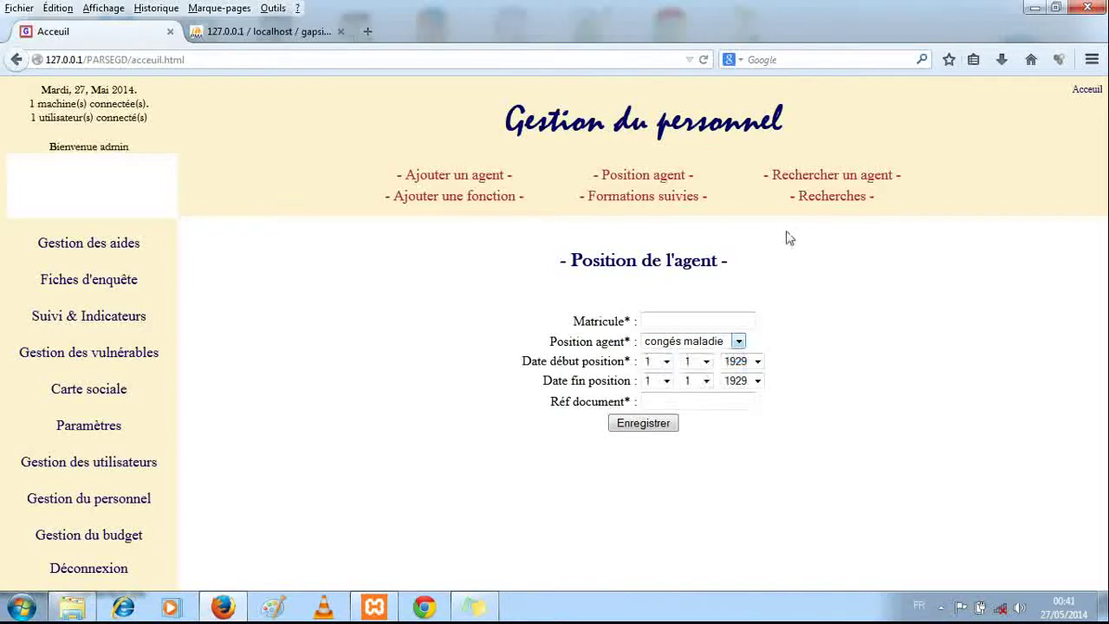
pyautogui.click(465, 194)
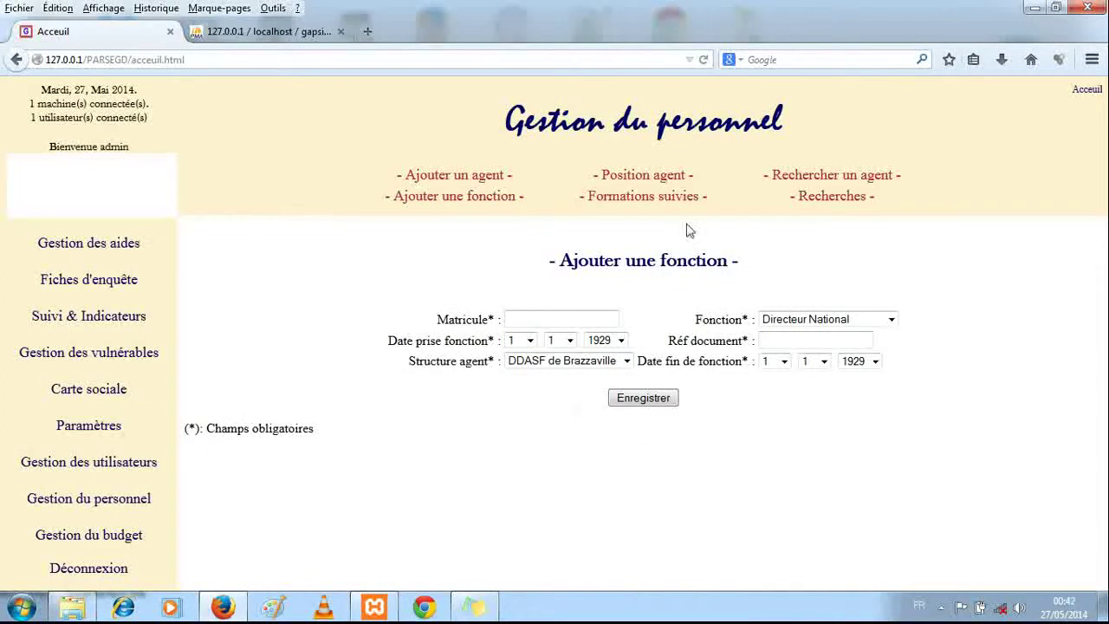
pyautogui.click(602, 196)
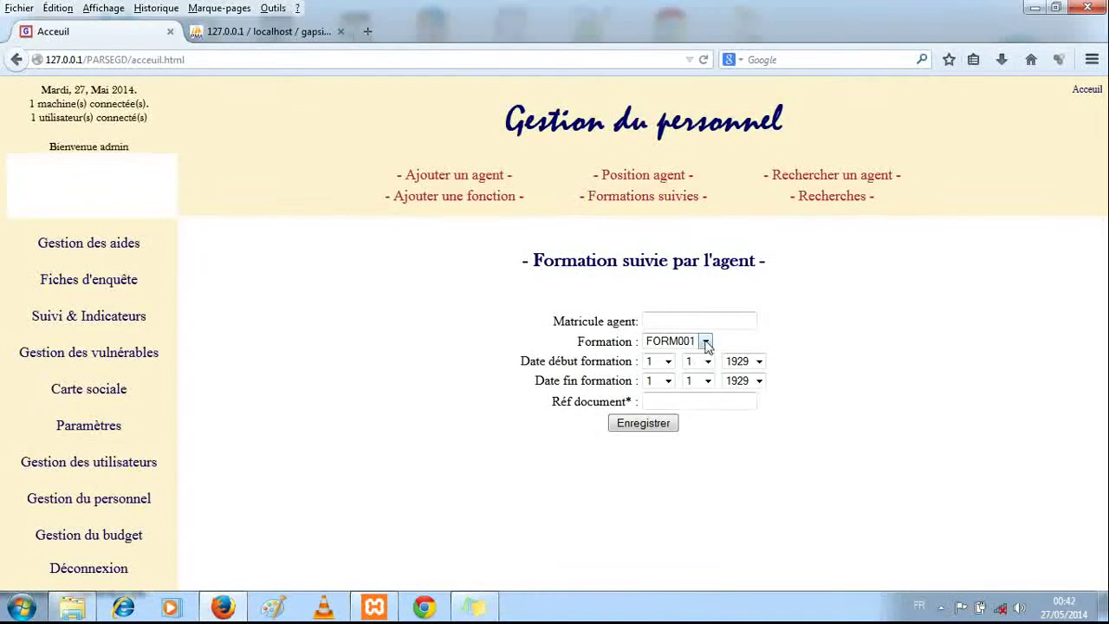
pyautogui.click(703, 341)
pyautogui.click(705, 344)
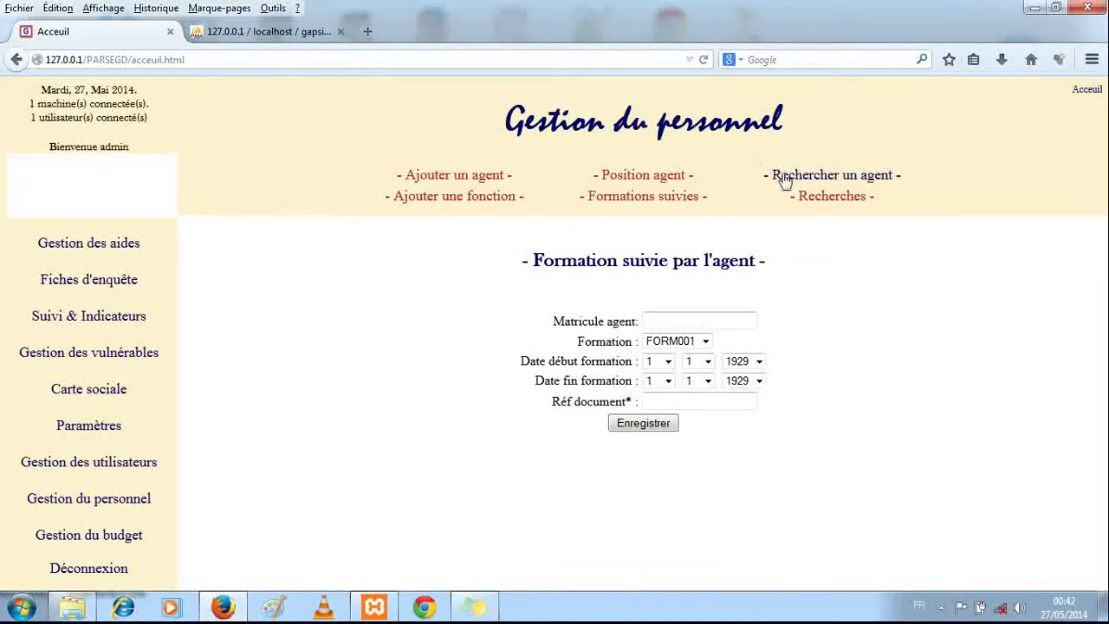
# Step: Move from the matricule field to the agent search, then the agent searches page
pyautogui.click(657, 319)
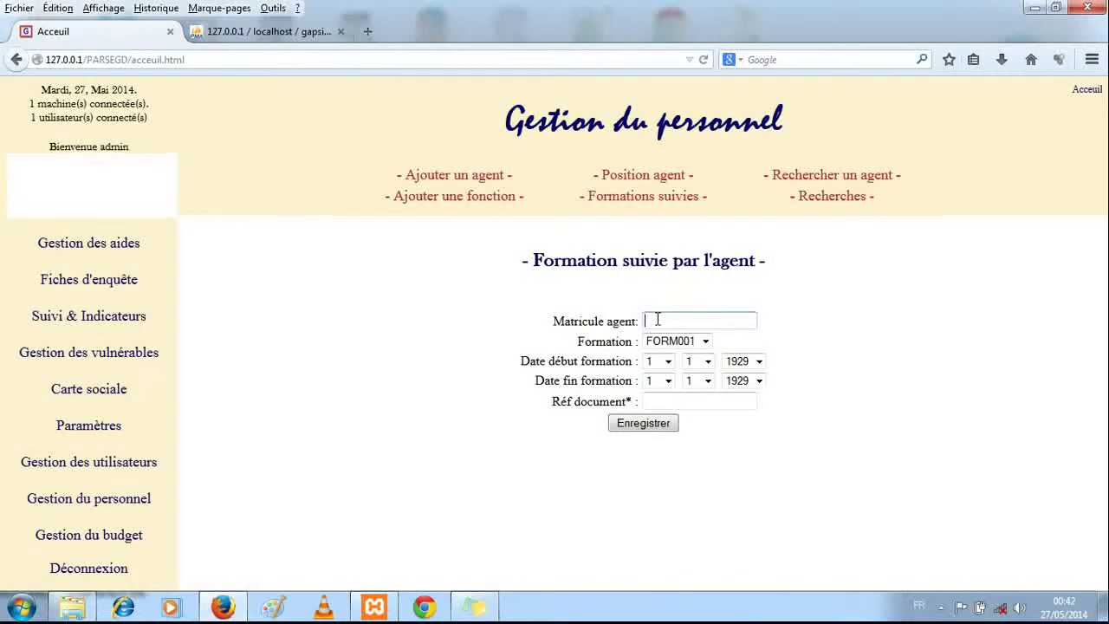
pyautogui.click(792, 173)
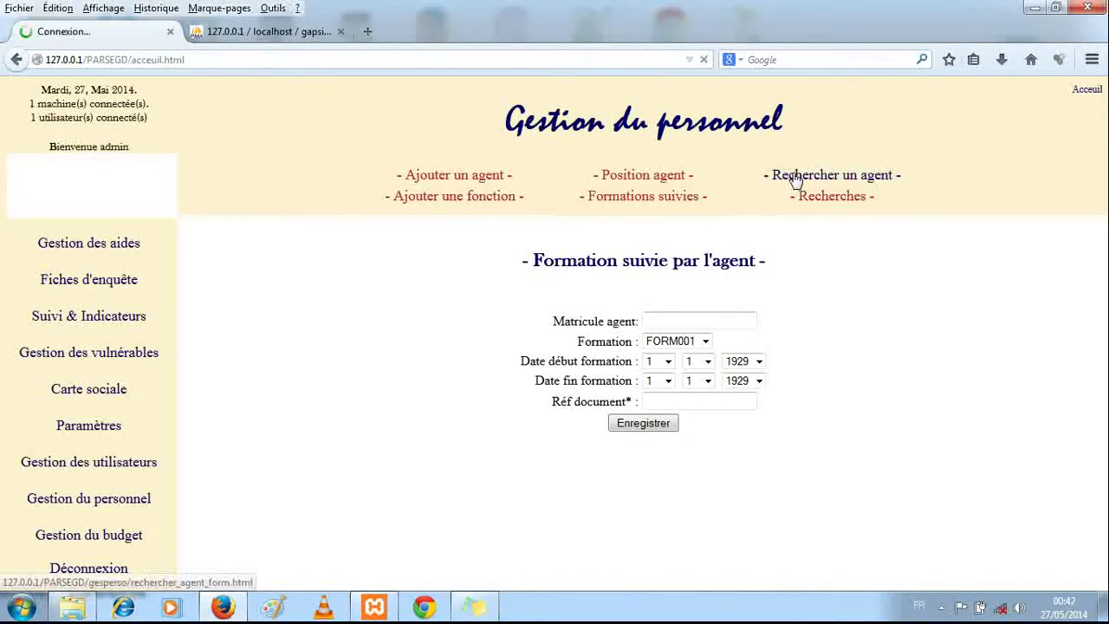
pyautogui.click(825, 198)
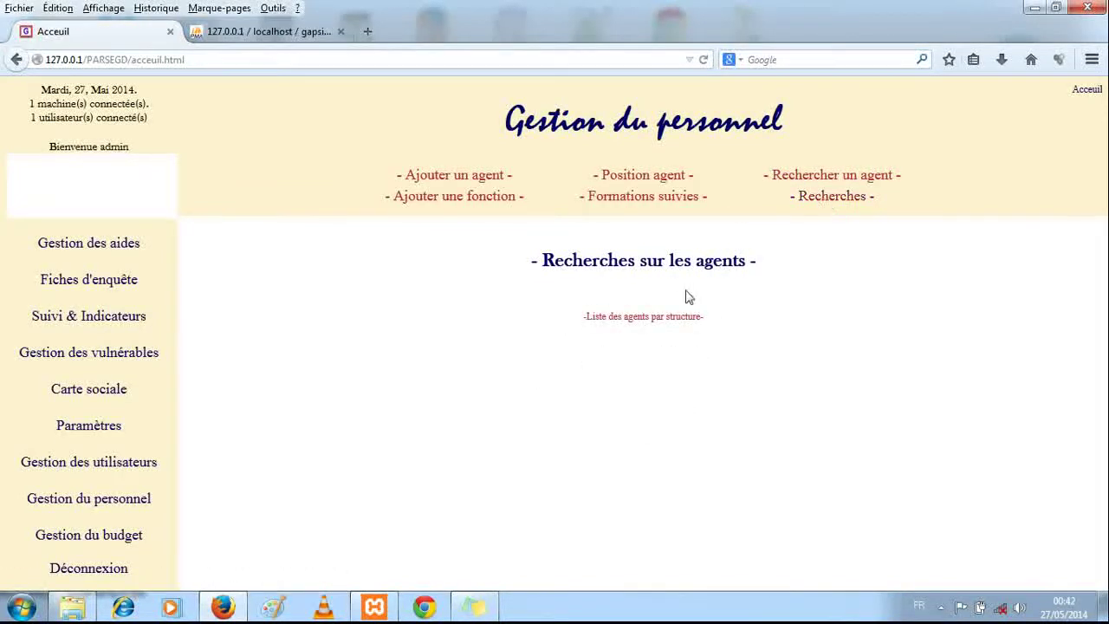
# Step: List DDASF de Brazzaville's agents, then look up an agent by matricule: Directeur National, Chef de CAS
pyautogui.click(667, 319)
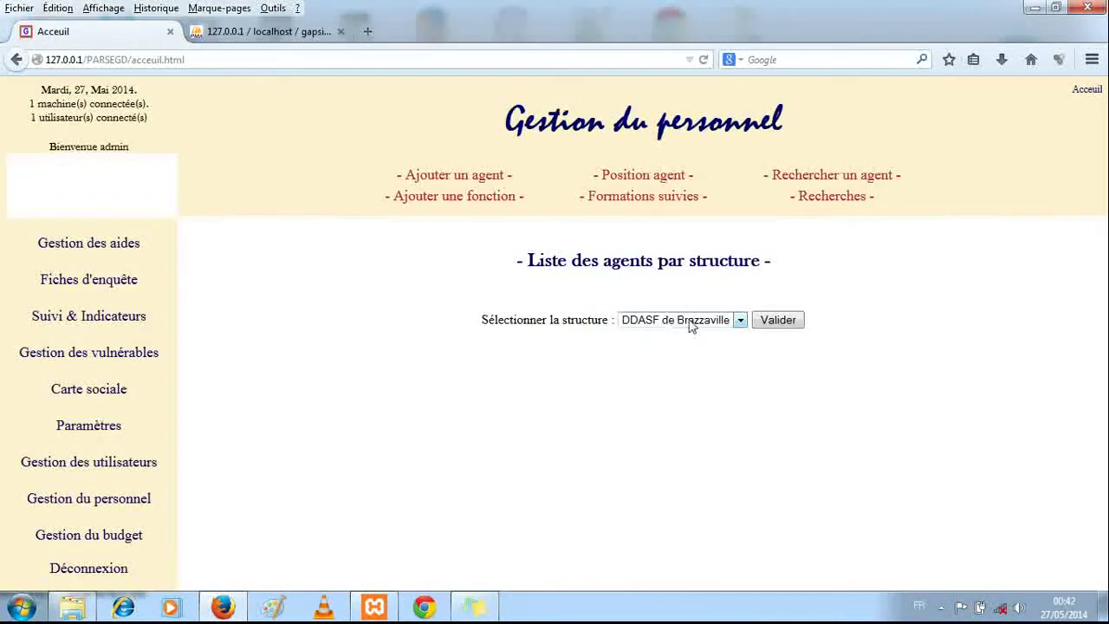
pyautogui.click(771, 321)
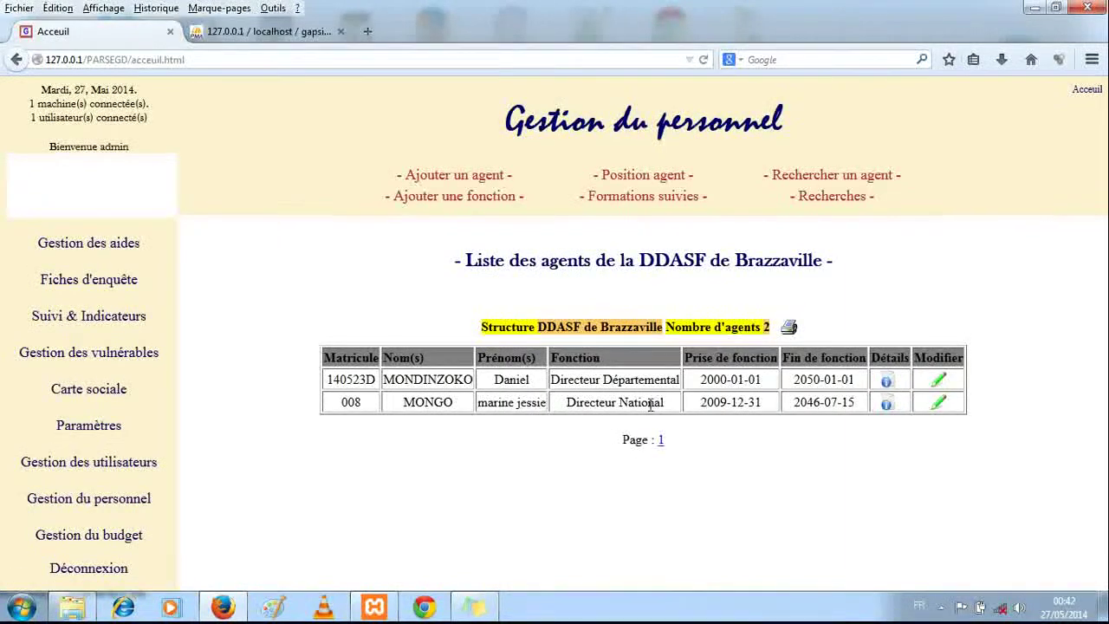
pyautogui.click(836, 176)
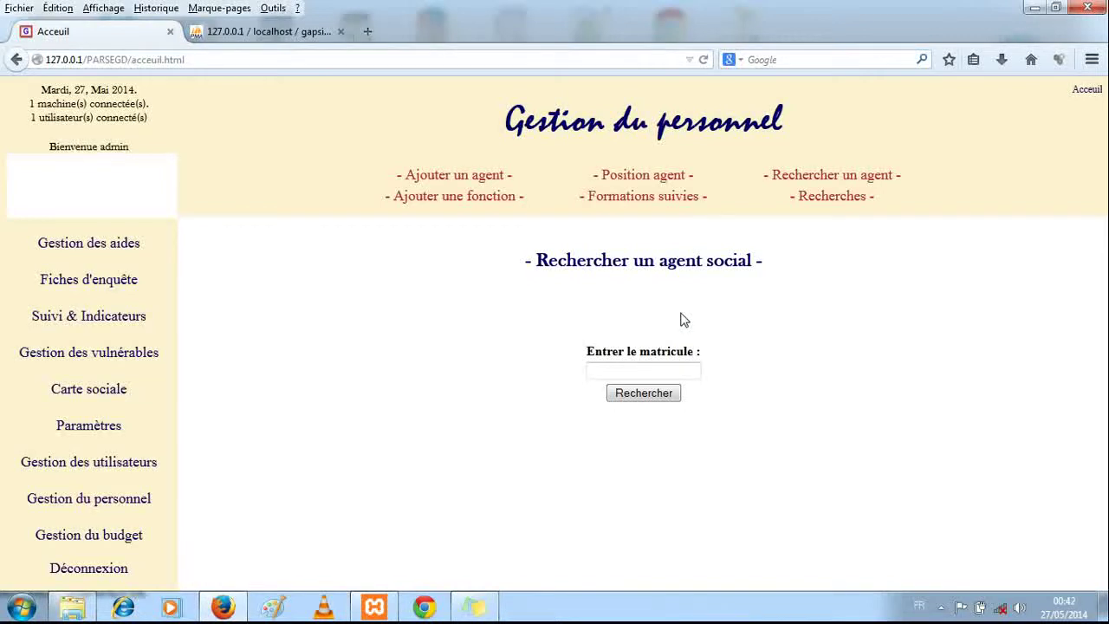
pyautogui.write('008')
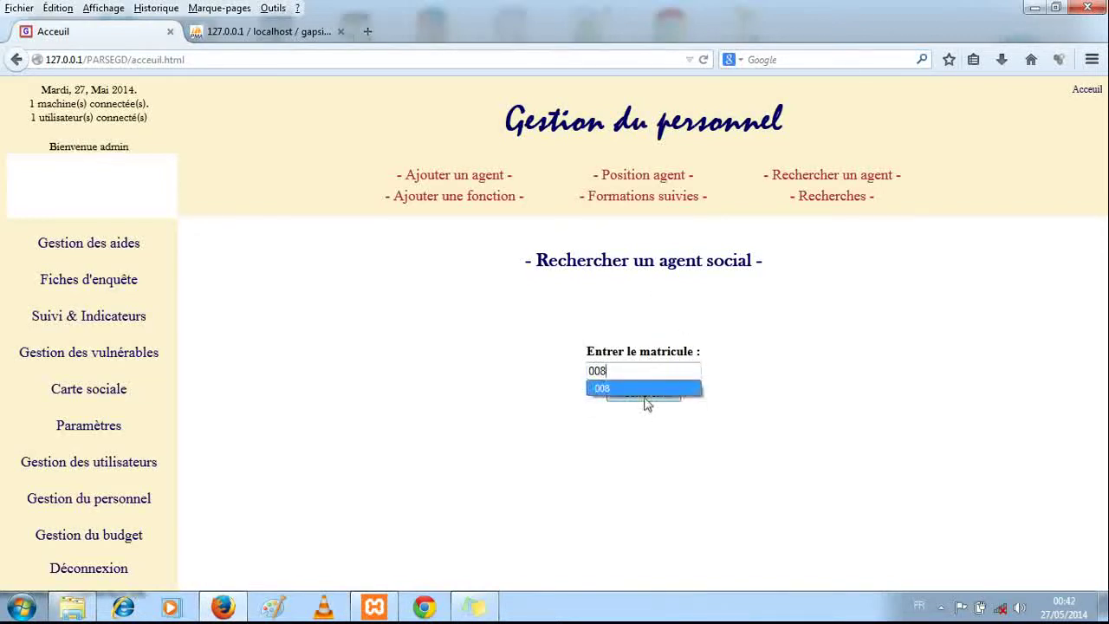
pyautogui.click(644, 392)
pyautogui.click(644, 395)
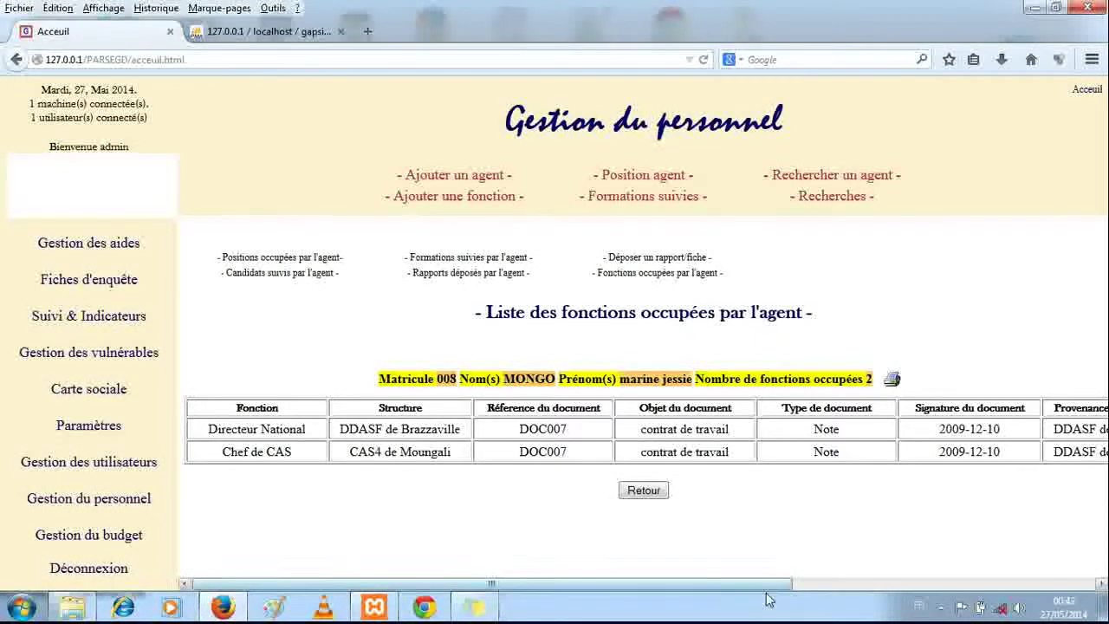
pyautogui.moveTo(767, 584); pyautogui.dragTo(847, 572)
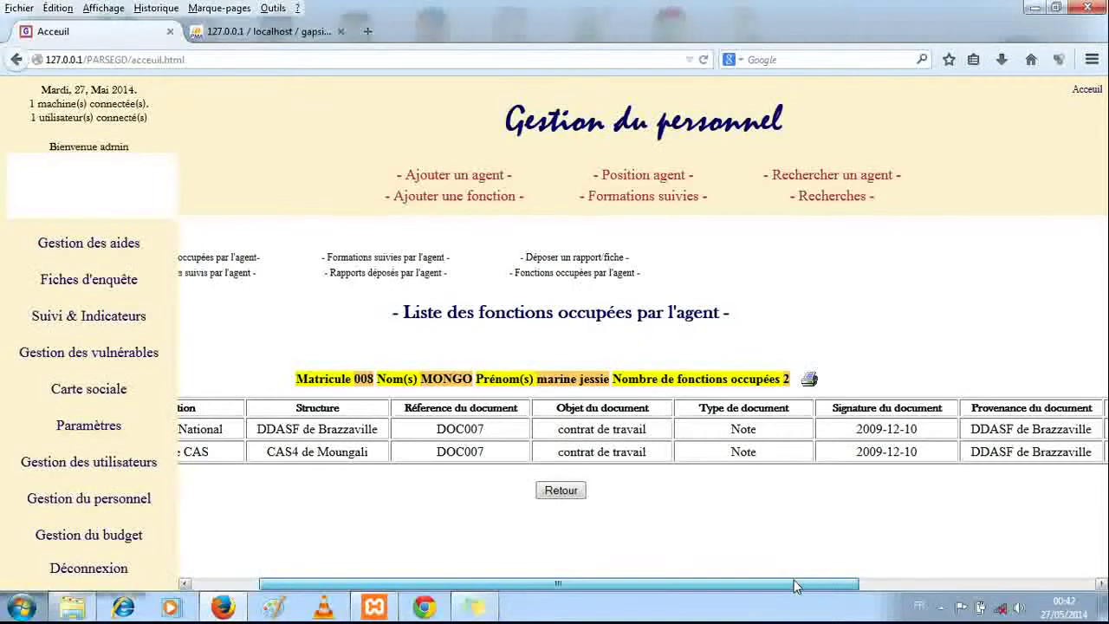
pyautogui.moveTo(797, 584); pyautogui.dragTo(981, 537)
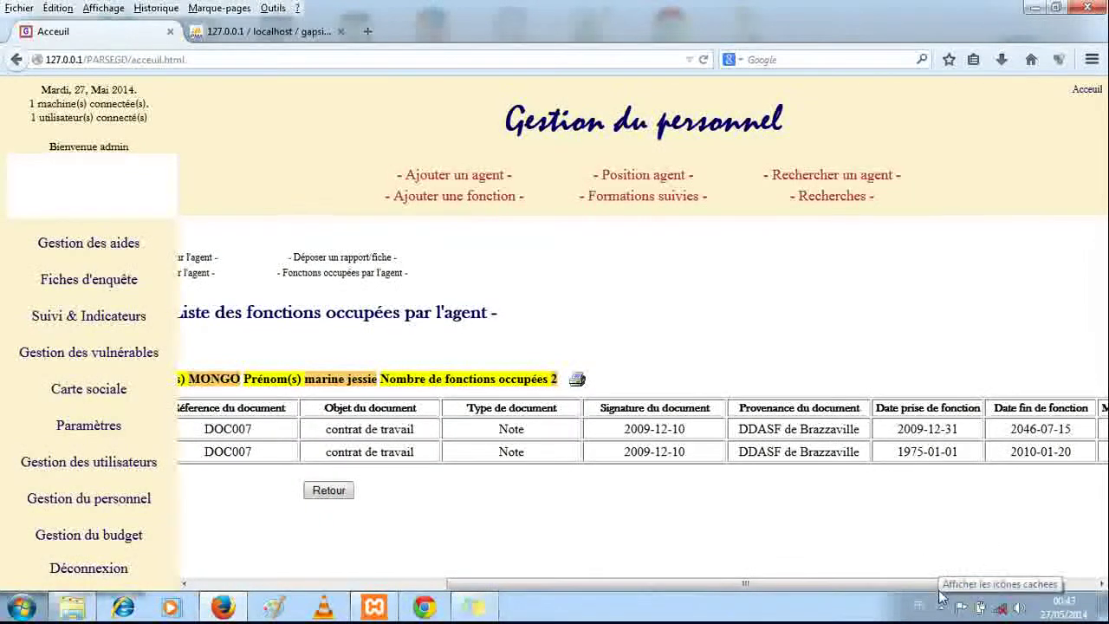
pyautogui.moveTo(935, 583); pyautogui.dragTo(644, 600)
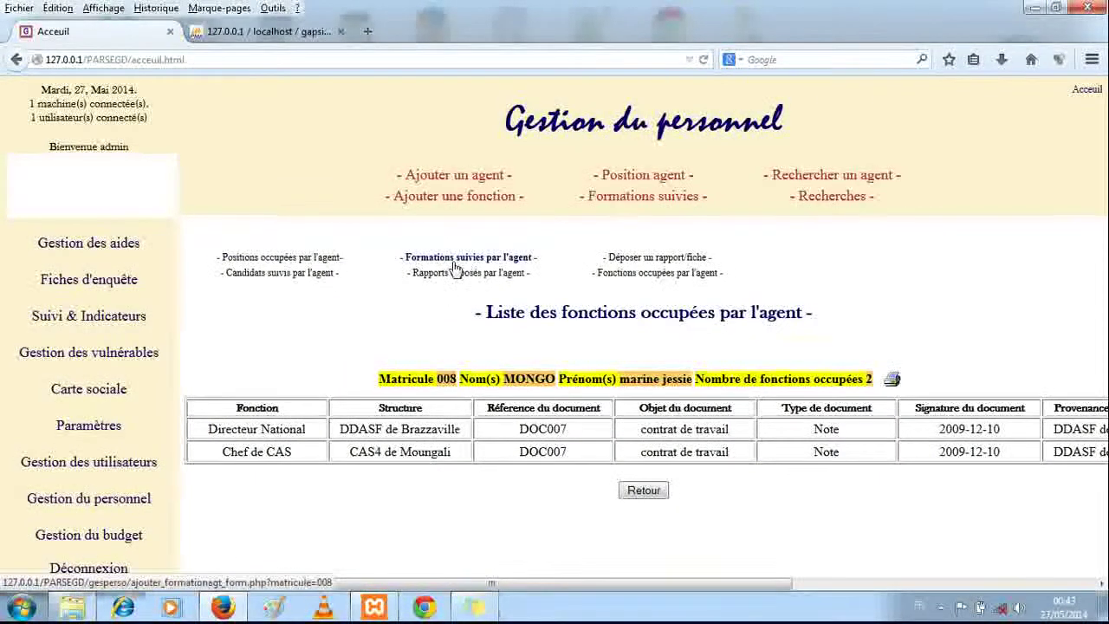
# Step: Show the agent's held positions, then the candidates-followed search preset to 2000, Janvier
pyautogui.click(291, 260)
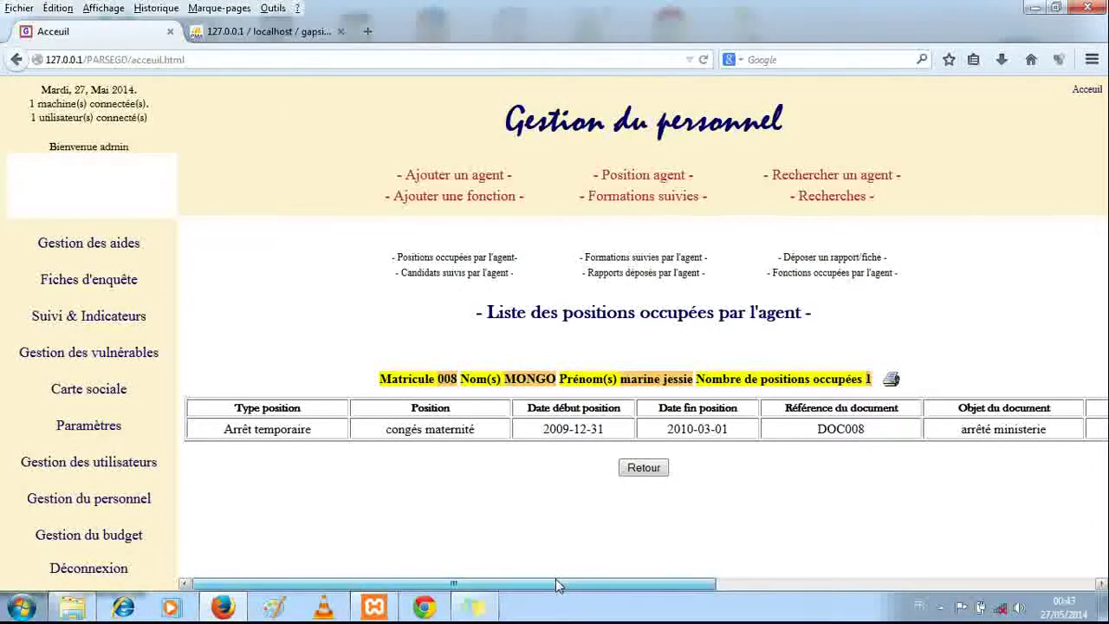
pyautogui.moveTo(557, 586); pyautogui.dragTo(603, 521)
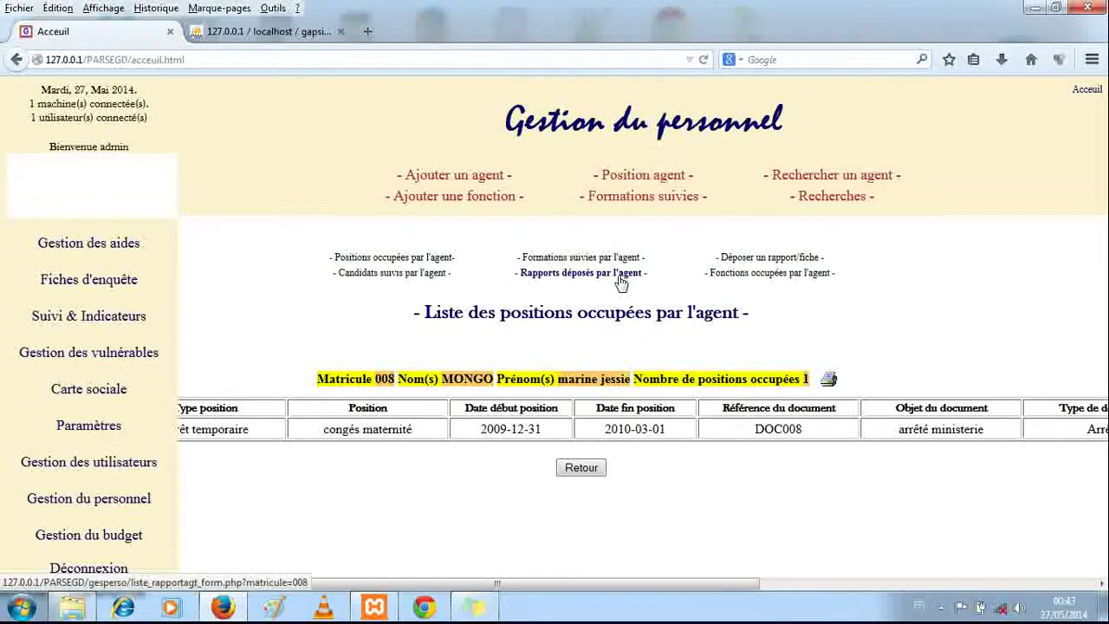
pyautogui.click(432, 275)
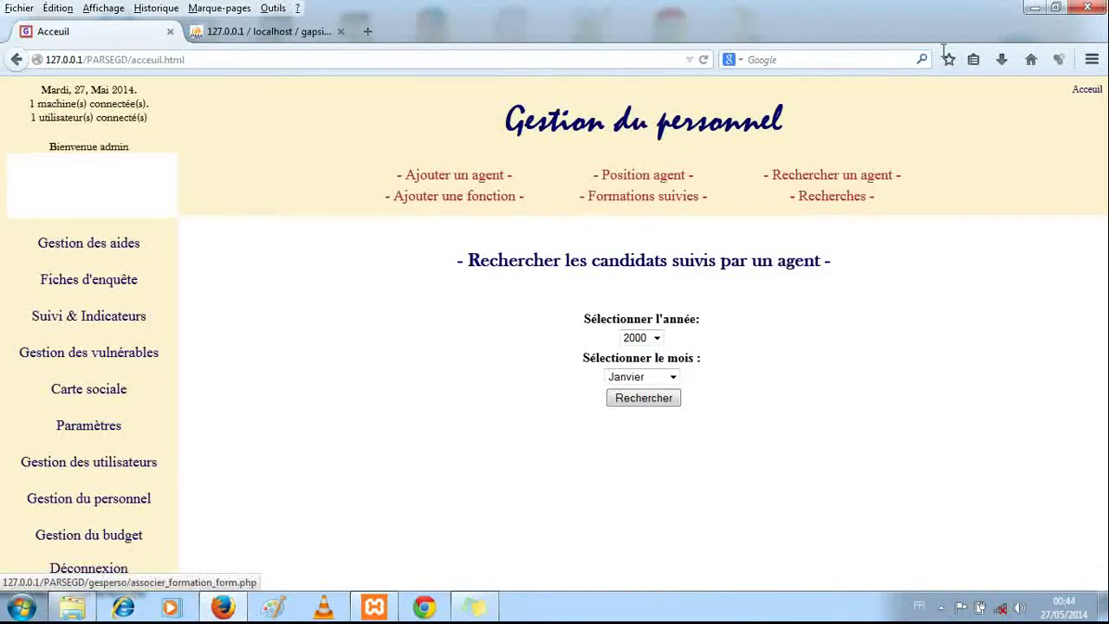
# Step: Log out via Acceuil and Déconnexion, then close Firefox, confirming both tabs should close
pyautogui.click(1097, 92)
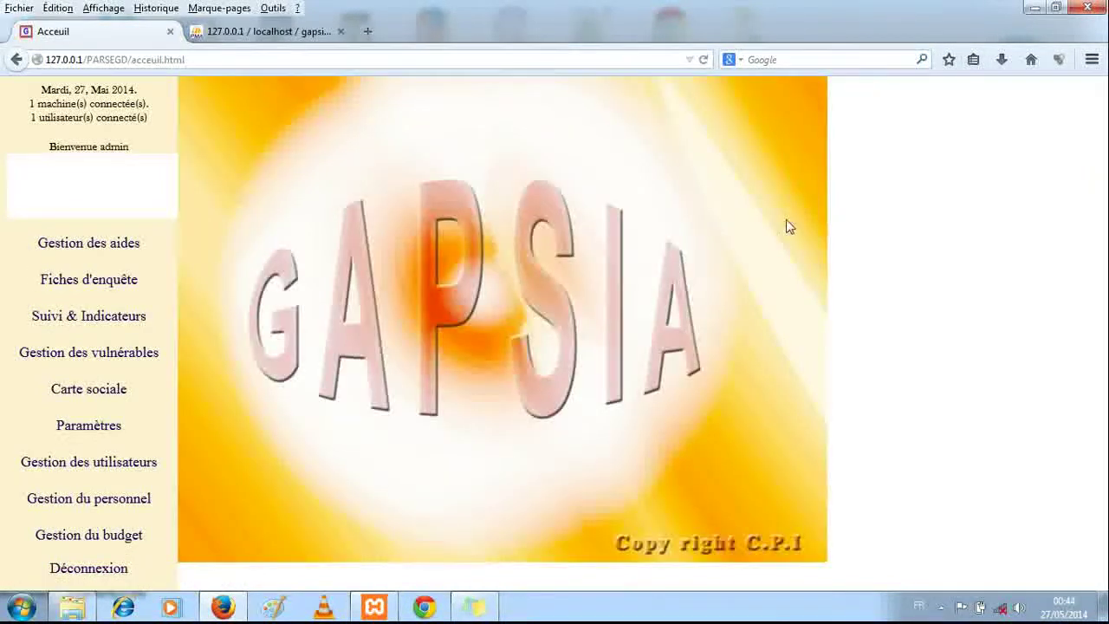
pyautogui.click(91, 578)
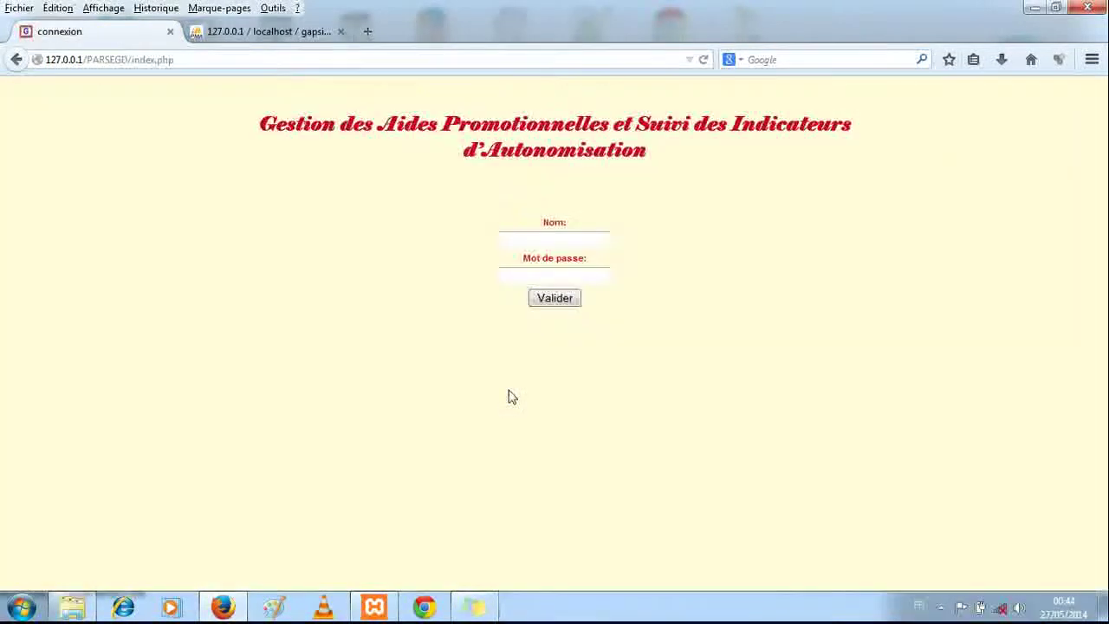
pyautogui.click(1089, 8)
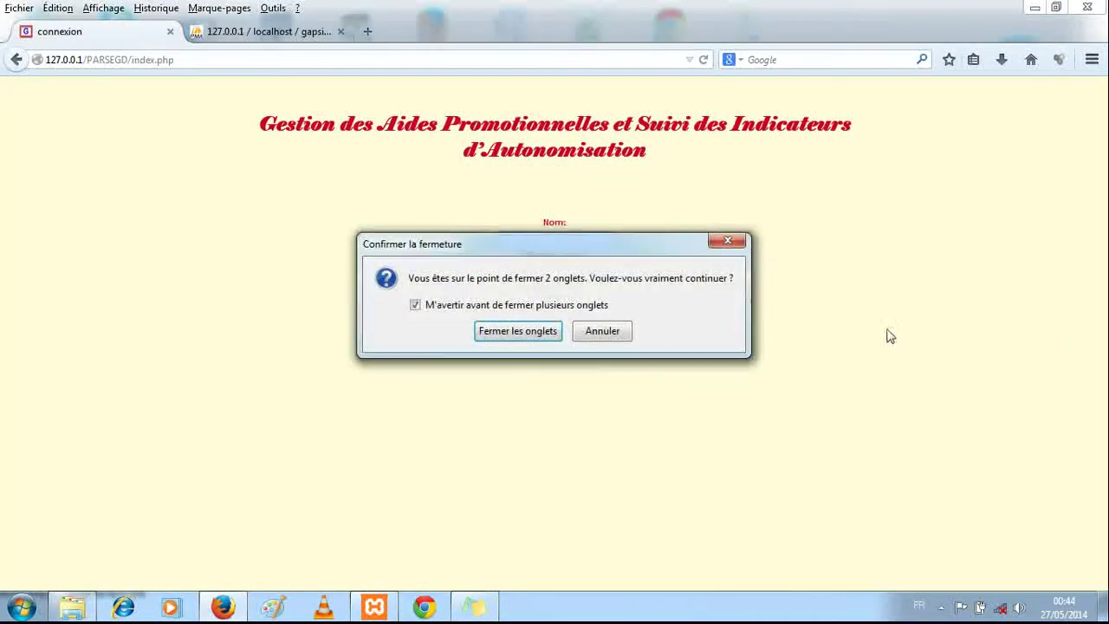
pyautogui.click(516, 338)
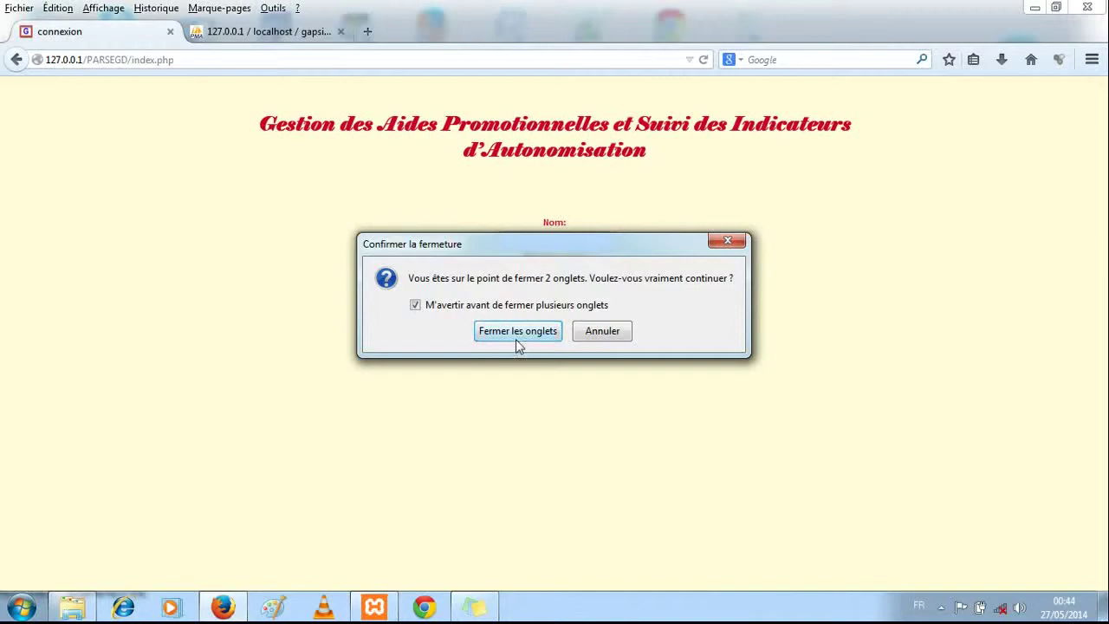